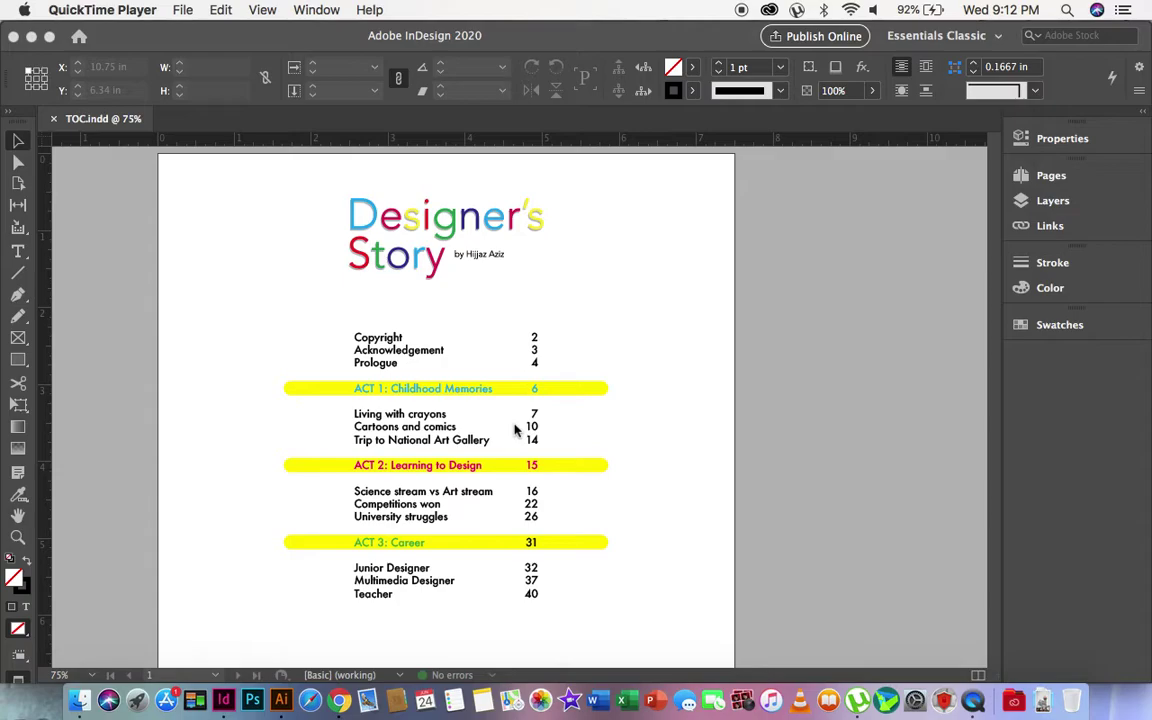
- Examine the table of contents text frame and the overall layout of page 1
left_click(461, 451)
left_click(452, 442)
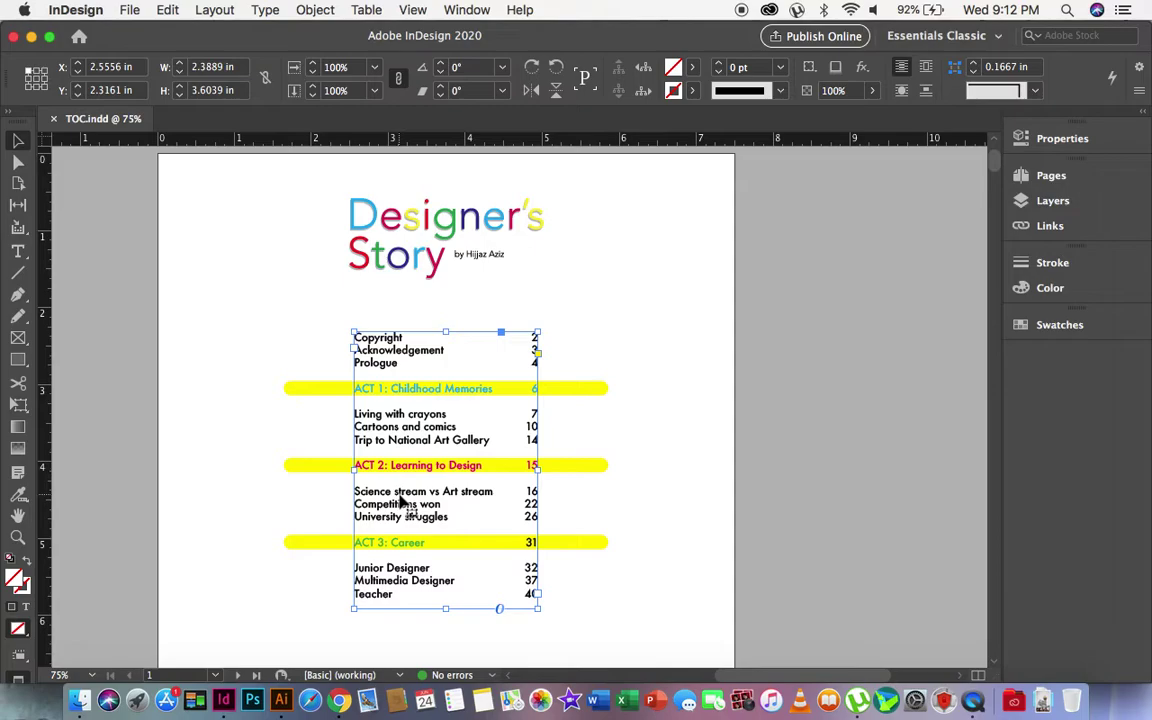
left_click(632, 441)
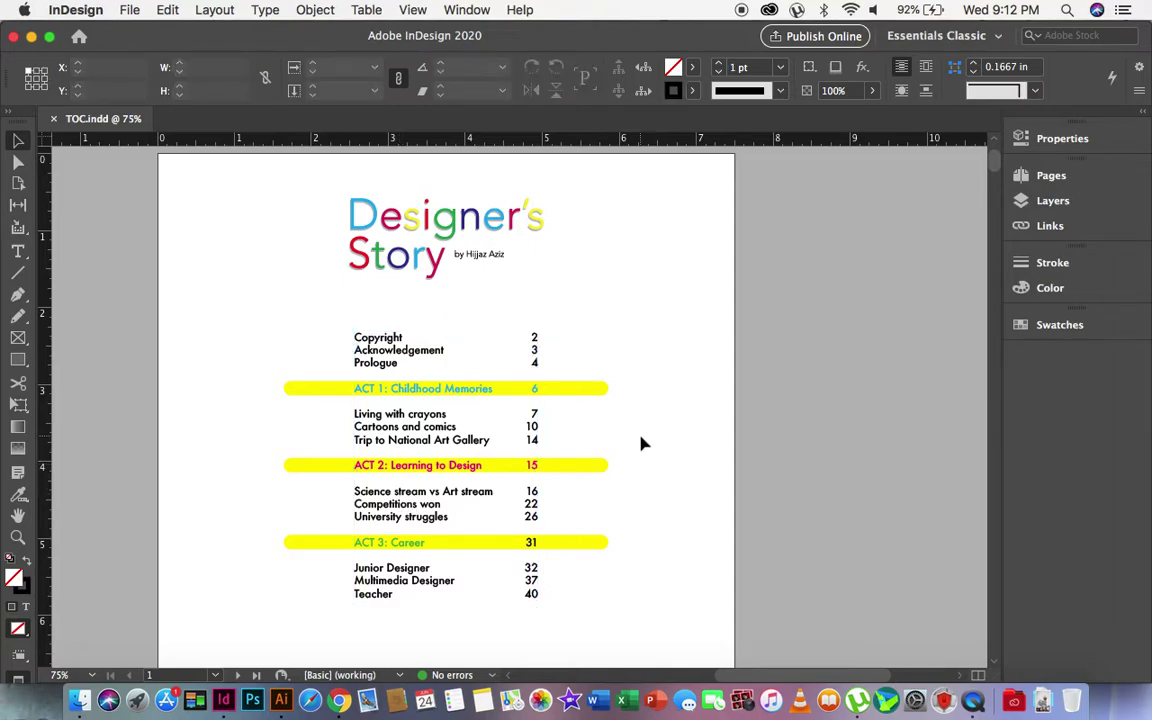
left_click(17, 537)
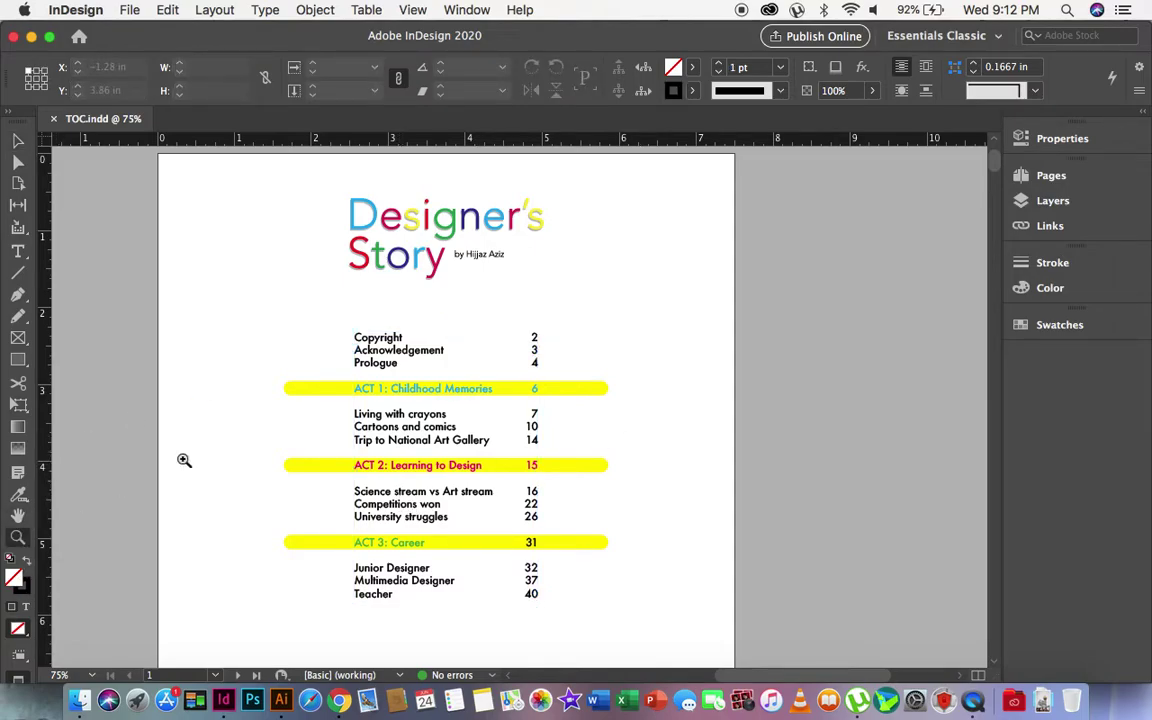
left_click(395, 398, "alt")
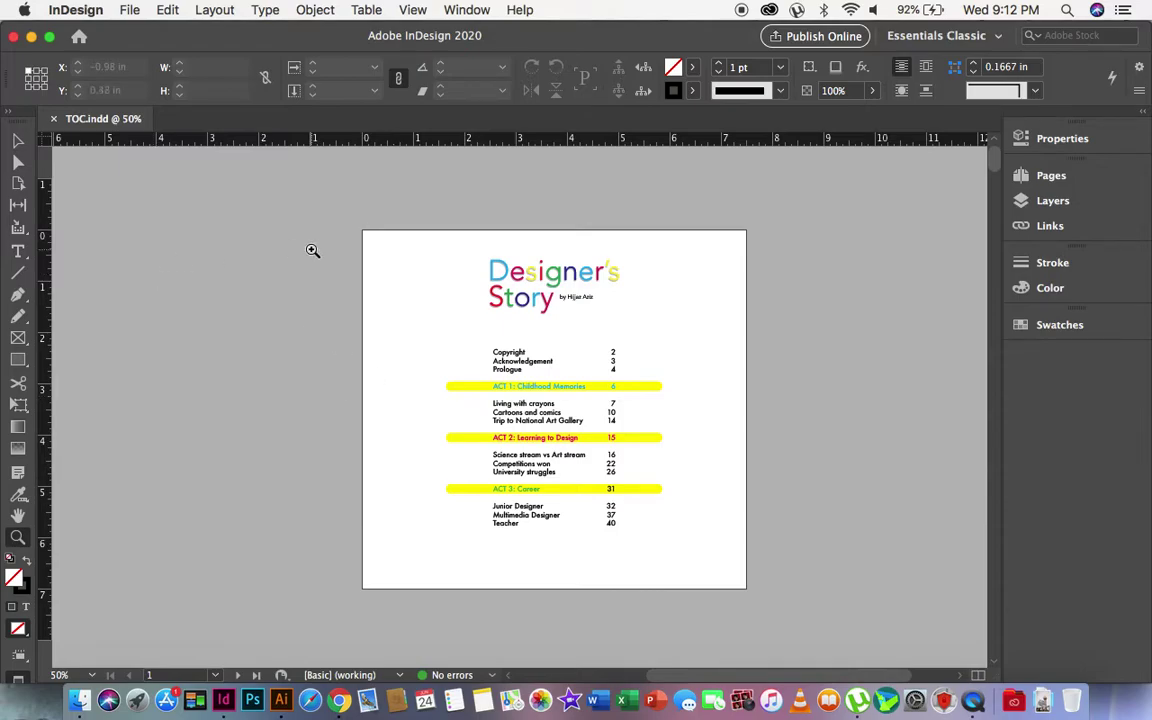
left_click(525, 285)
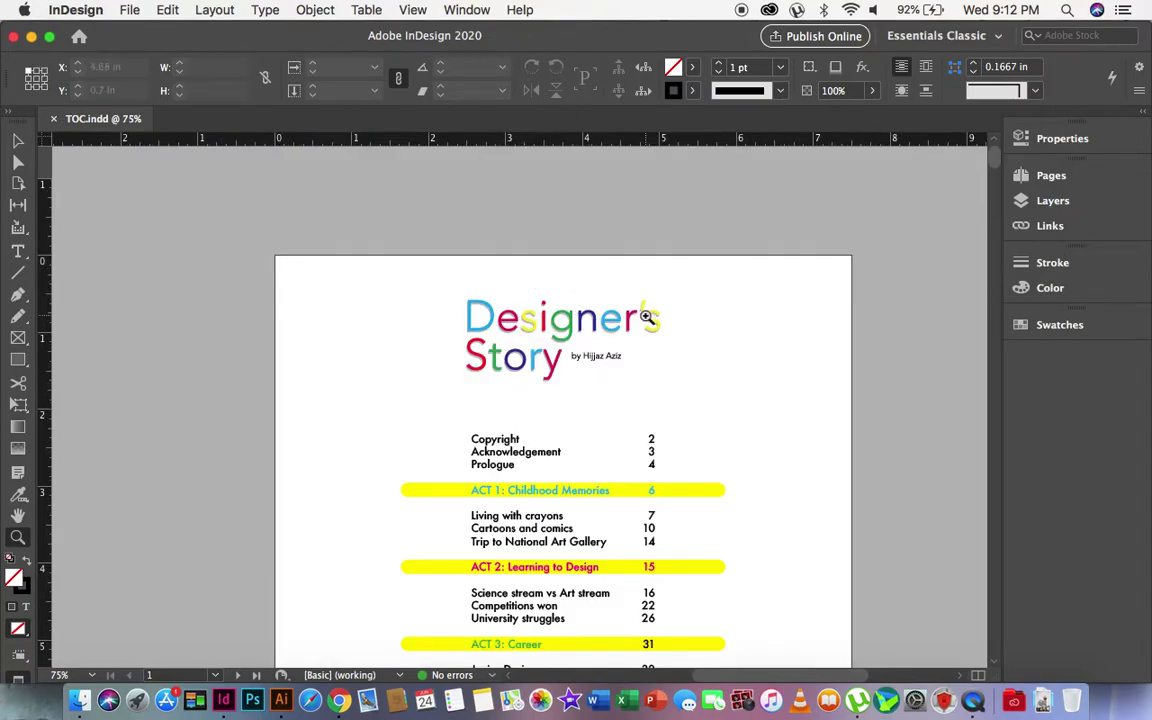
left_click(586, 286, "alt")
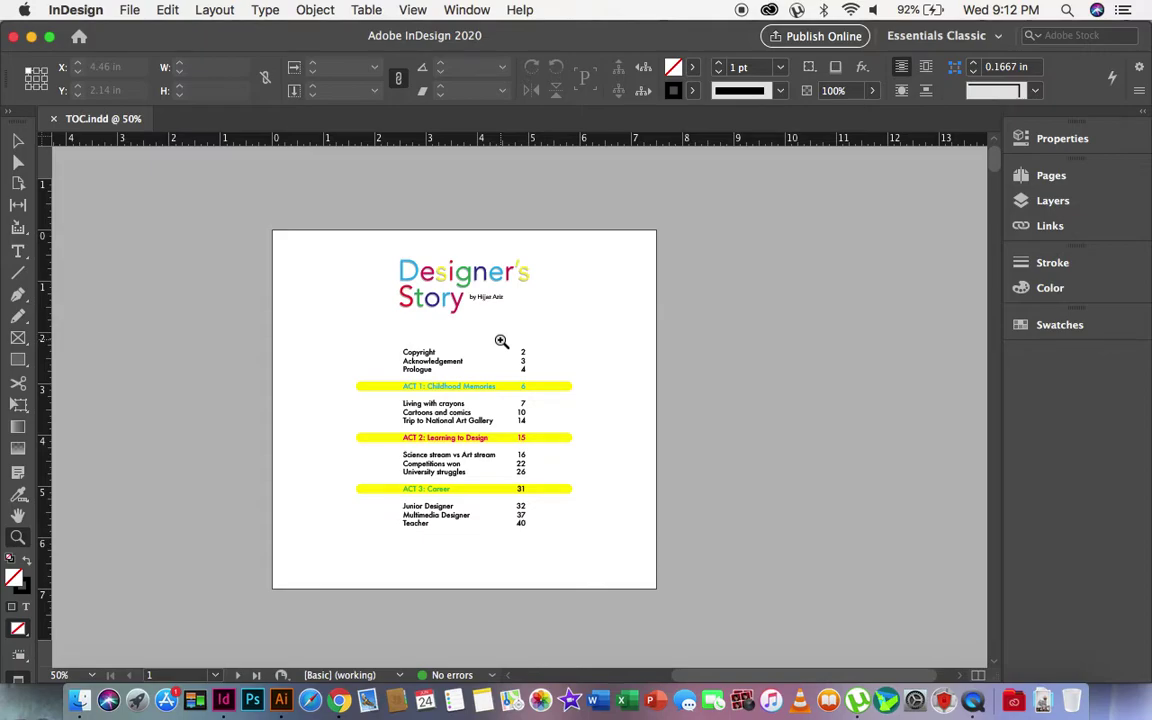
left_click(19, 140)
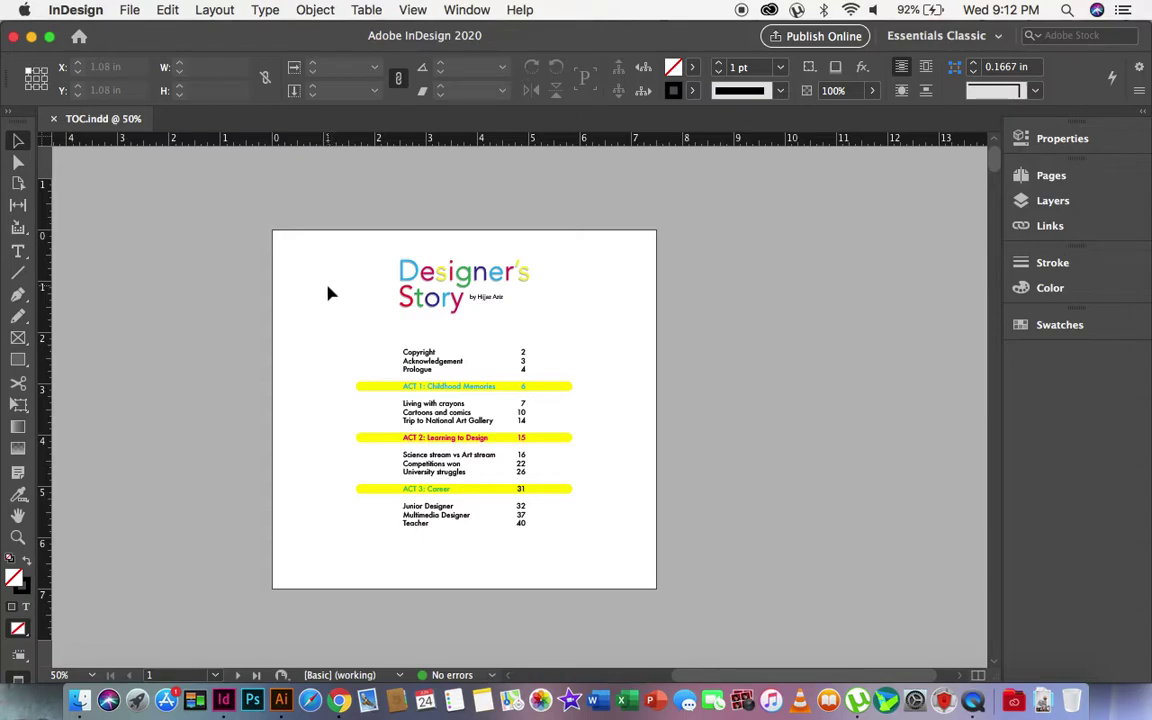
scroll(329, 291, "down", 2)
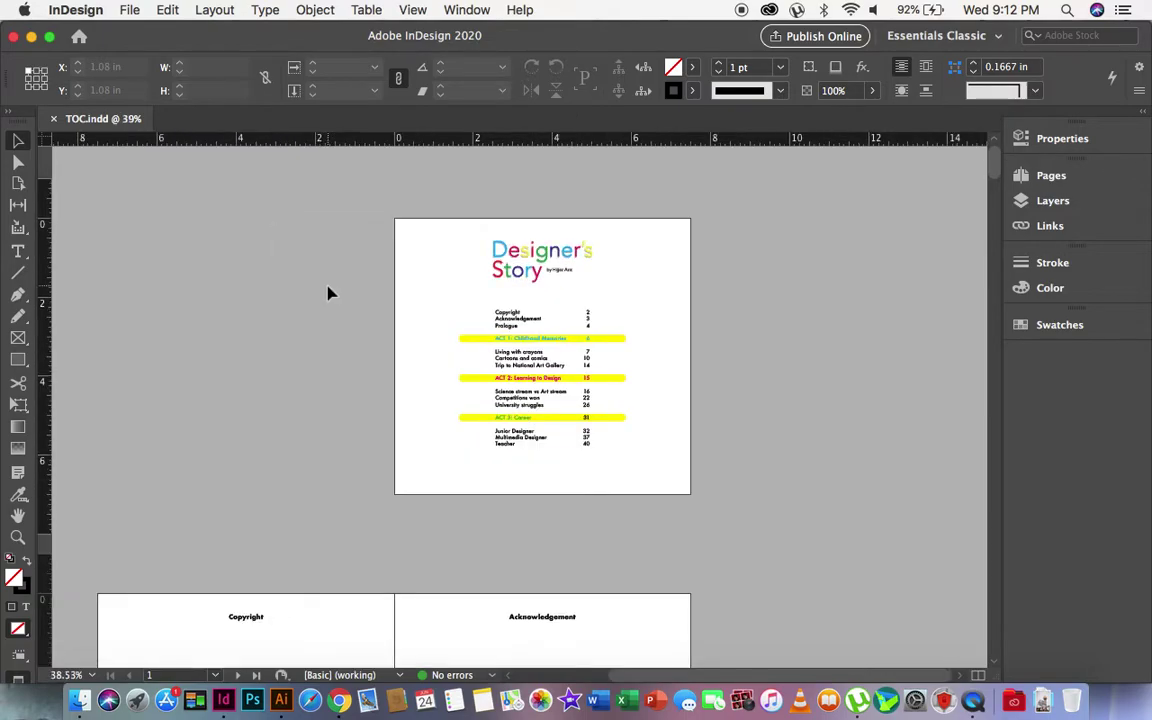
- Review the document's page thumbnails from page 1 to page 40
left_click(1049, 180)
scroll(913, 288, "down", 10)
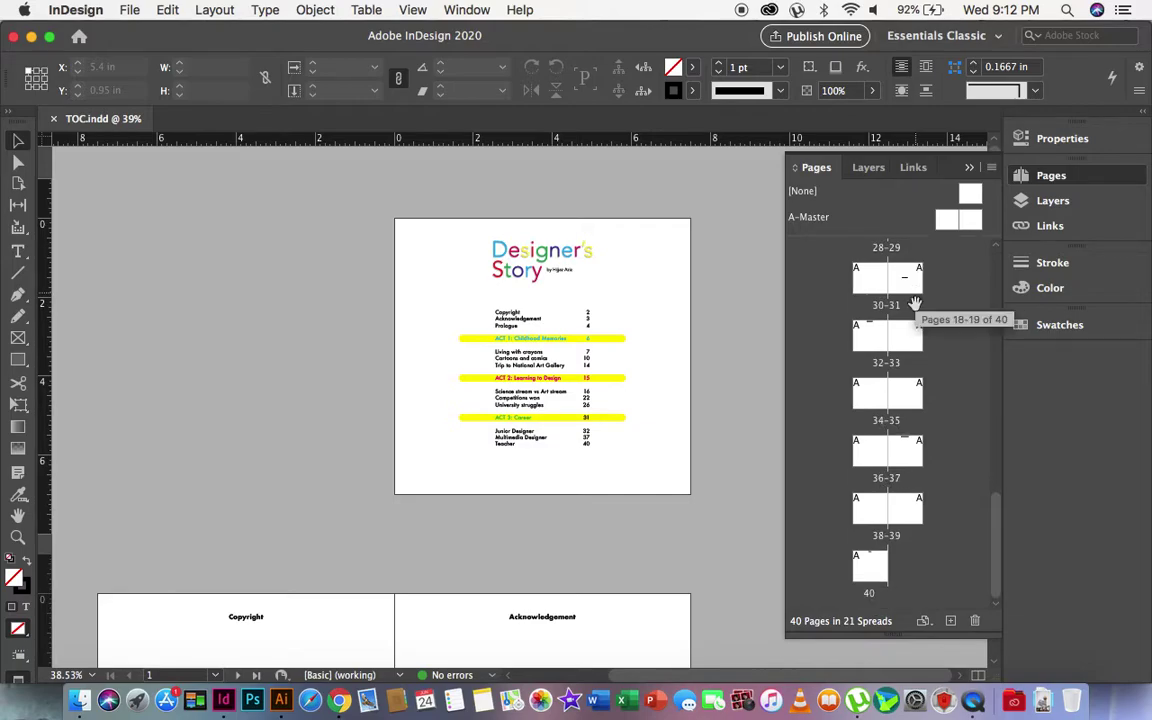
scroll(882, 500, "up", 10)
scroll(910, 358, "down", 10)
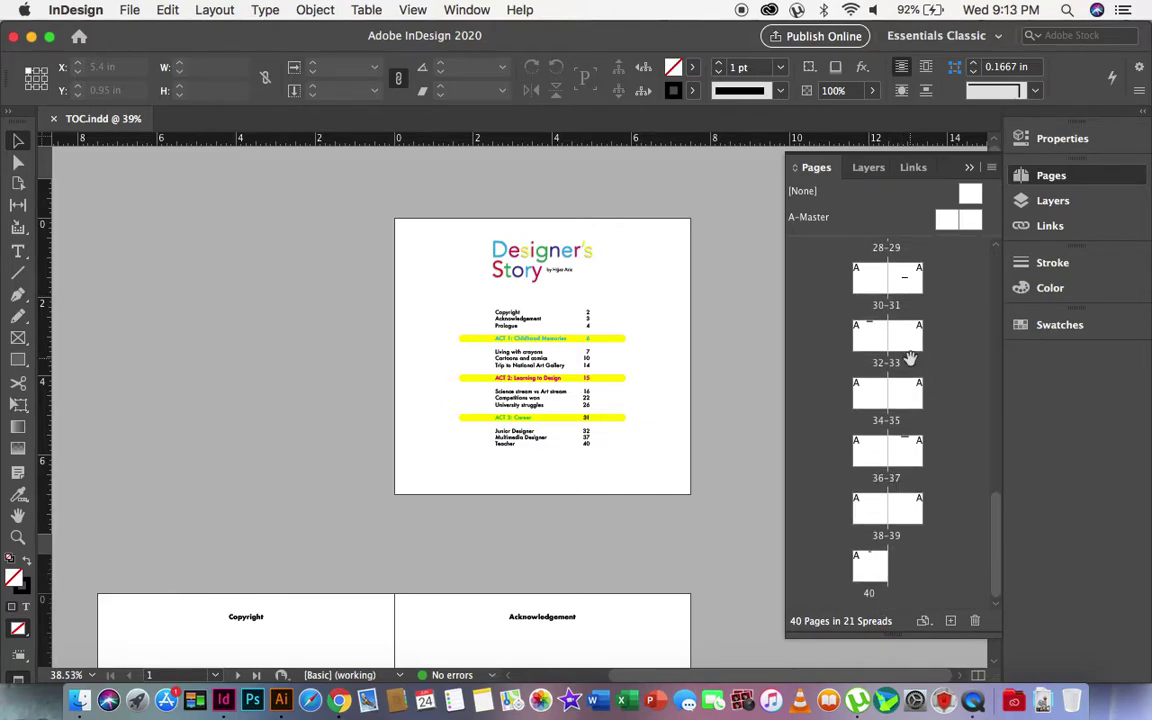
scroll(910, 358, "up", 10)
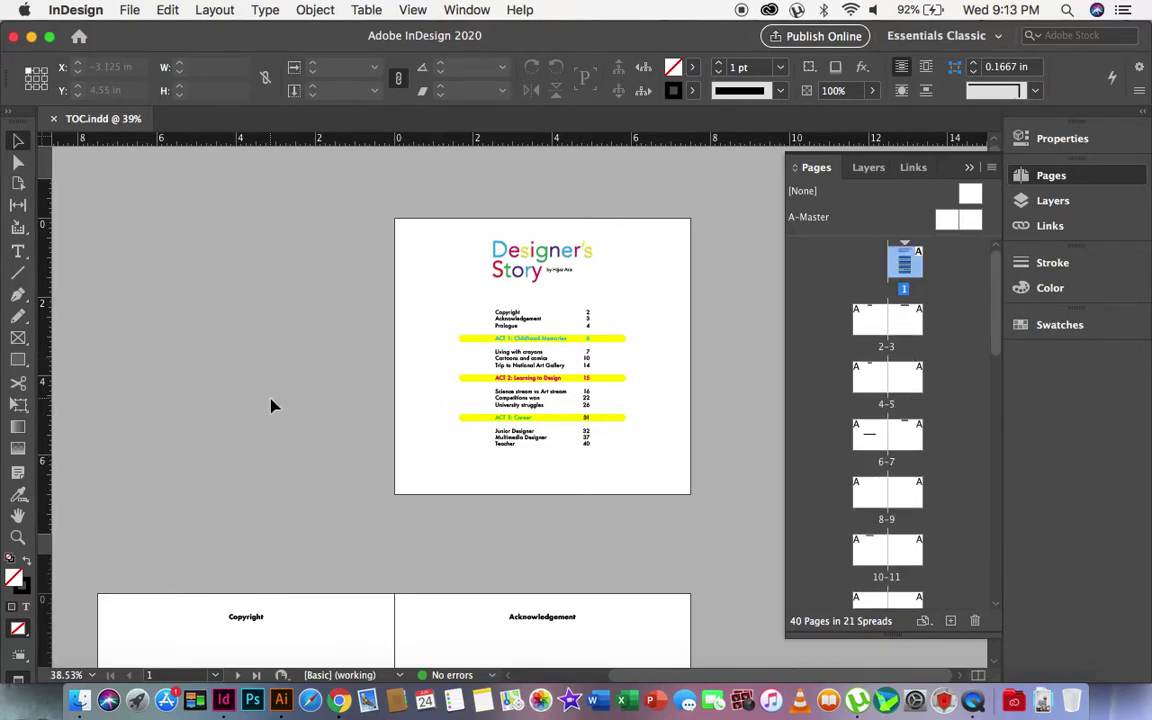
- Look through the spreads with the chapter and act titles, and return to the contents page
scroll(270, 404, "down", 12)
scroll(270, 404, "down", 15)
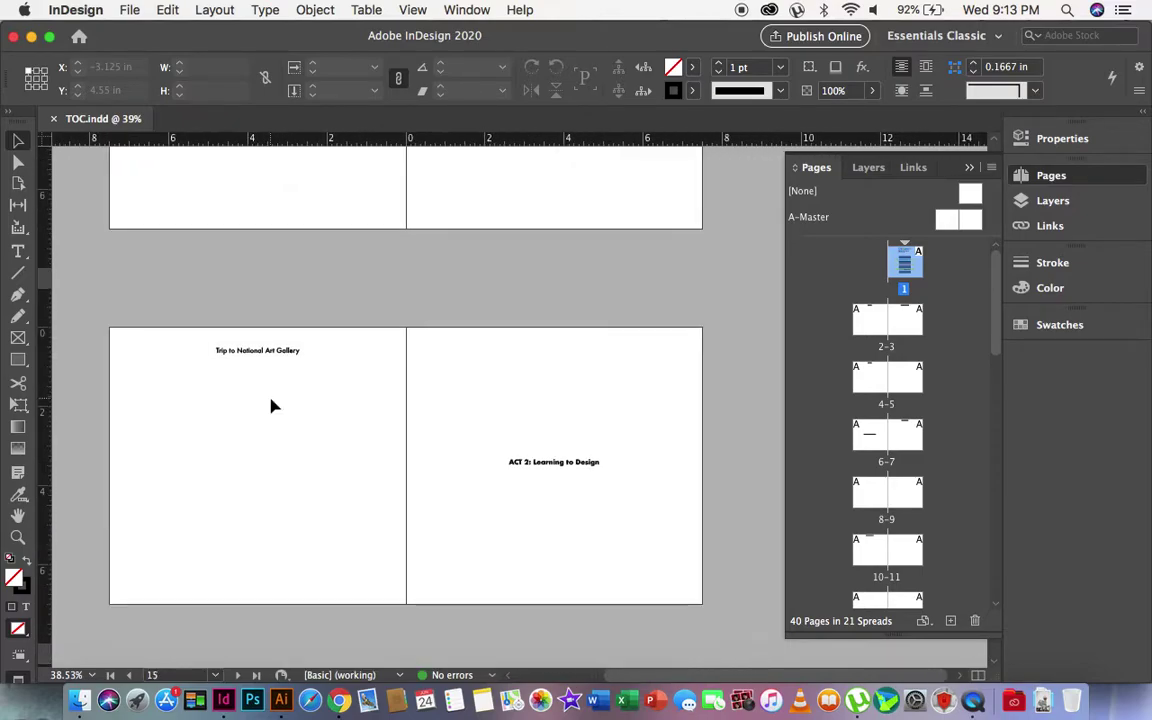
left_click(17, 537)
left_click_drag(235, 326, 423, 499)
left_click(586, 438, "alt")
left_click(586, 438, "alt")
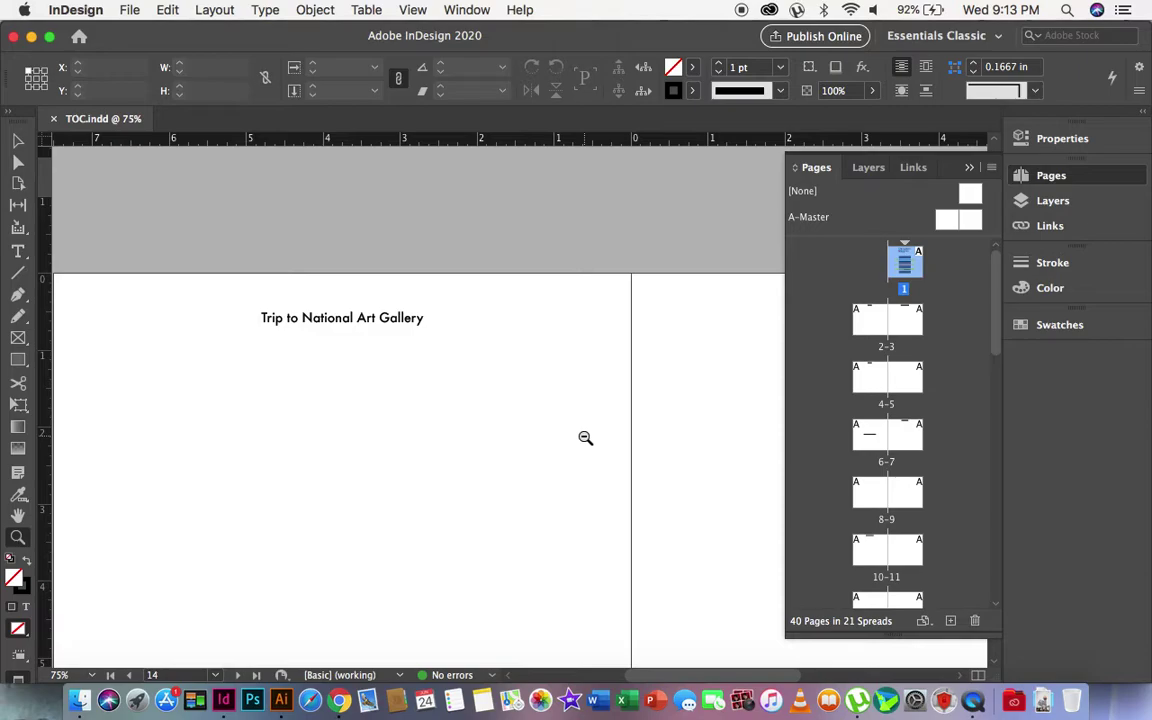
left_click(586, 438, "alt")
left_click(489, 393, "alt")
left_click(483, 393, "alt")
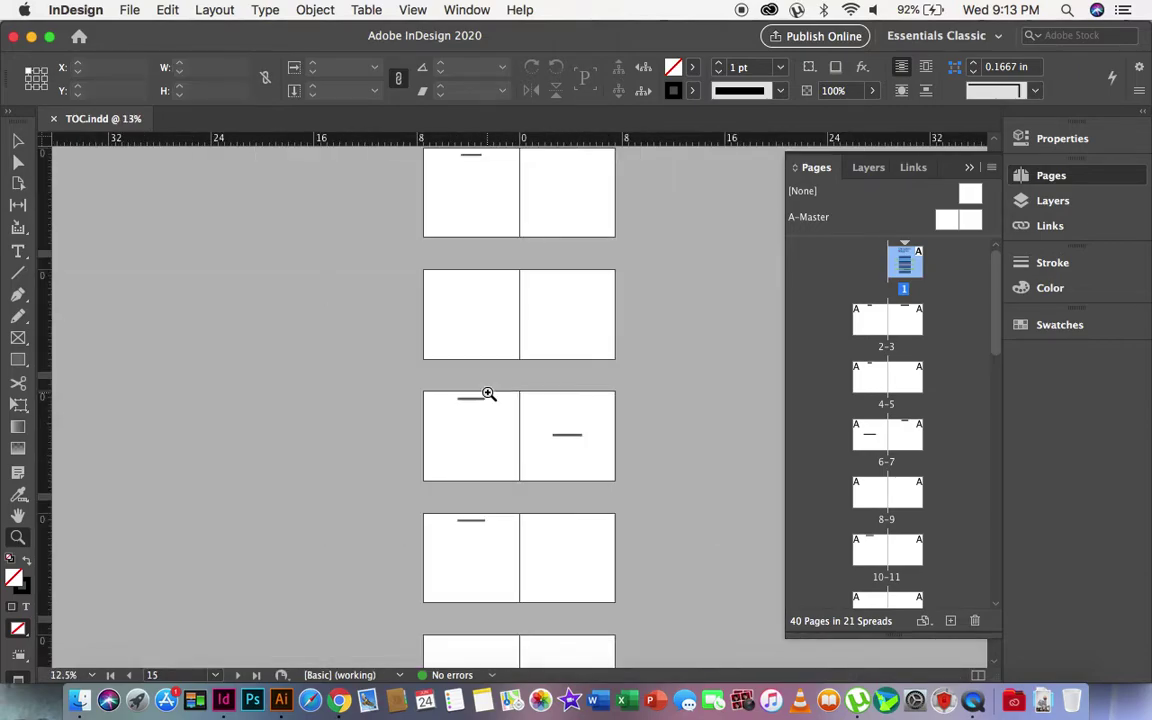
left_click(588, 238)
scroll(588, 238, "up", 3)
left_click(560, 342)
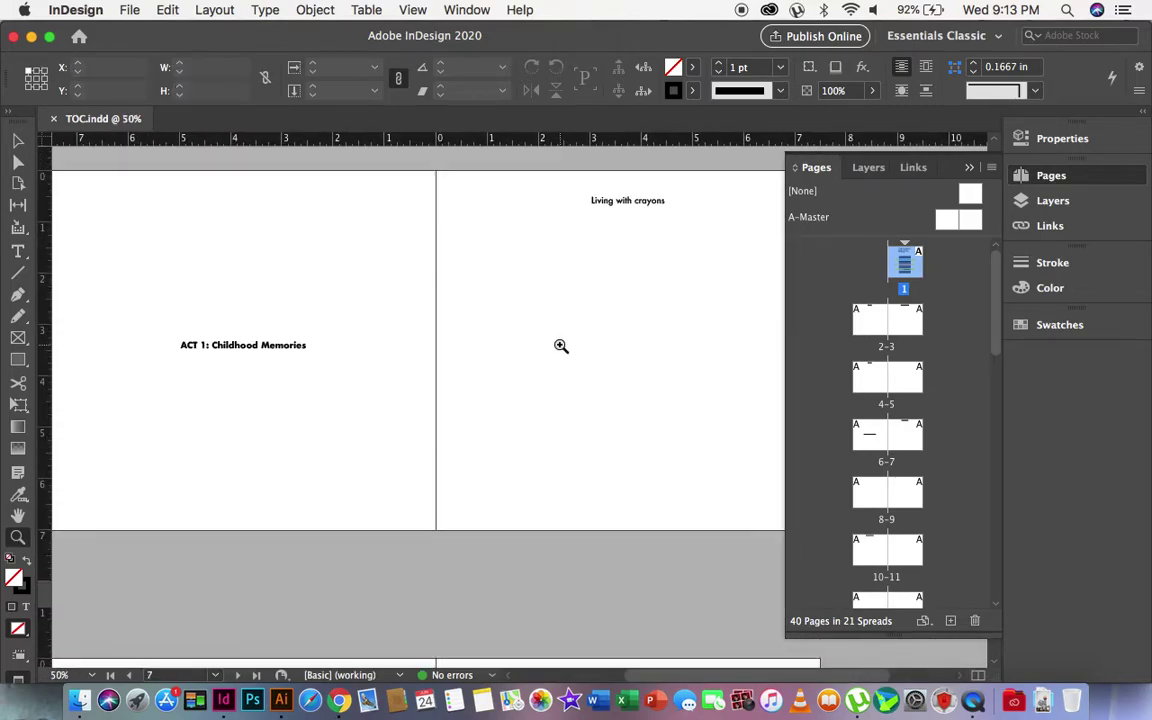
scroll(560, 342, "up", 5)
scroll(560, 345, "up", 5)
left_click(625, 348)
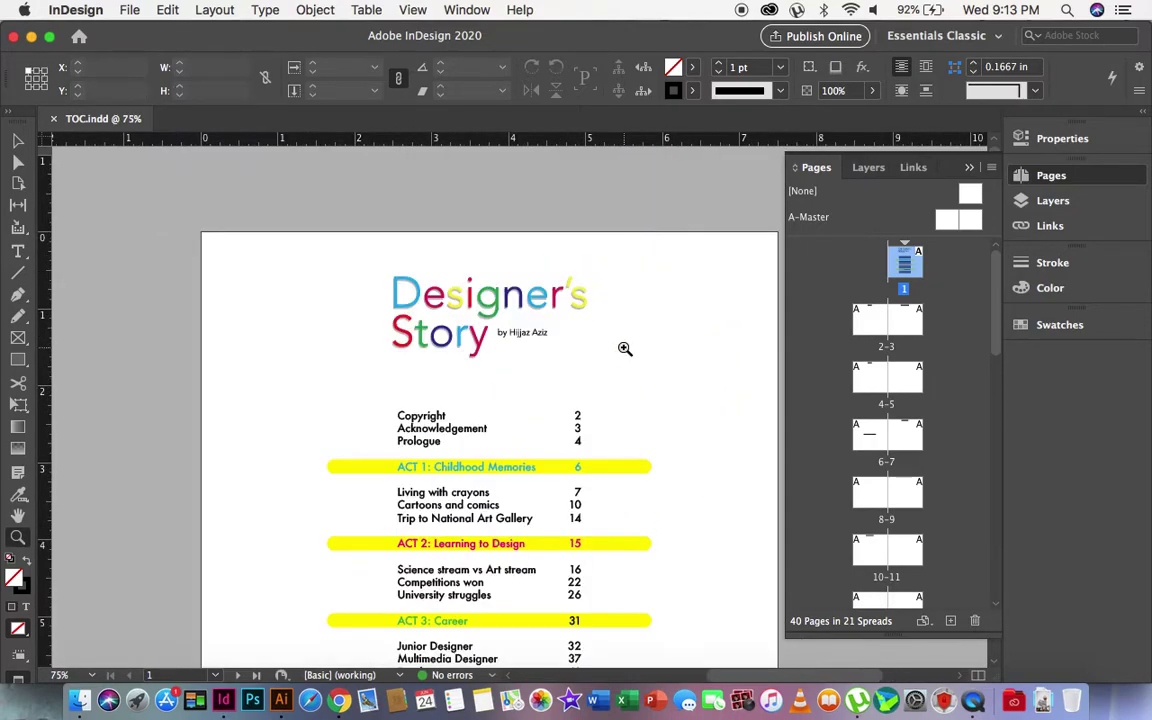
left_click(1050, 175)
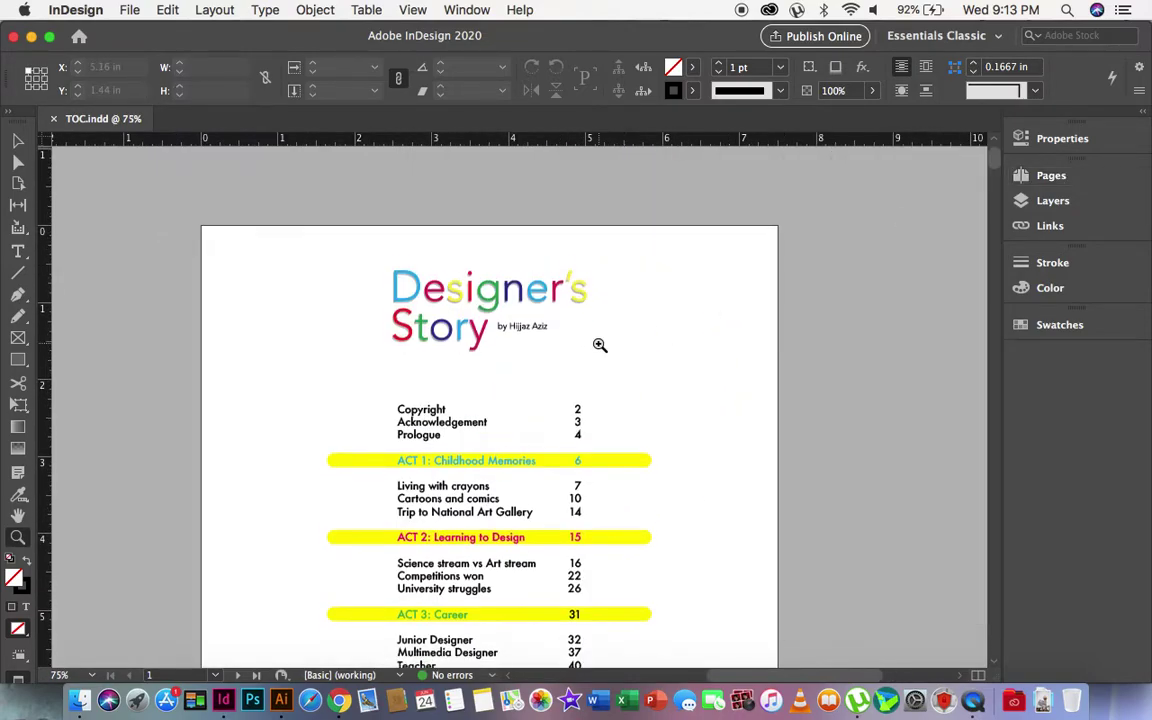
scroll(600, 345, "down", 1)
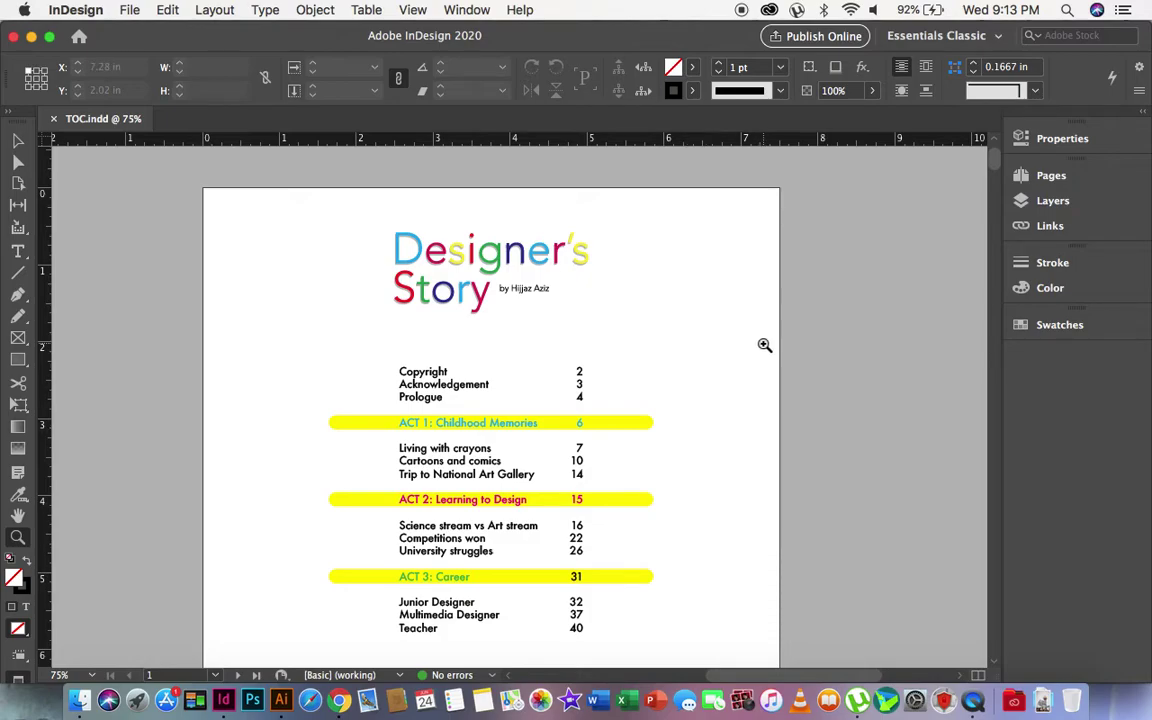
left_click(619, 376)
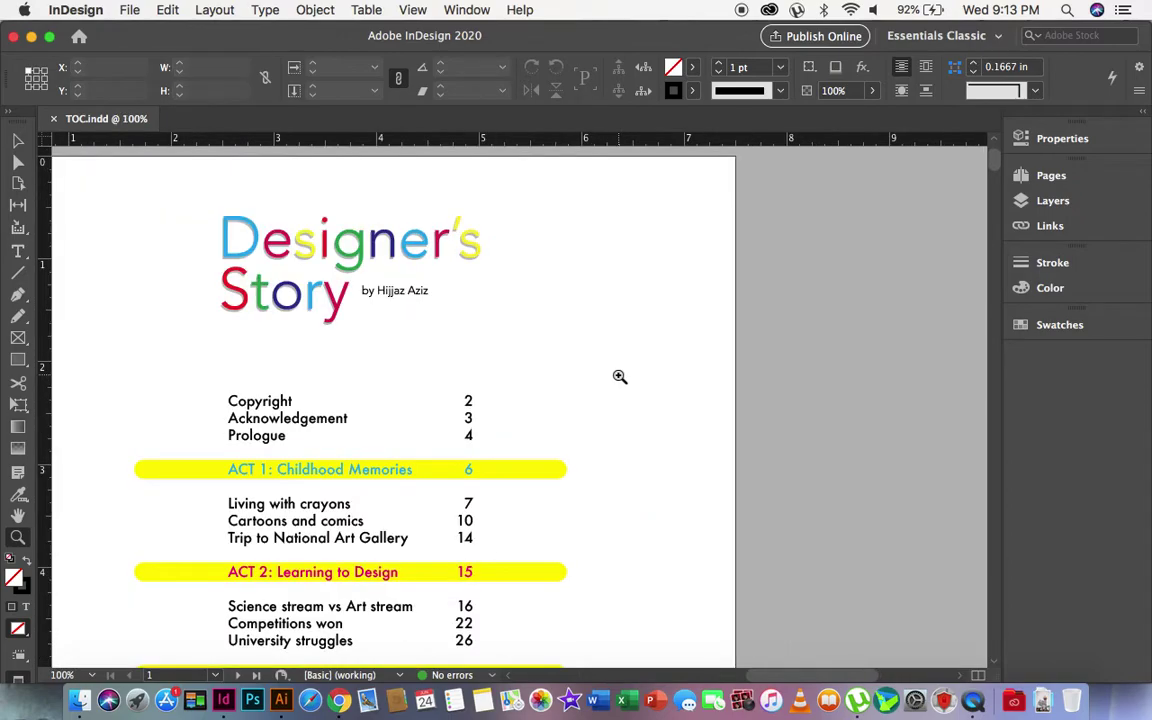
scroll(619, 376, "down", 1)
scroll(619, 376, "left", 1)
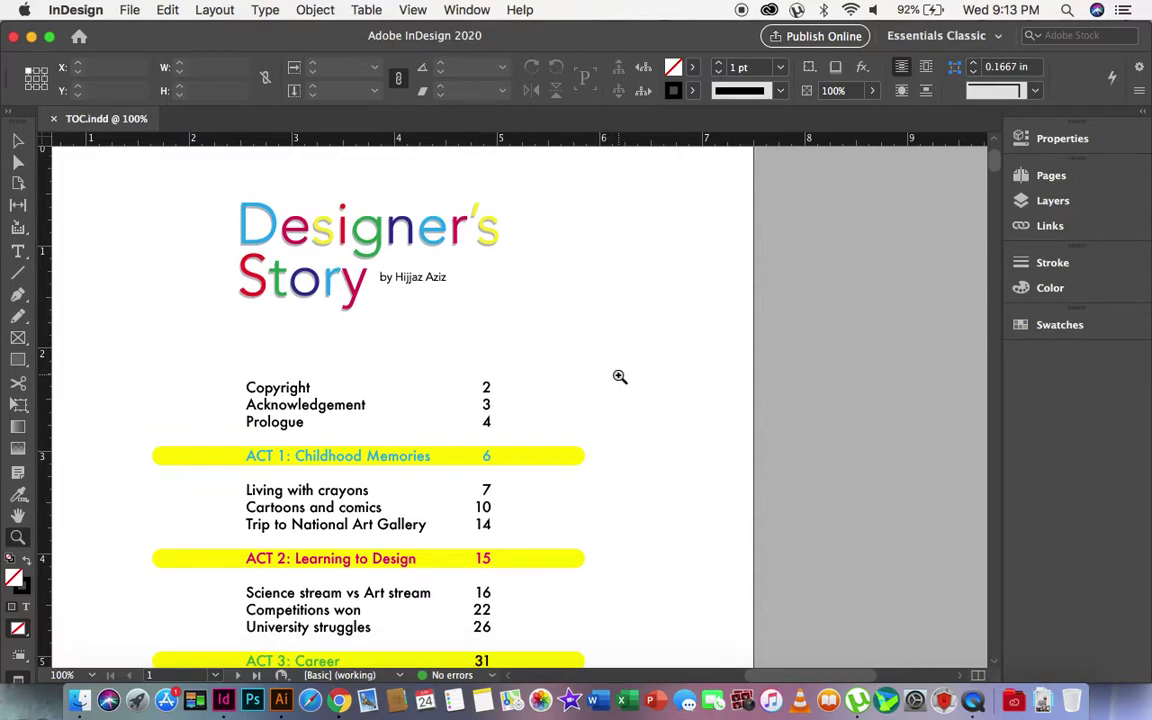
left_click(619, 376, "alt")
scroll(411, 388, "down", 3)
scroll(411, 388, "left", 2)
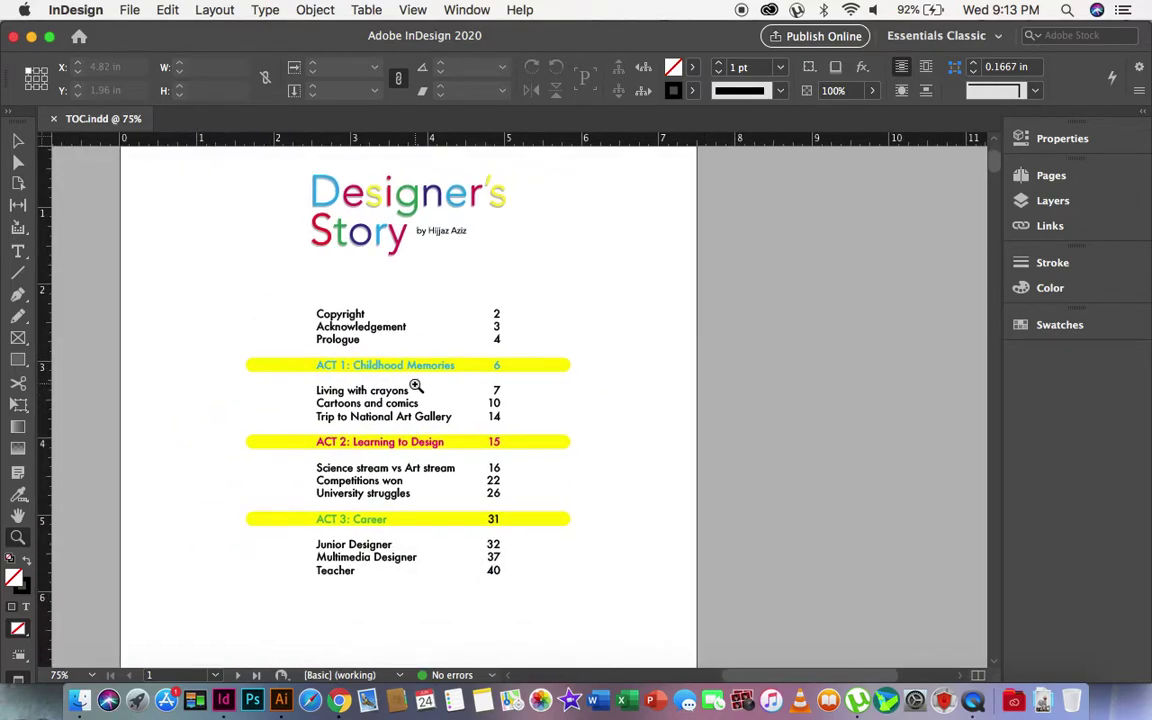
scroll(344, 377, "up", 5)
scroll(344, 377, "left", 1)
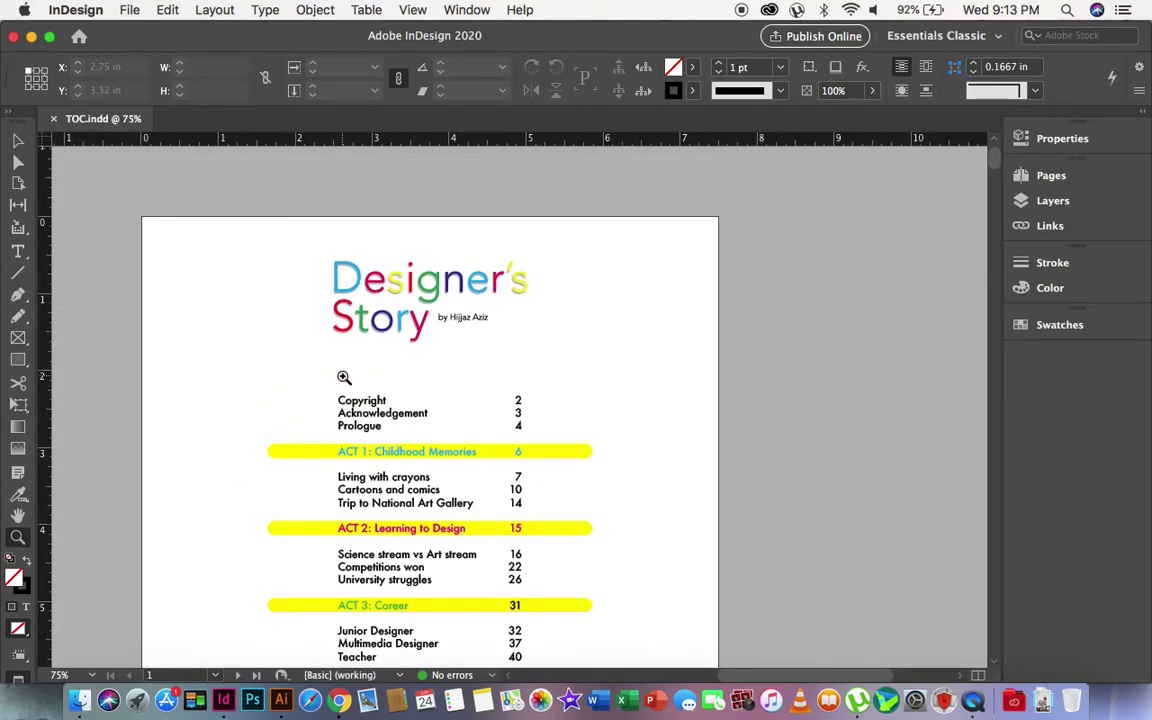
scroll(344, 377, "down", 2)
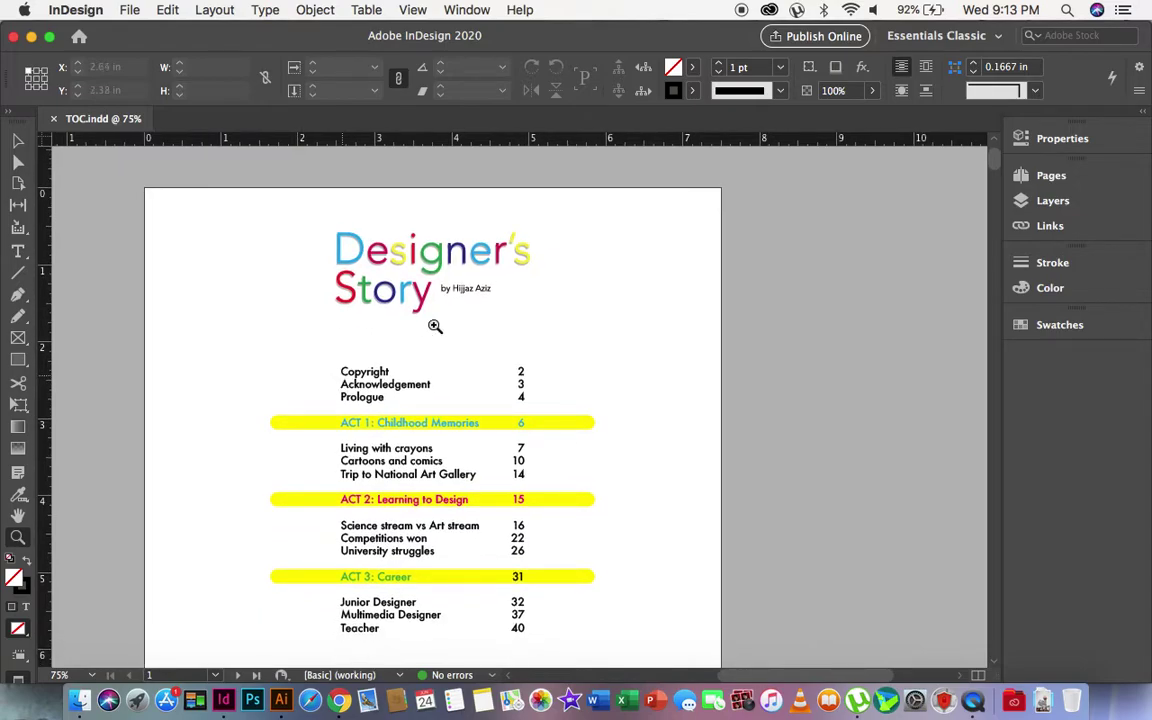
left_click(20, 143)
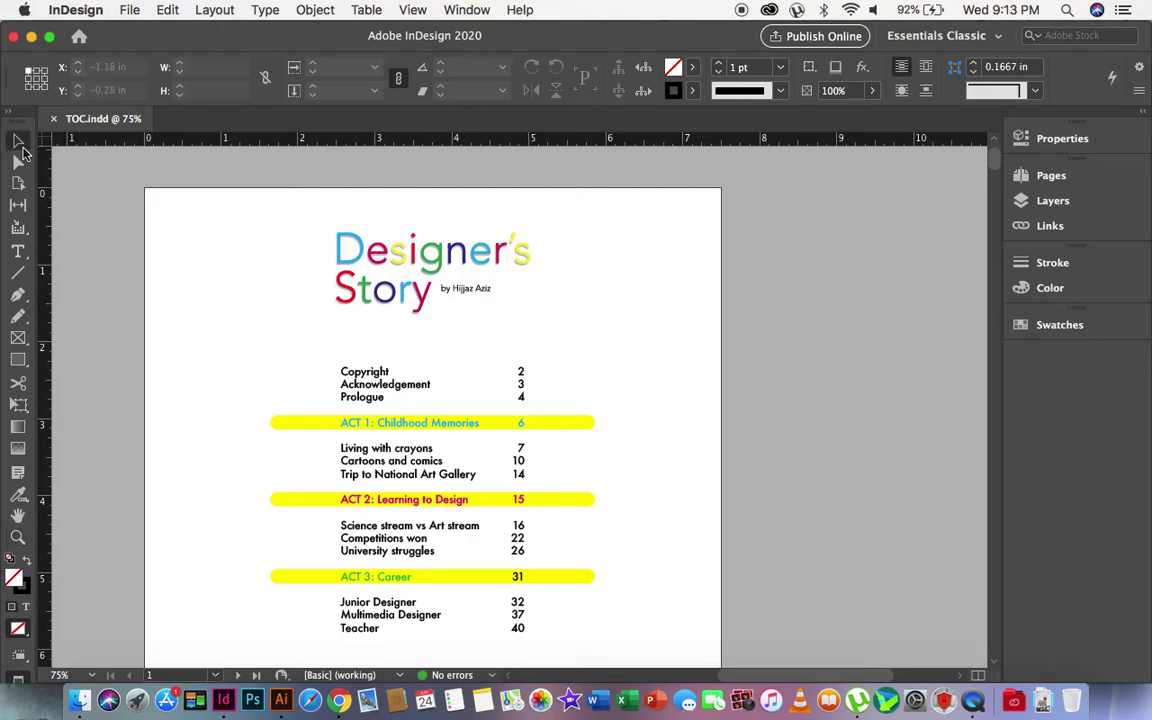
- Check the page overview once more down to the last page
left_click(1050, 175)
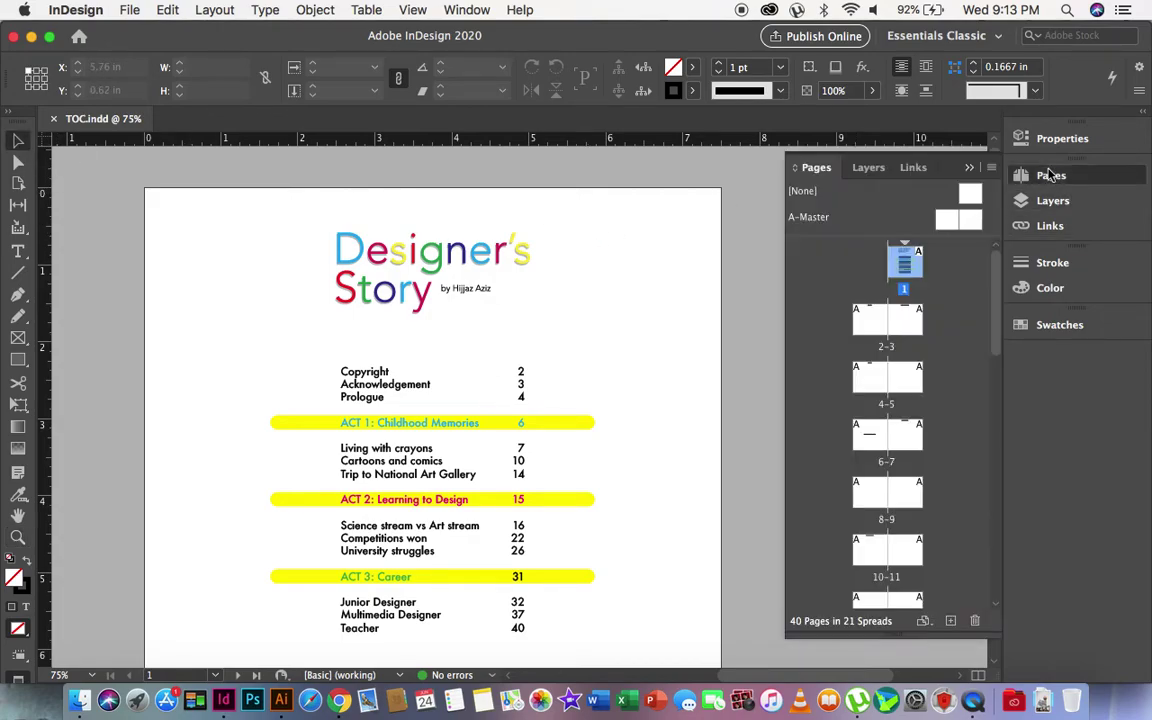
scroll(935, 420, "down", 10)
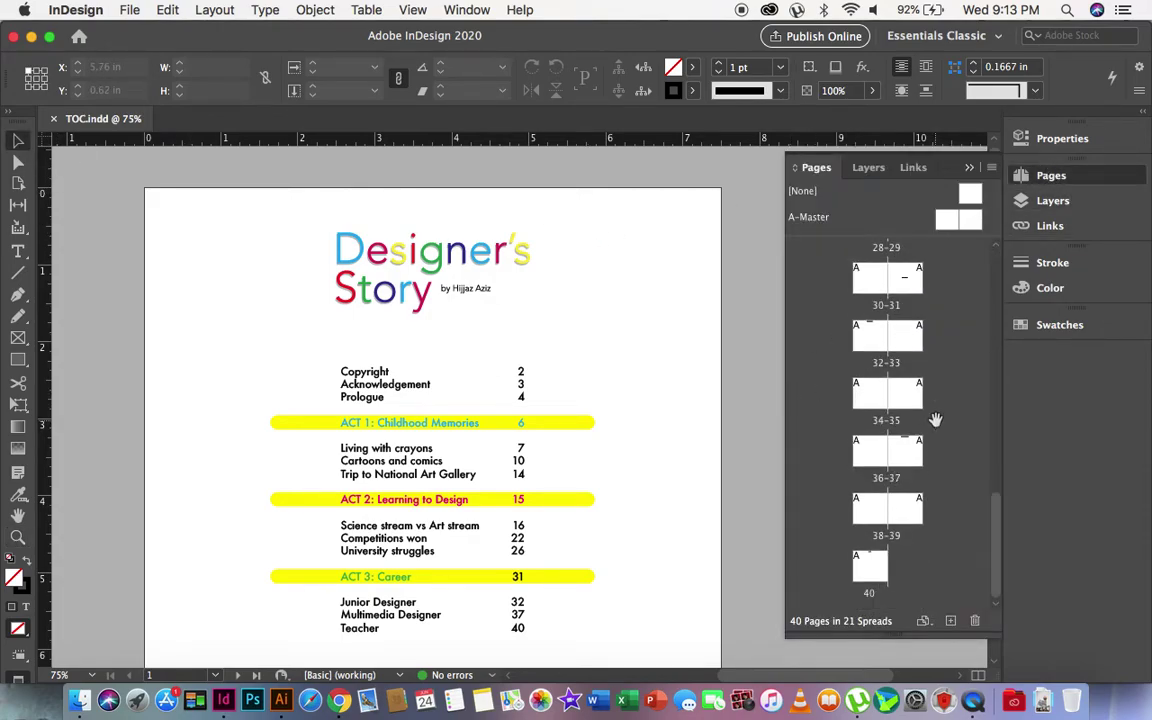
left_click(1100, 175)
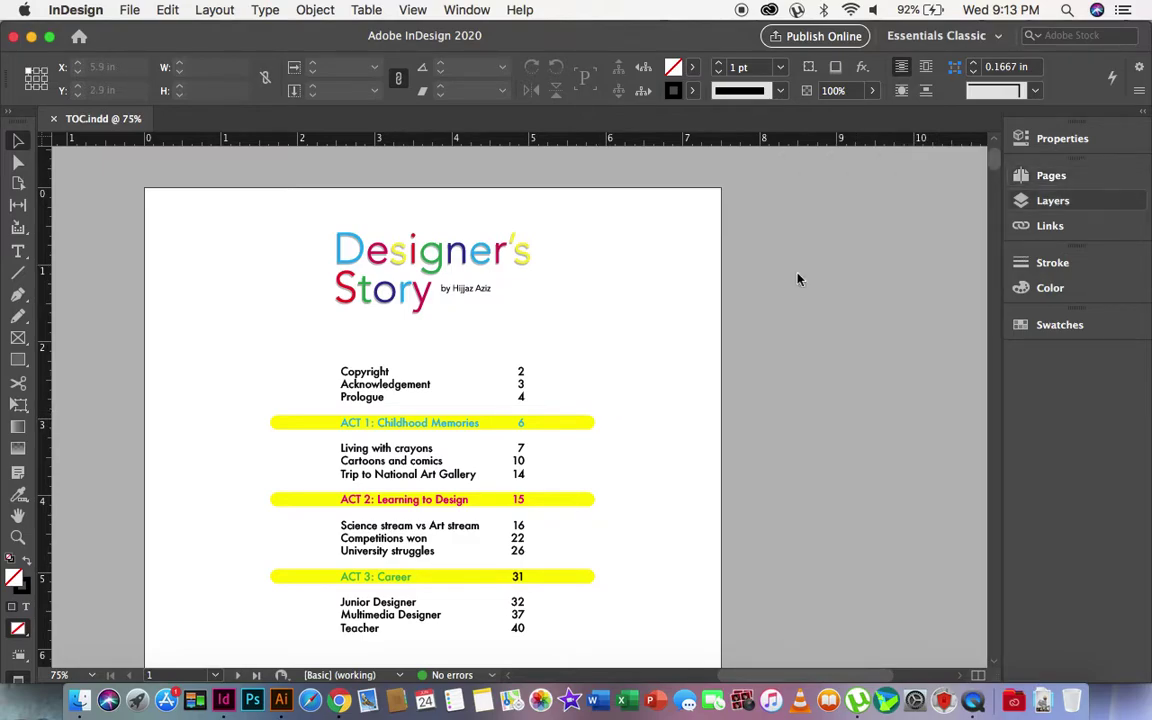
scroll(568, 359, "down", 1)
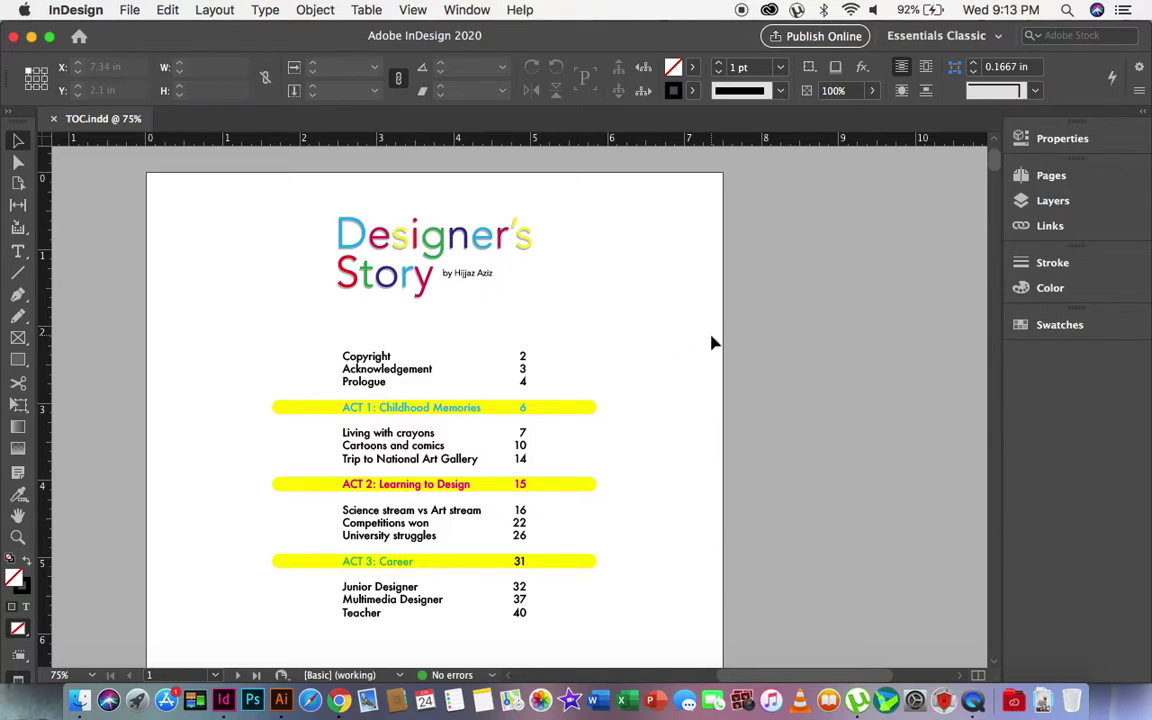
scroll(810, 336, "up", 3)
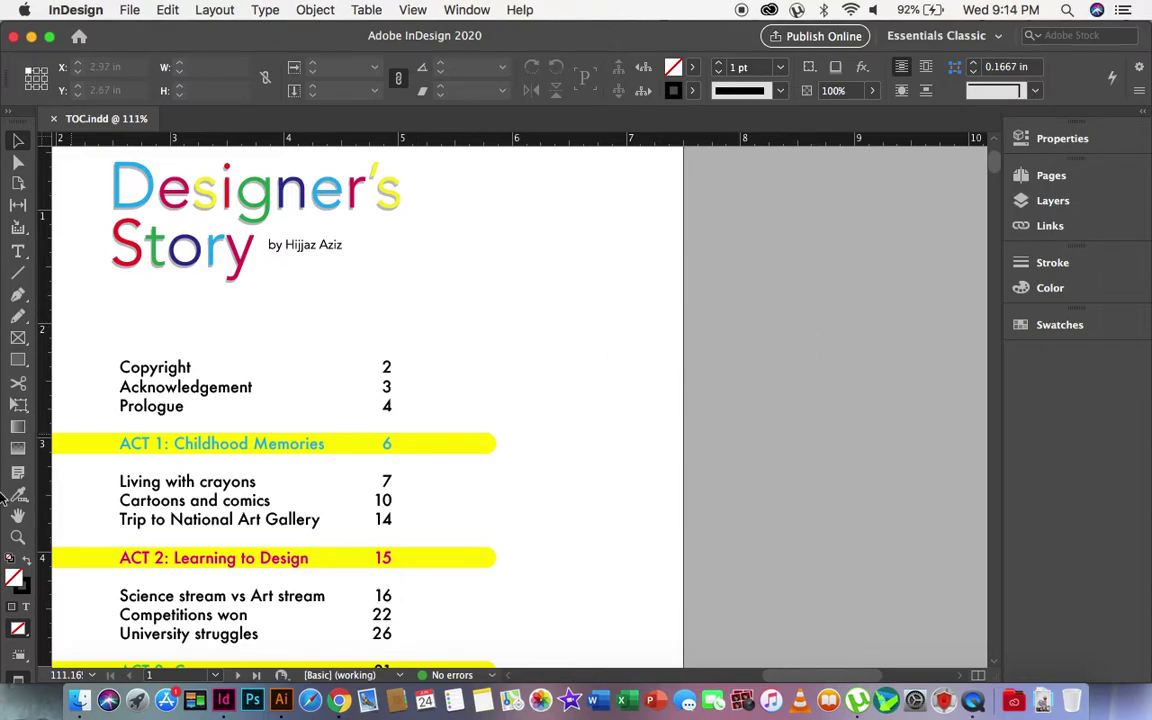
key("z")
left_click(410, 374, "alt")
left_click(447, 411, "alt")
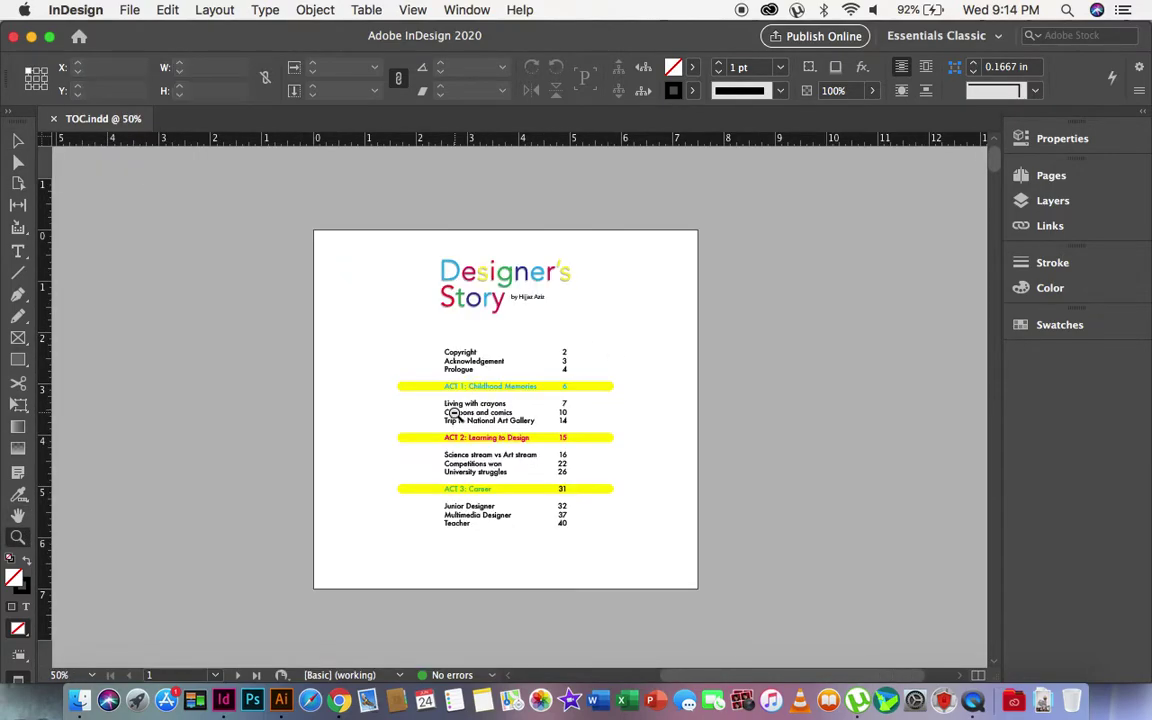
left_click(597, 355)
left_click(421, 382, "alt")
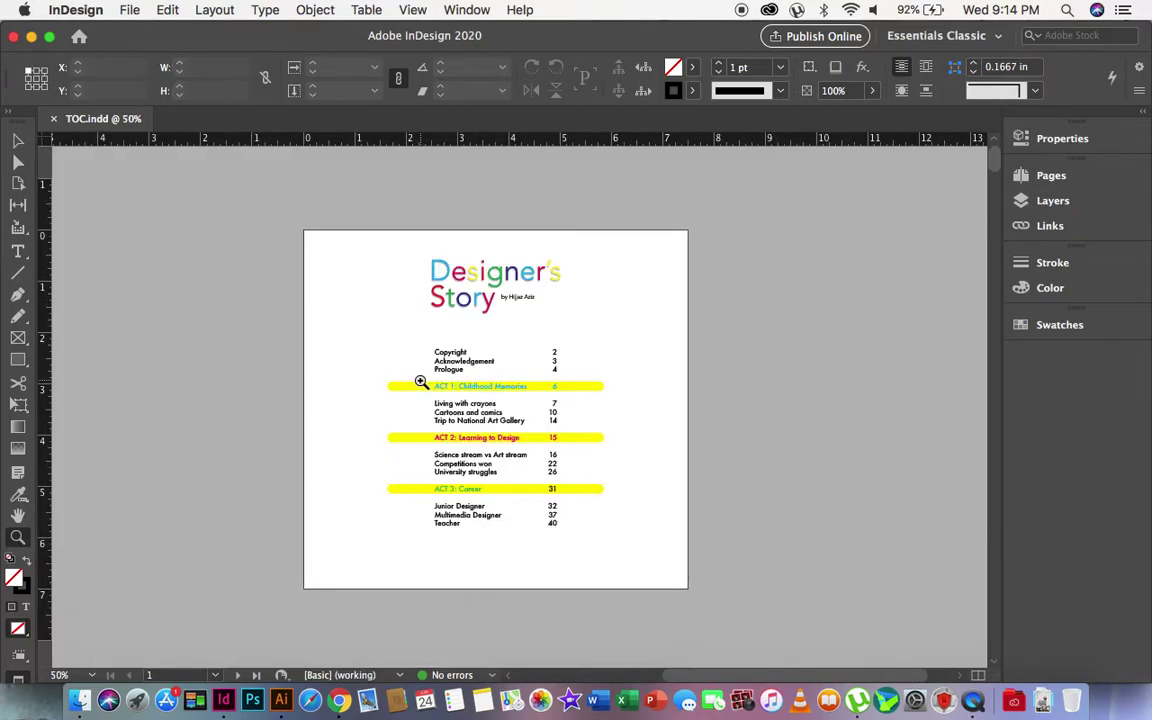
key("v")
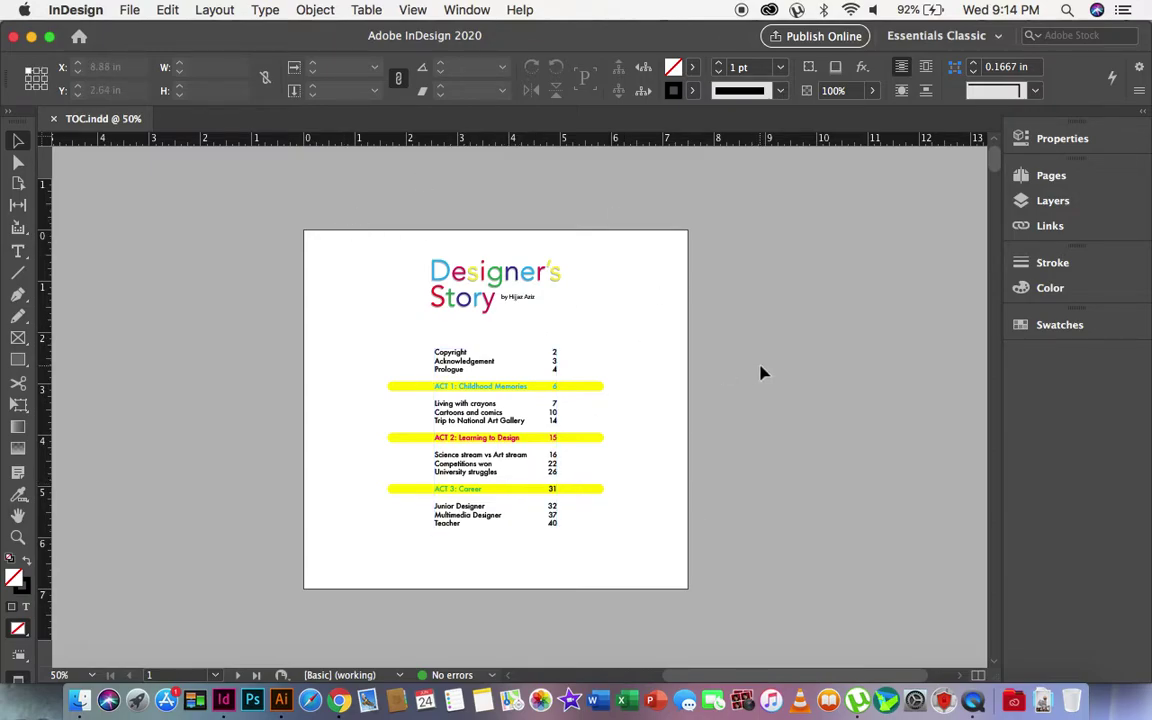
left_click(17, 537)
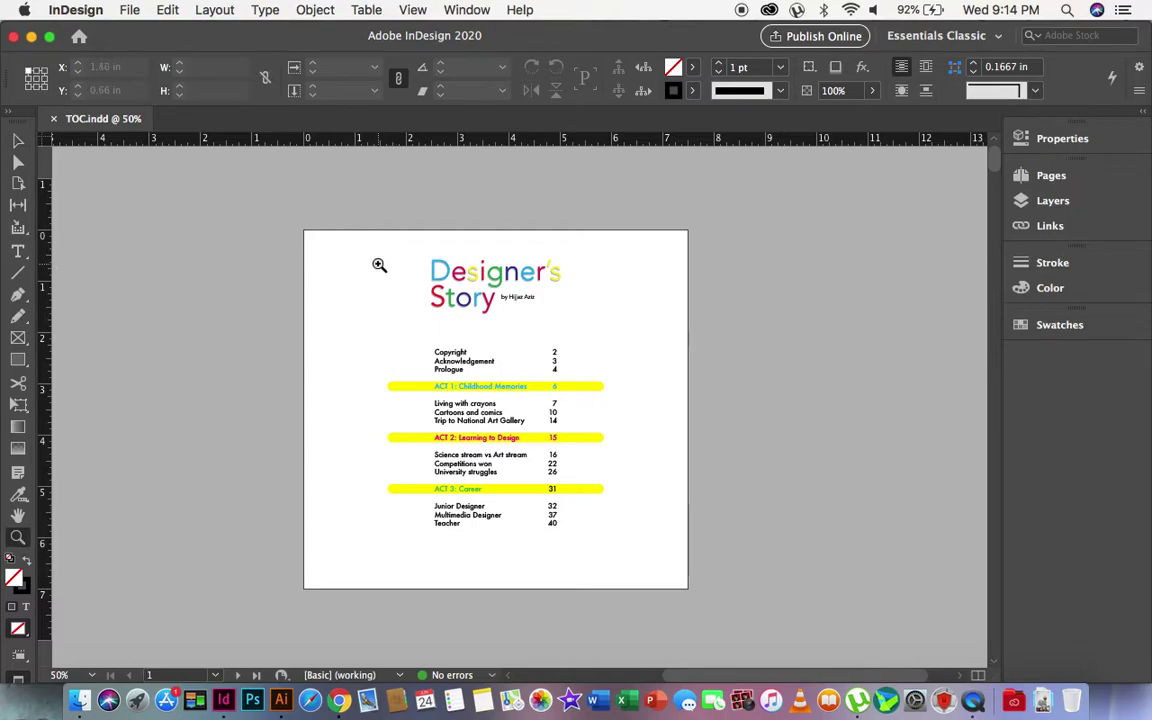
left_click_drag(363, 248, 664, 584)
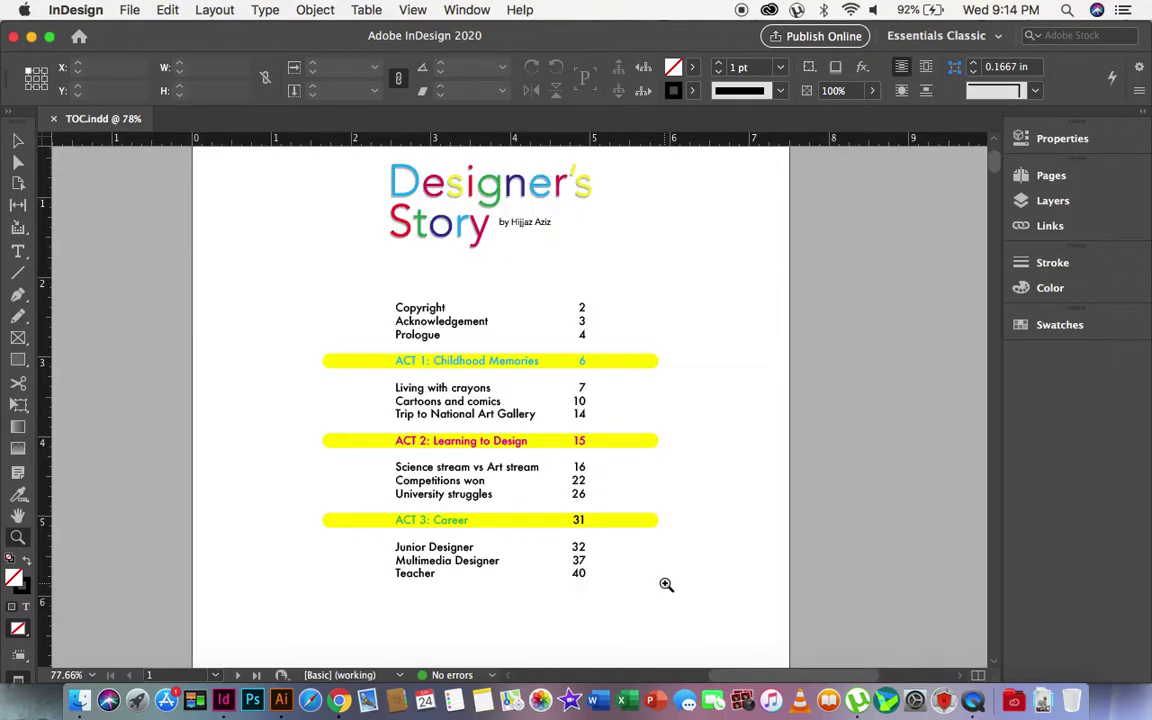
left_click(17, 140)
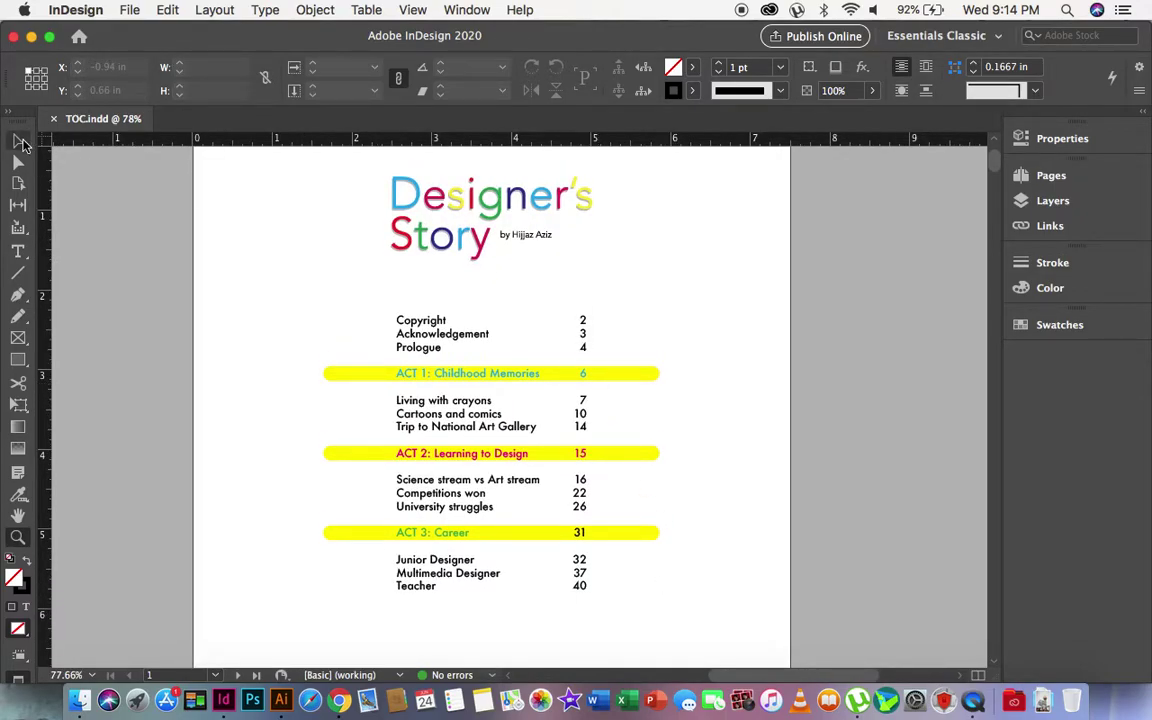
- Select the title logo on the contents page, switch to Illustrator and examine the book jacket's flaps, covers and spine
left_click(395, 190)
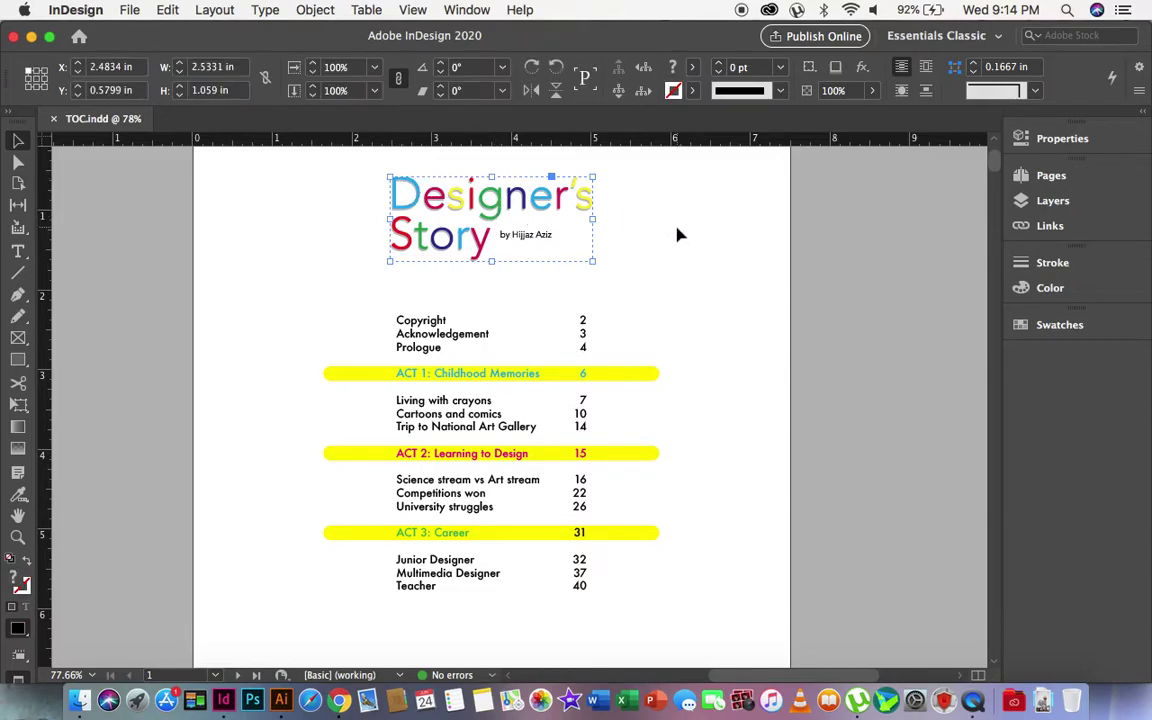
key("ctrl+Up")
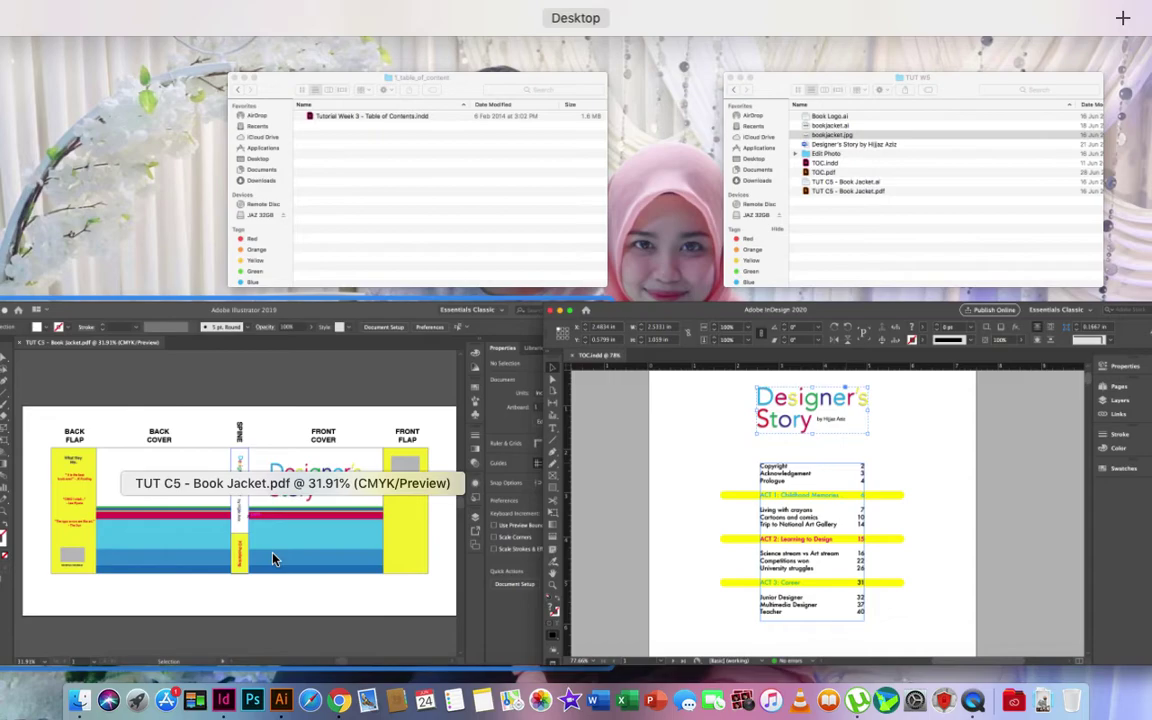
left_click(245, 497)
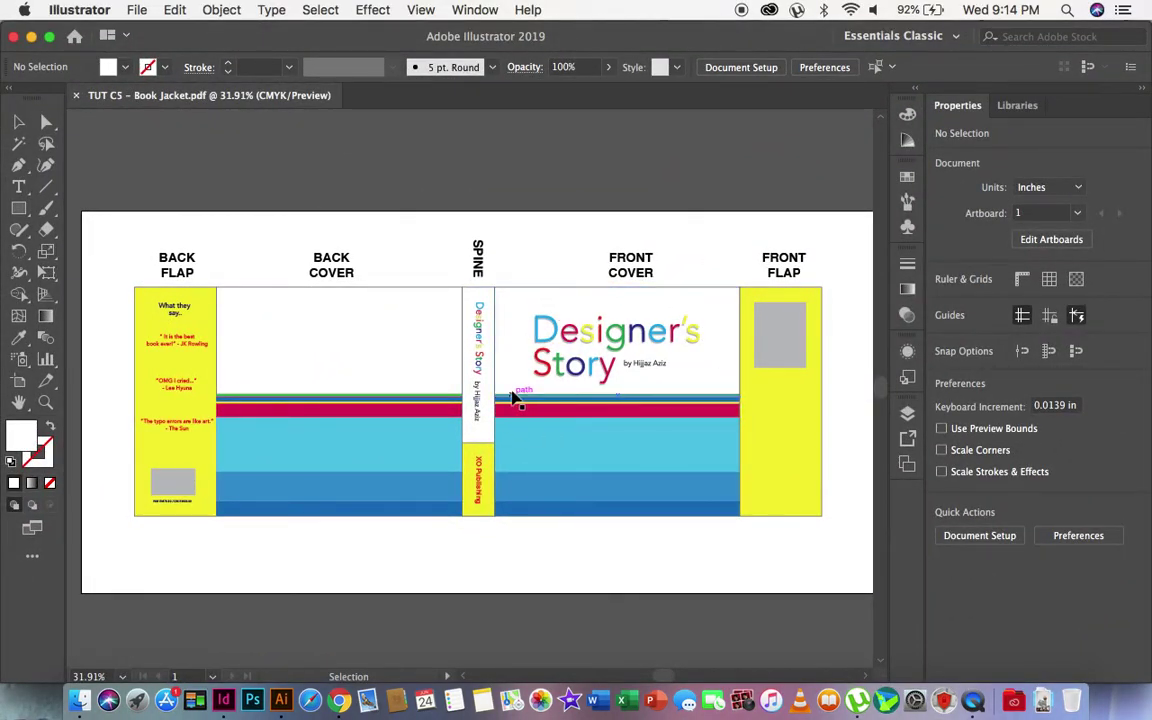
scroll(522, 394, "down", 1)
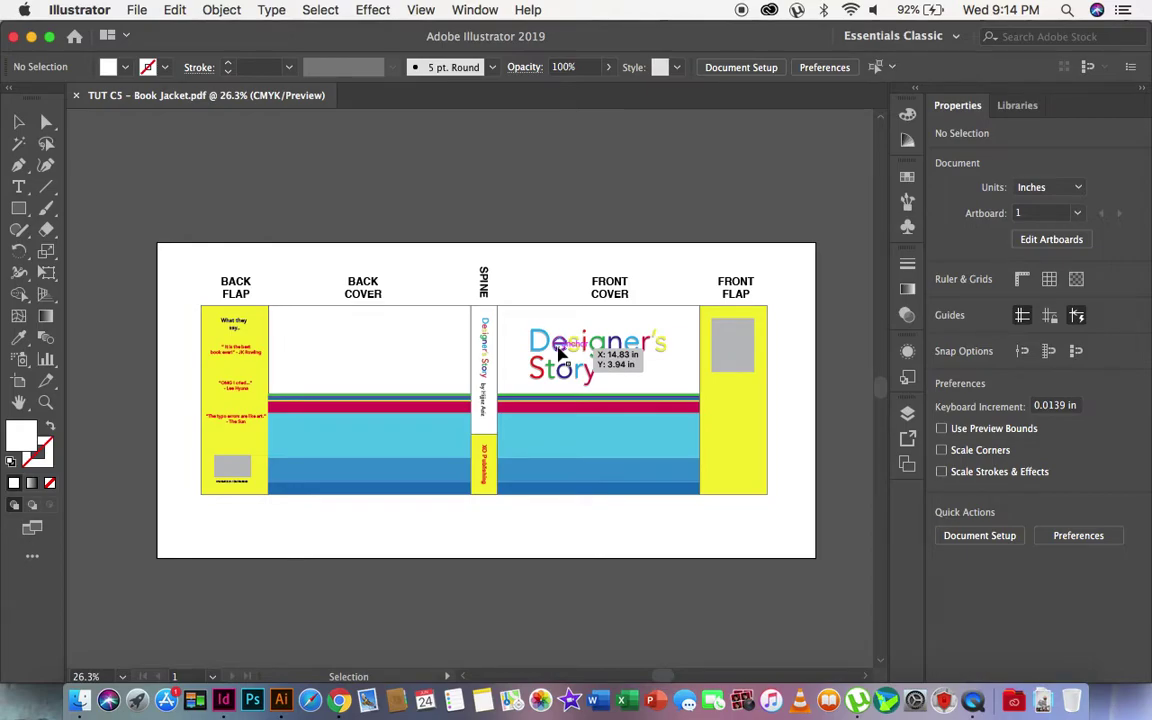
left_click(45, 401)
left_click(689, 326)
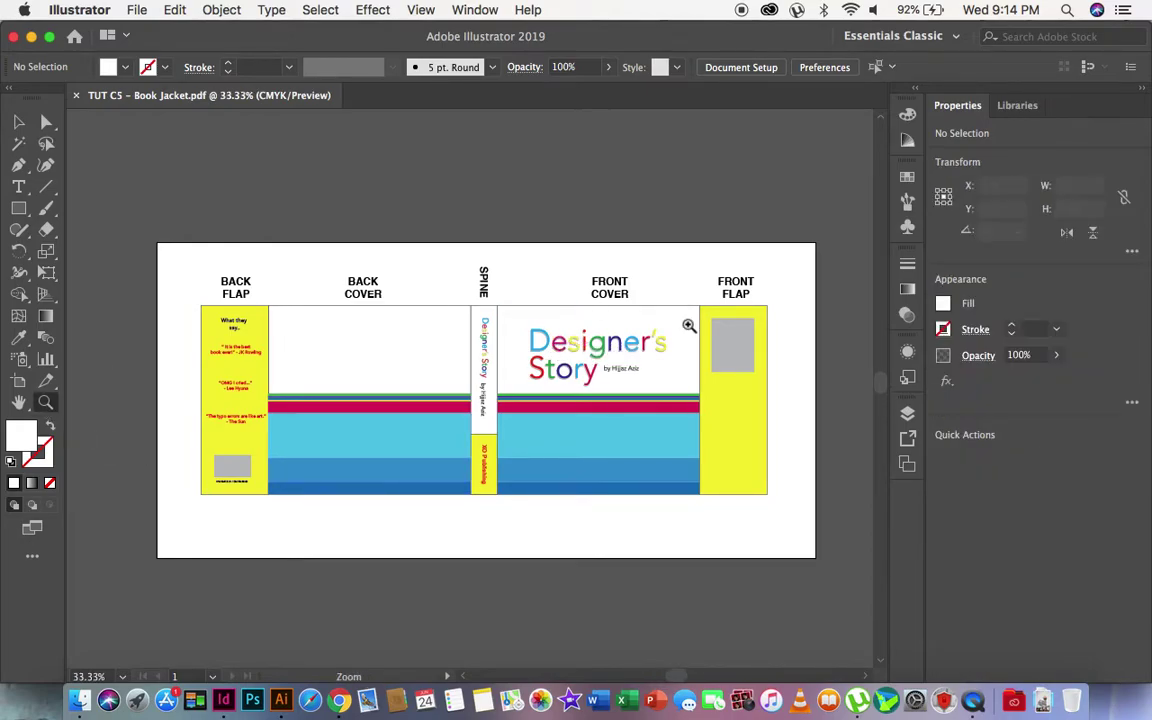
scroll(404, 476, "left", 6)
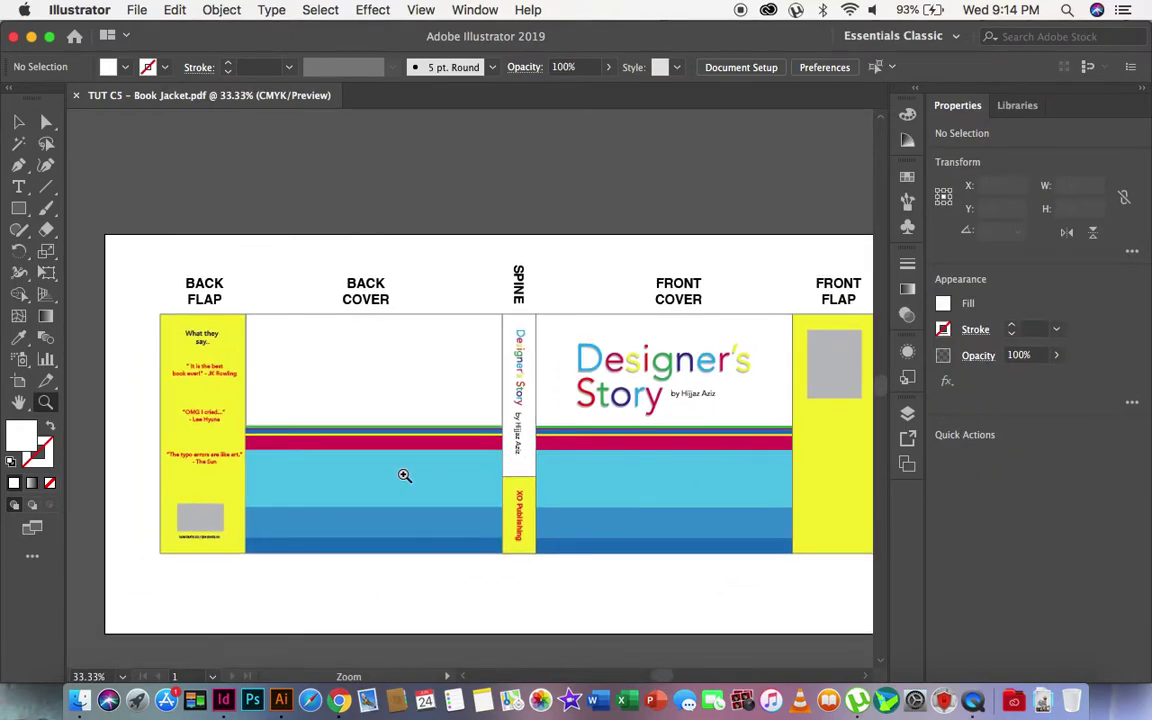
key("v")
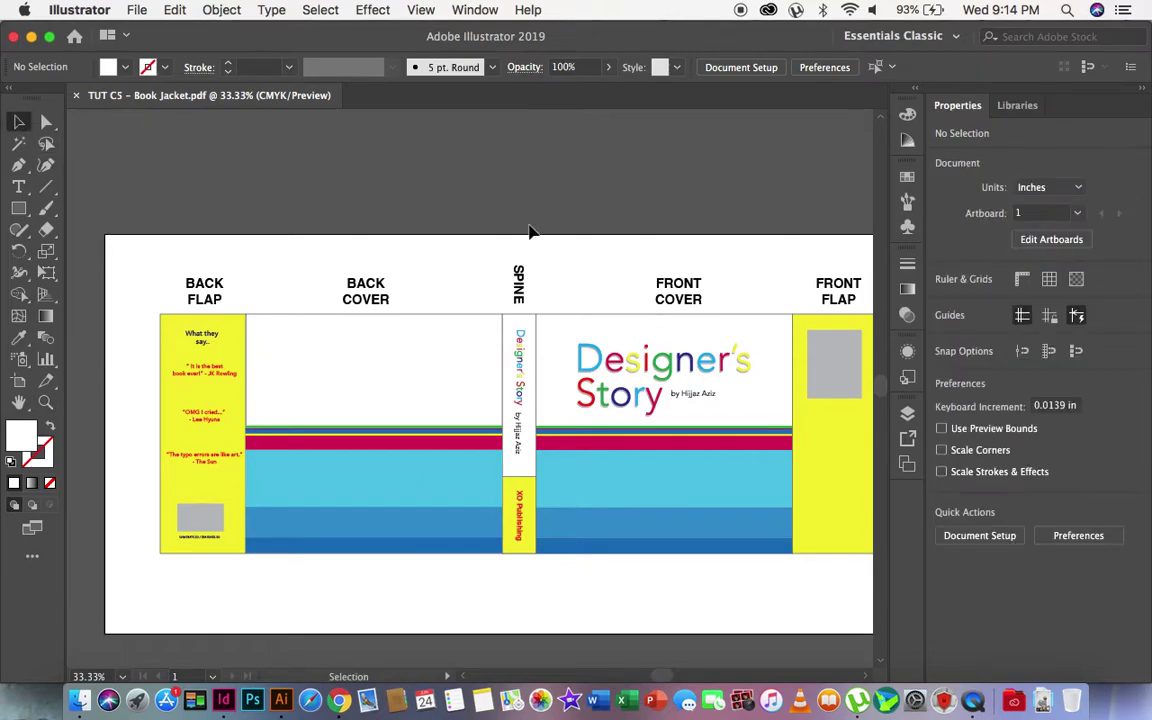
scroll(581, 228, "right", 3)
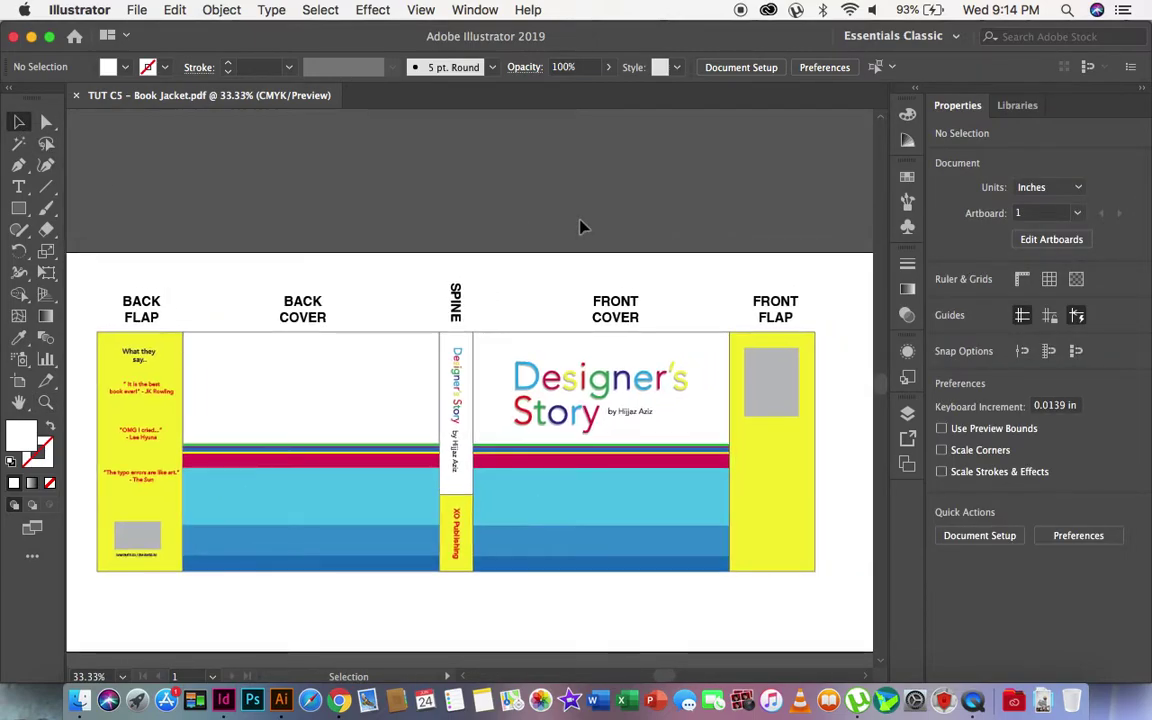
- Select the Designer's Story title group on the front cover, and switch back to the contents document in InDesign
left_click(590, 395)
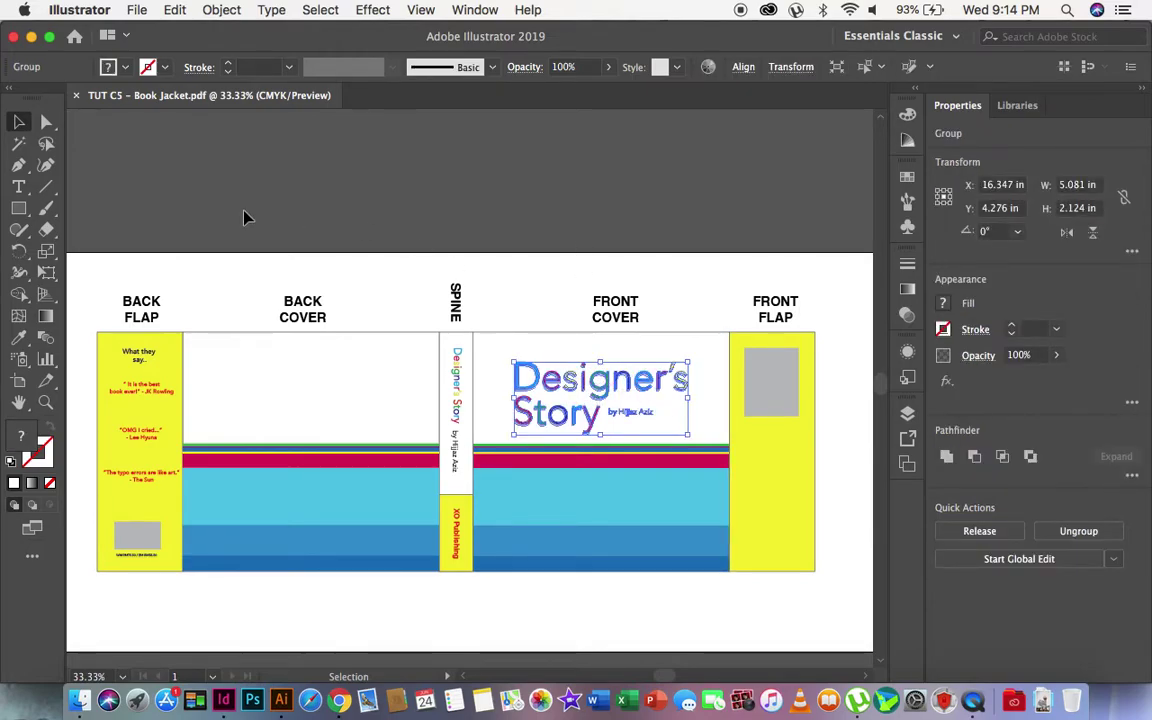
key("ctrl+Up")
left_click(186, 460)
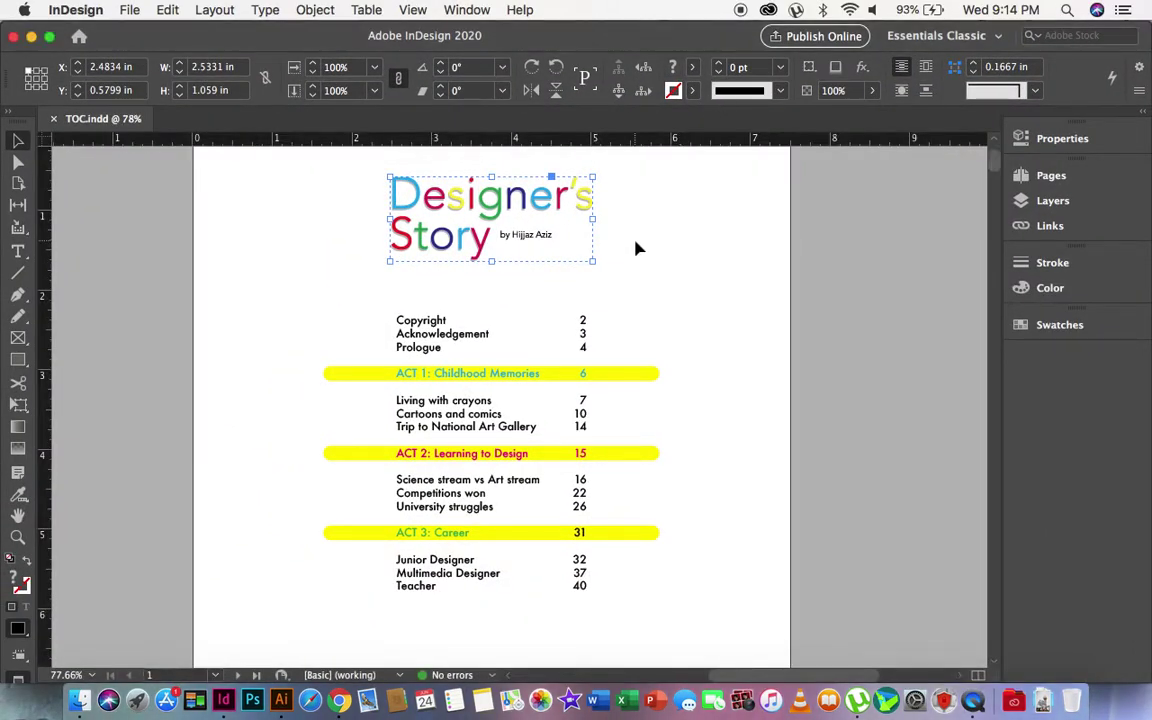
- Deselect the title logo and examine page 1 as a whole, from the title down to the last chapter entry
left_click(632, 246)
scroll(520, 295, "up", 2)
left_click(21, 538)
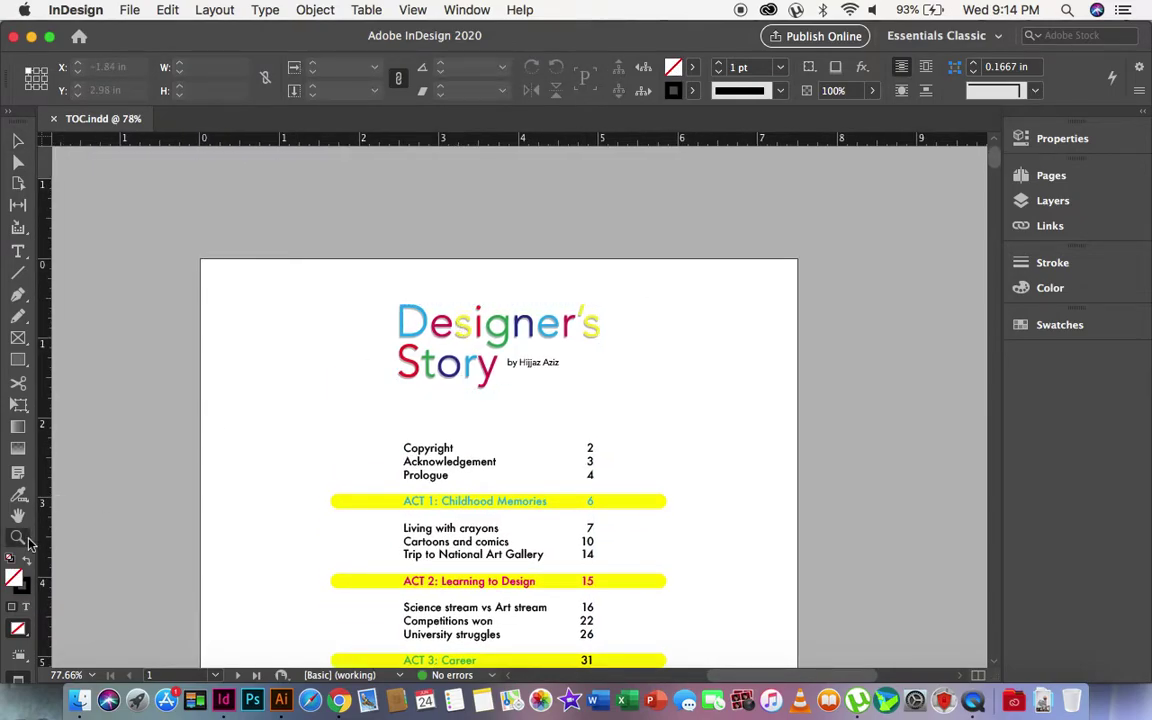
left_click(587, 190, "alt")
left_click(587, 190, "alt")
left_click(429, 345, "alt")
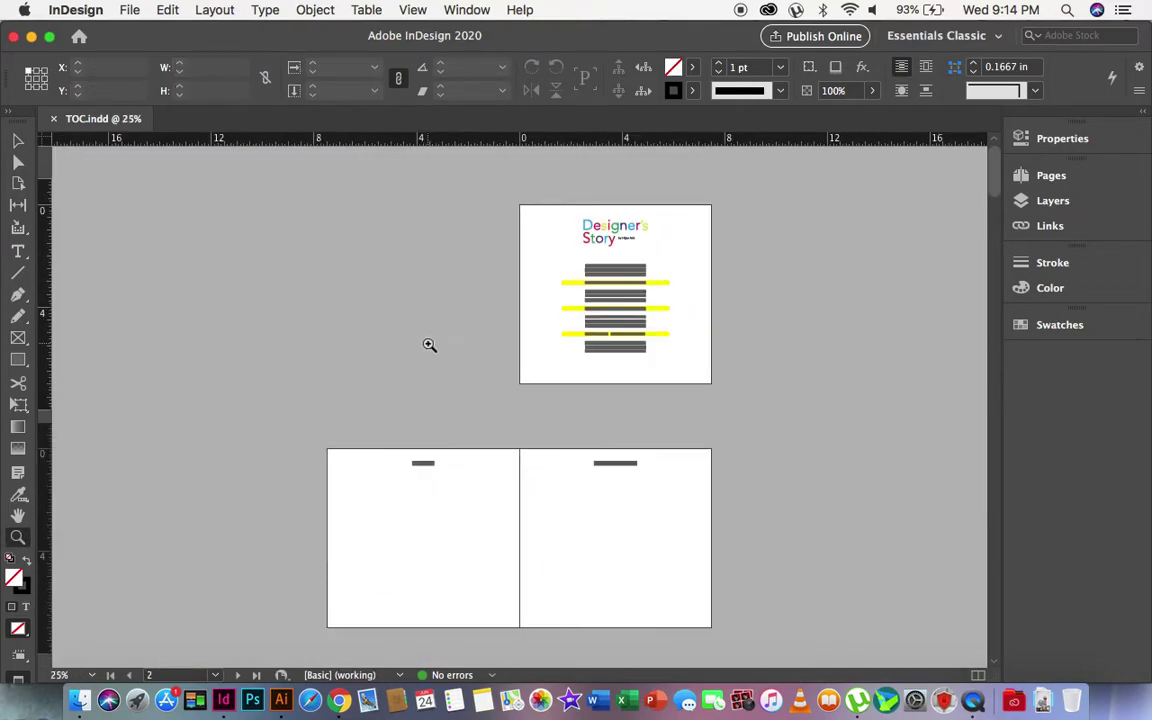
left_click(634, 303)
left_click(507, 362)
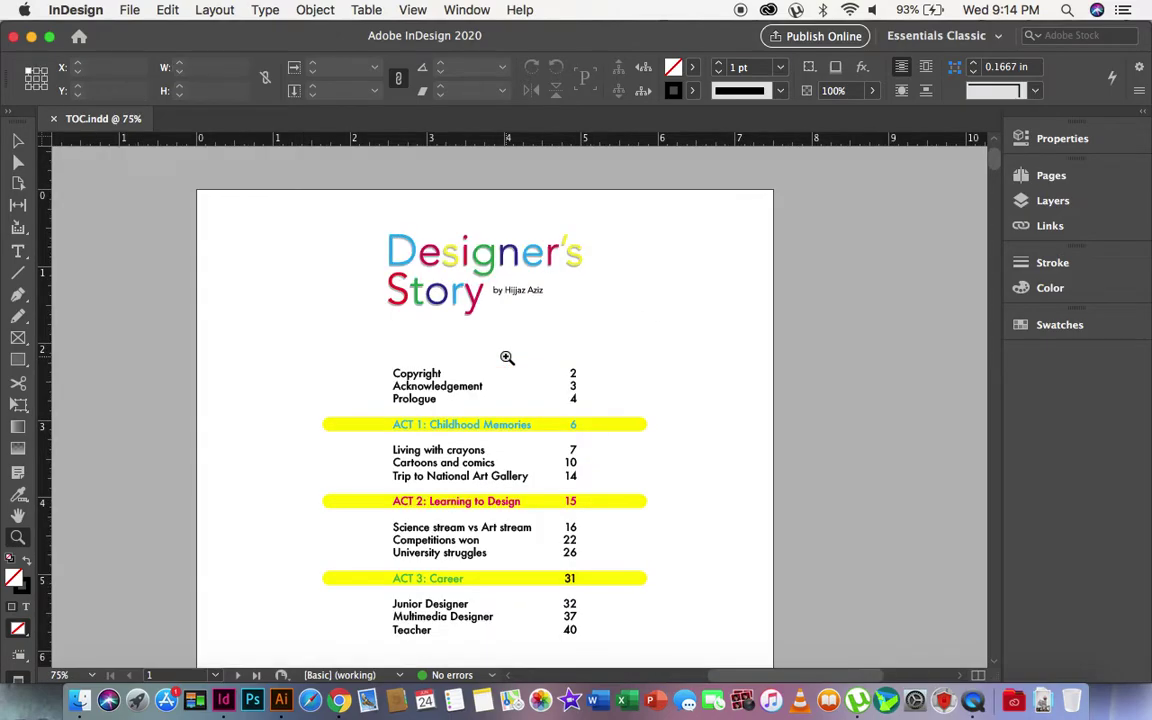
scroll(507, 358, "down", 4)
scroll(109, 251, "up", 5)
scroll(141, 249, "down", 4)
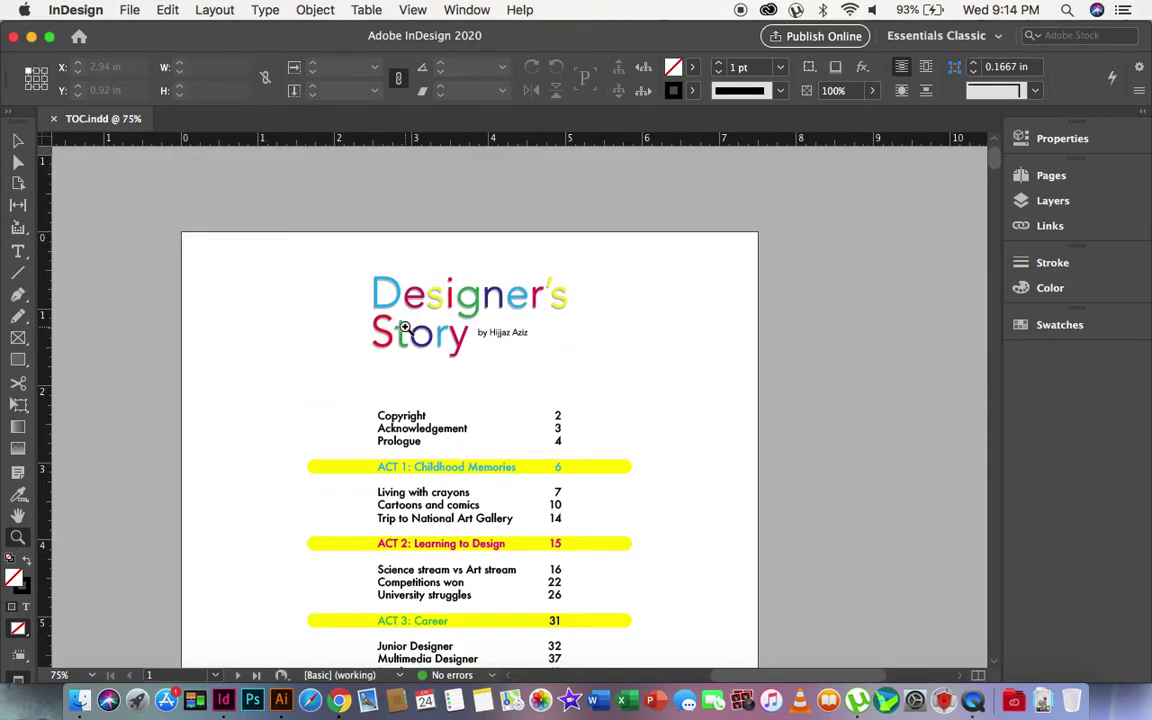
- Select the table of contents text frame and check the Copyright and Acknowledgement title pages
left_click(18, 141)
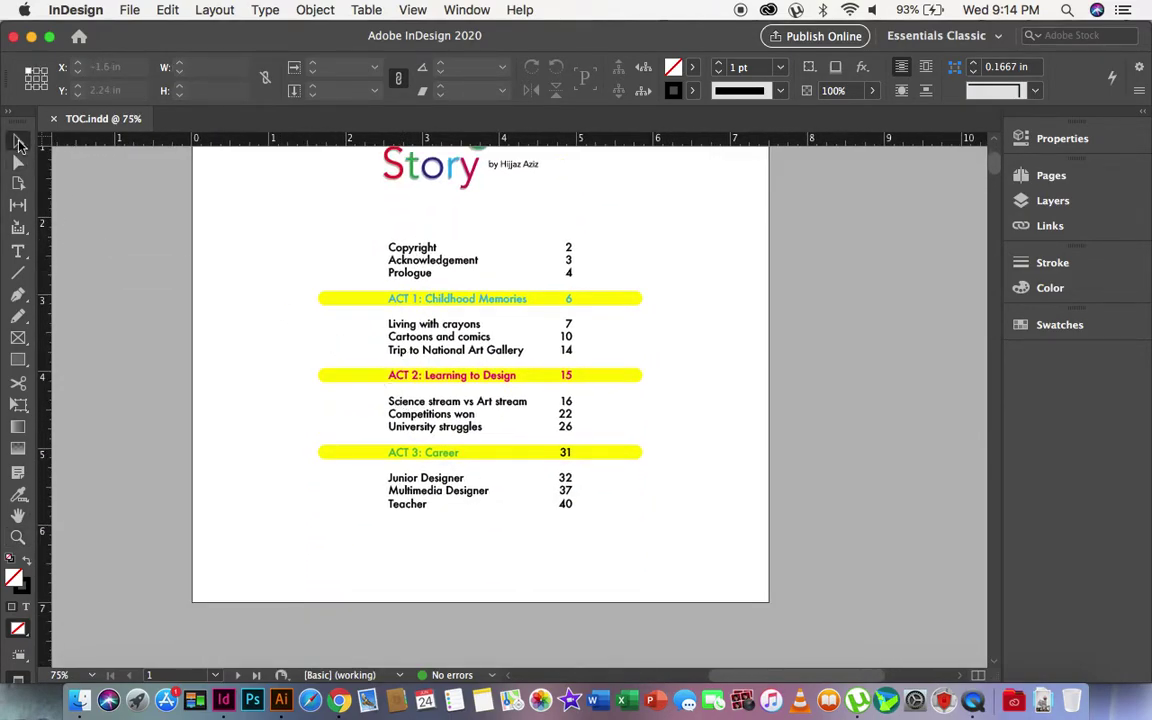
left_click(419, 260)
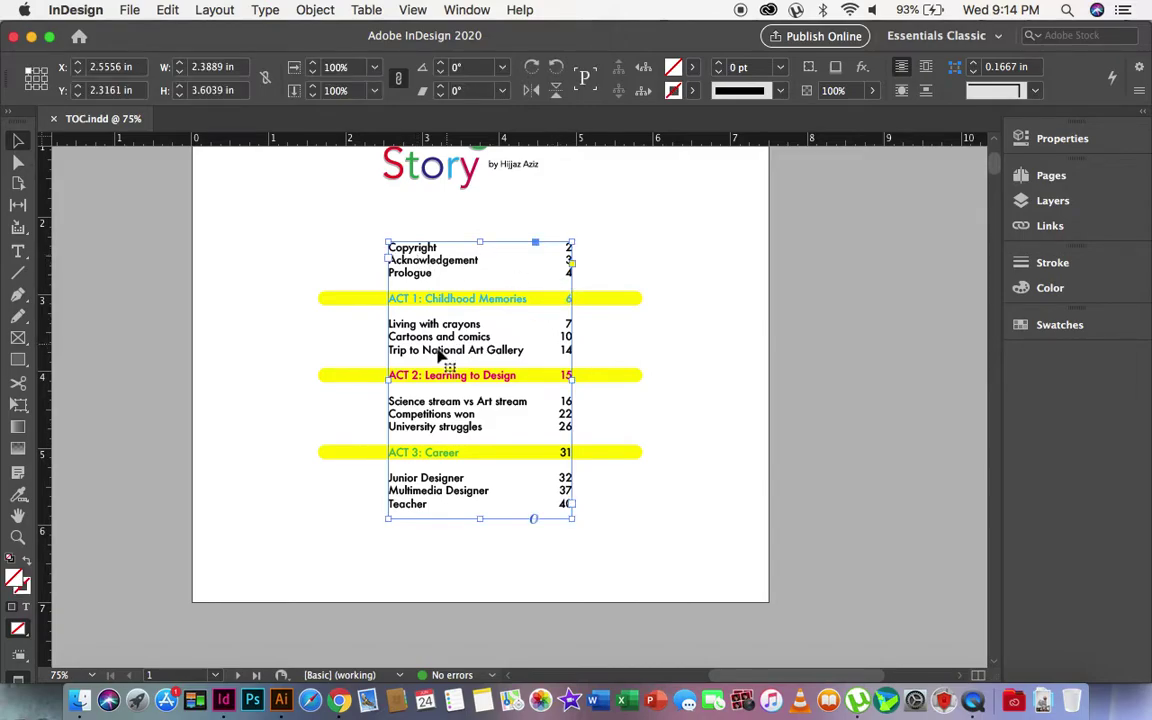
scroll(487, 356, "down", 3)
scroll(487, 356, "left", 2)
scroll(487, 356, "down", 7)
scroll(487, 356, "left", 5)
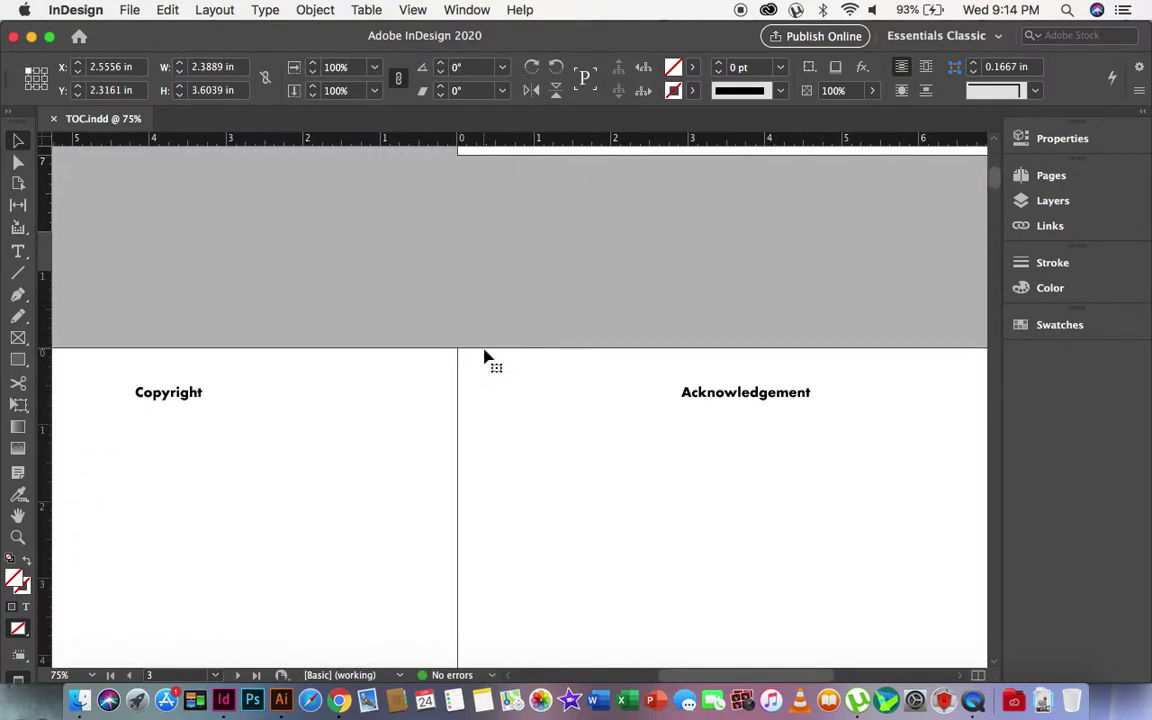
scroll(226, 434, "down", 1)
scroll(226, 434, "left", 2)
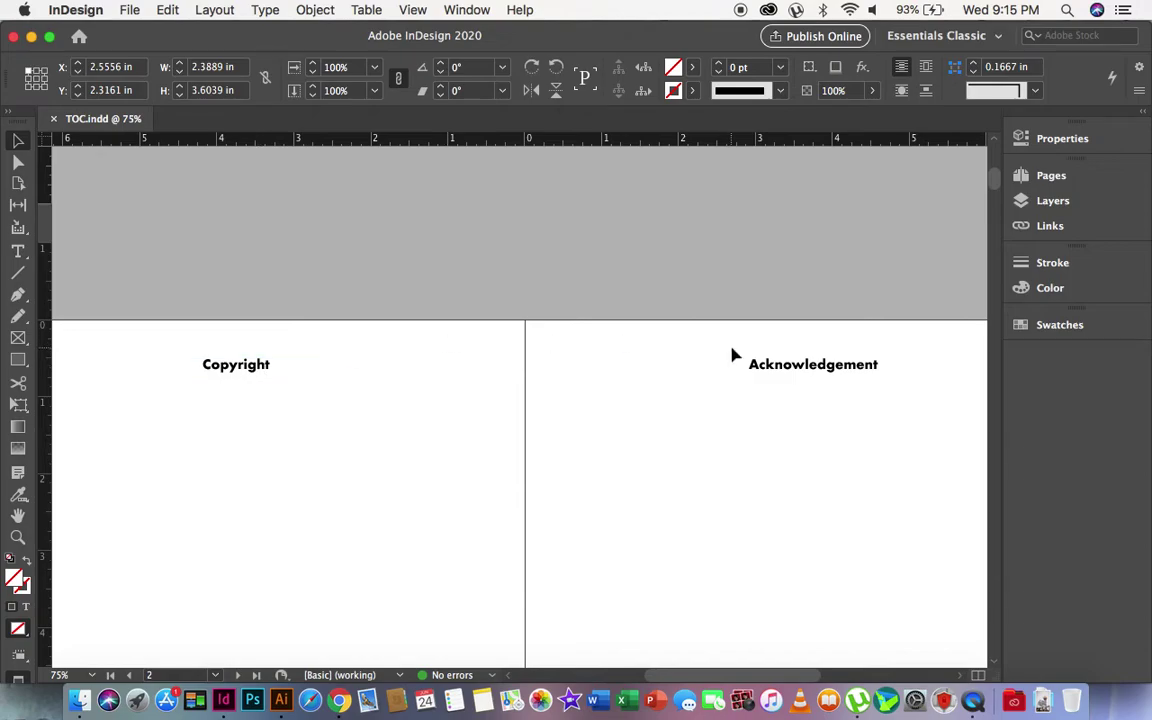
scroll(411, 481, "down", 8)
scroll(411, 481, "left", 1)
- Look through the spreads past ACT 1: Childhood Memories and Living with crayons, and return to page 1
left_click(561, 324, "alt")
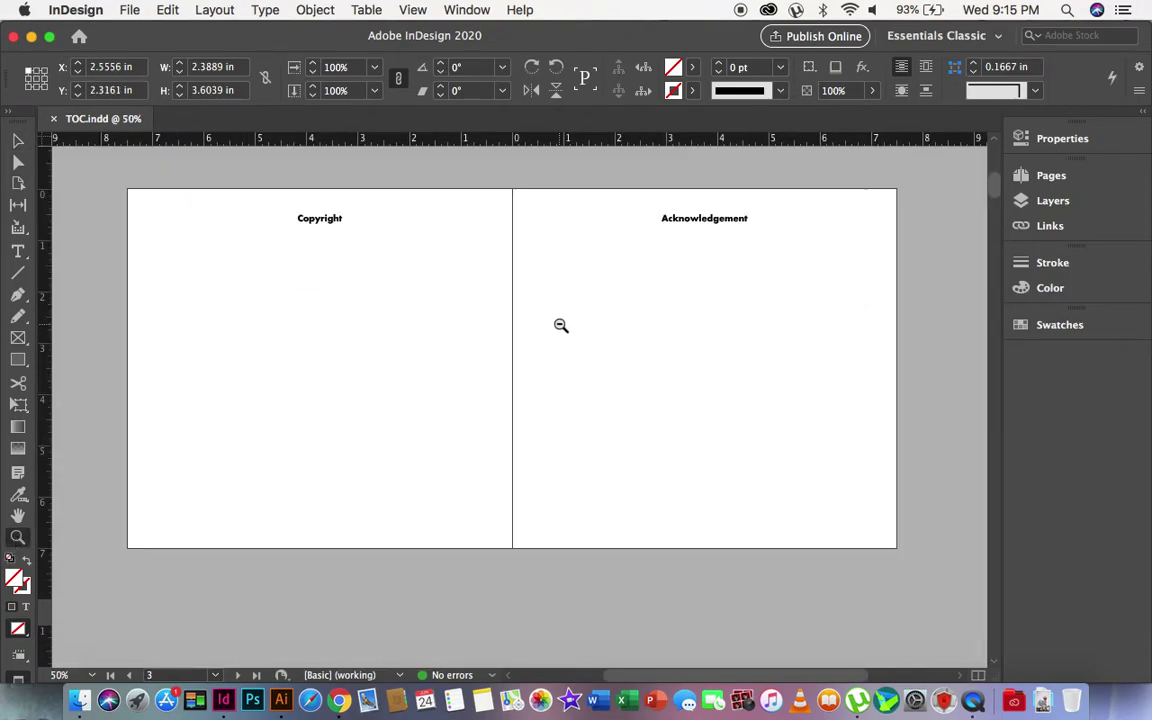
scroll(506, 367, "down", 12)
scroll(506, 367, "left", 1)
scroll(506, 367, "down", 8)
scroll(506, 367, "left", 1)
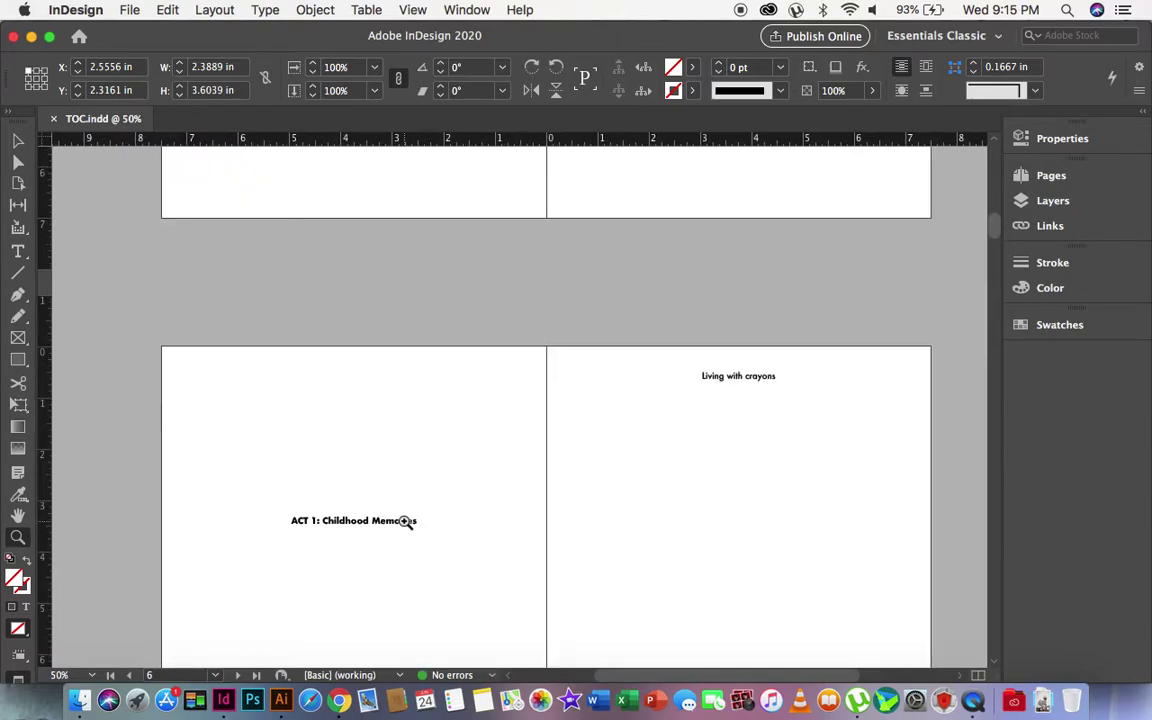
scroll(405, 520, "down", 16)
scroll(405, 520, "left", 1)
key("super+z")
key("super+z")
key("super+z")
key("super+z")
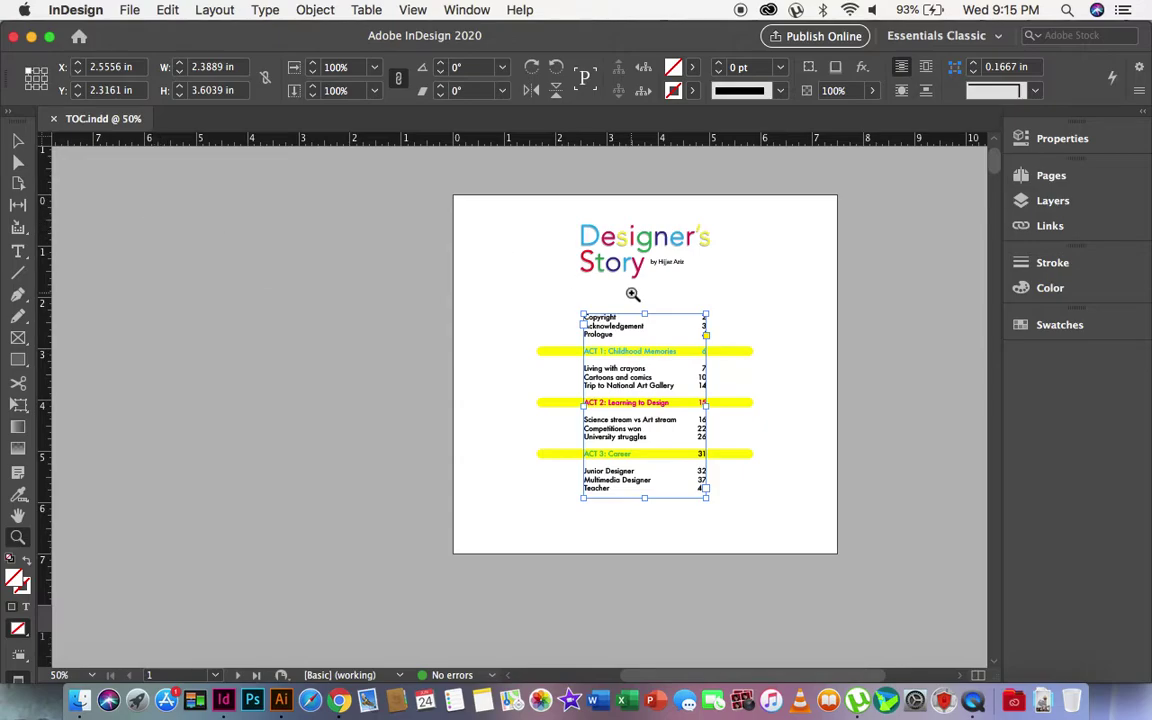
- Examine the act headings, chapter names and page numbers of the contents list up close, with nothing selected
left_click_drag(531, 326, 828, 502)
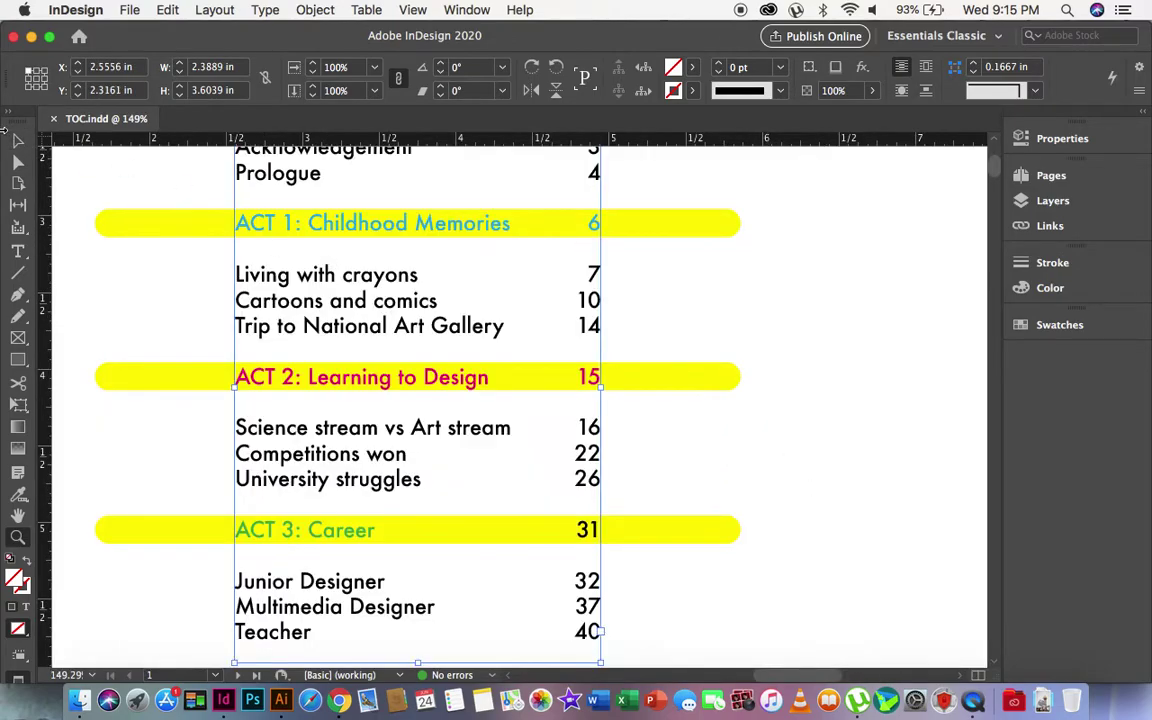
left_click(17, 140)
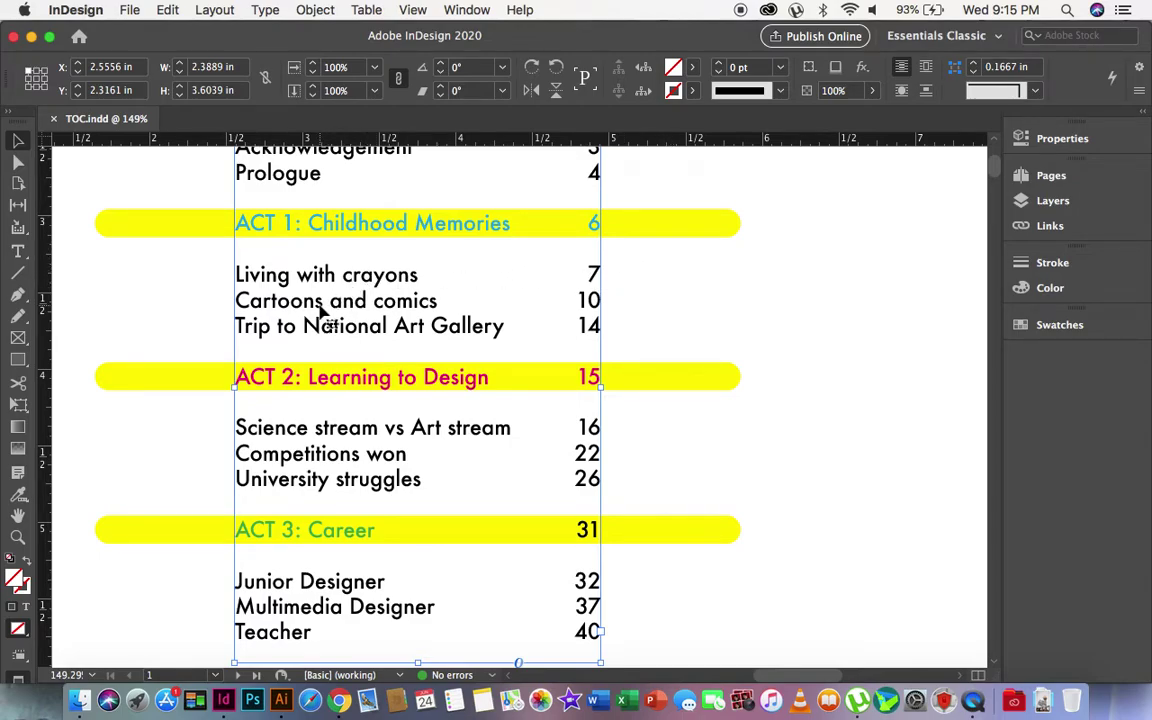
left_click(697, 301)
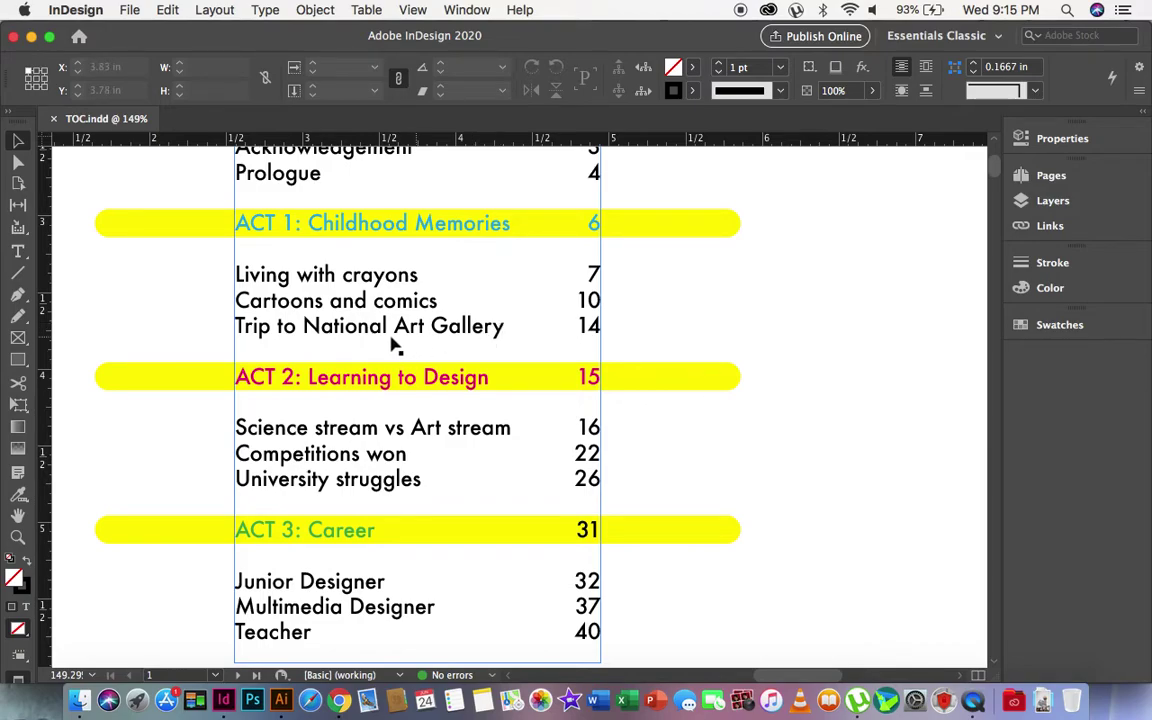
scroll(476, 342, "up", 5)
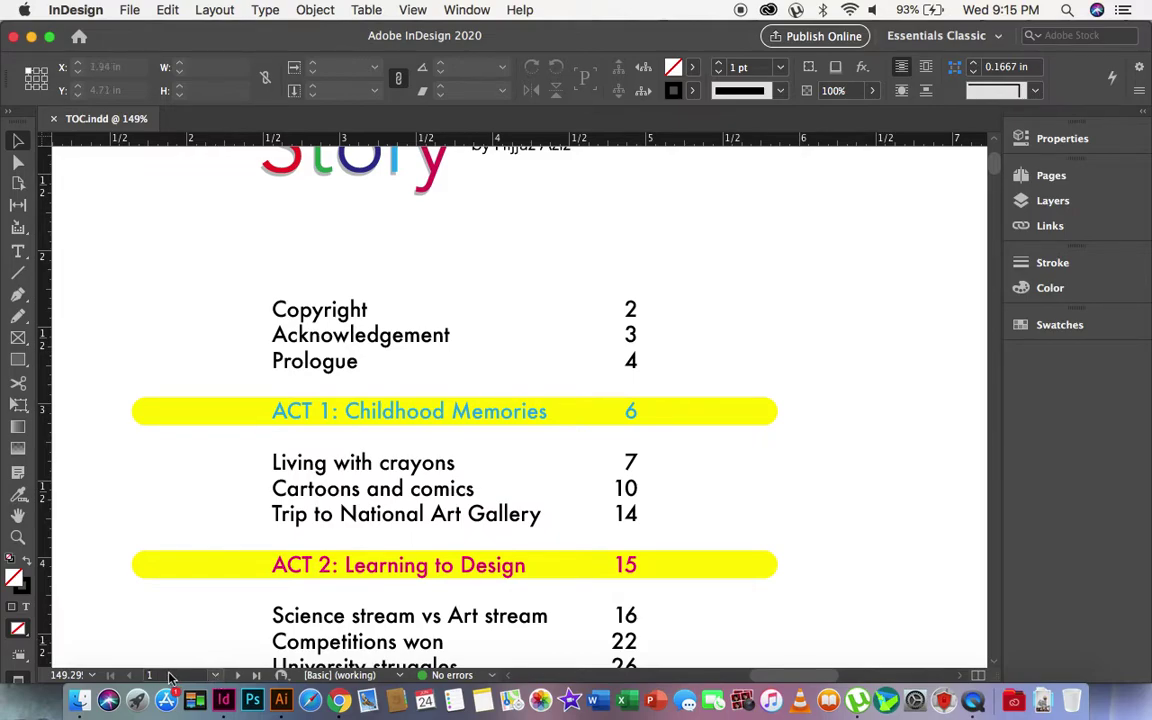
- Go to page 6 and examine the spread with ACT 1: Childhood Memories and Living with crayons
left_click(220, 677)
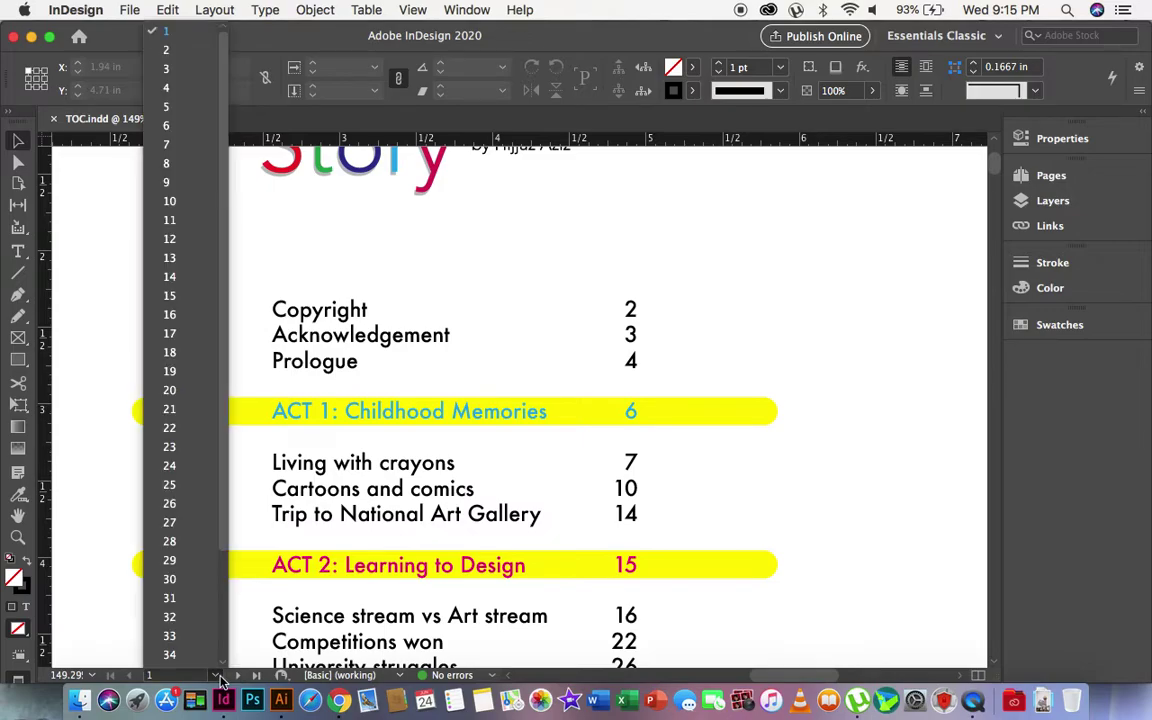
left_click(198, 128)
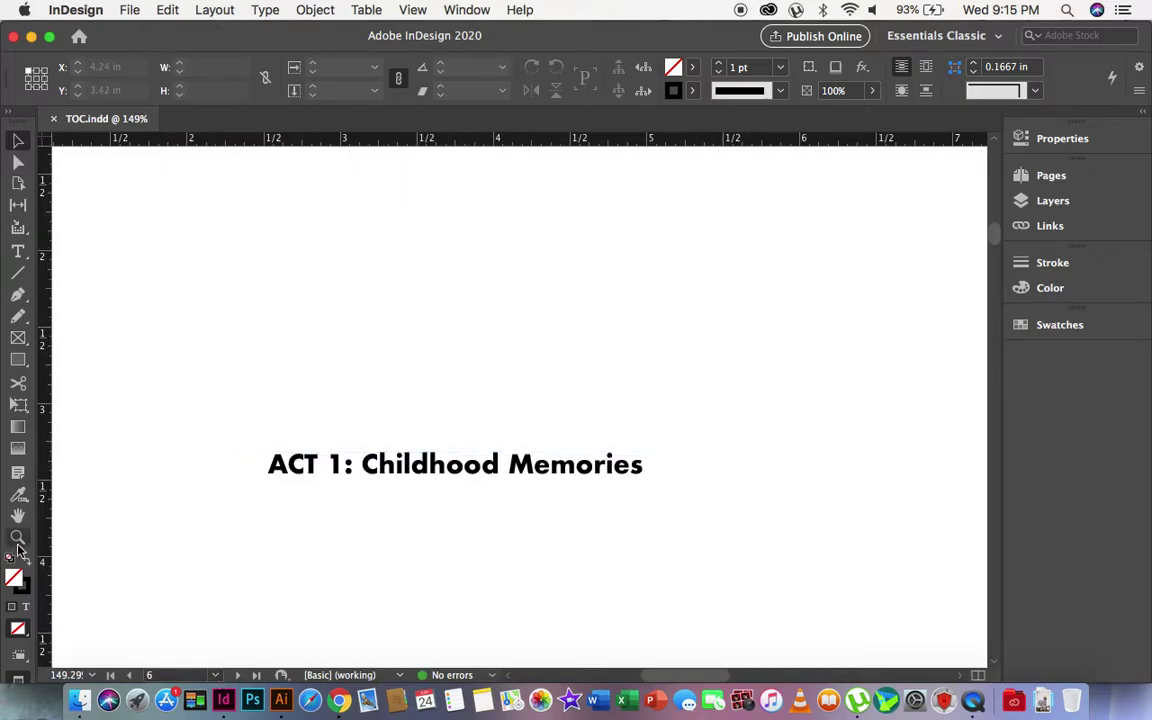
left_click(17, 537)
left_click(535, 357, "alt")
left_click(535, 357, "alt")
left_click(468, 453, "alt")
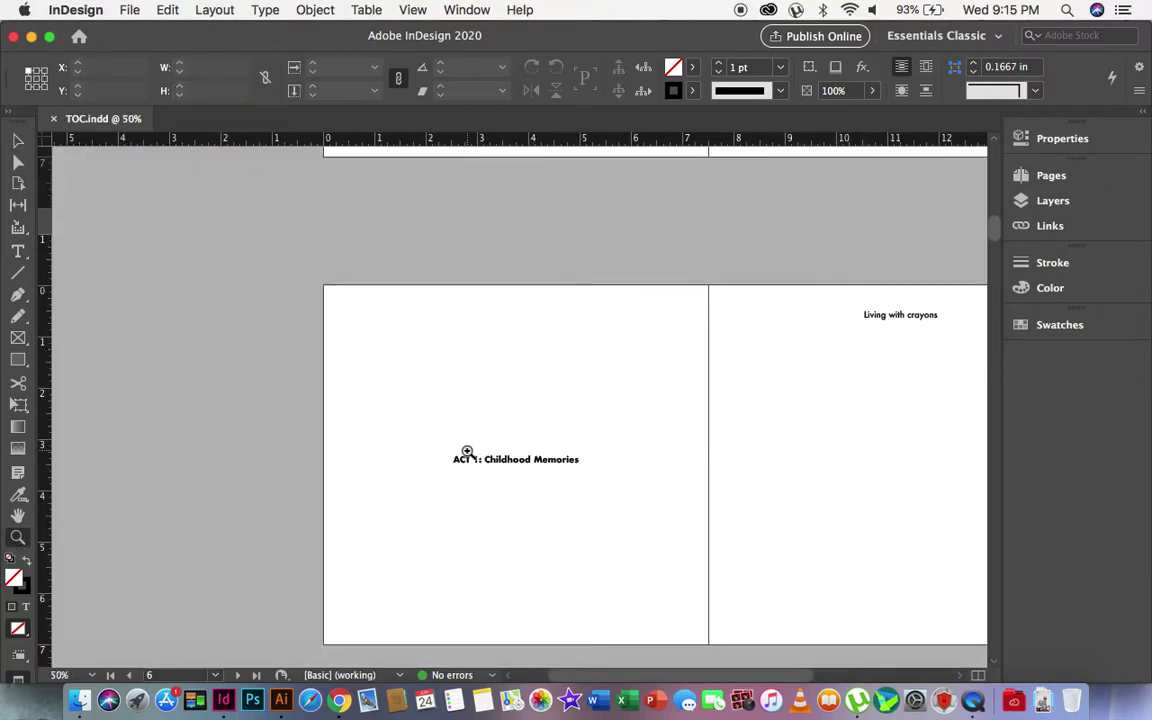
scroll(477, 486, "up", 1)
scroll(477, 486, "right", 1)
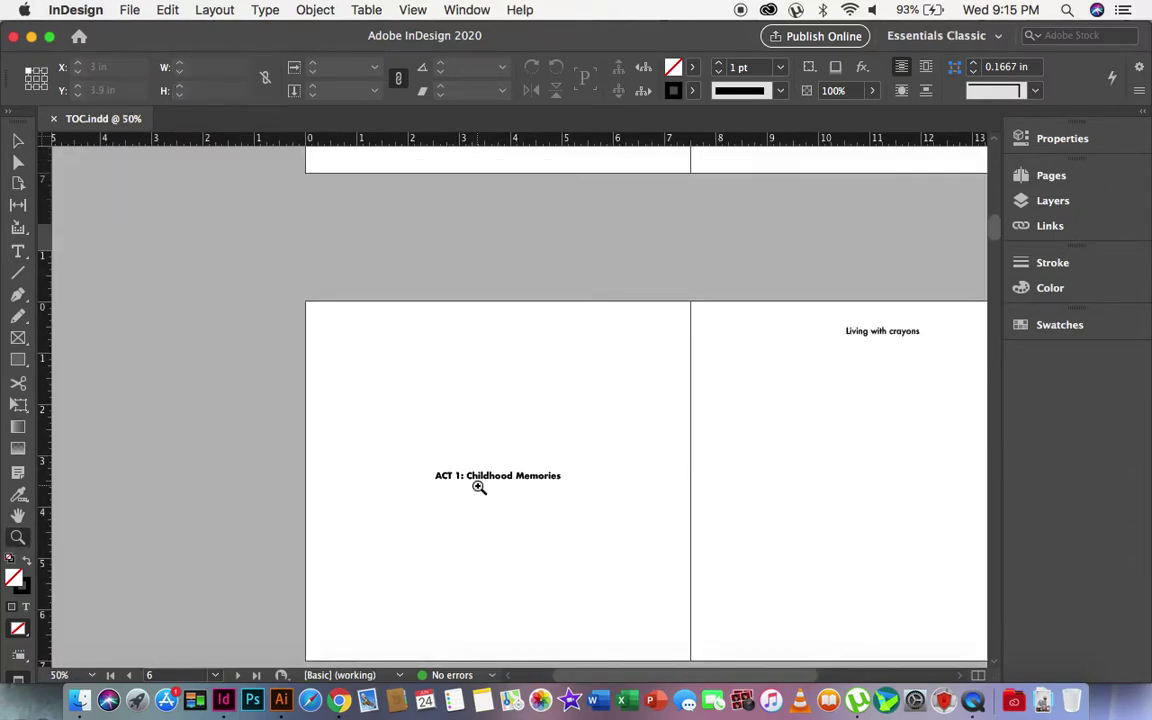
scroll(908, 360, "right", 5)
scroll(726, 467, "right", 2)
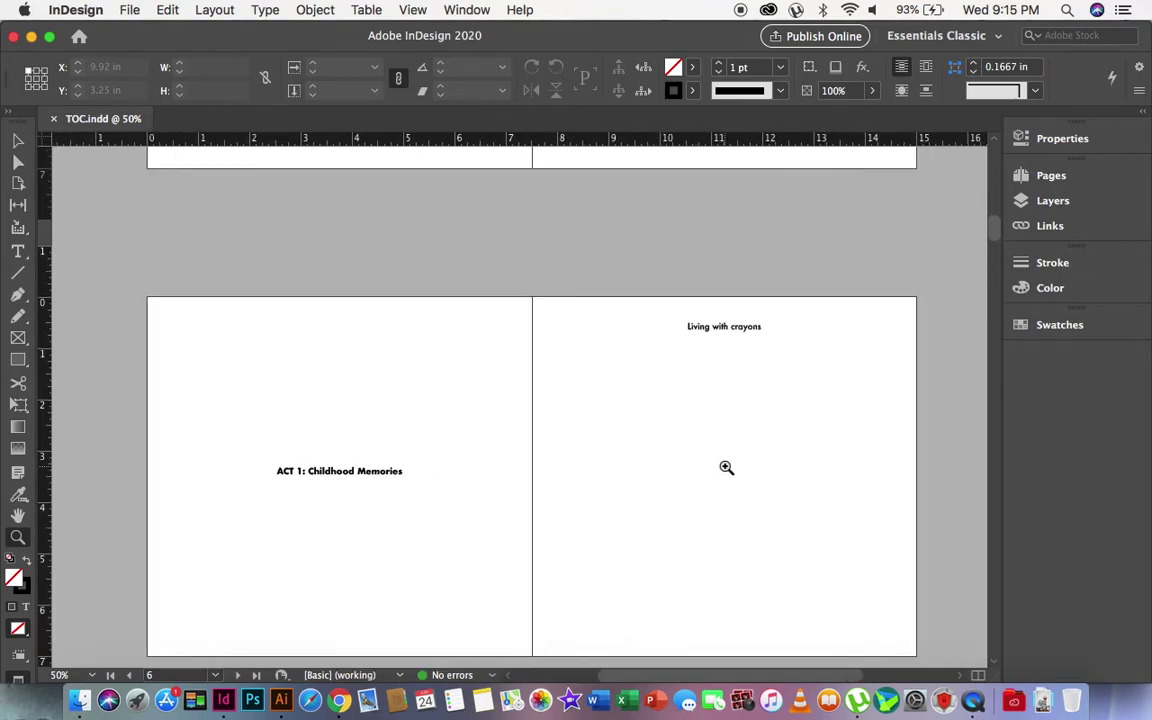
- Check the Cartoons and comics title on page 10 and return to the contents page
scroll(726, 467, "down", 10)
scroll(726, 467, "down", 10)
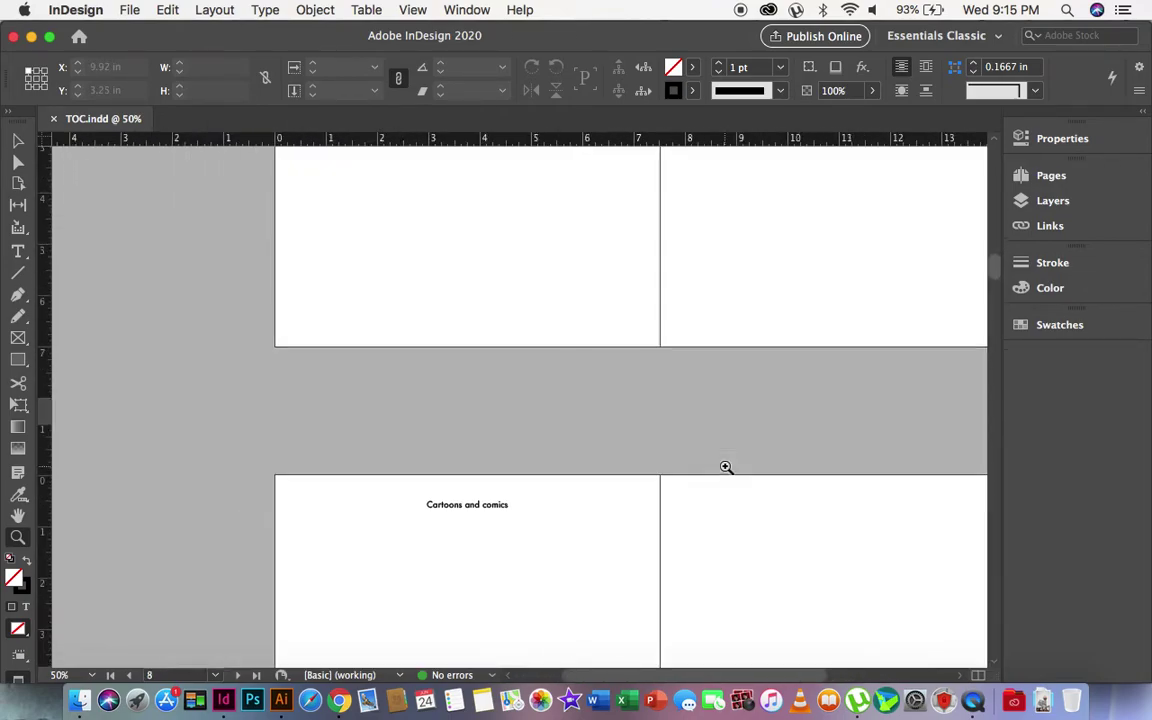
scroll(726, 467, "left", 3)
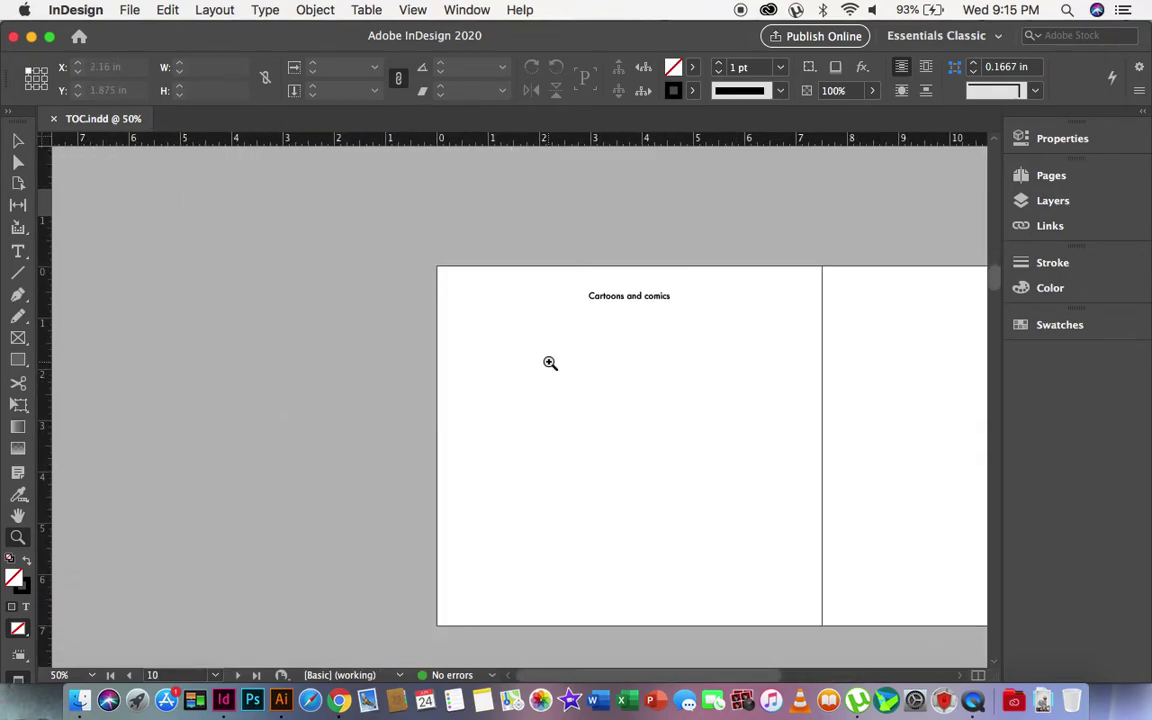
scroll(550, 363, "up", 15)
scroll(800, 363, "up", 5)
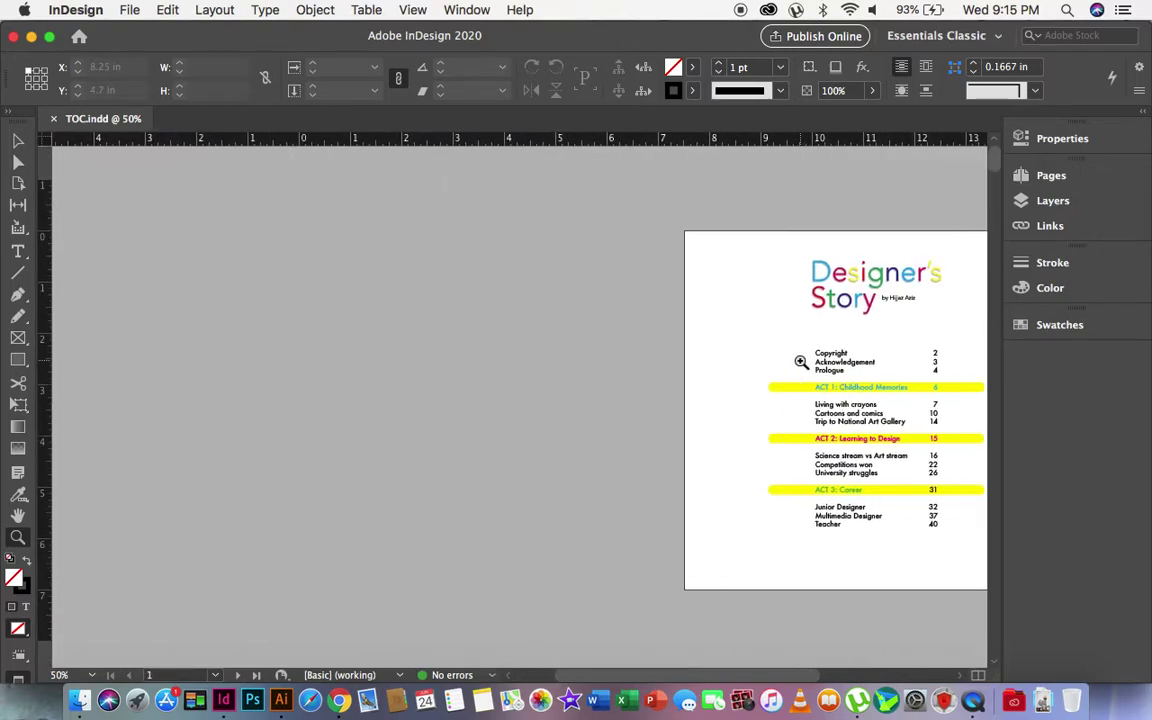
- Show the contents page at 75% and select its table of contents text frame
scroll(801, 362, "down", 2)
scroll(801, 362, "right", 2)
left_click(800, 367)
key("v")
scroll(237, 314, "up", 4)
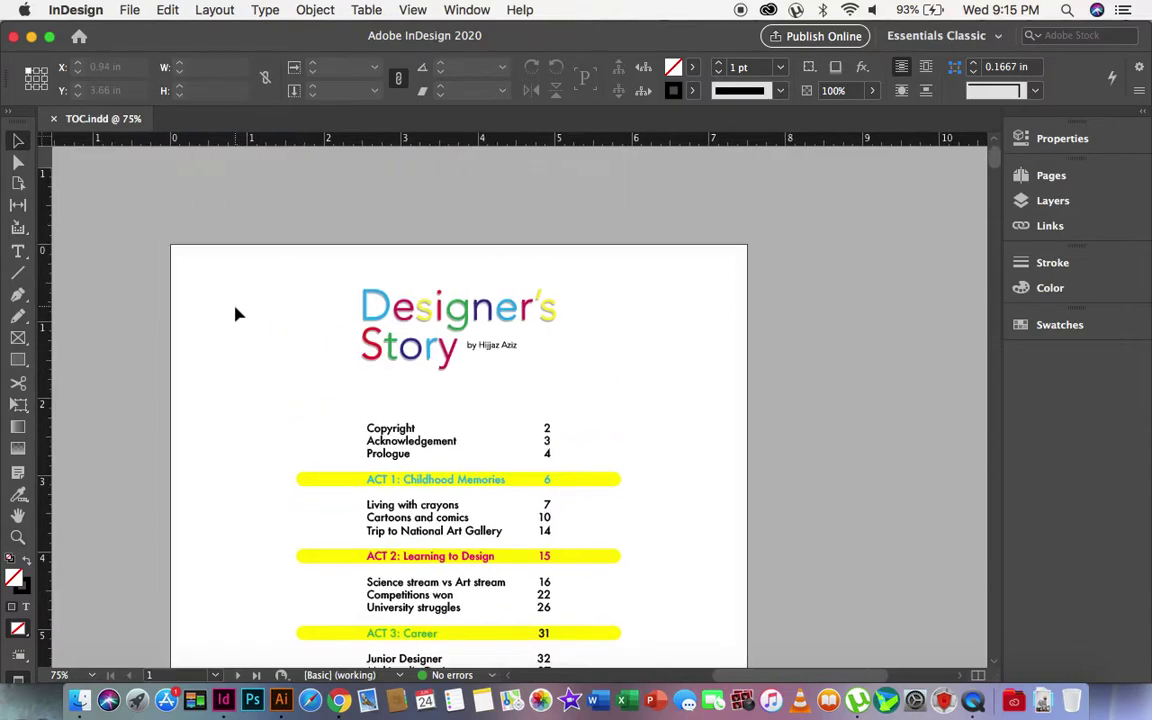
scroll(237, 314, "down", 2)
left_click(404, 371)
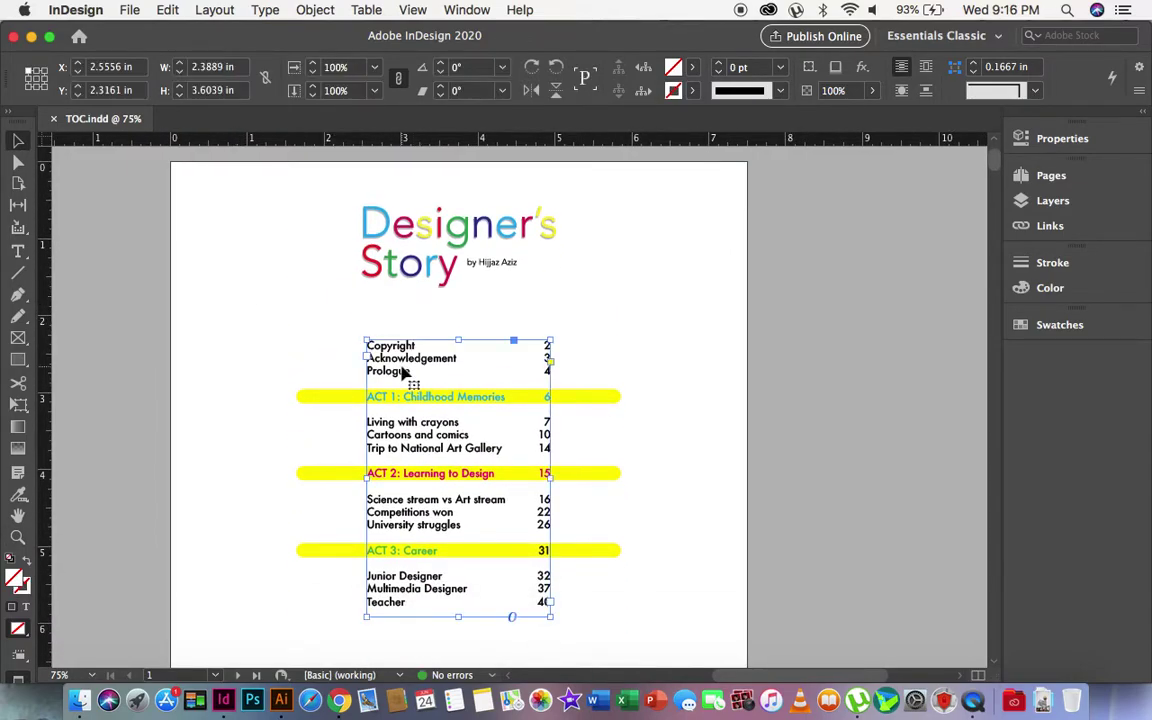
- Check the Prologue heading on page 4 and return to the contents page
scroll(612, 296, "down", 15)
scroll(612, 296, "left", 3)
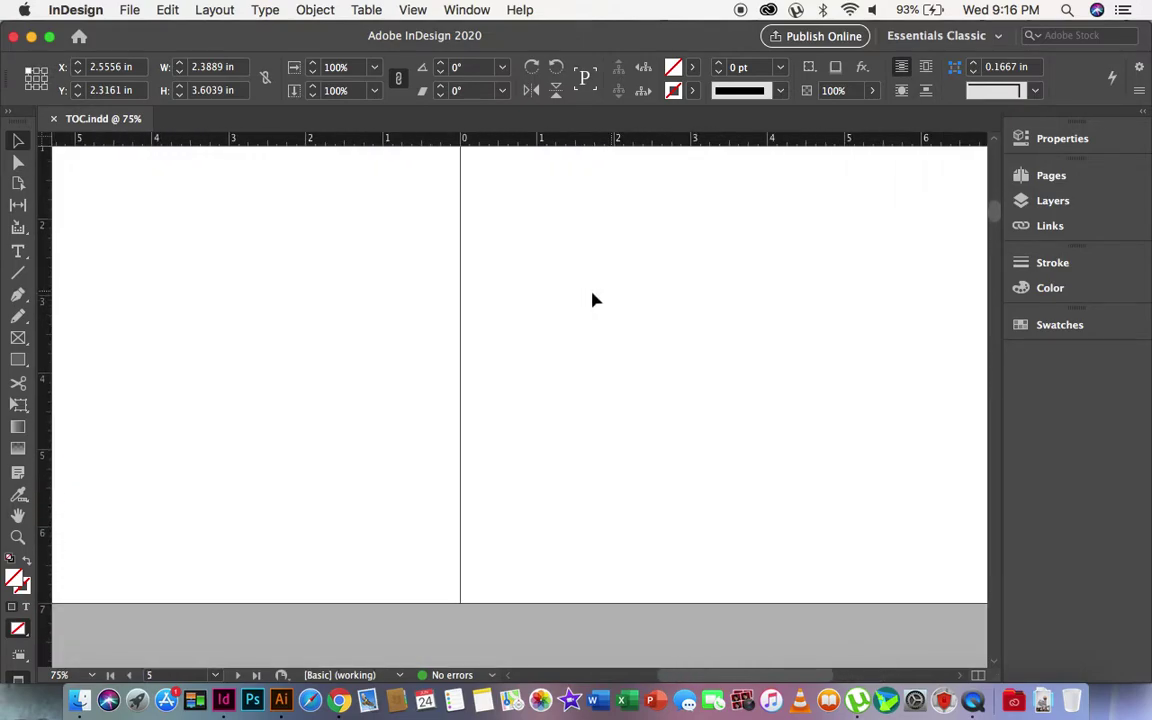
scroll(586, 298, "left", 3)
scroll(586, 298, "up", 3)
left_click(386, 340)
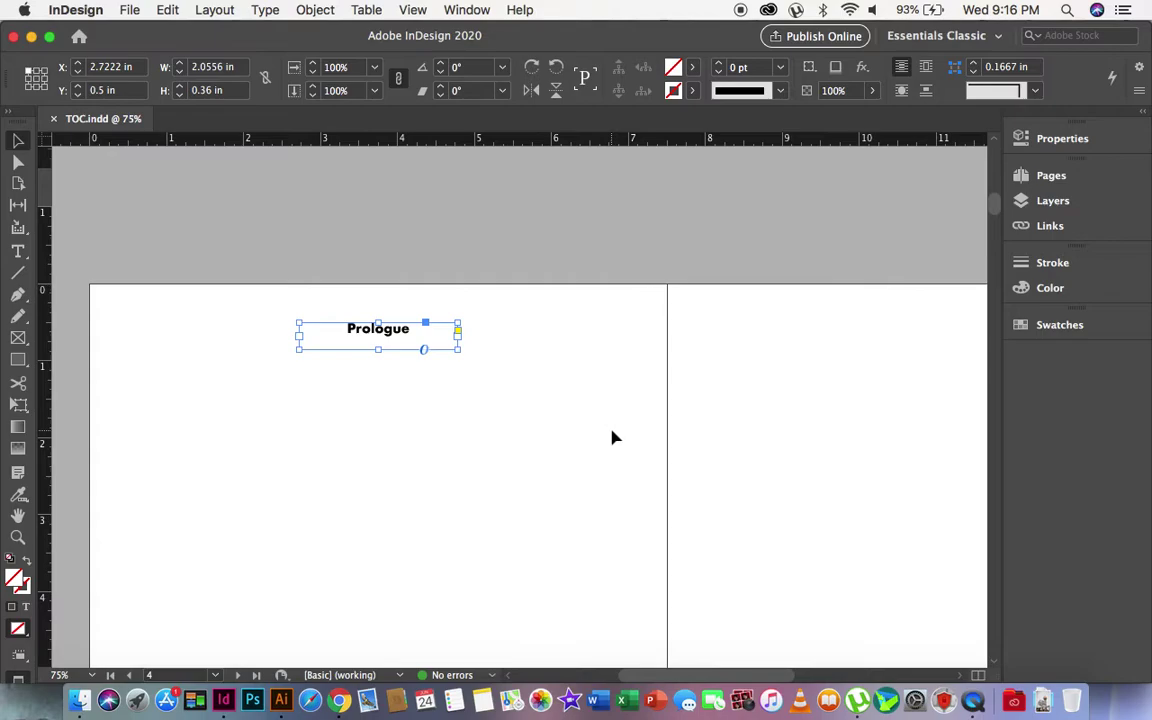
scroll(612, 437, "down", 5)
key("super+shift+Page_Up")
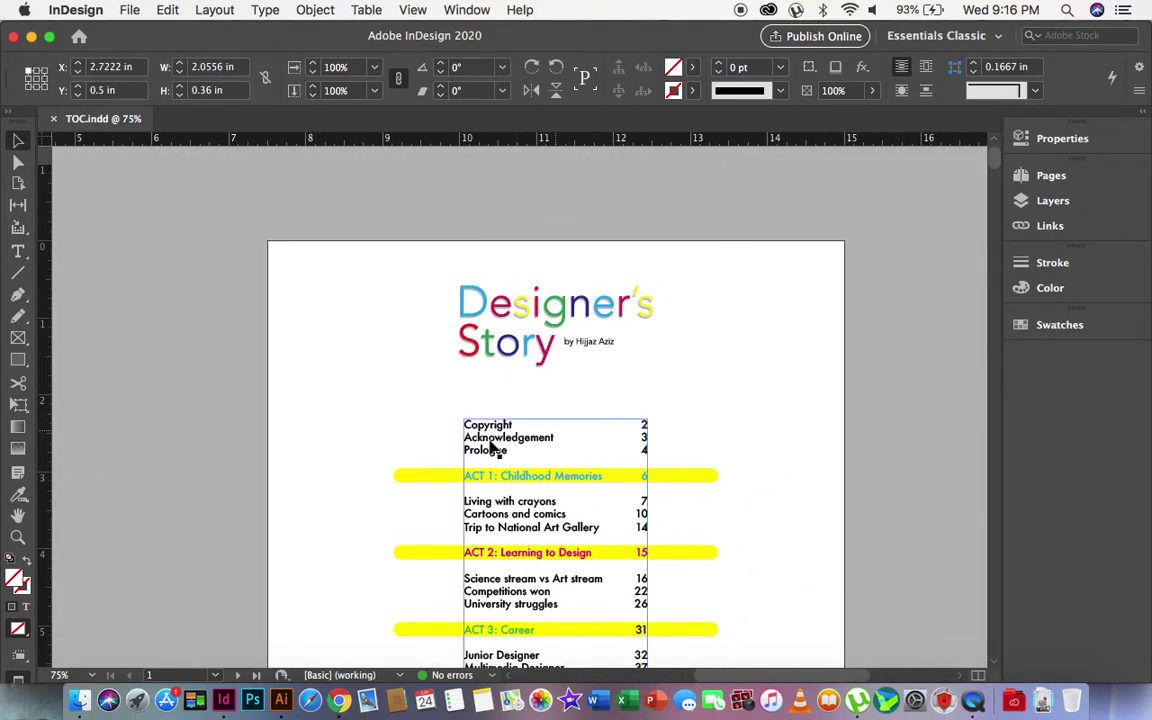
- Delete the table of contents text frame from page 1, leaving the title and yellow bars in place
left_click(481, 452)
scroll(571, 432, "up", 5)
scroll(476, 455, "down", 1)
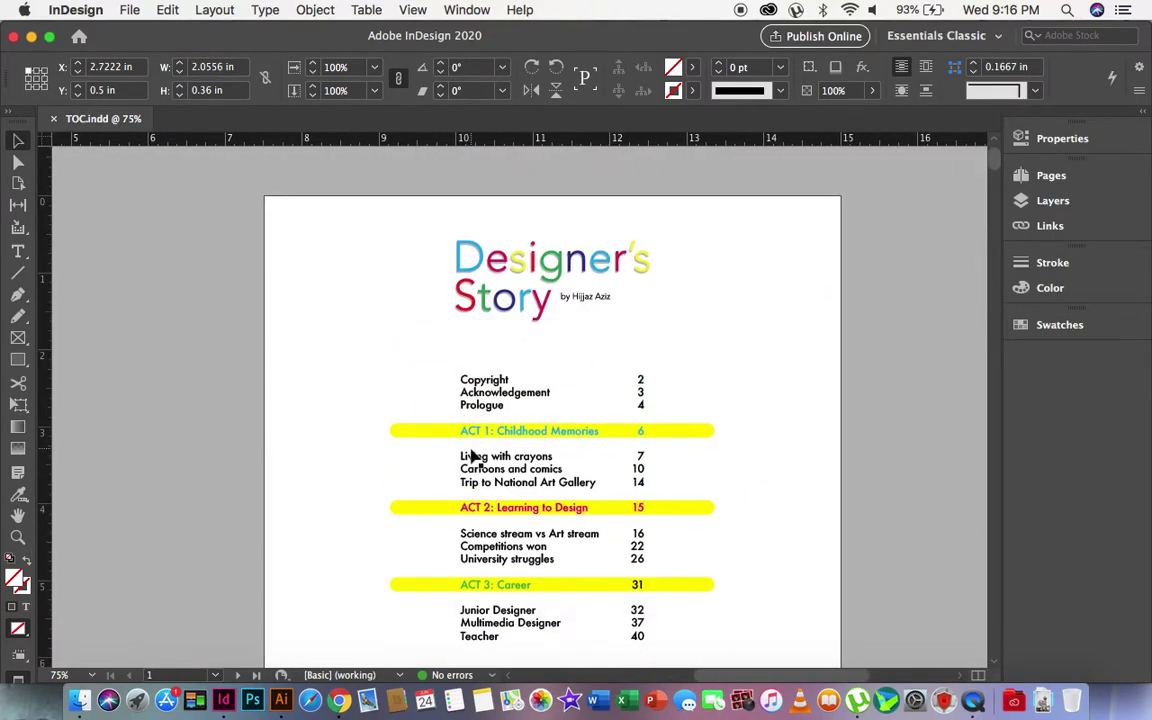
left_click(779, 332)
left_click(495, 406)
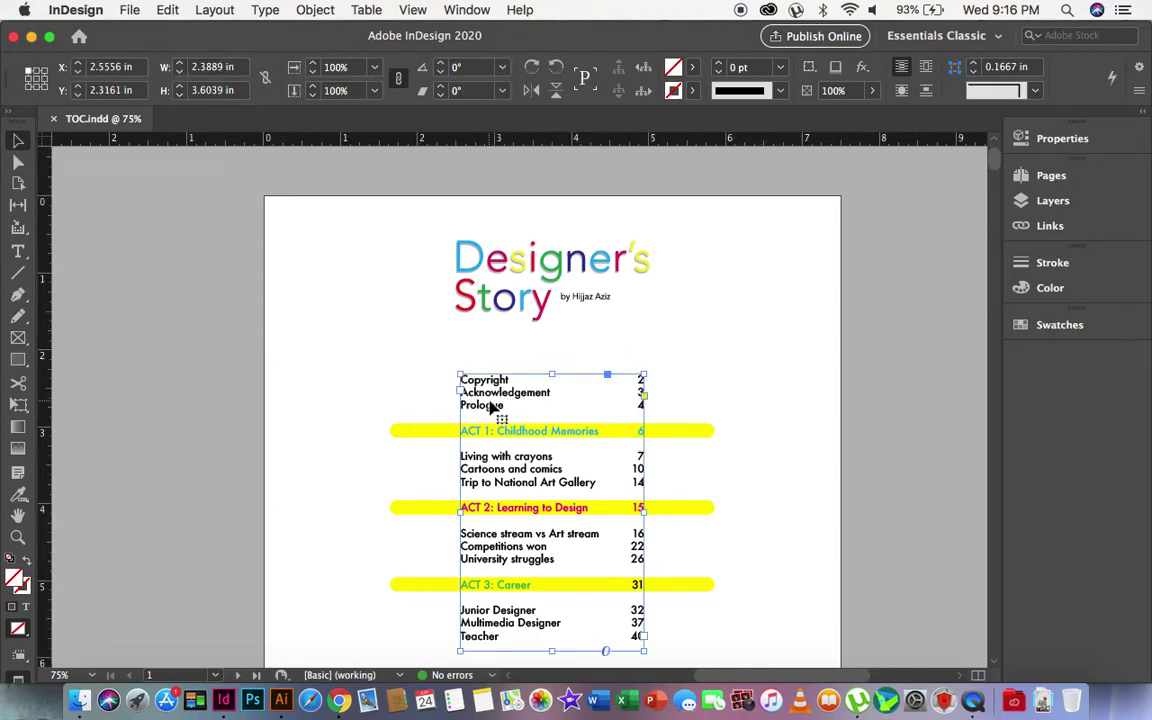
key("Delete")
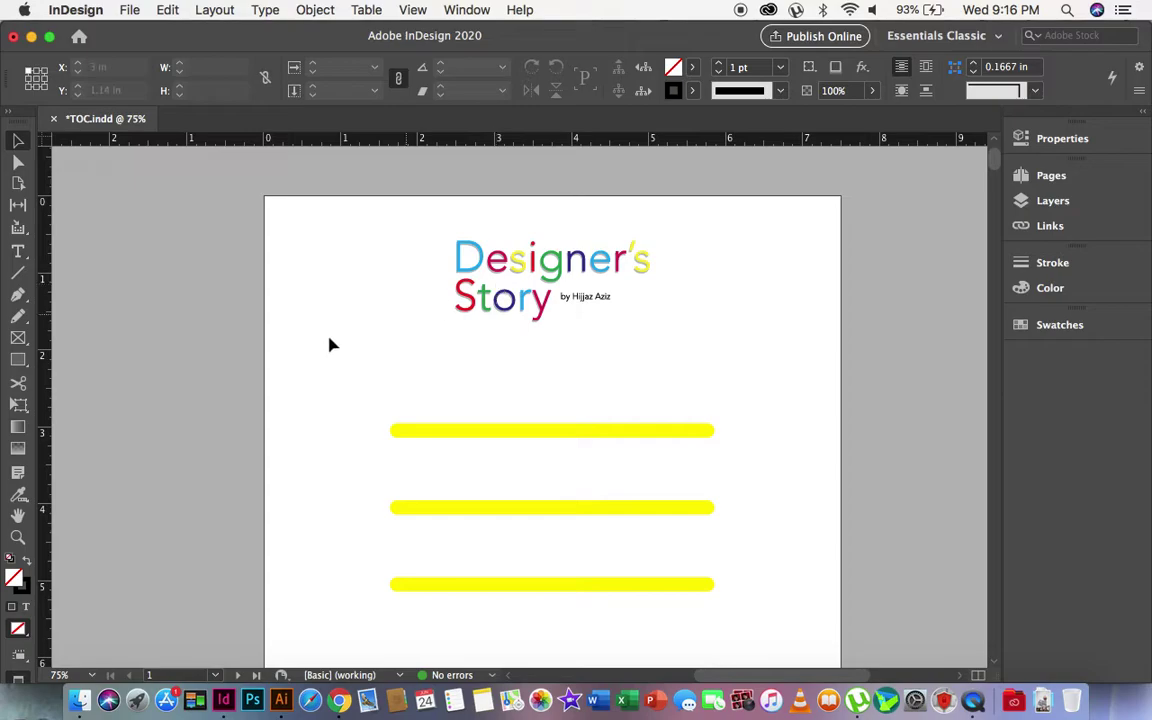
- Start a new document, set its units to inches and name it TOC
left_click(129, 9)
mouse_move(287, 31)
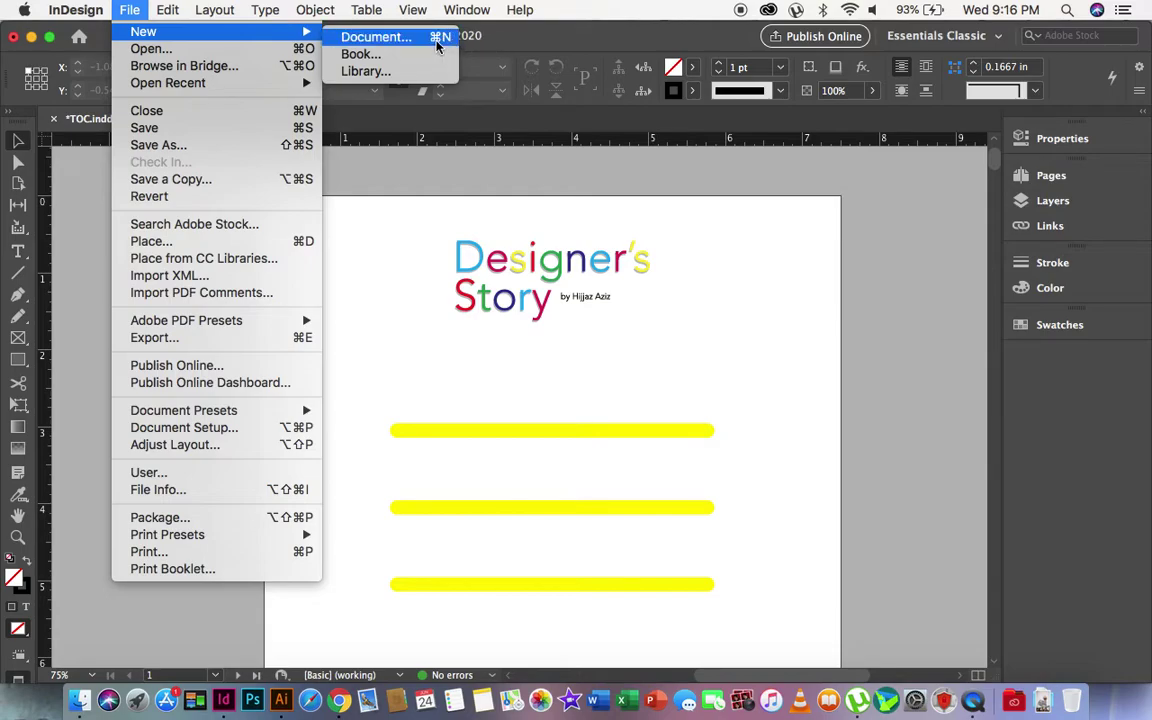
key("Escape")
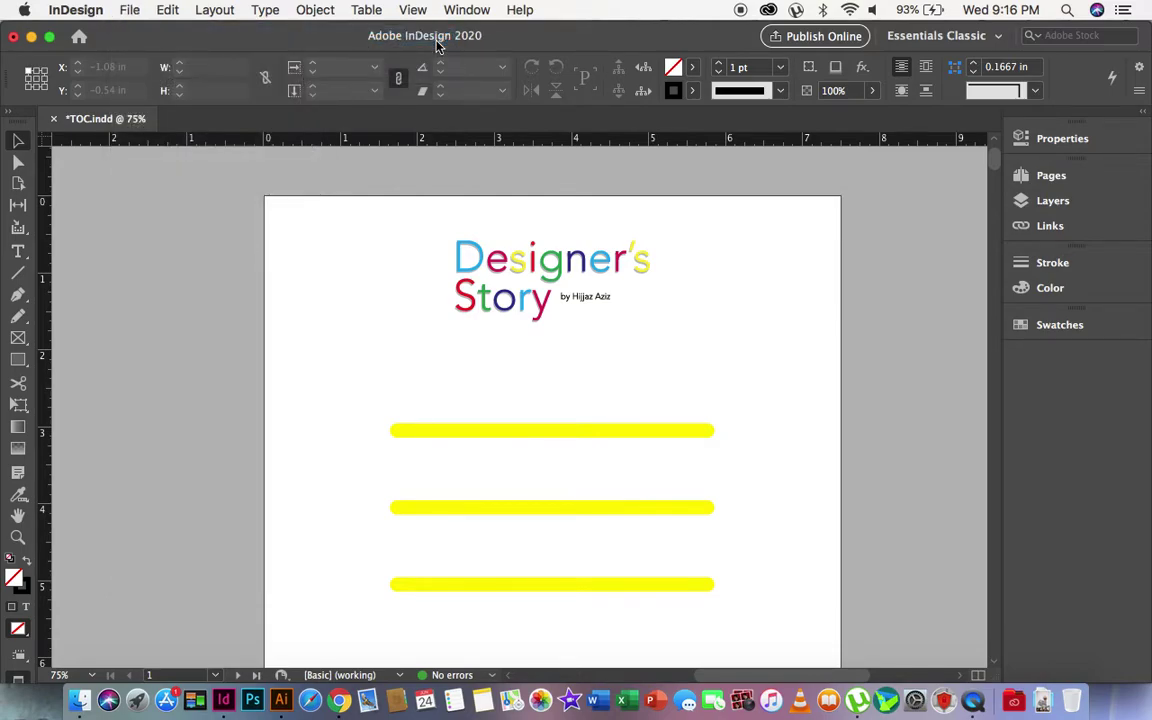
left_click(130, 10)
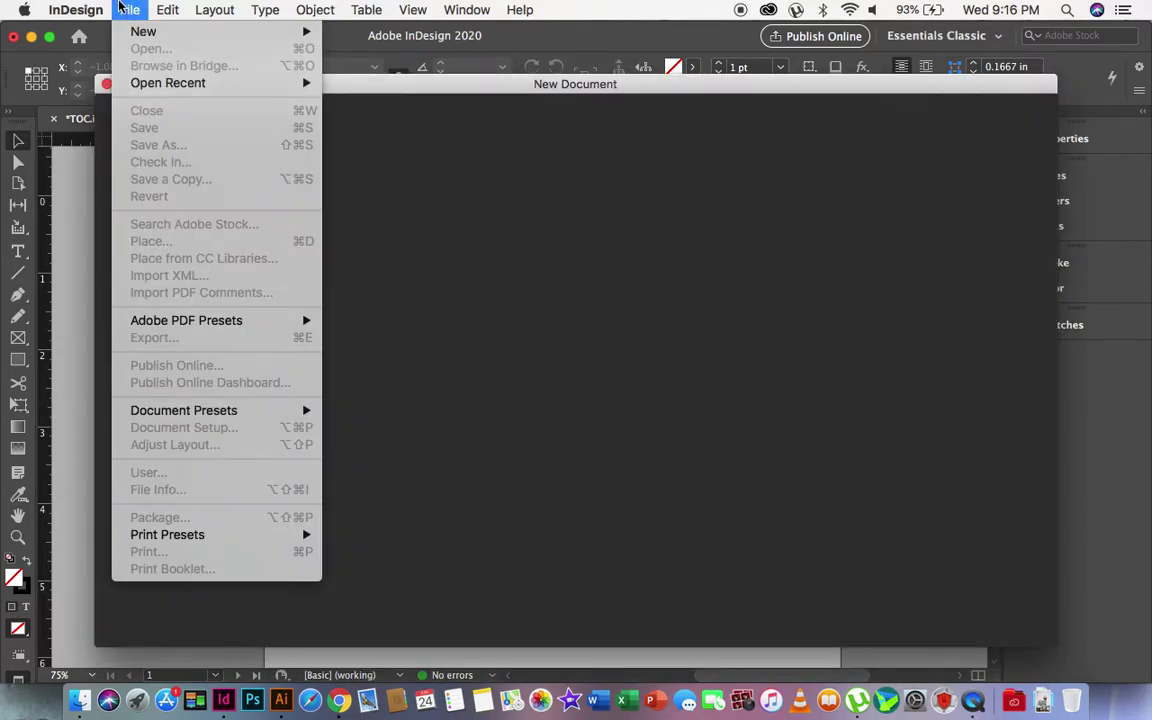
mouse_move(167, 10)
left_click(596, 88)
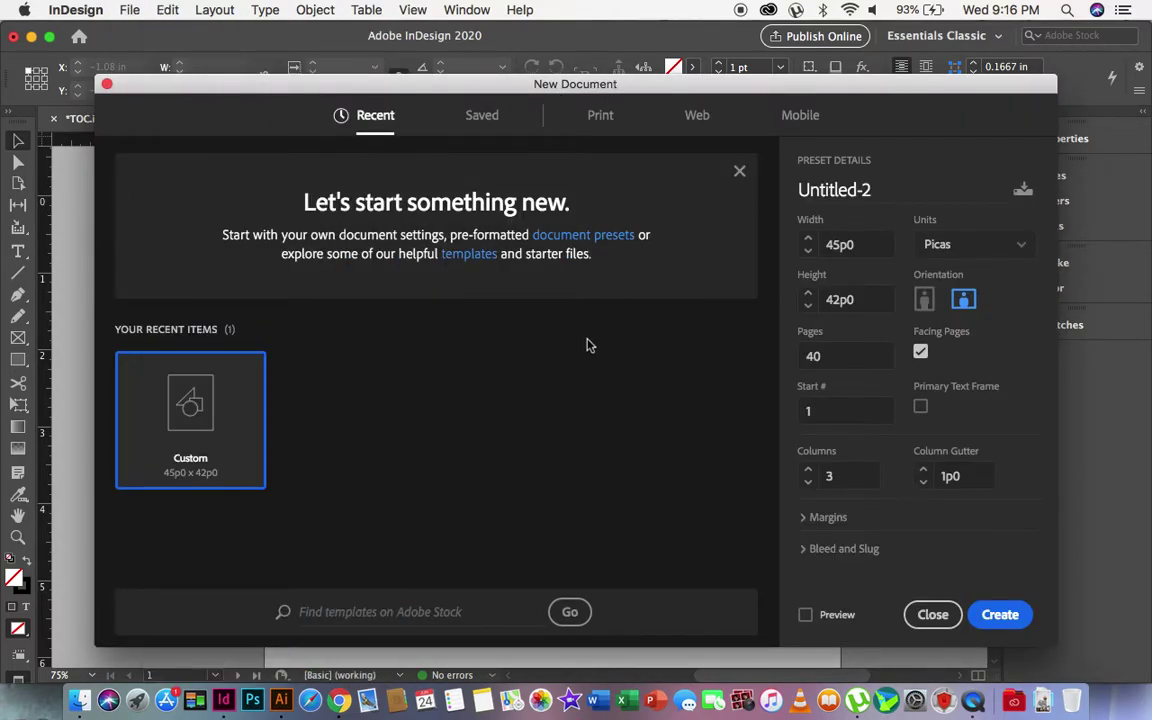
left_click(965, 245)
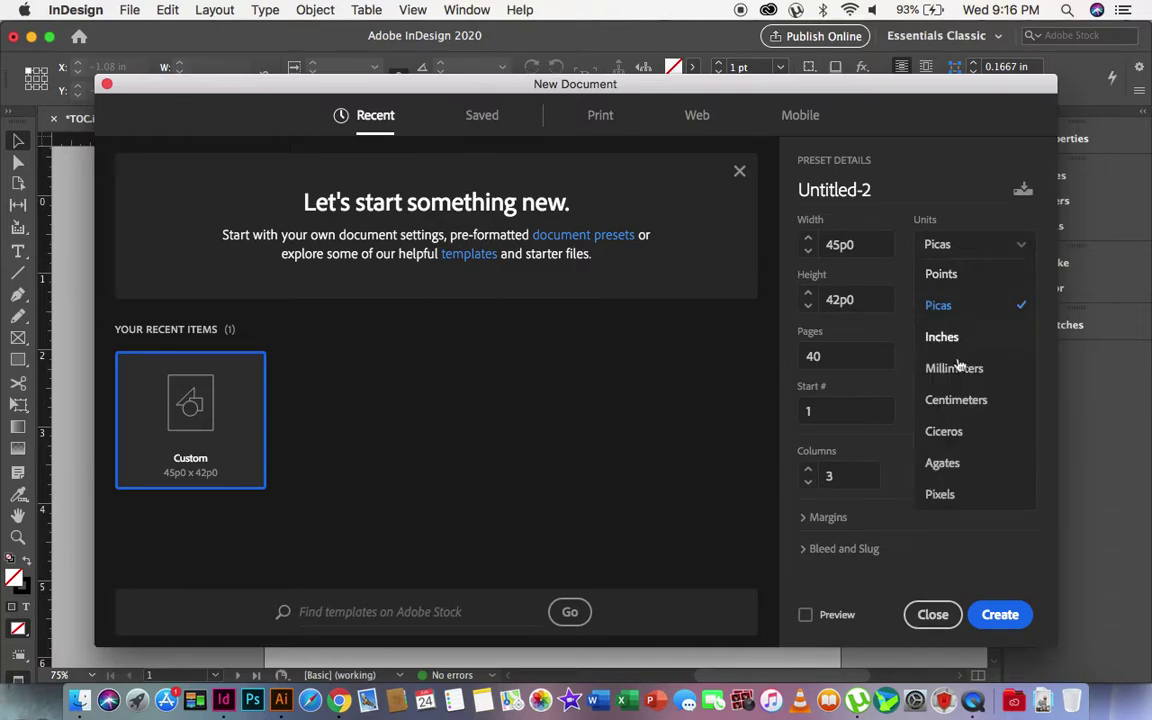
left_click(930, 337)
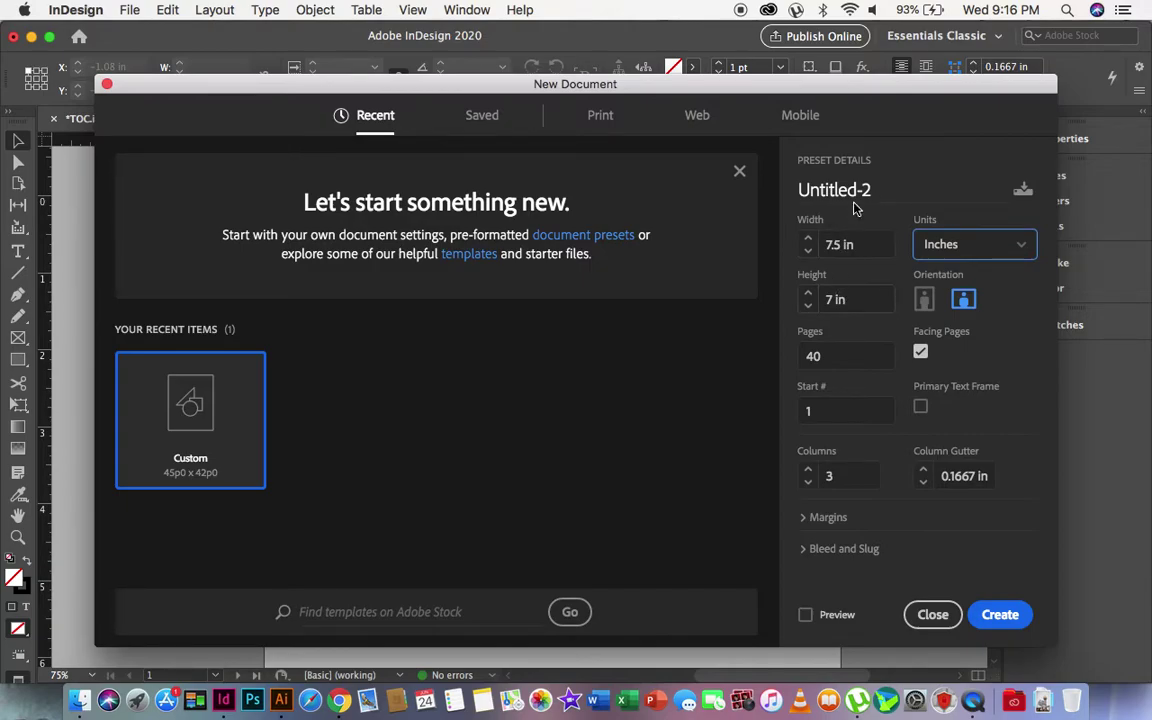
key("shift+Tab")
type("TOC")
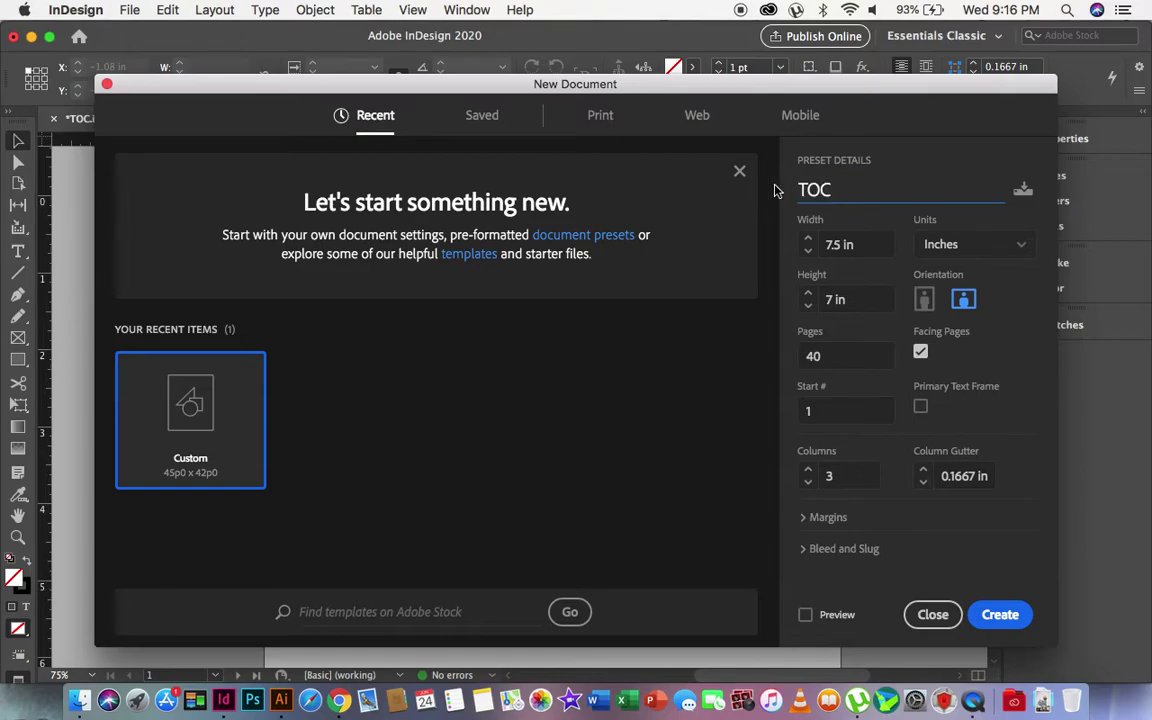
- Set the new document to 2 columns and check its margin settings
double_click(808, 482)
double_click(810, 471)
key("Down")
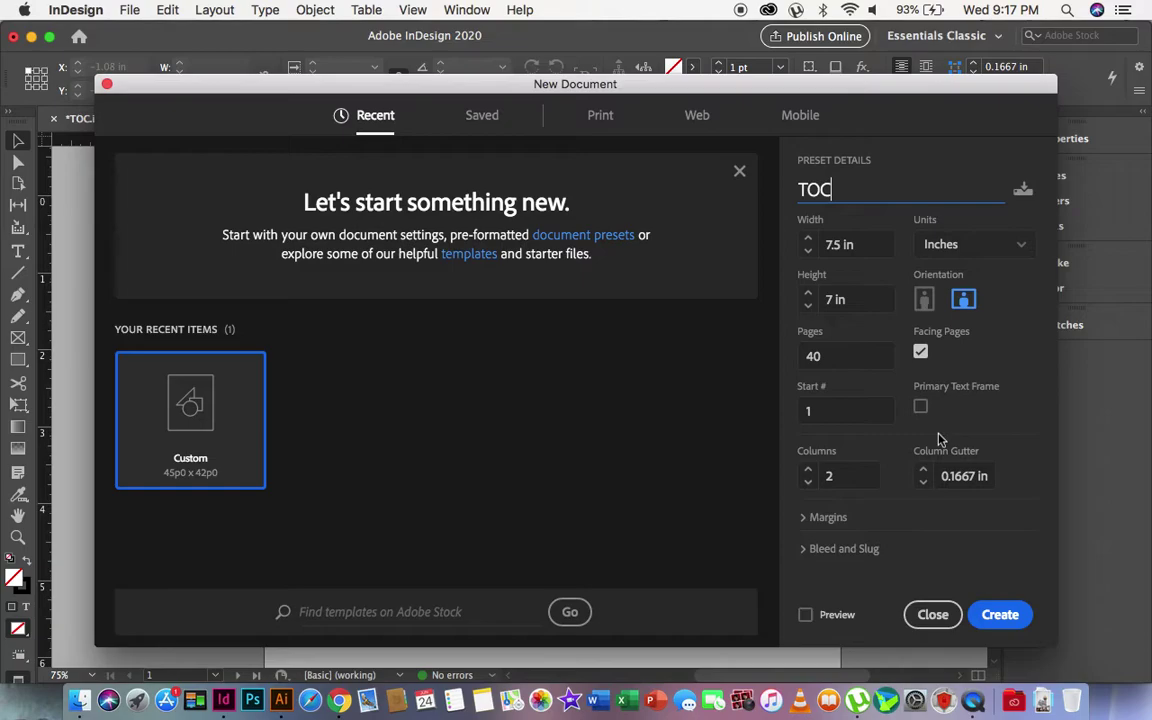
left_click(826, 517)
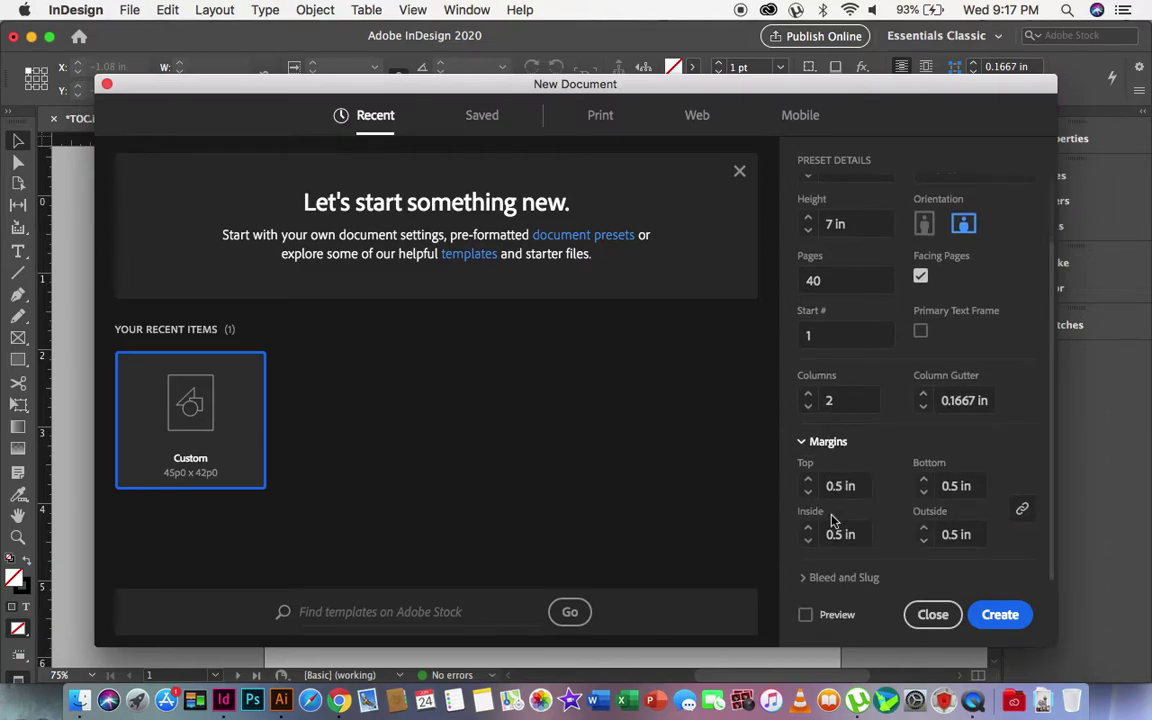
left_click(815, 446)
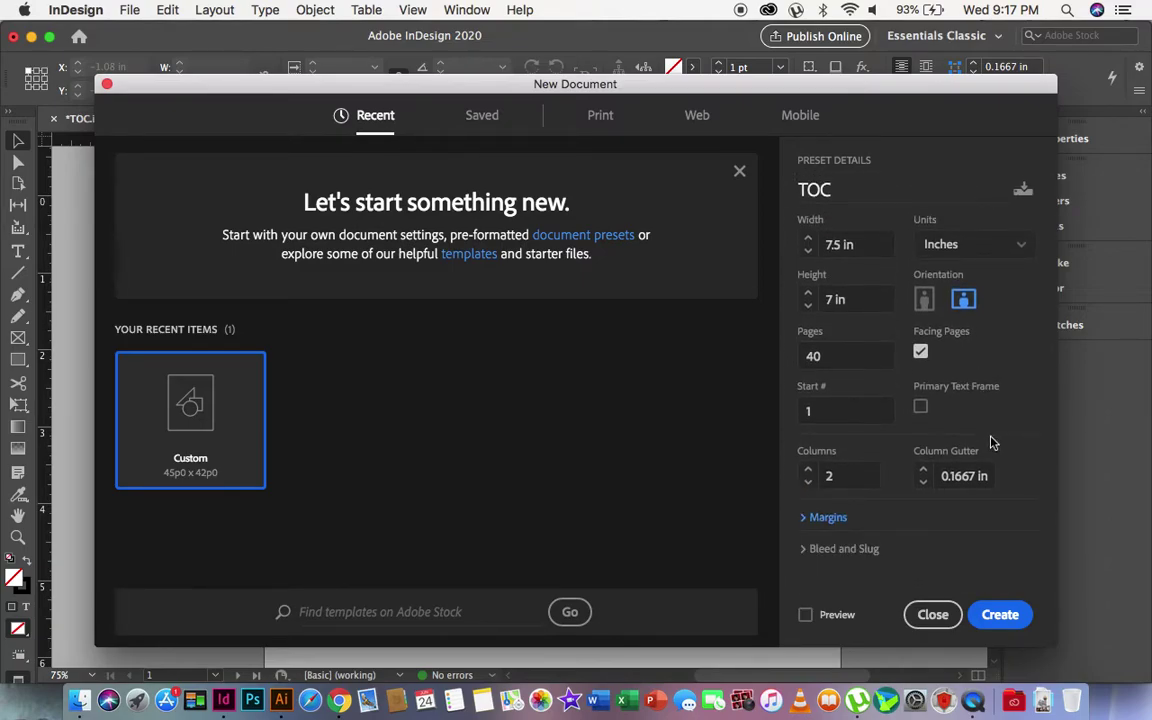
- Keep Facing Pages on and the page count at 40, and create the document
left_click(921, 356)
left_click(921, 356)
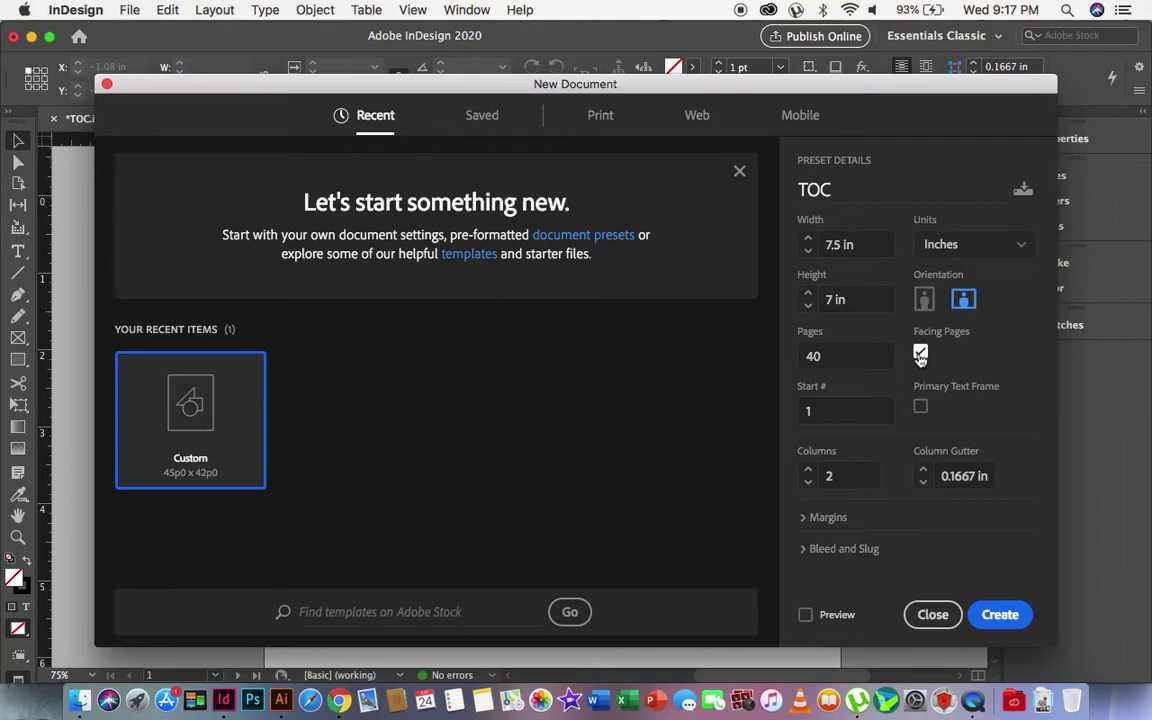
left_click_drag(818, 356, 774, 356)
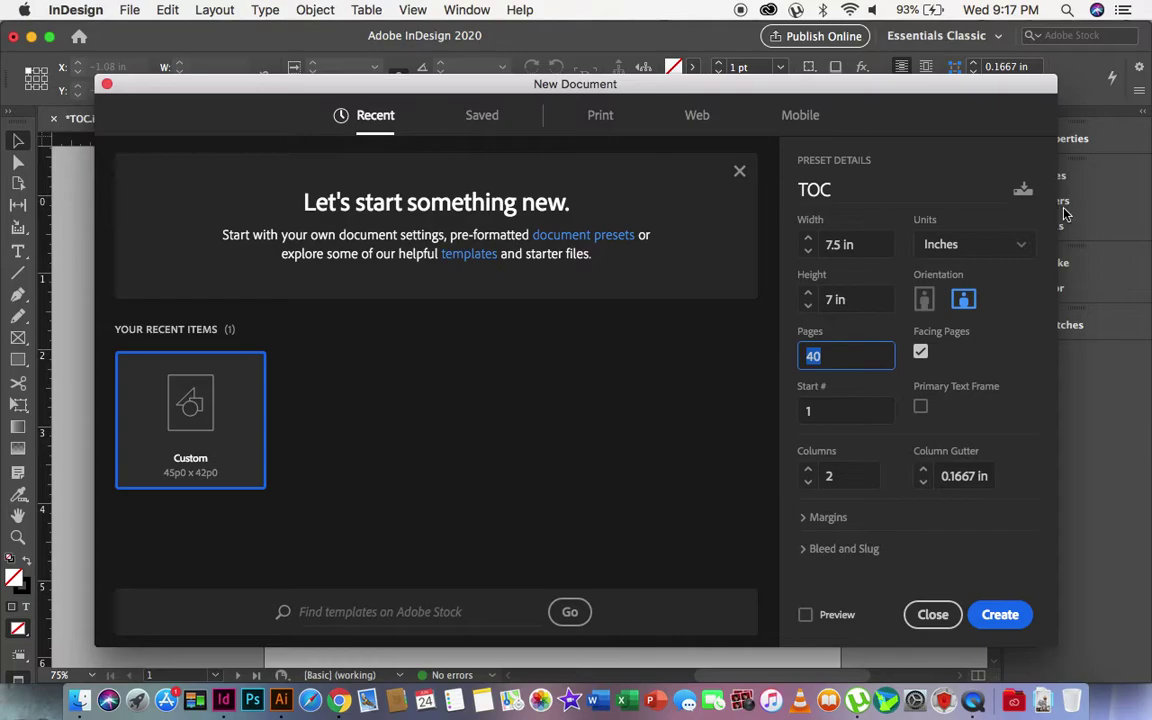
left_click(1000, 614)
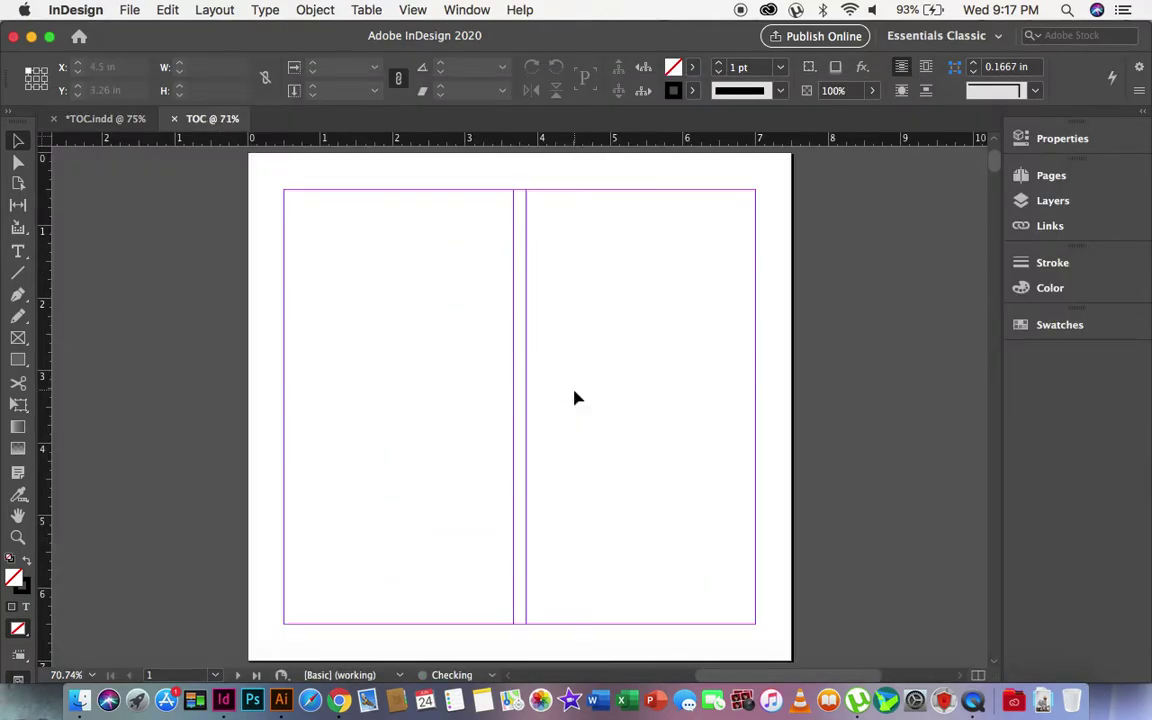
- Examine all spreads of the new document from first to last, and return to page 1 at 50%
left_click(20, 538)
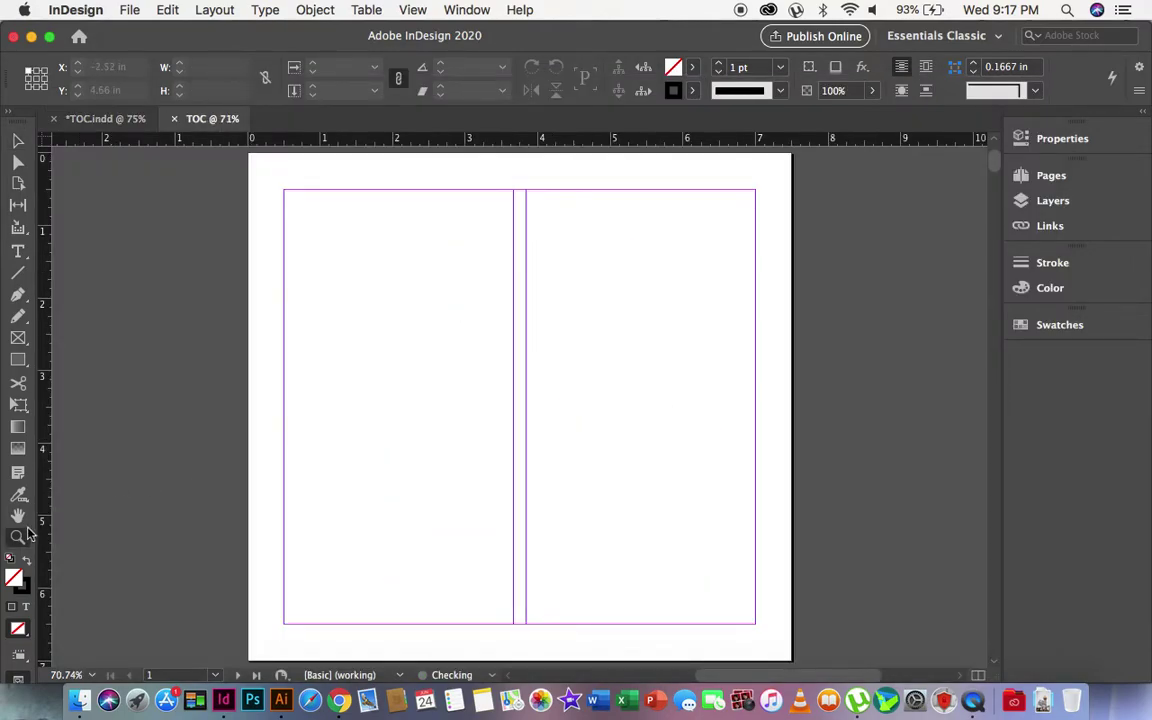
left_click(625, 394, "alt")
left_click(625, 394, "alt")
left_click(539, 422, "alt")
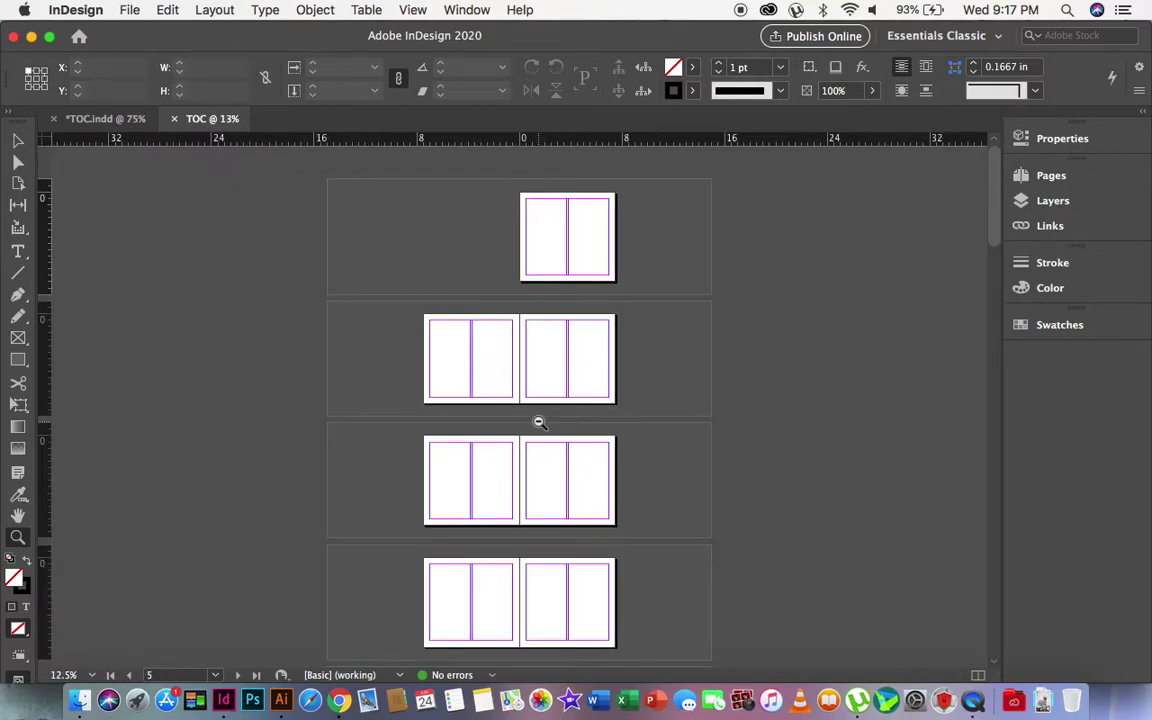
scroll(537, 414, "down", 4)
scroll(537, 417, "up", 4)
scroll(596, 285, "down", 20)
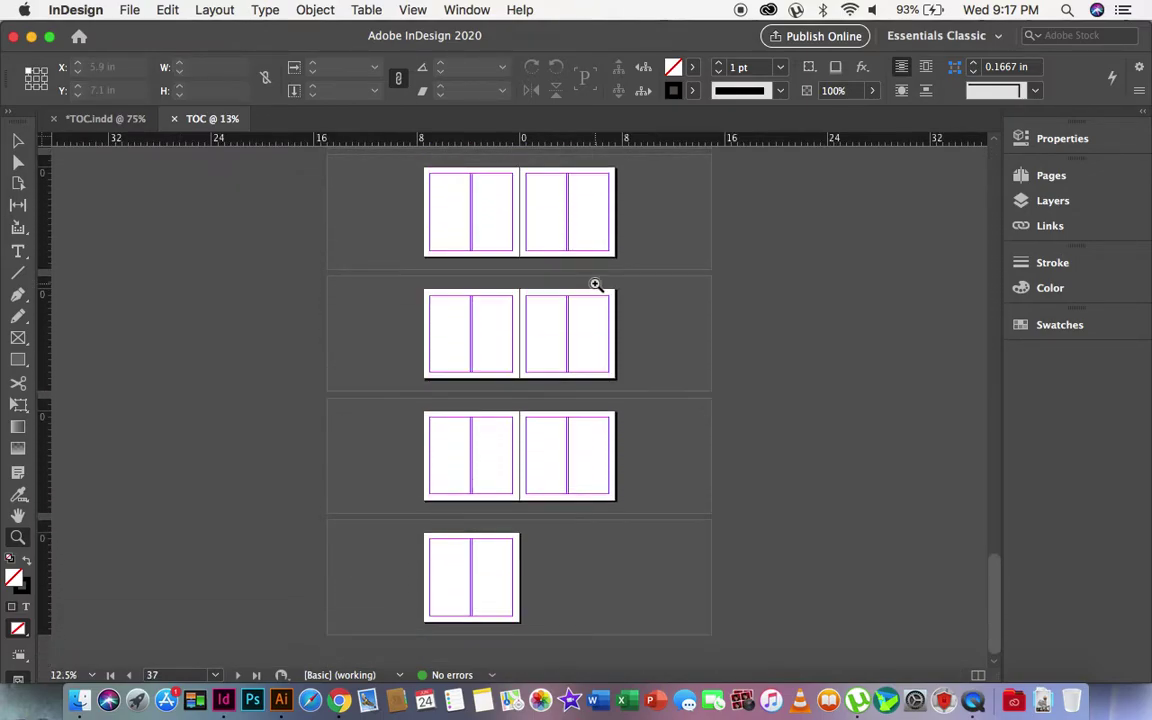
scroll(595, 285, "up", 20)
left_click(558, 240)
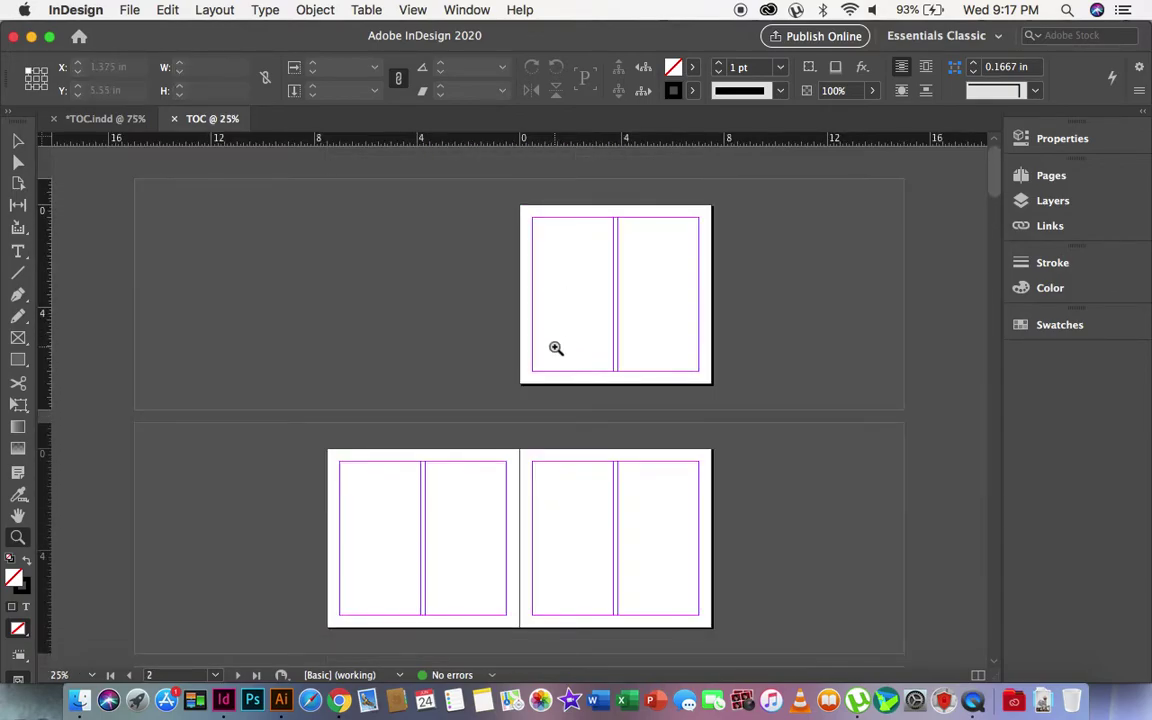
left_click(556, 348)
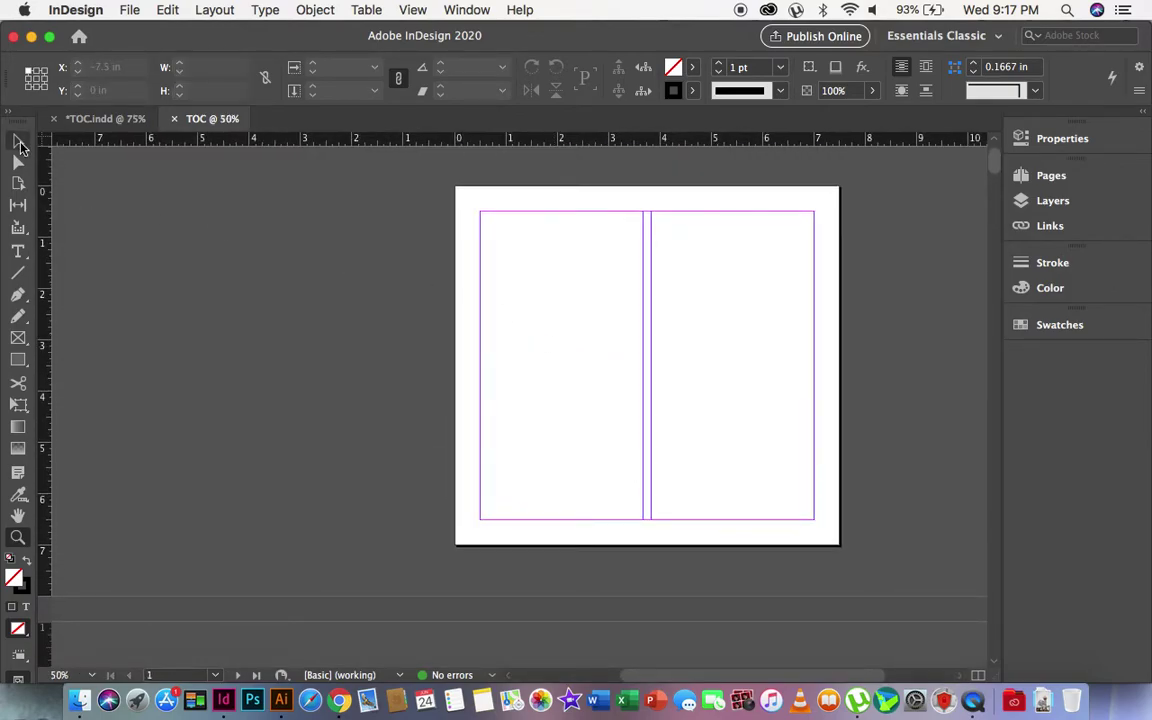
left_click(19, 142)
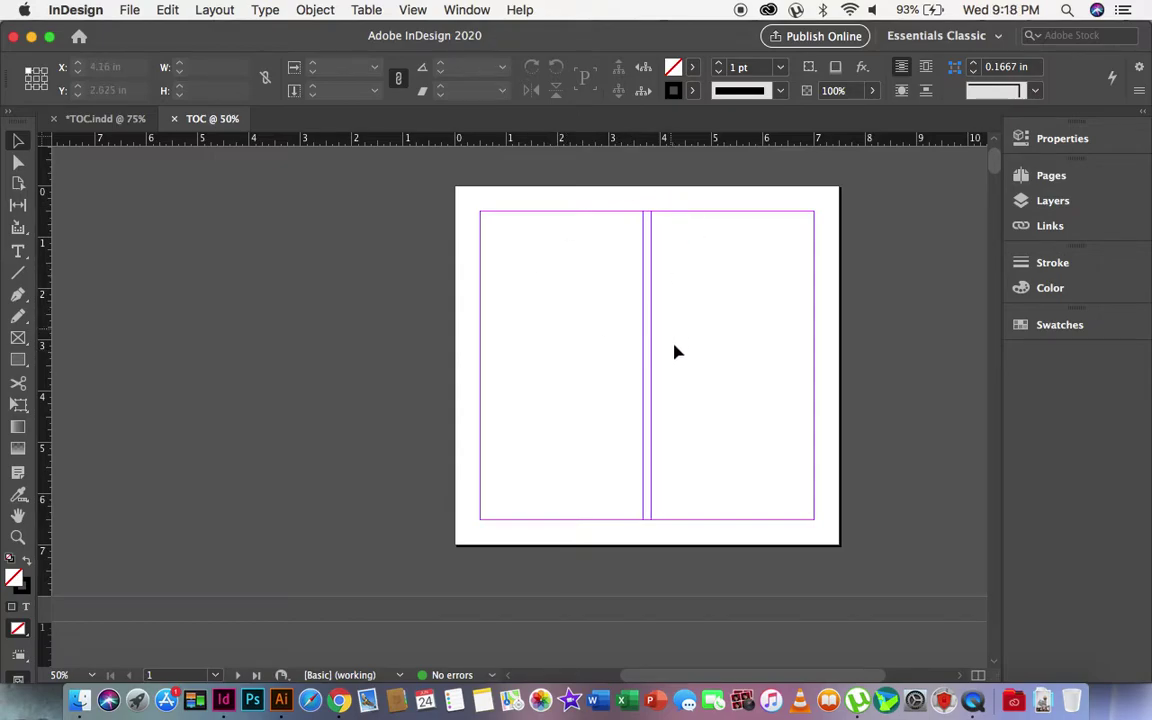
- Look at the title and yellow bars in TOC.indd at 75%, and return to the new blank document
left_click(100, 118)
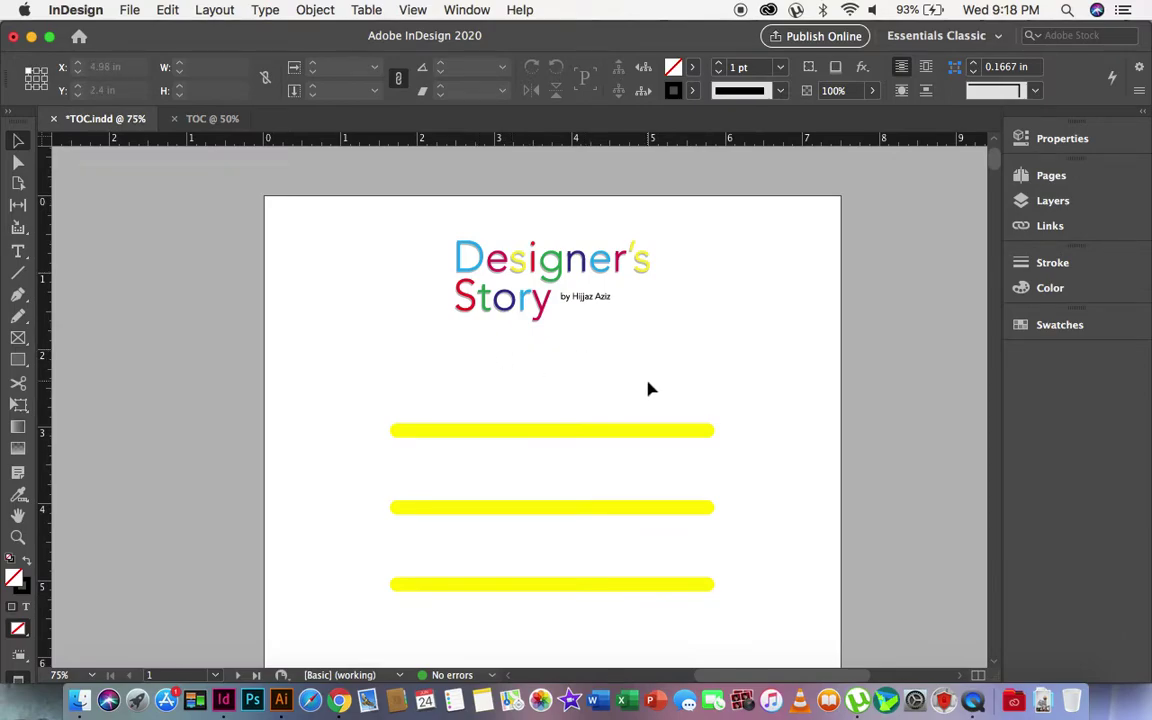
left_click(17, 537)
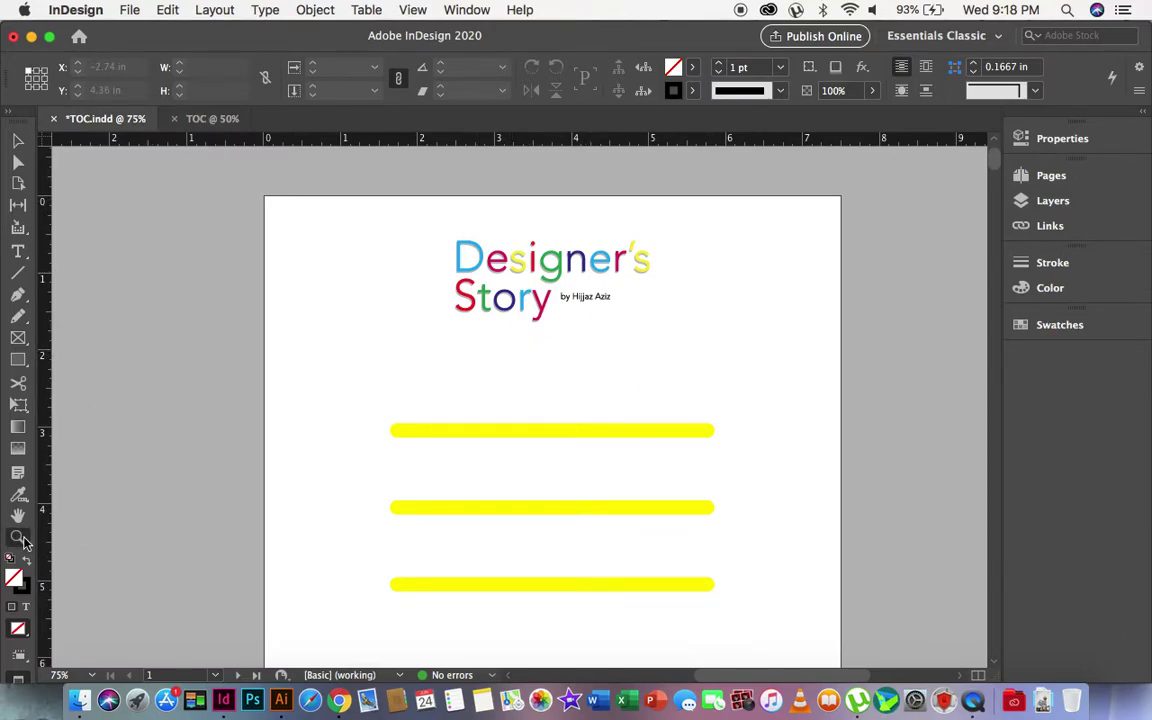
left_click(569, 304, "alt")
left_click(569, 304, "alt")
left_click(568, 302)
left_click(568, 302)
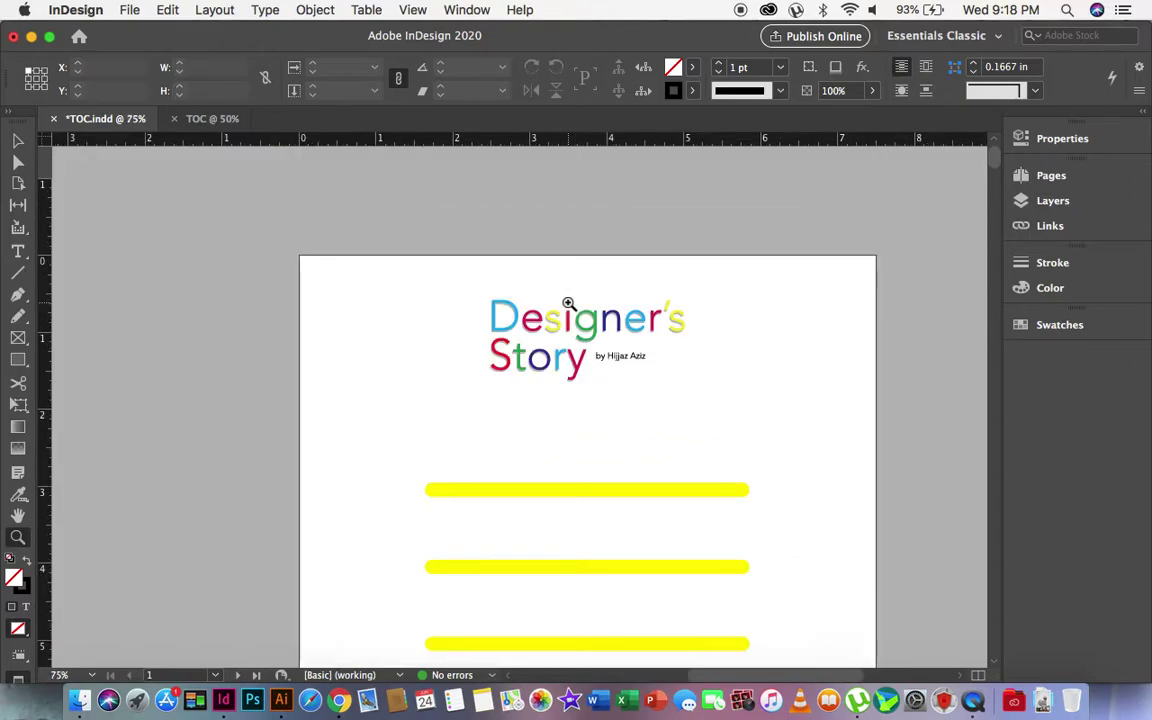
left_click(19, 140)
left_click(212, 118)
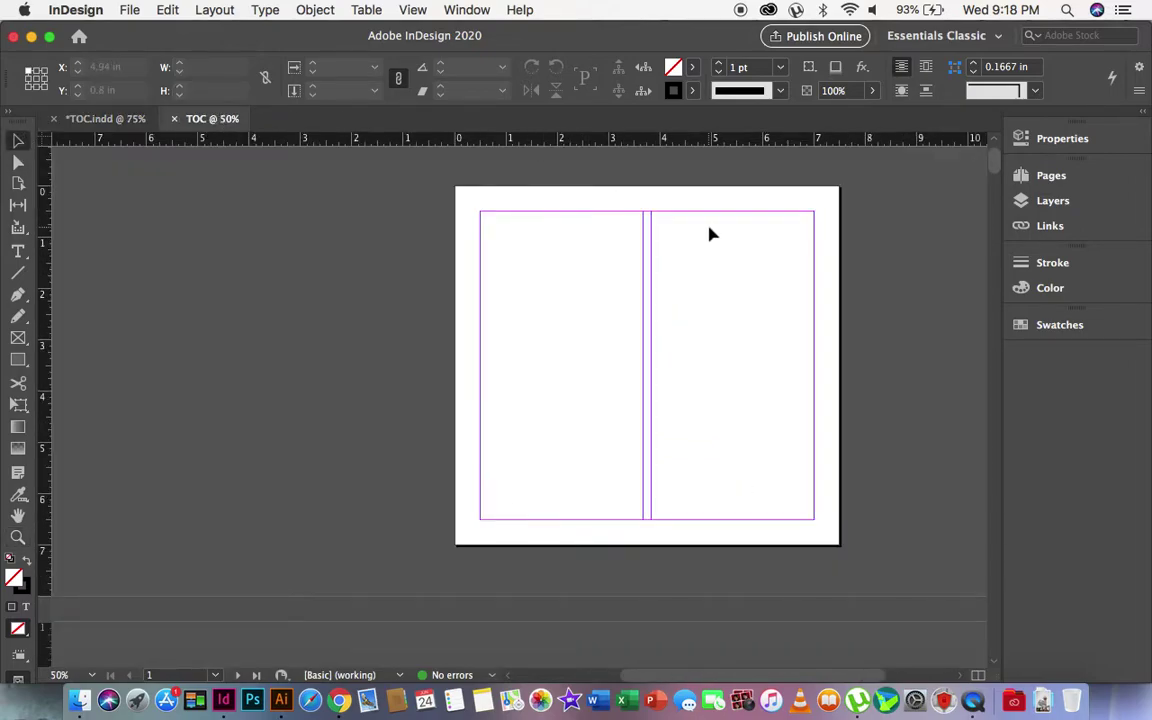
scroll(630, 283, "right", 3)
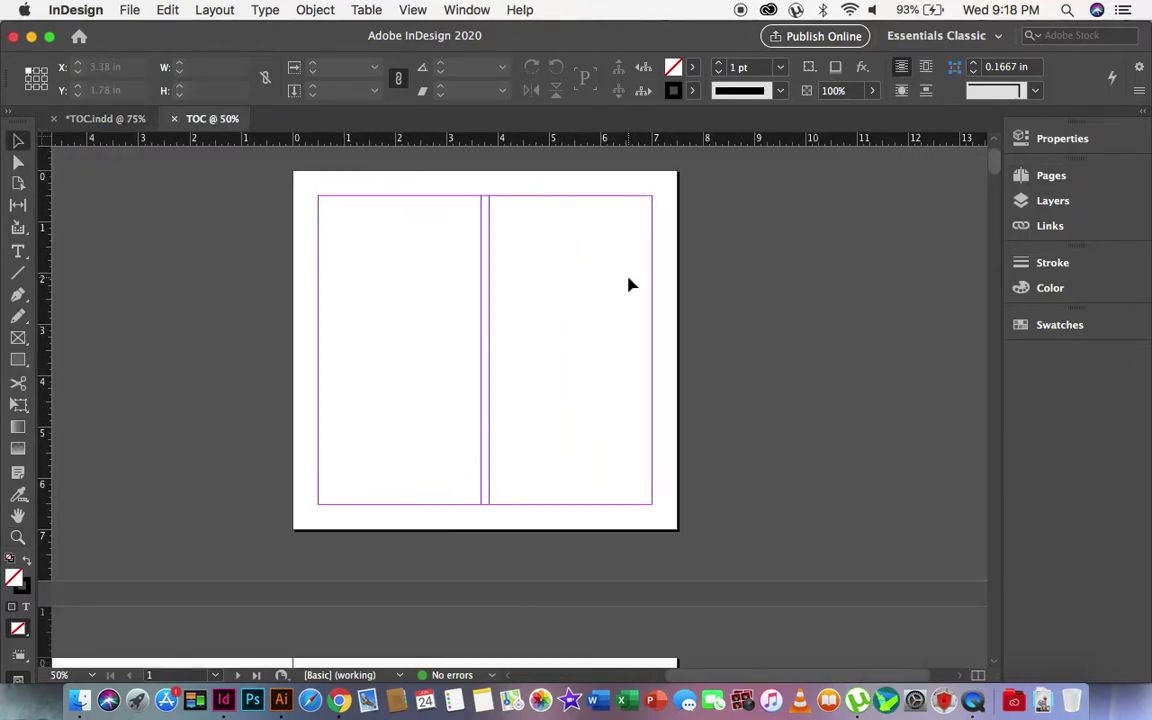
- Examine the page thumbnails of the new document from page 1 through page 40 and back
left_click(1044, 177)
scroll(922, 333, "down", 2)
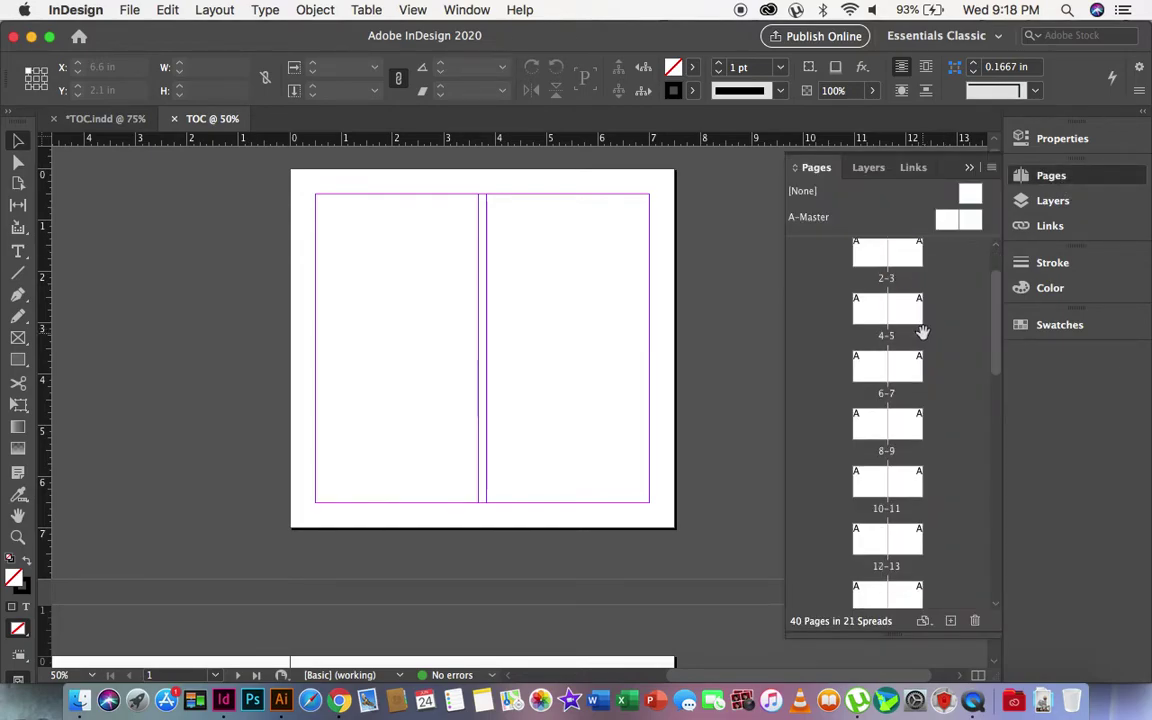
scroll(922, 333, "down", 10)
scroll(922, 333, "up", 12)
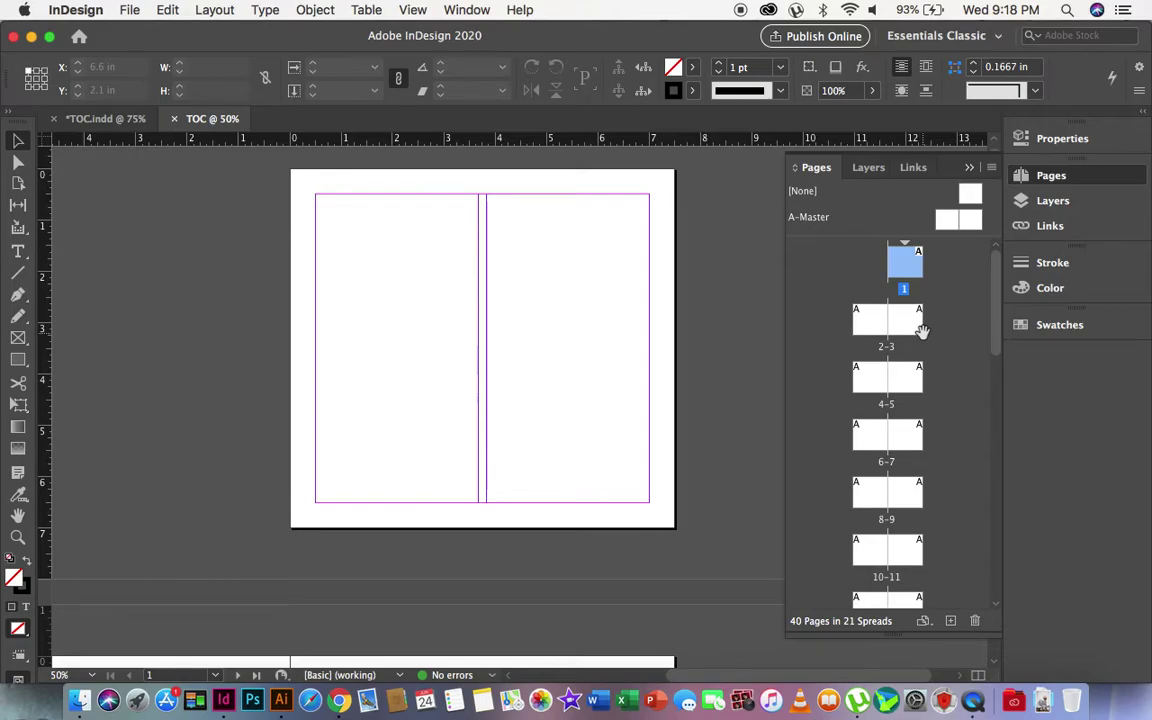
left_click(874, 321)
left_click(905, 321)
left_click(905, 260)
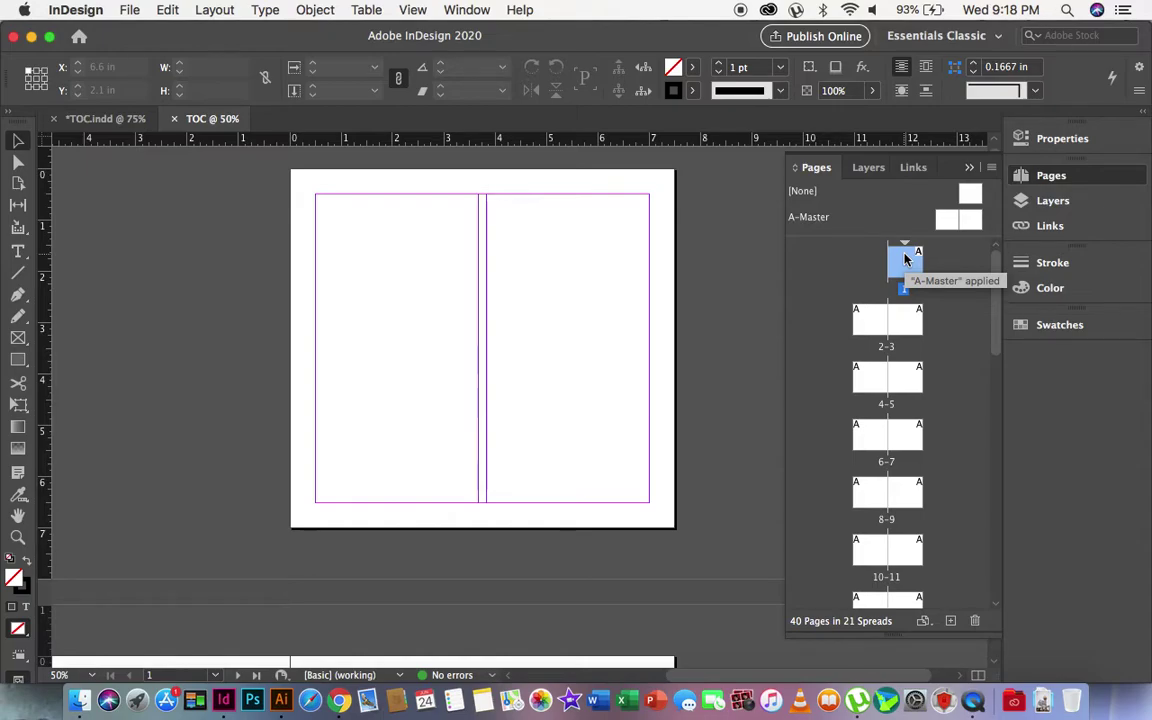
scroll(887, 420, "down", 10)
left_click(869, 567)
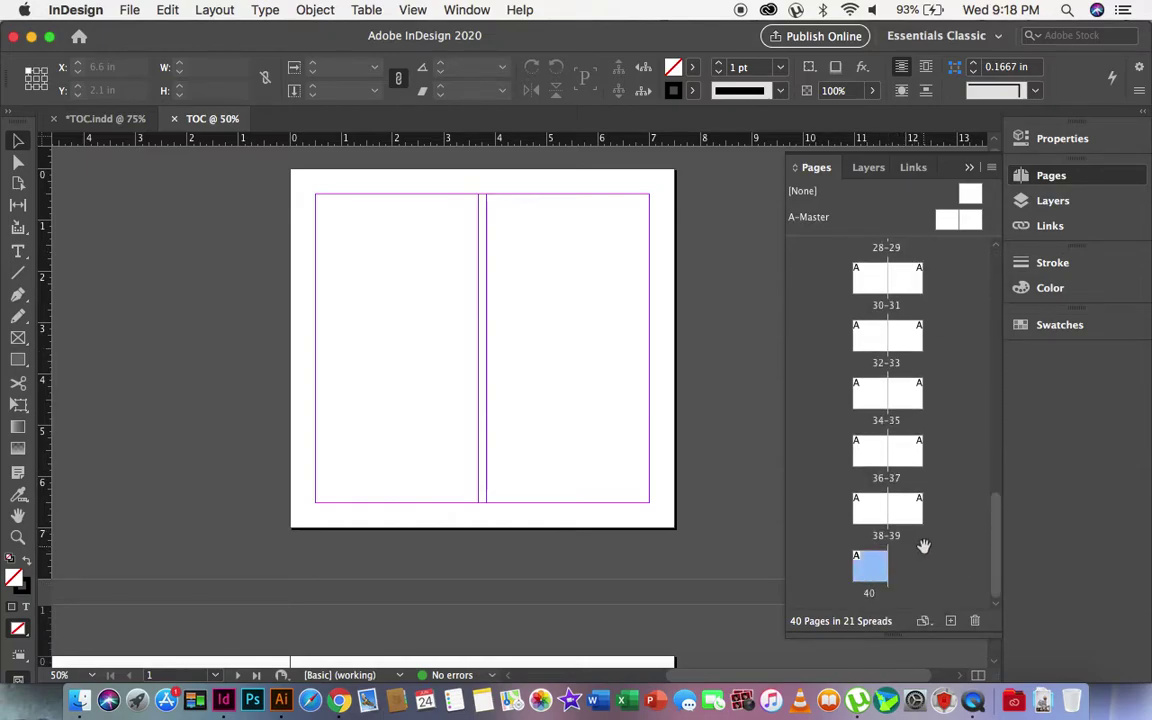
scroll(964, 460, "up", 10)
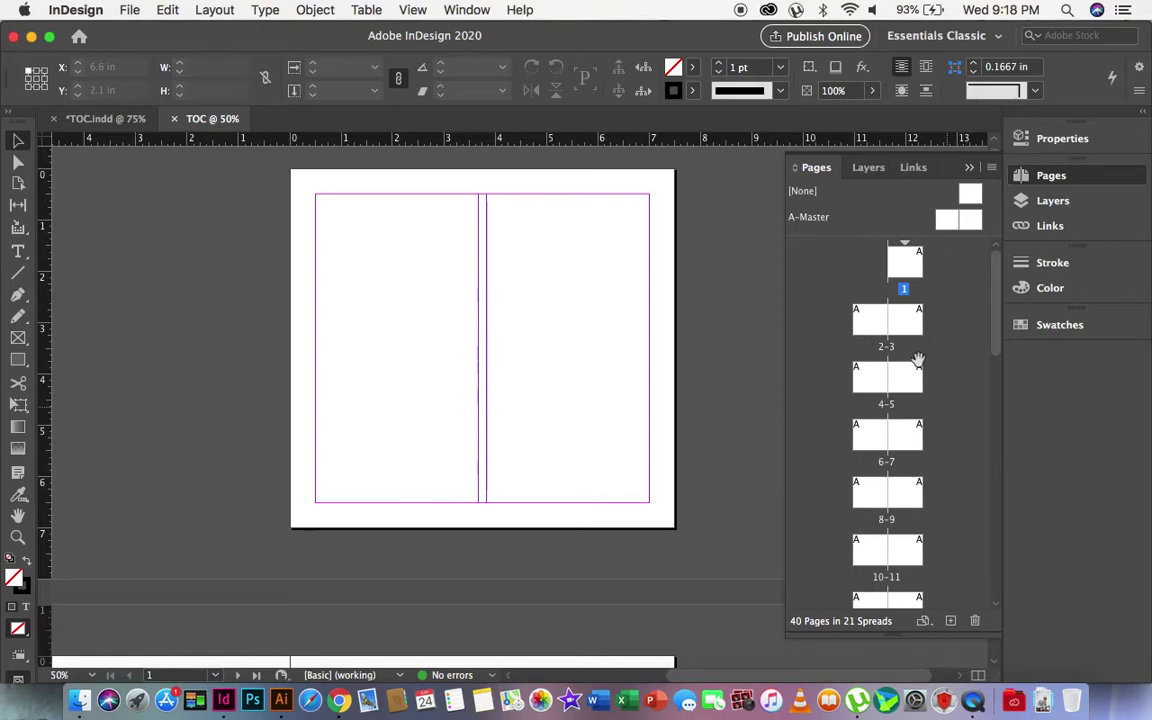
- Recheck the new document's page thumbnails down to page 40 and close the page overview
scroll(897, 407, "down", 10)
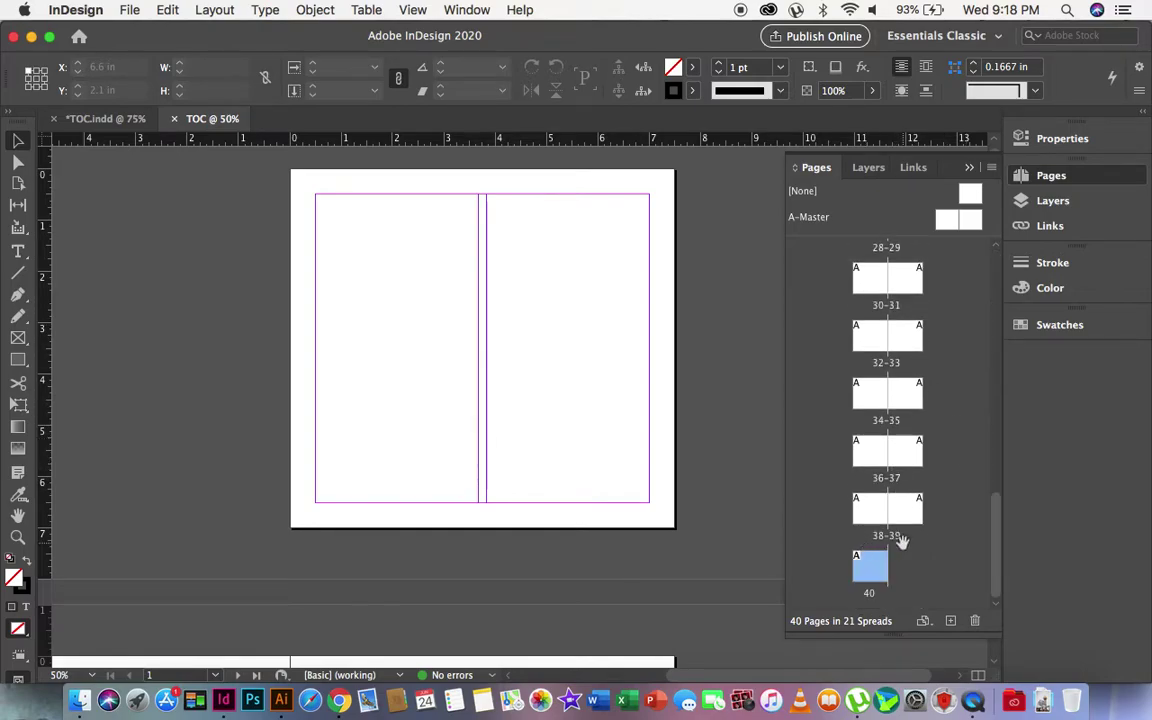
scroll(910, 411, "up", 10)
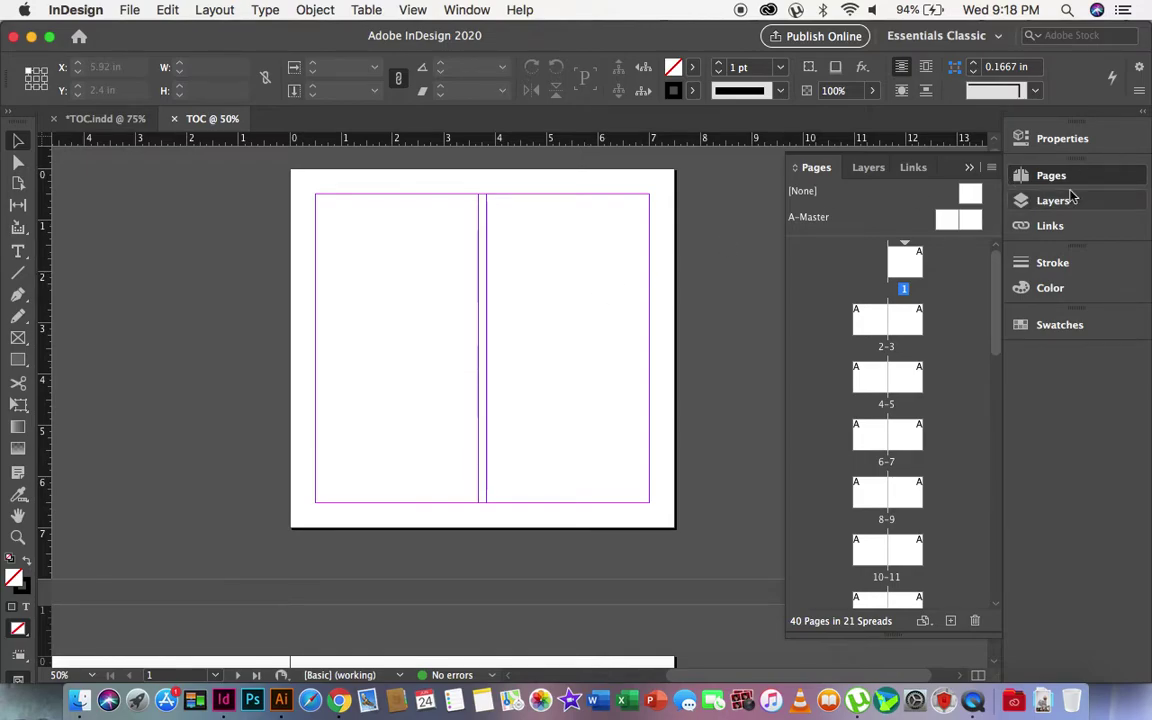
left_click(1096, 184)
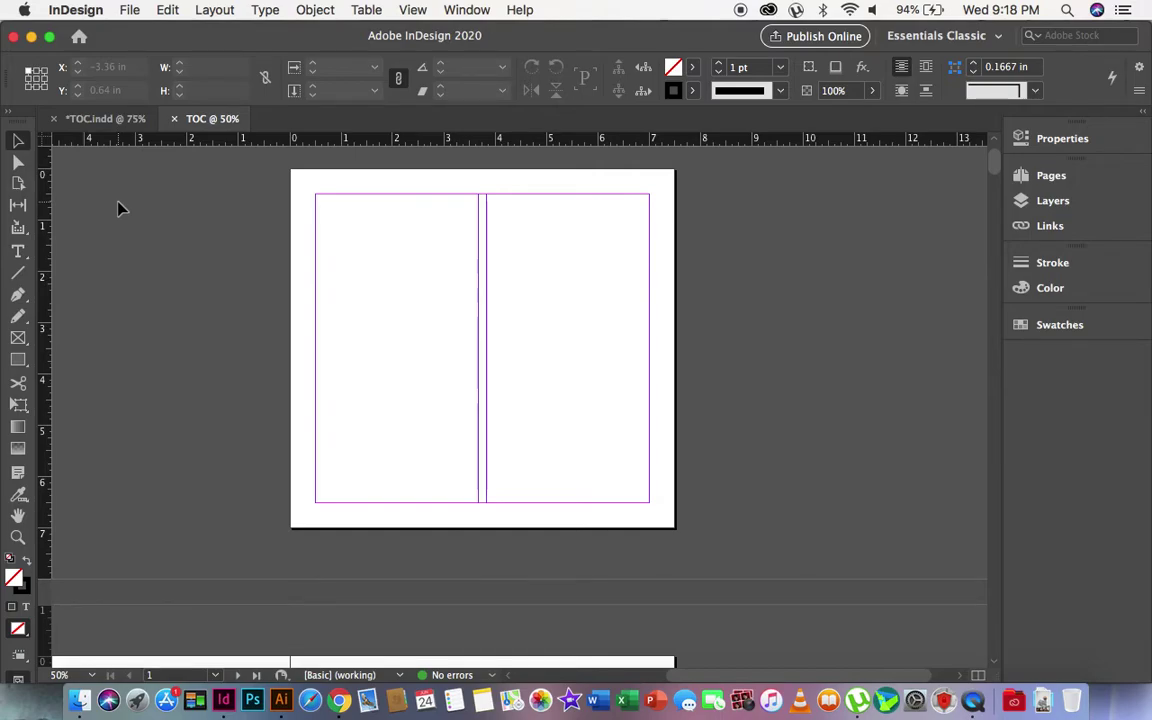
- Switch to TOC.indd and undo the deletion of the table of contents text
left_click(97, 118)
scroll(717, 428, "down", 5)
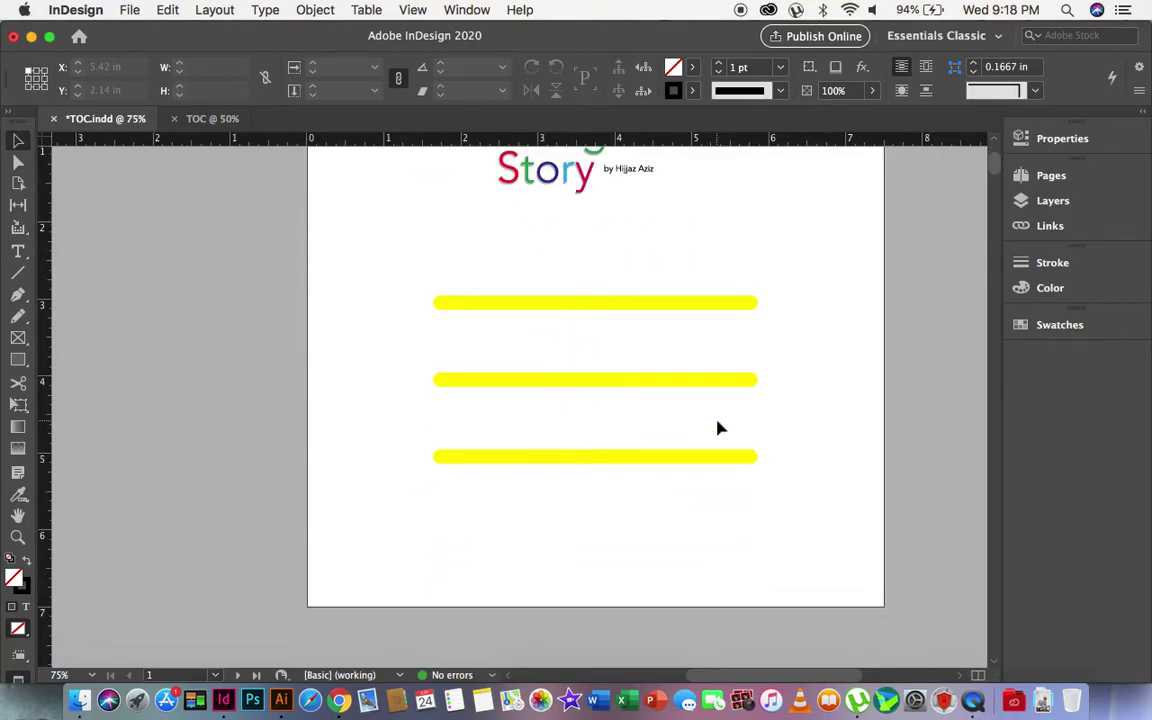
key("ctrl+z")
left_click(829, 419)
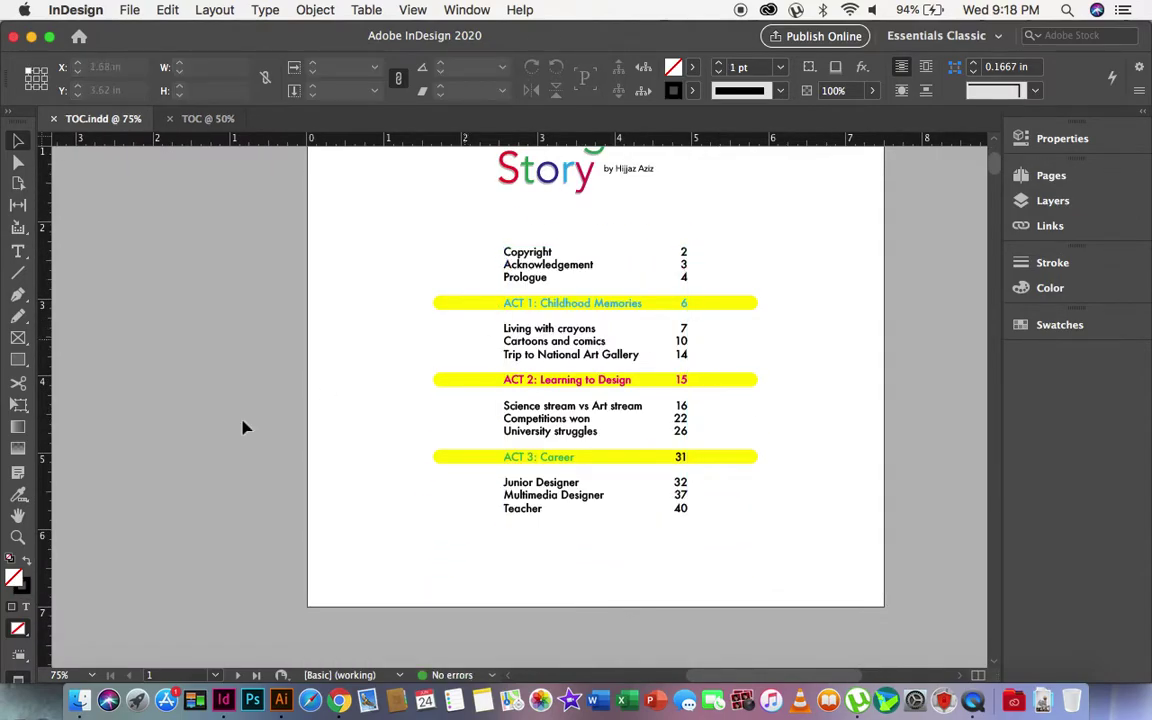
- Inspect the contents entries and page numbers in TOC.indd at close range, with their text frame selected
left_click(17, 536)
left_click_drag(405, 210, 769, 602)
scroll(622, 357, "up", 1)
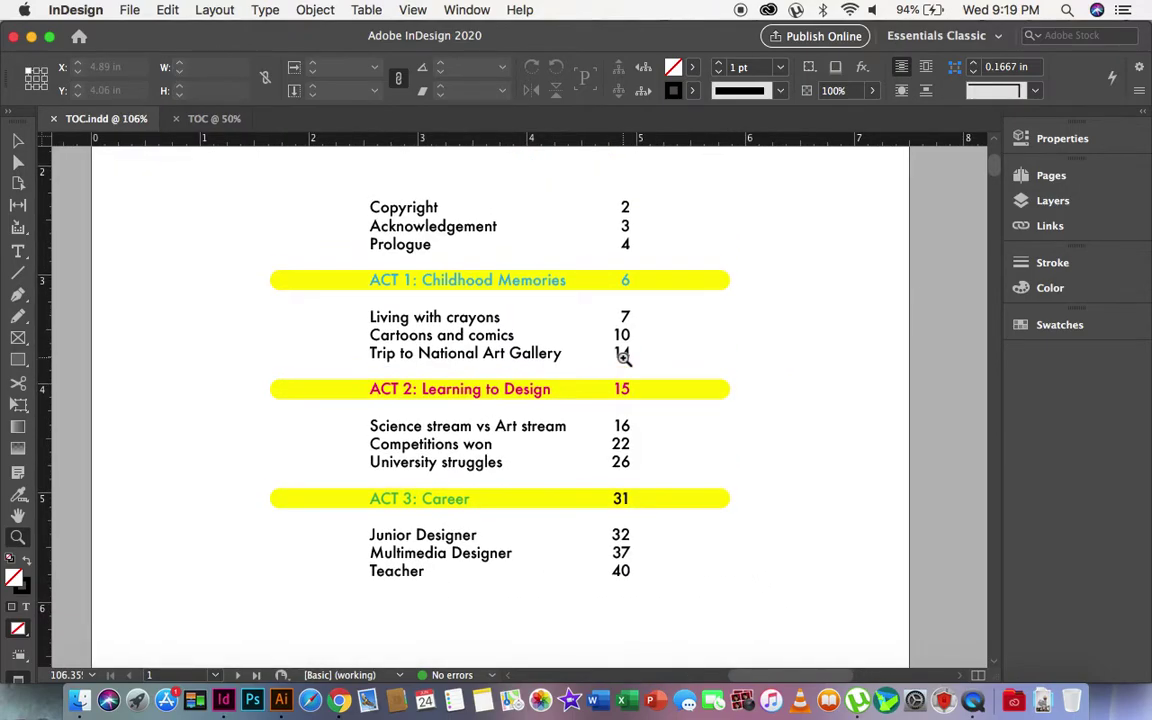
left_click(15, 141)
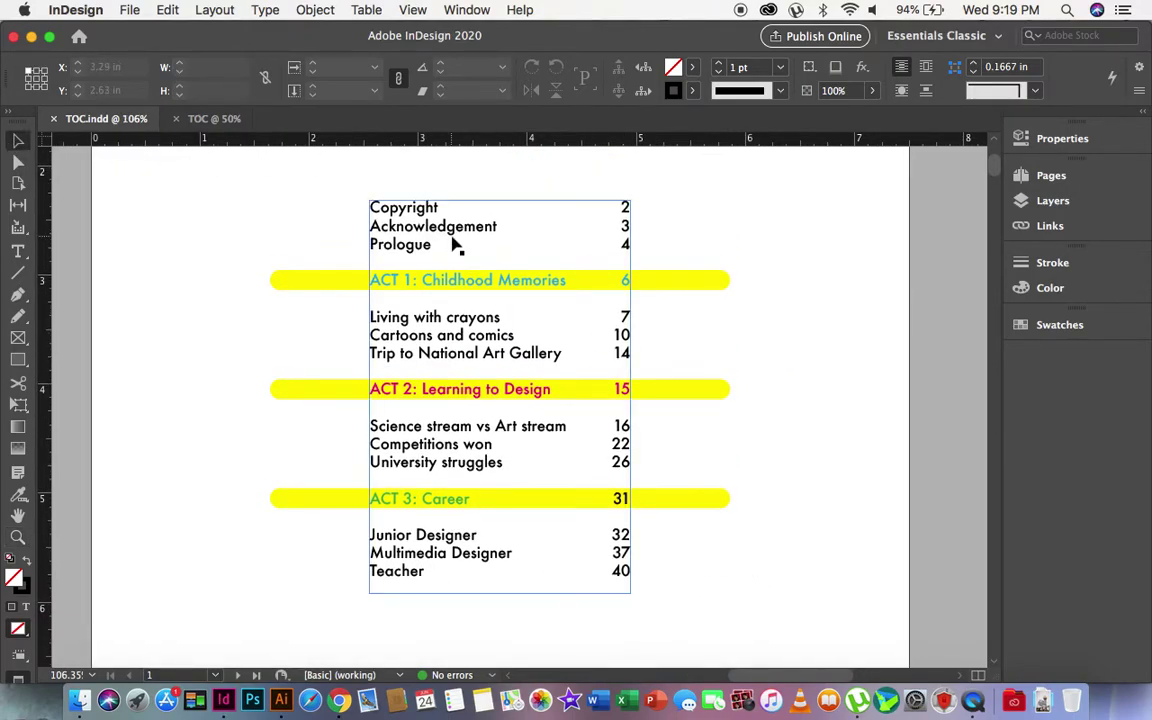
left_click(411, 241)
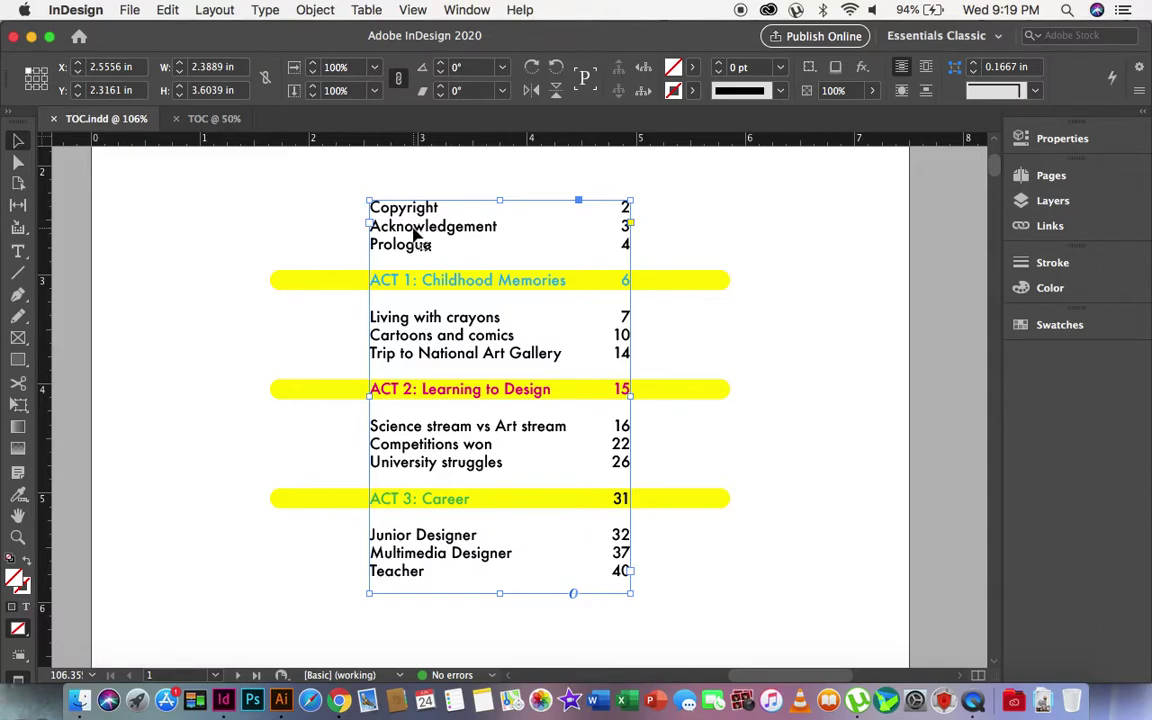
scroll(418, 233, "up", 1)
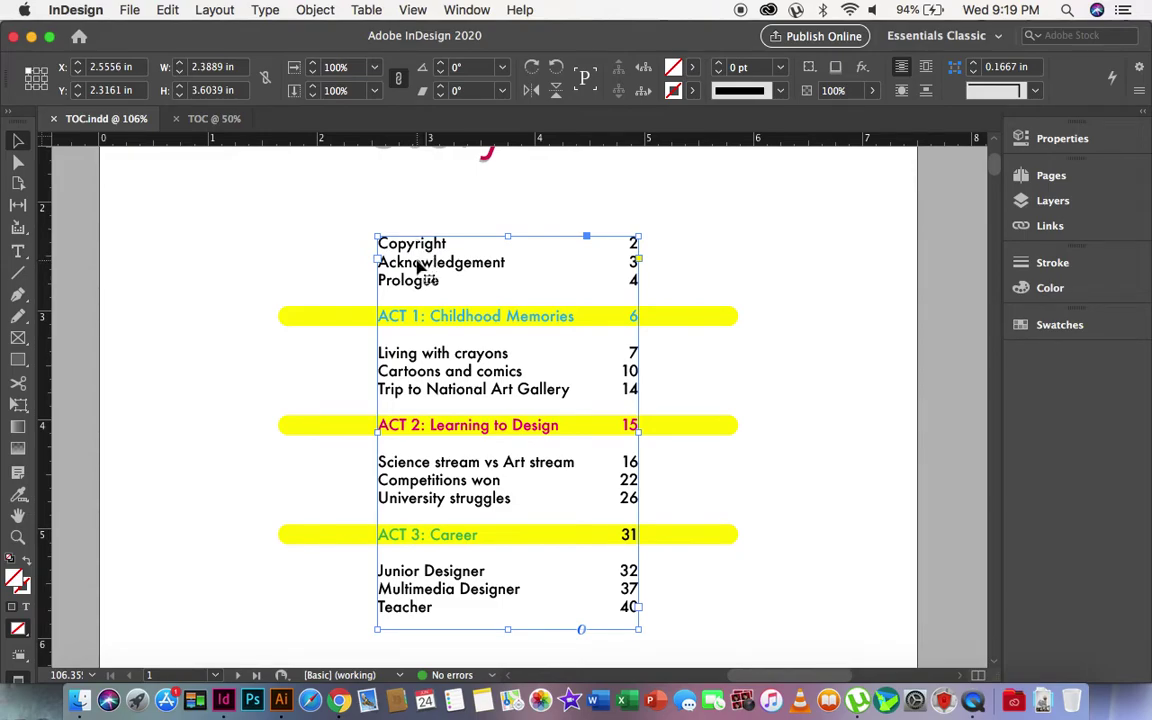
- Delete the table of contents text frame from page 1, keeping the yellow bars
left_click(758, 370)
left_click(420, 250)
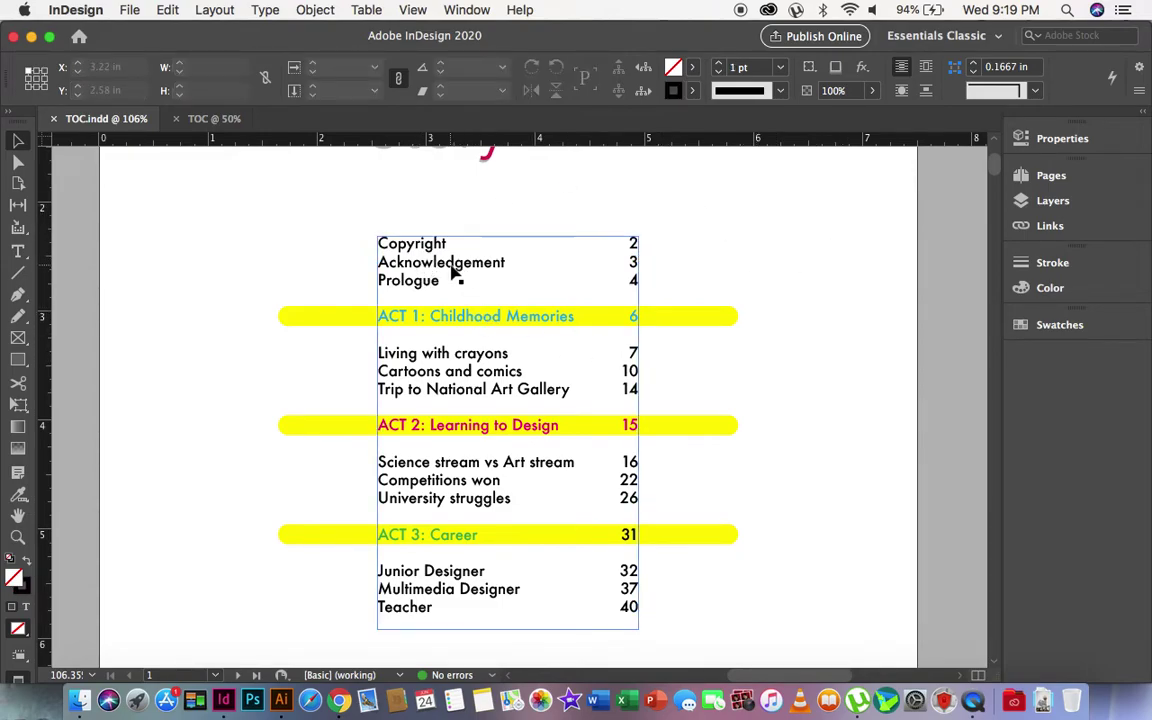
key("Delete")
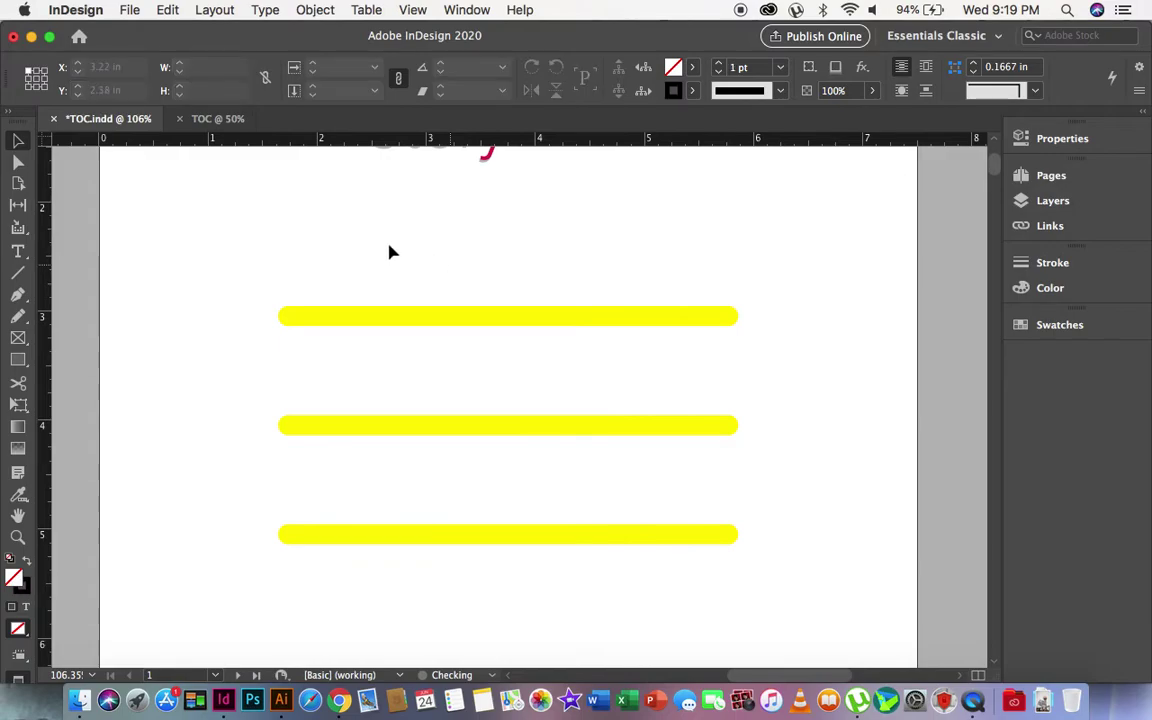
- View the whole of page 1 at 50% and undo the deletion of the contents text frame
left_click(22, 538)
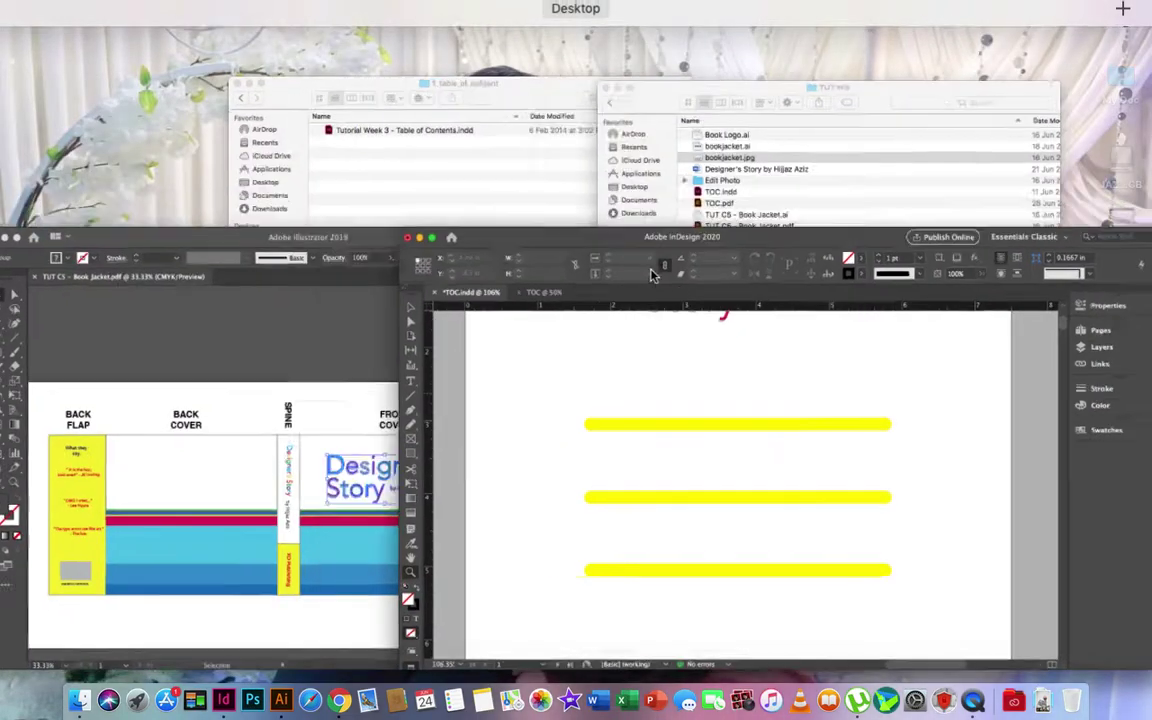
key("ctrl+Up")
left_click(747, 492)
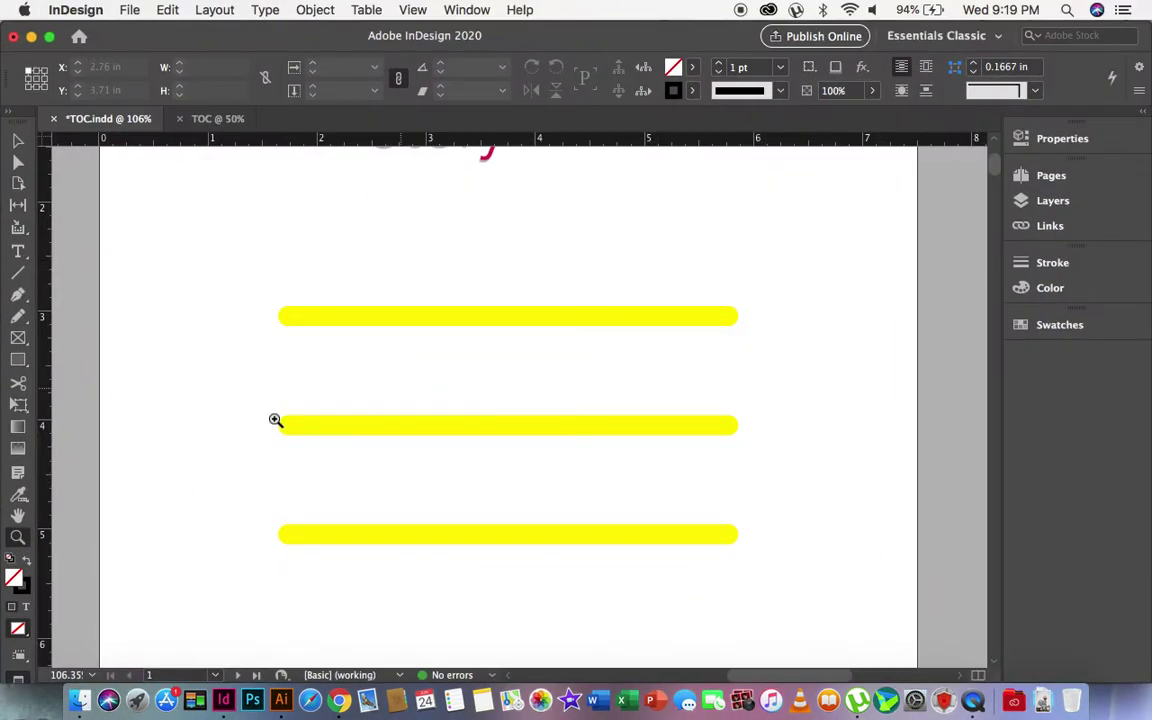
left_click(392, 410)
left_click(571, 406)
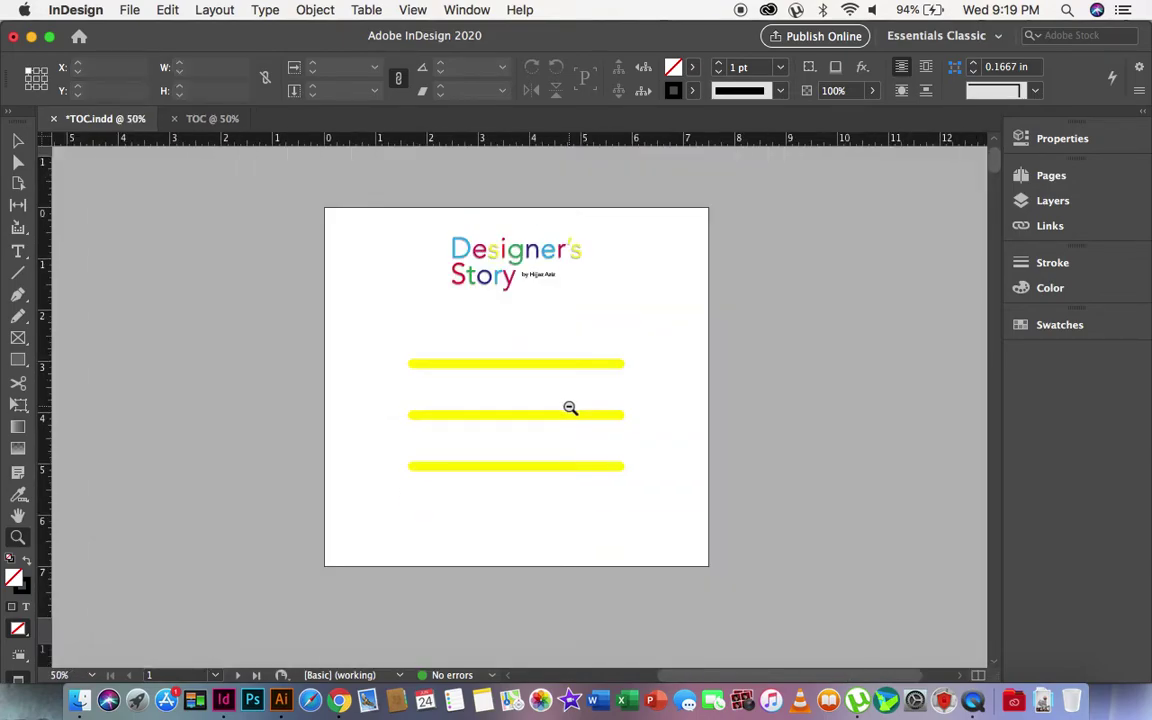
left_click(17, 141)
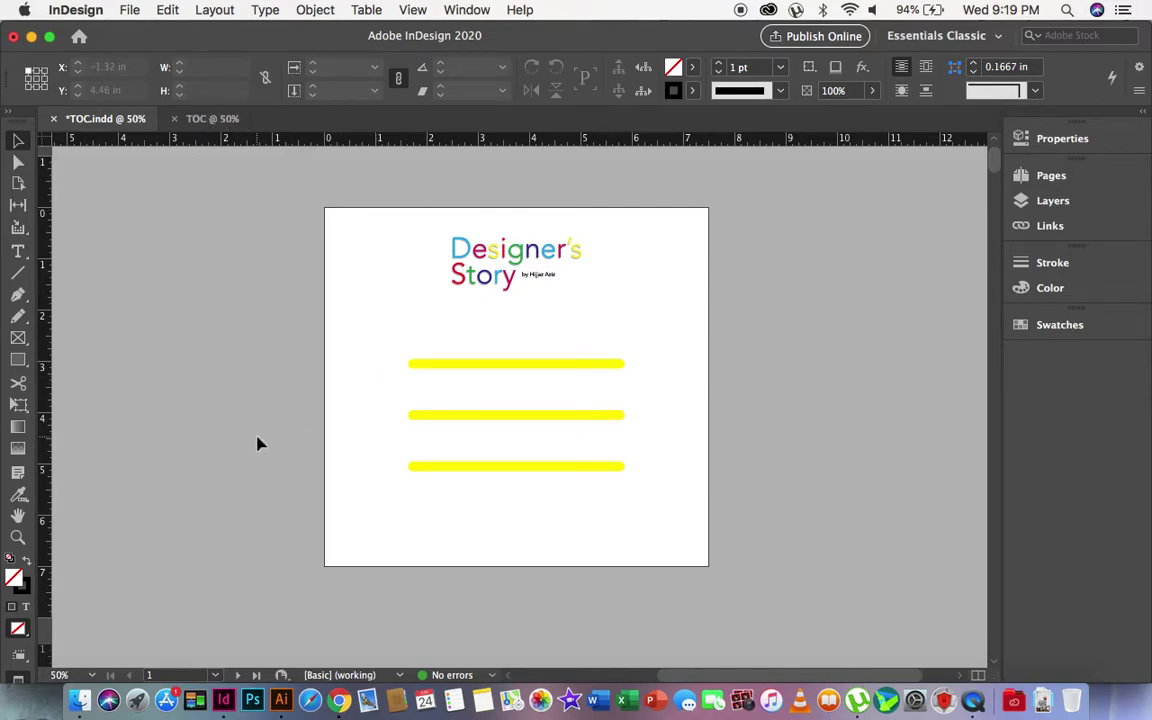
key("super+z")
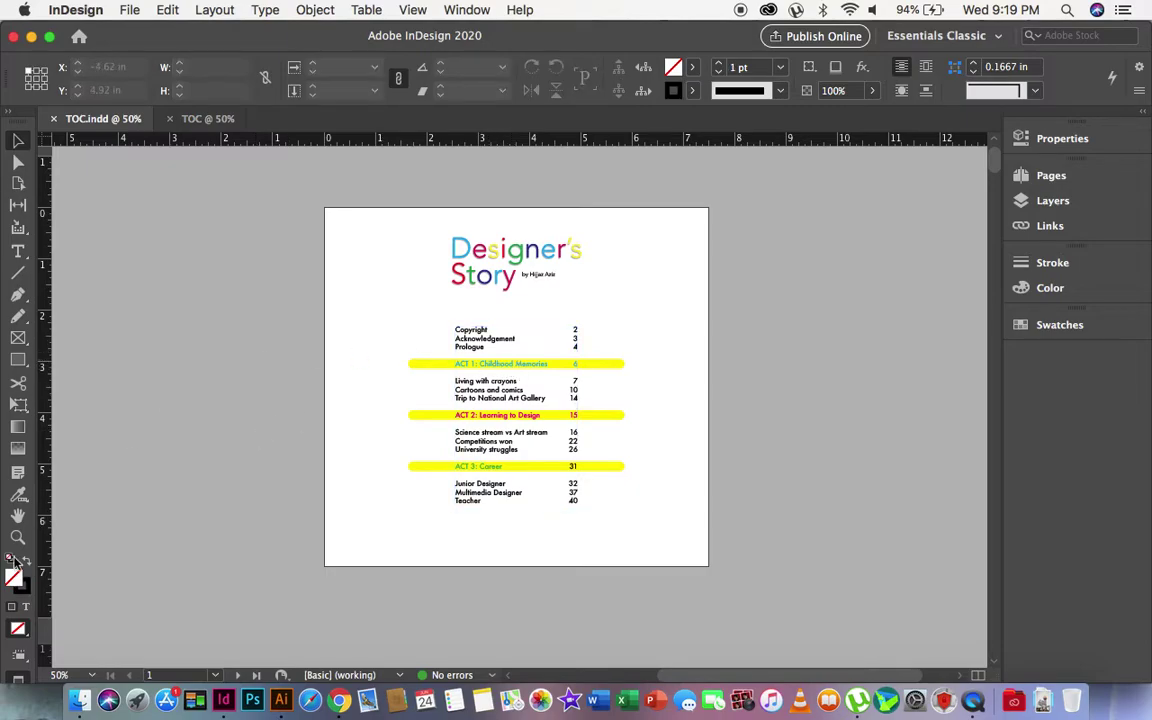
- Inspect the Copyright heading on page 2 of TOC.indd at 75%, selecting its text and its frame
left_click(17, 537)
left_click(540, 280)
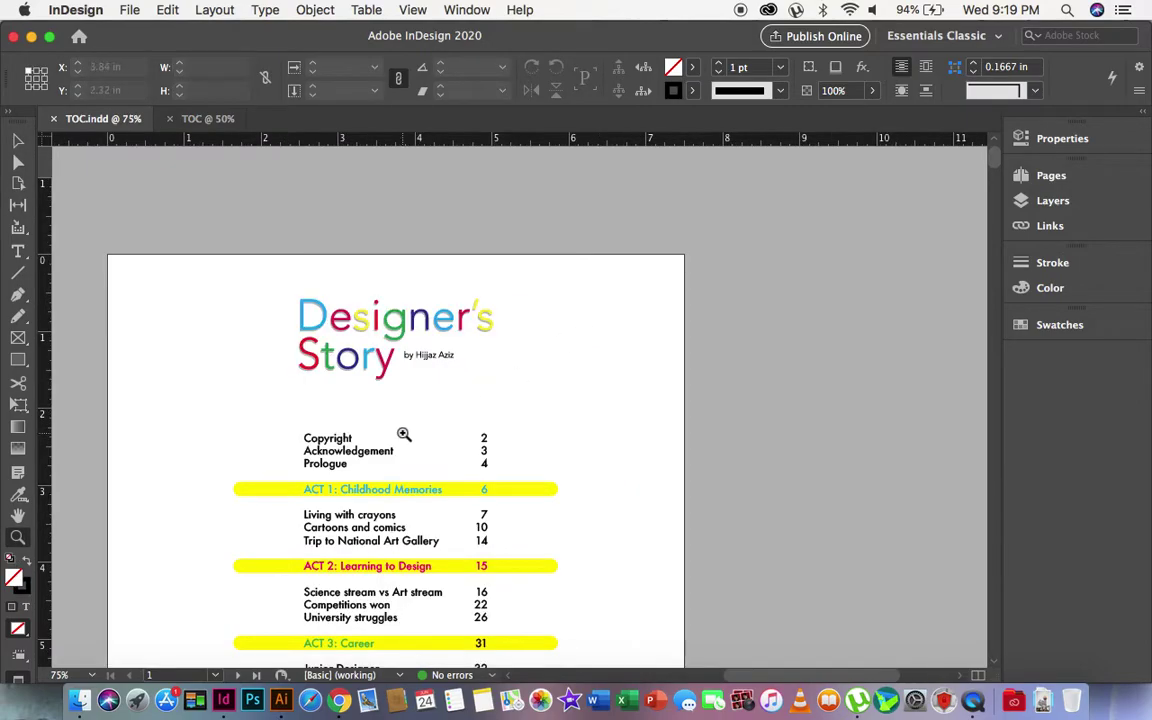
left_click(19, 141)
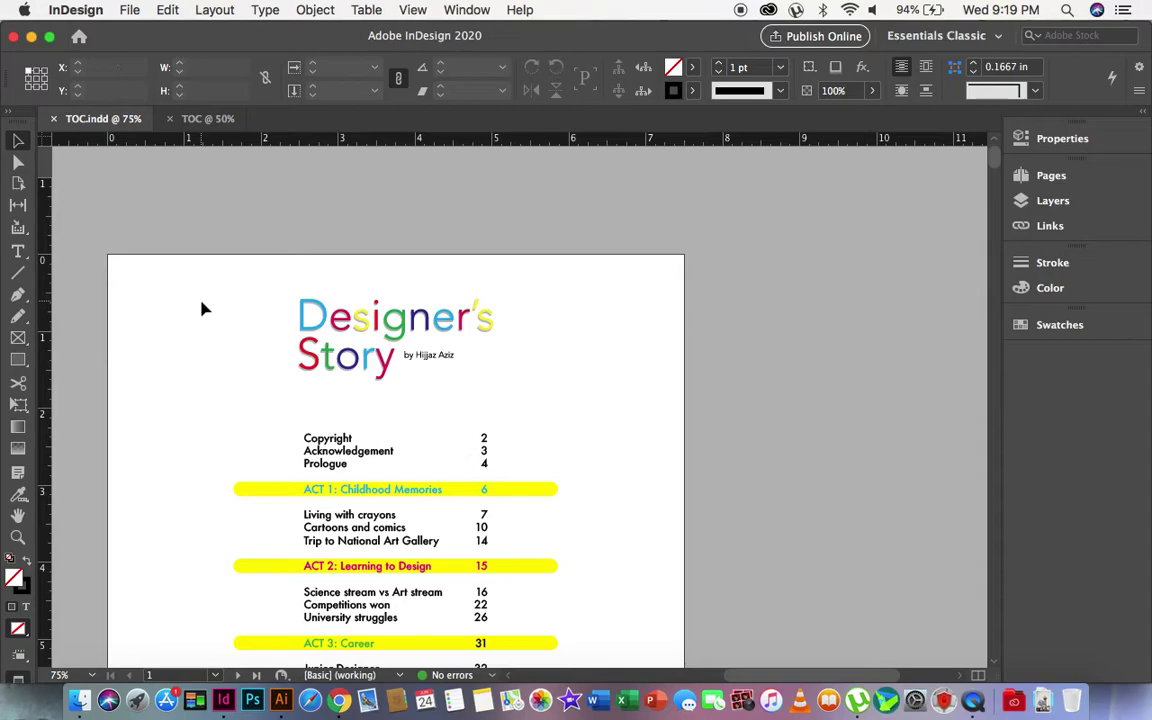
scroll(329, 339, "down", 15)
scroll(329, 340, "down", 3)
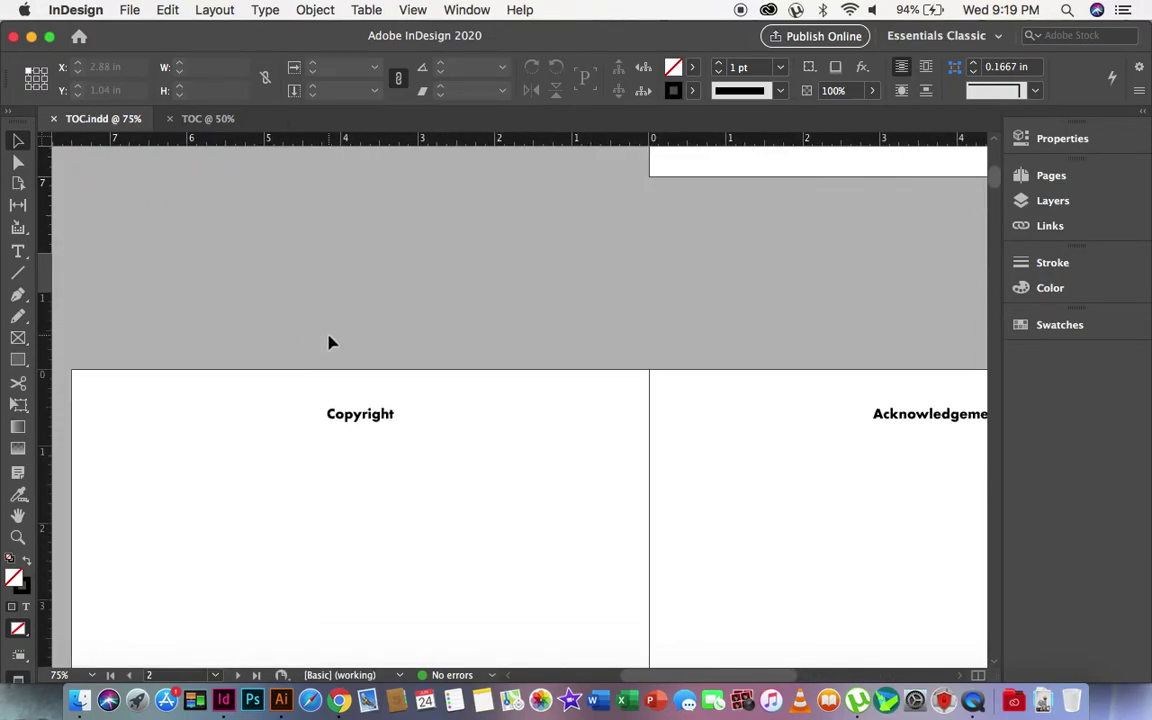
double_click(353, 414)
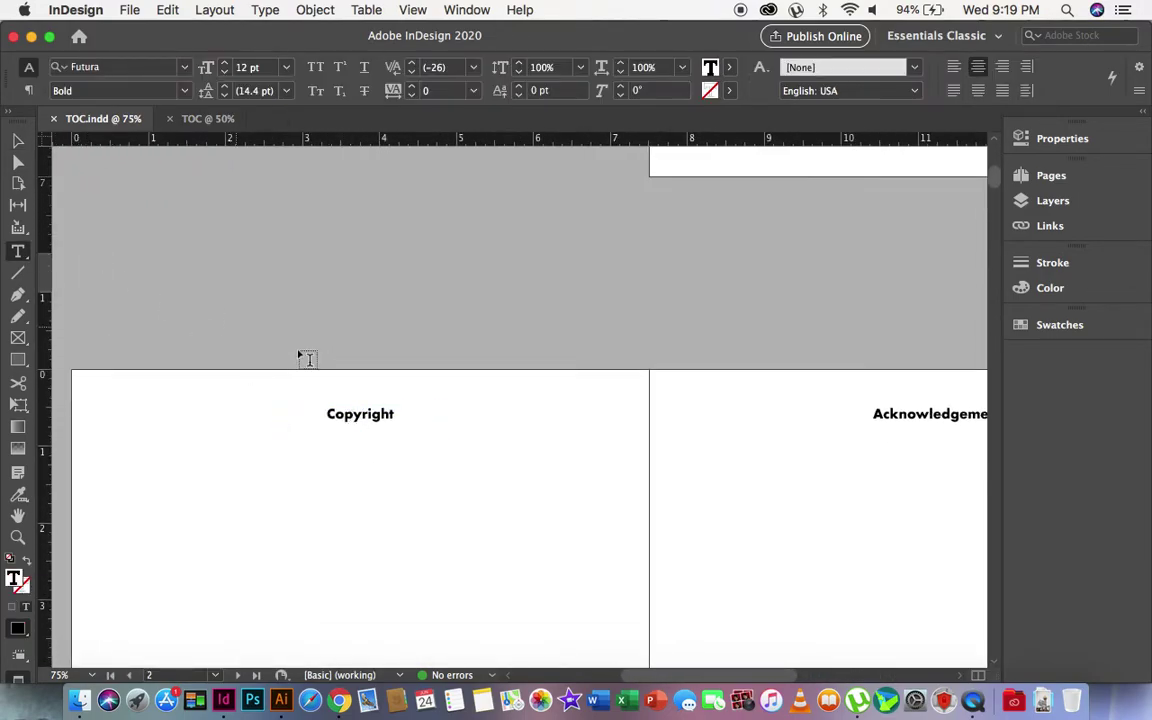
key("super+a")
left_click(17, 140)
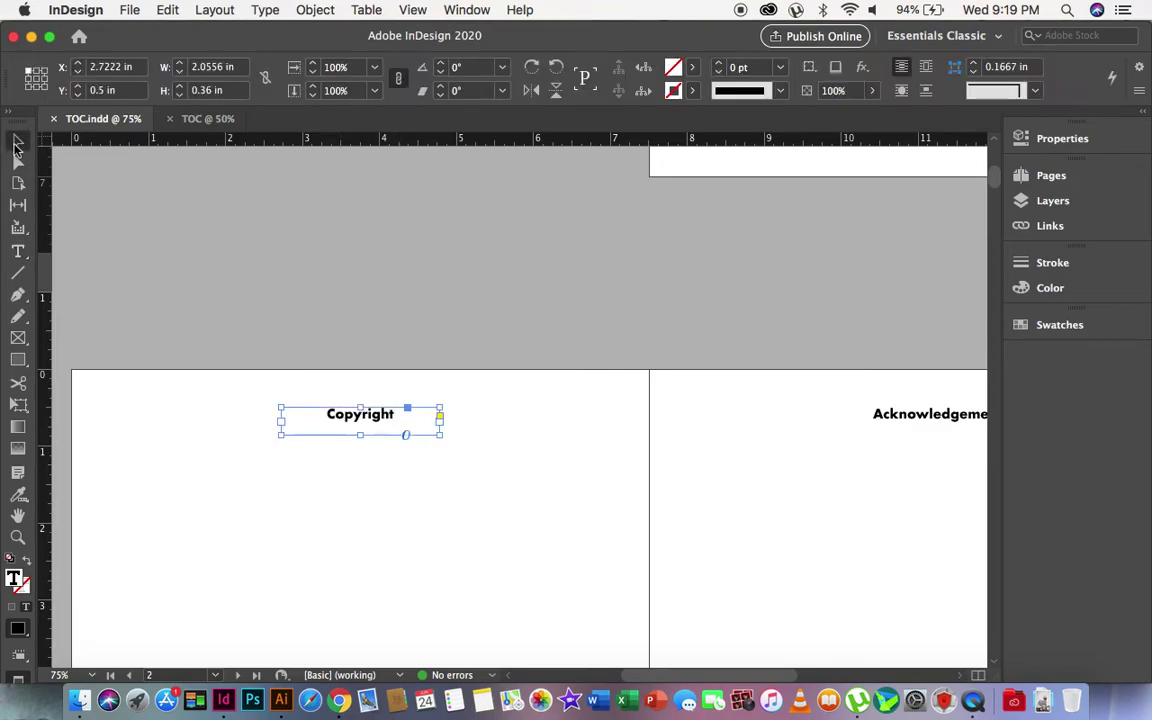
- View the Copyright and Acknowledgement spread at 50% with nothing selected
left_click(381, 296)
left_click(368, 420)
scroll(549, 368, "down", 3)
key("z")
left_click(427, 375, "alt")
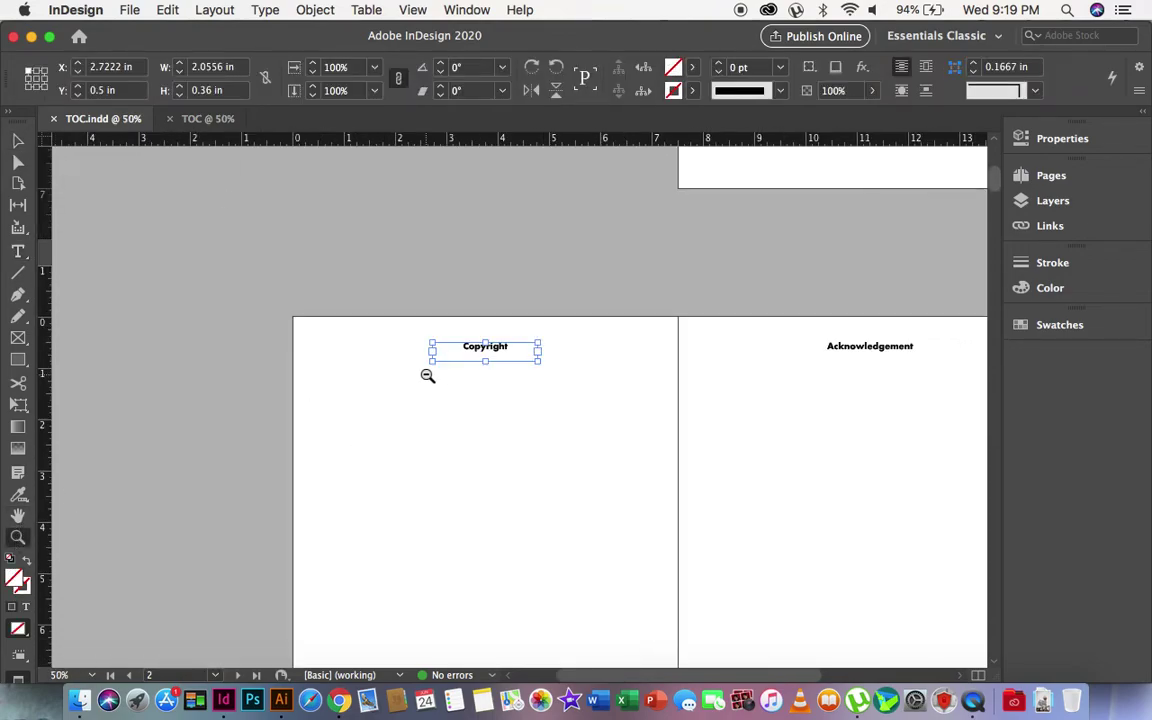
scroll(530, 399, "down", 2)
left_click(17, 140)
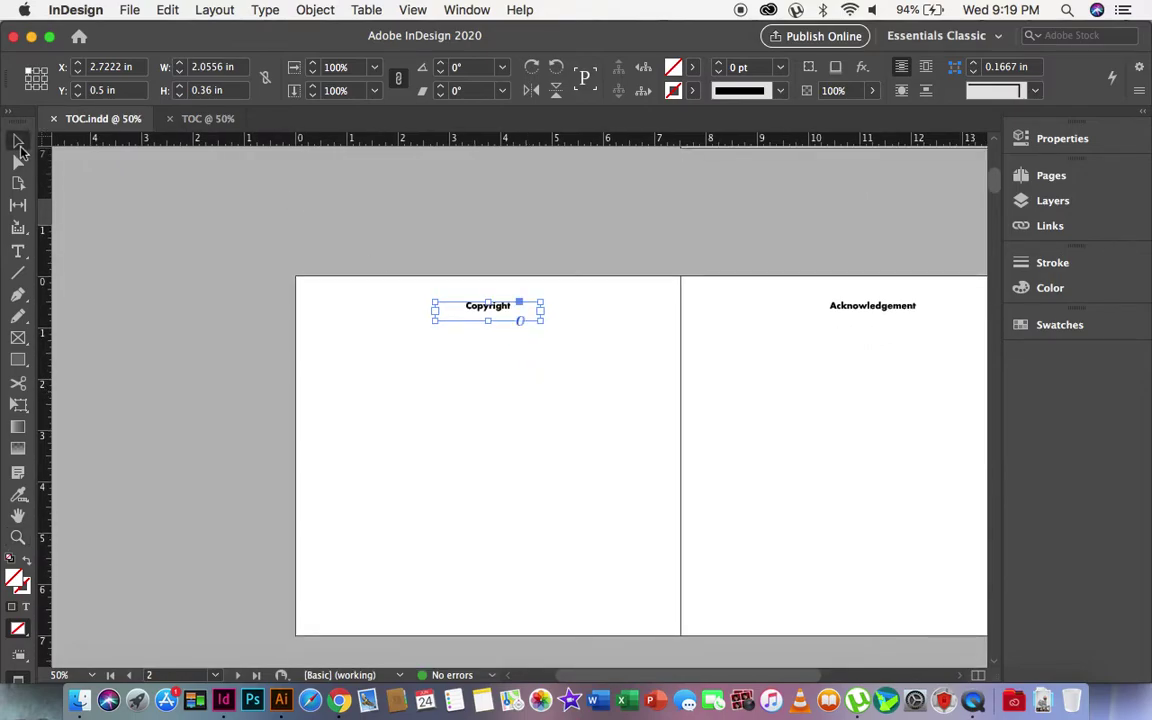
left_click(355, 203)
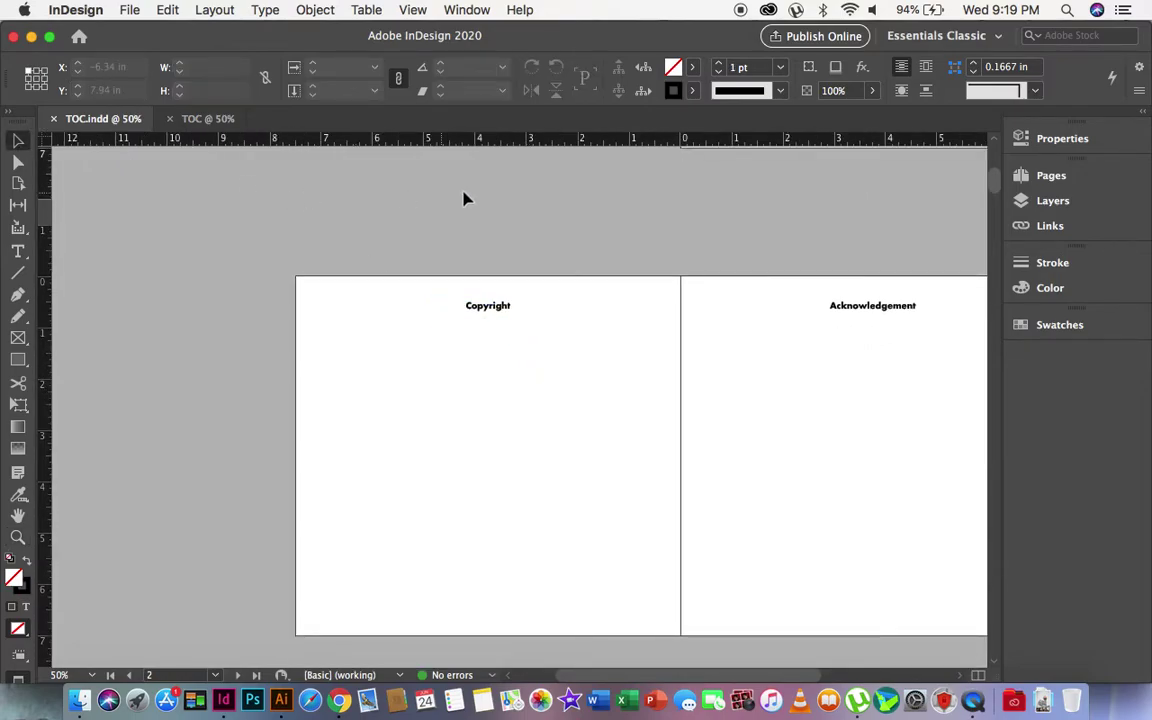
- Move the Copyright heading's frame to the upper-left corner of page 2, at about X 0.26 in, Y 0.32 in
left_click(488, 313)
left_click(563, 250)
left_click_drag(489, 313, 372, 308)
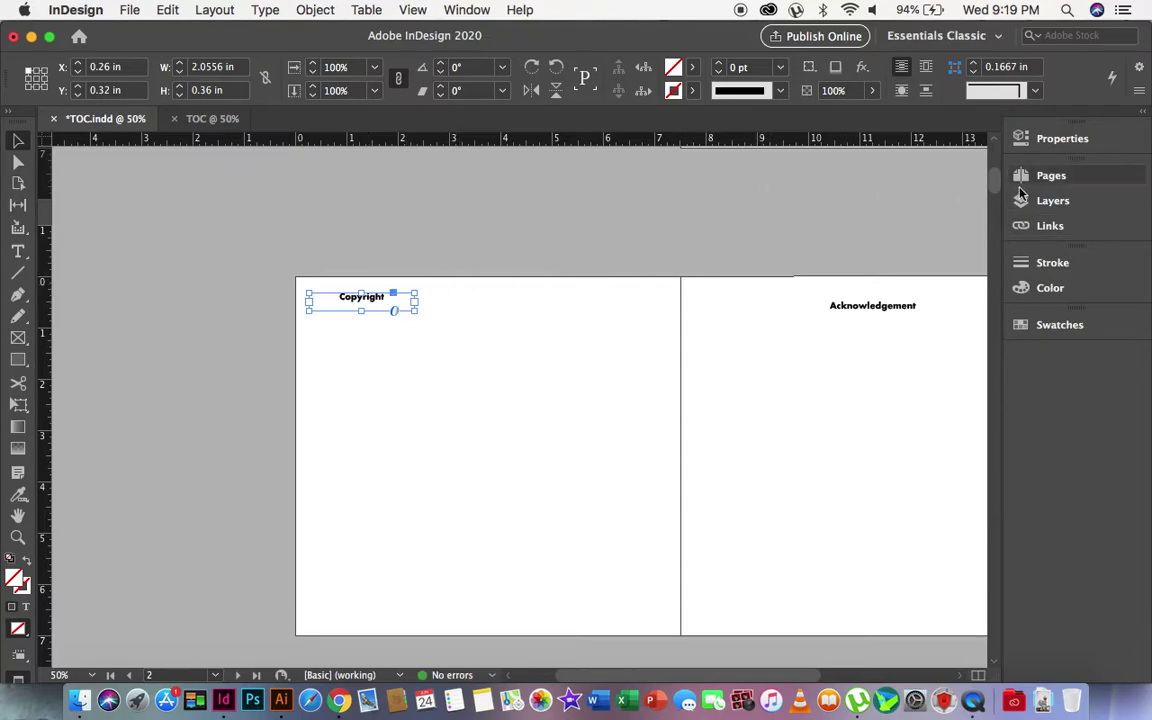
- Left-align the Copyright heading's text within its frame and check the result
left_click(1108, 145)
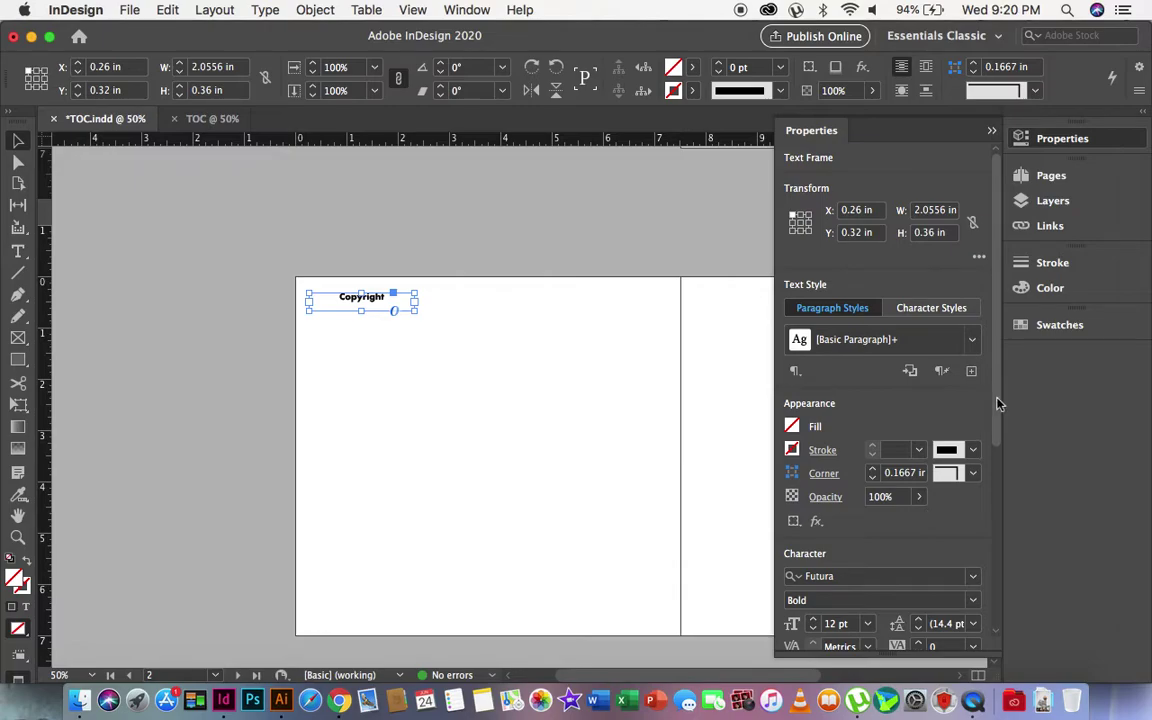
left_click_drag(998, 399, 1016, 596)
left_click(794, 415)
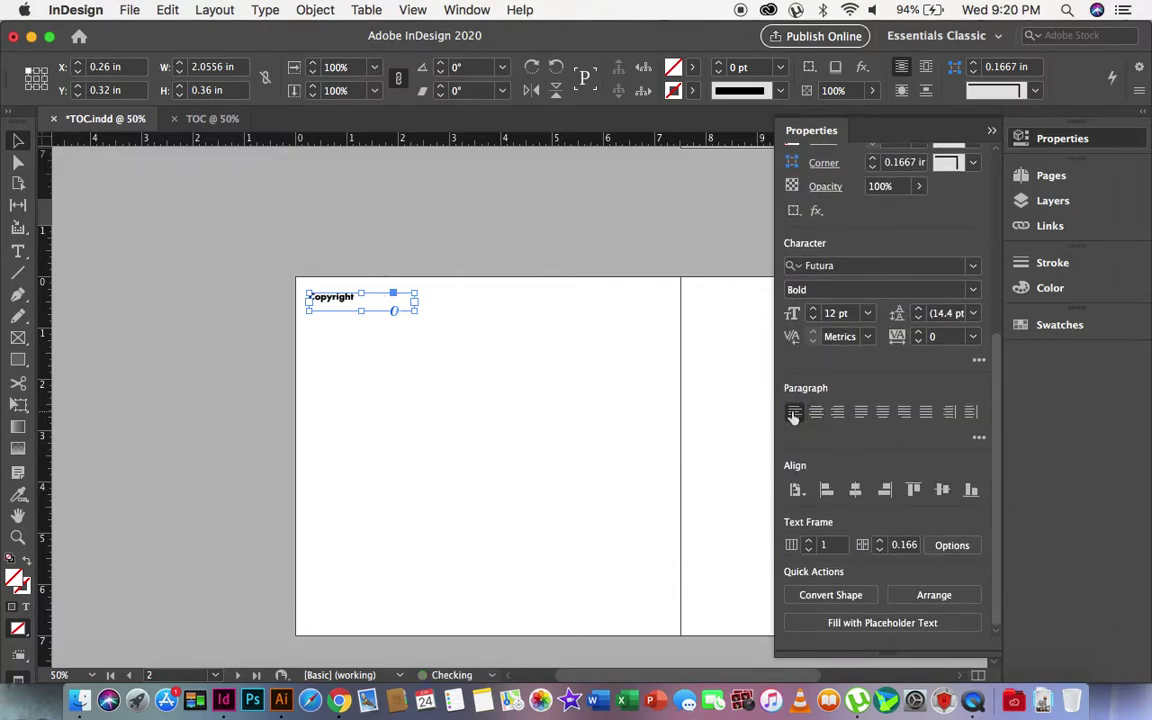
left_click(487, 355)
left_click(330, 297)
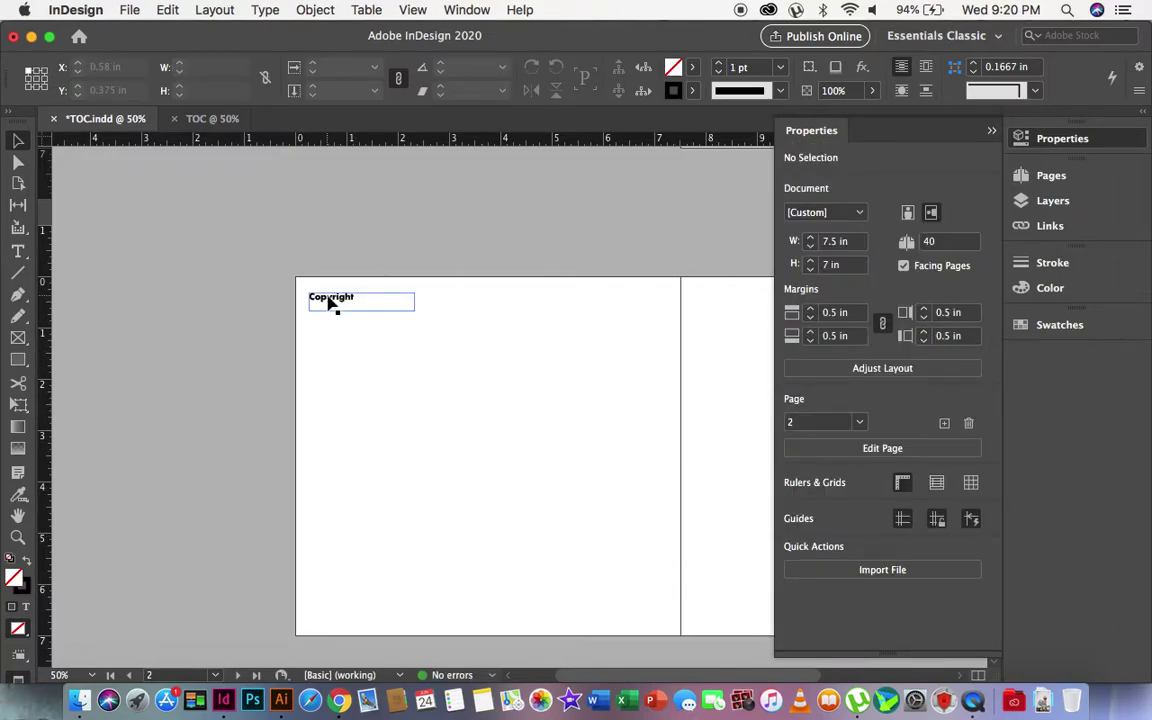
left_click(522, 228)
left_click(1064, 142)
- Undo the Copyright heading's left alignment and its move, and deselect the frame
key("cmd+z")
key("cmd+z")
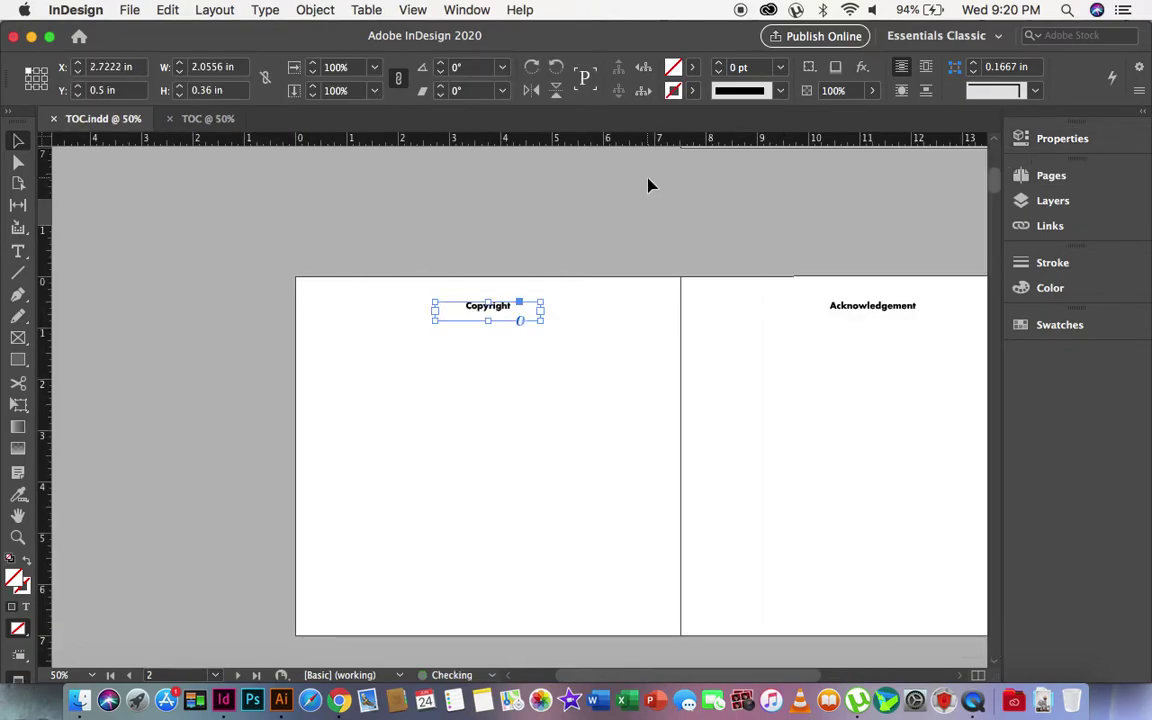
left_click(648, 220)
- Compare the contents list on page 1 with the Copyright and Acknowledgement headings on pages 2 and 3
key("shift+Page_Up")
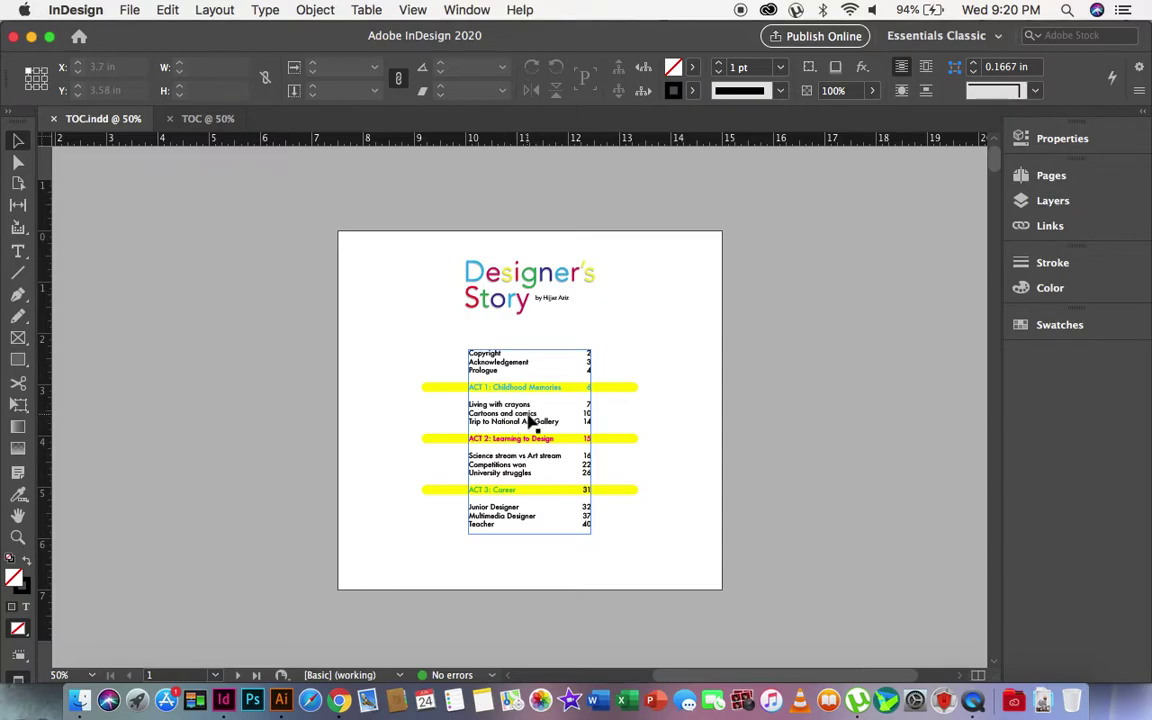
scroll(770, 408, "down", 5)
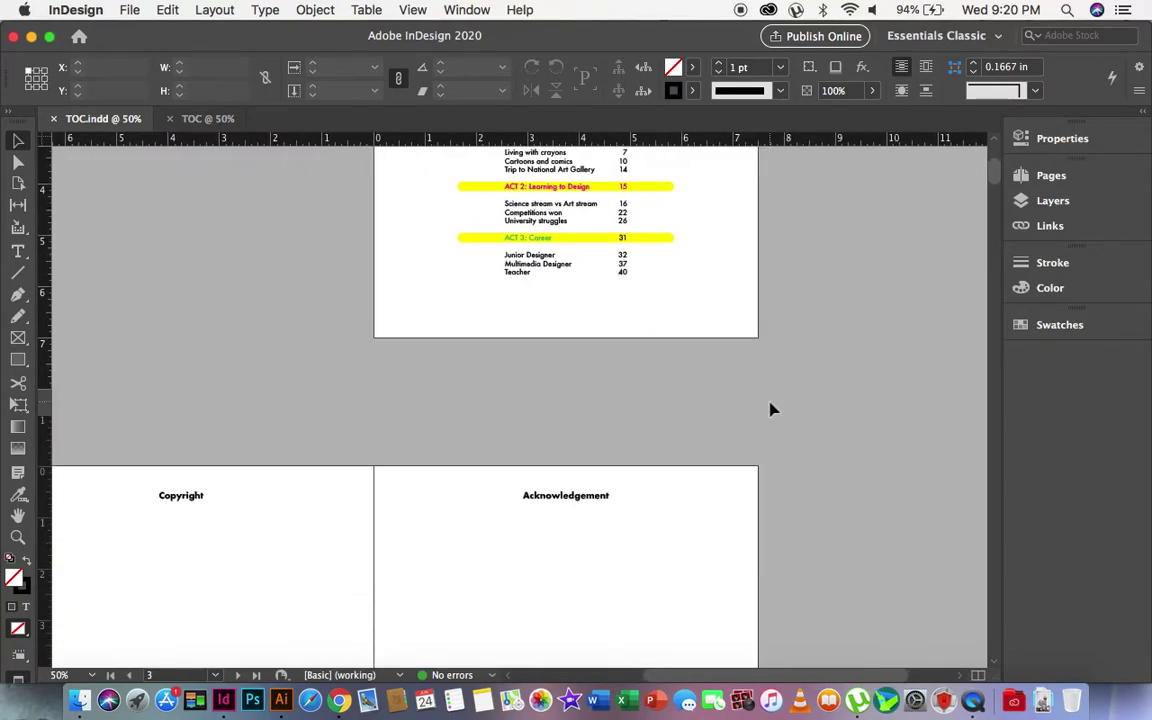
left_click(563, 497)
scroll(368, 437, "down", 3)
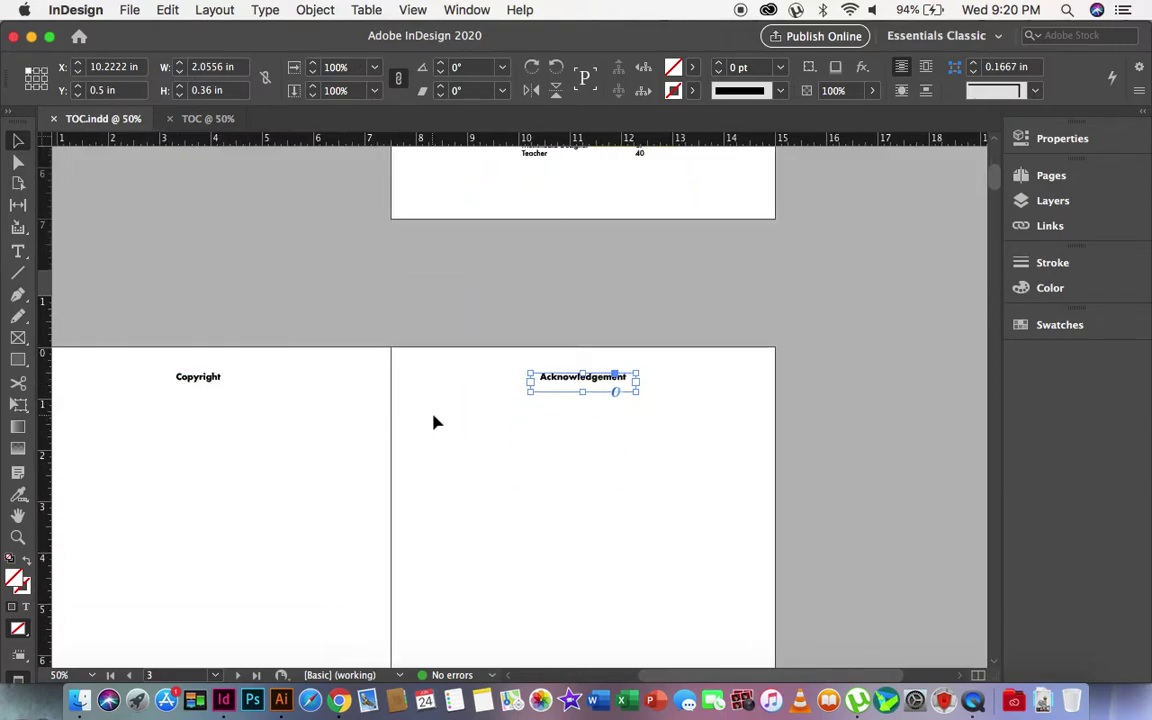
left_click(193, 386)
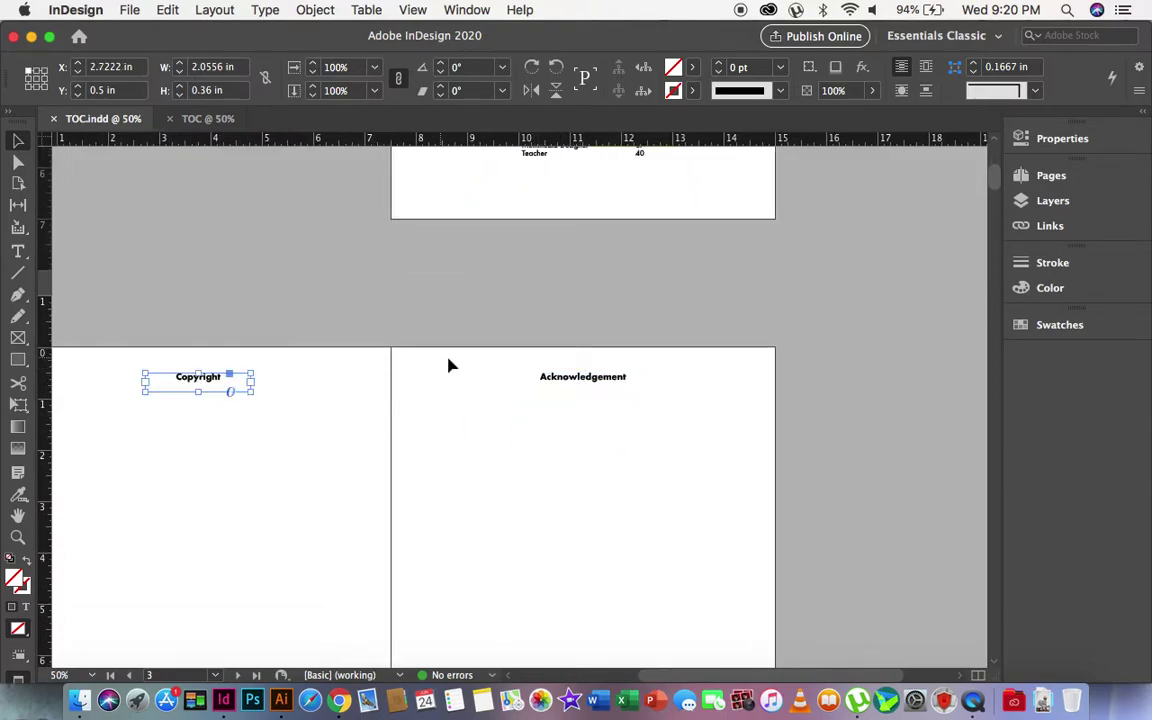
left_click(563, 378)
- Examine the Prologue heading on page 4 and the facing page 5
scroll(378, 512, "down", 10)
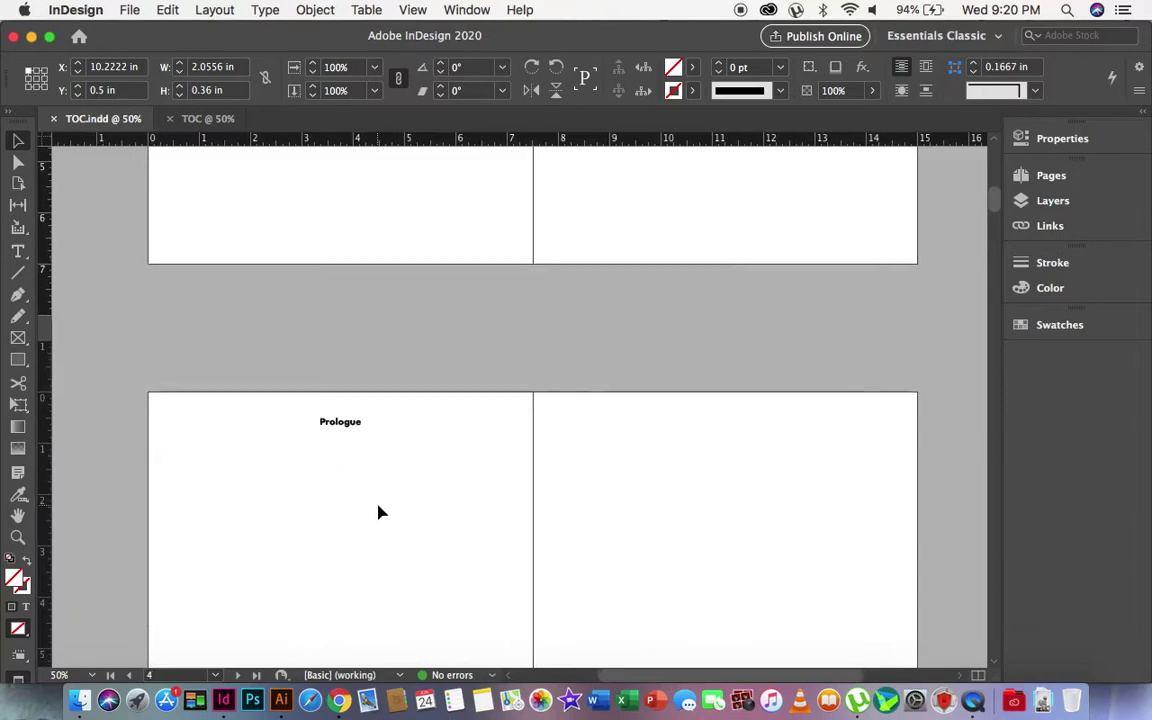
left_click(344, 431)
left_click(465, 504)
scroll(463, 506, "right", 2)
scroll(463, 506, "down", 1)
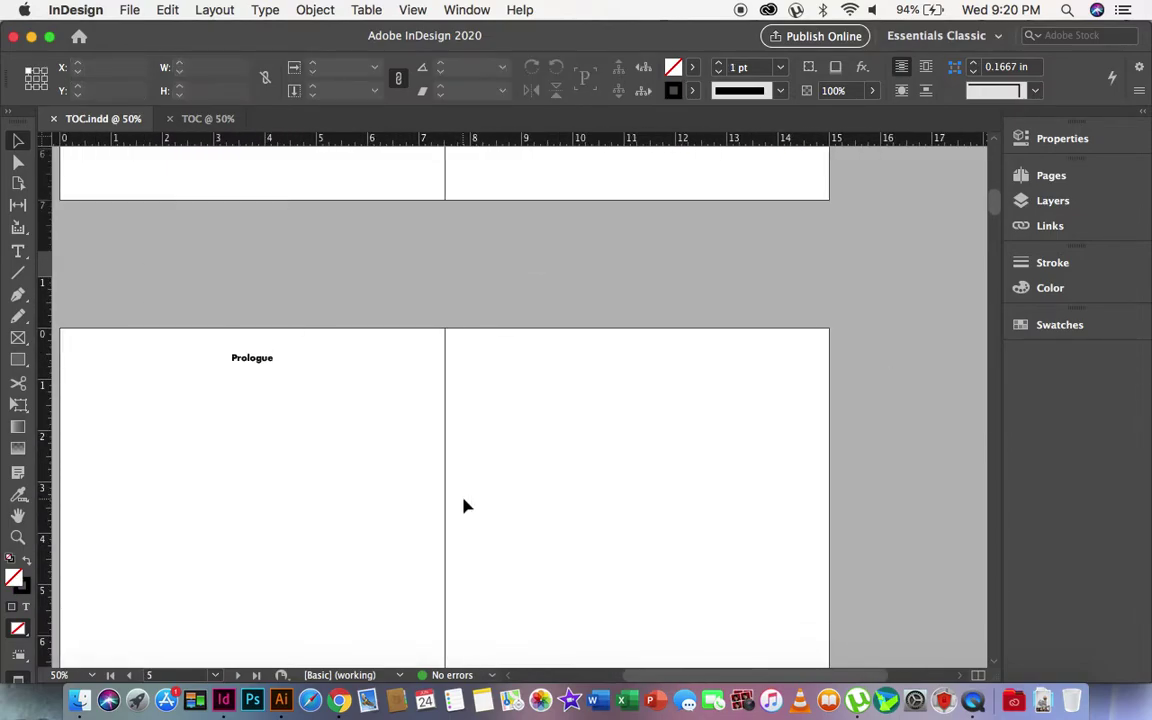
- Compare the contents list on page 1 with the ACT 2: Learning to Design heading on page 15
scroll(463, 506, "up", 15)
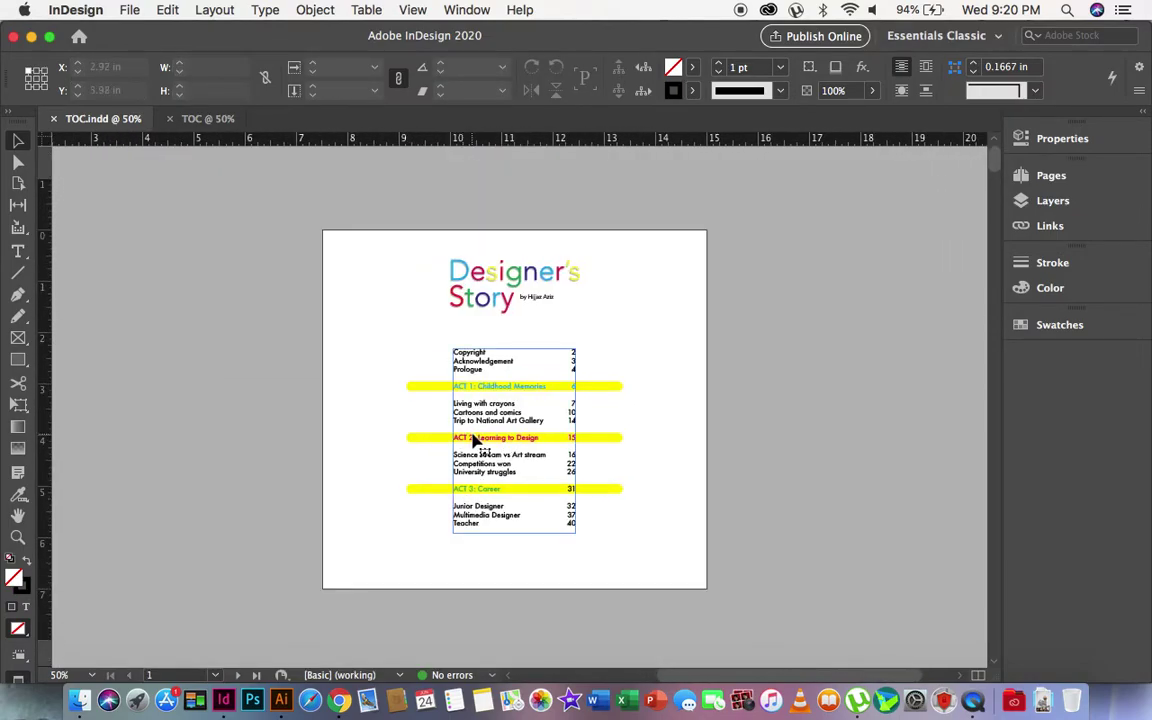
left_click(474, 440)
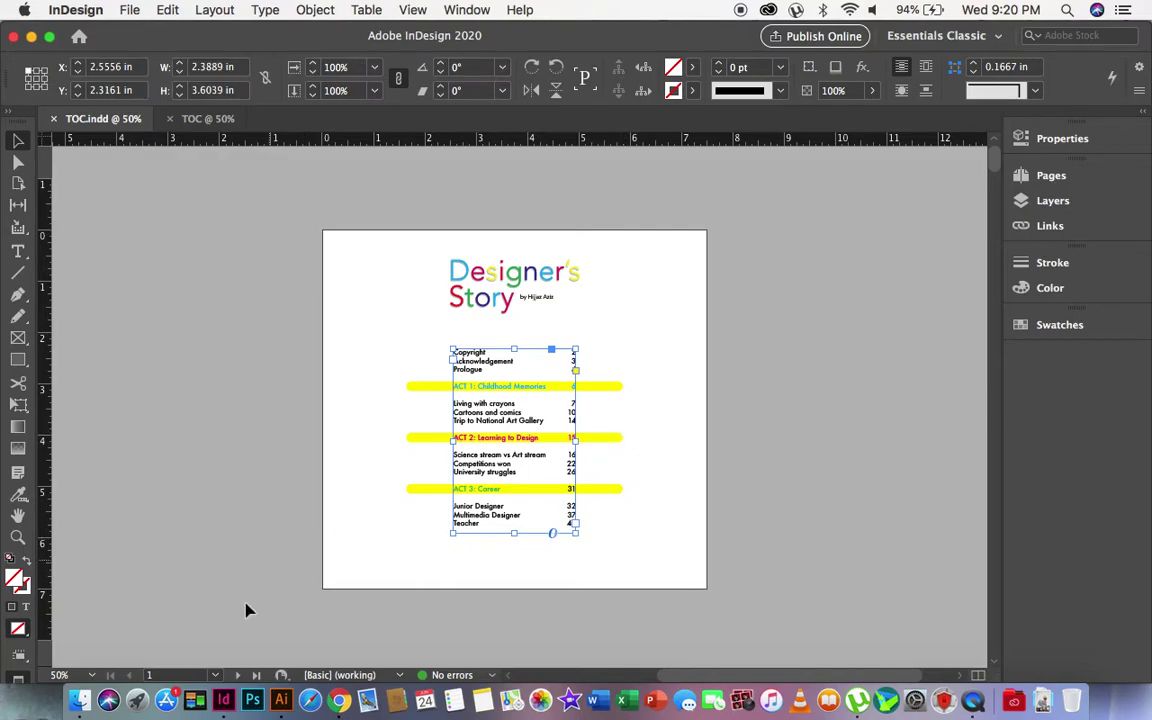
left_click(214, 675)
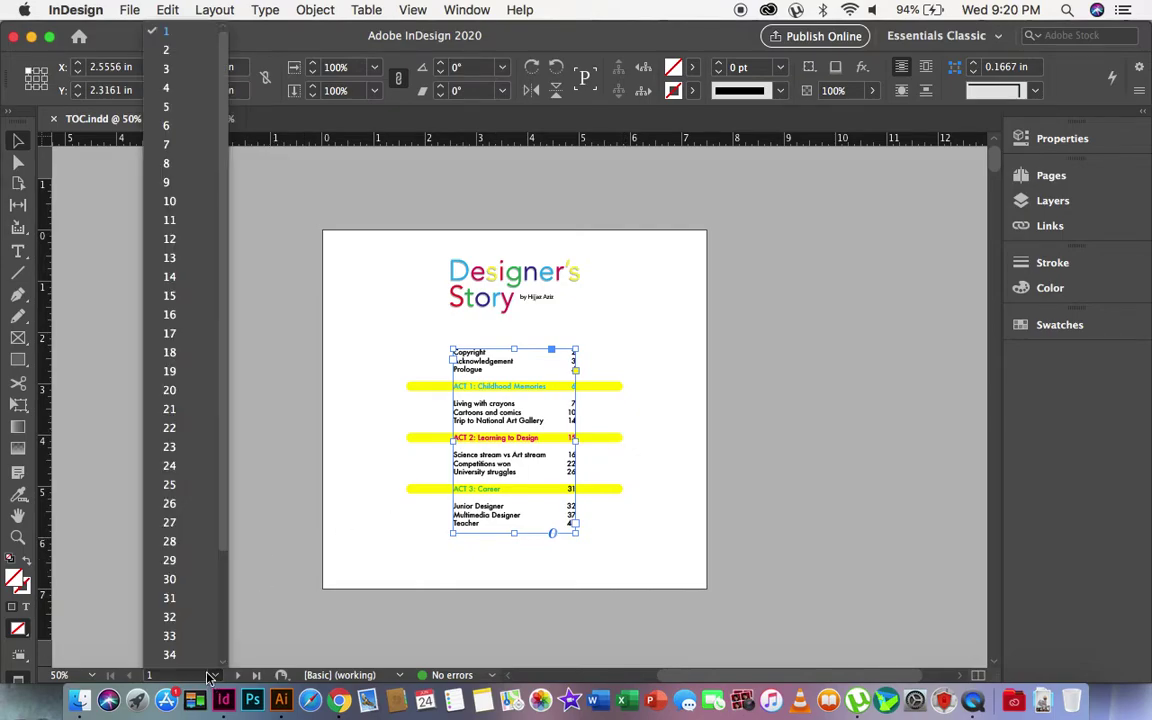
left_click(175, 296)
left_click(515, 410)
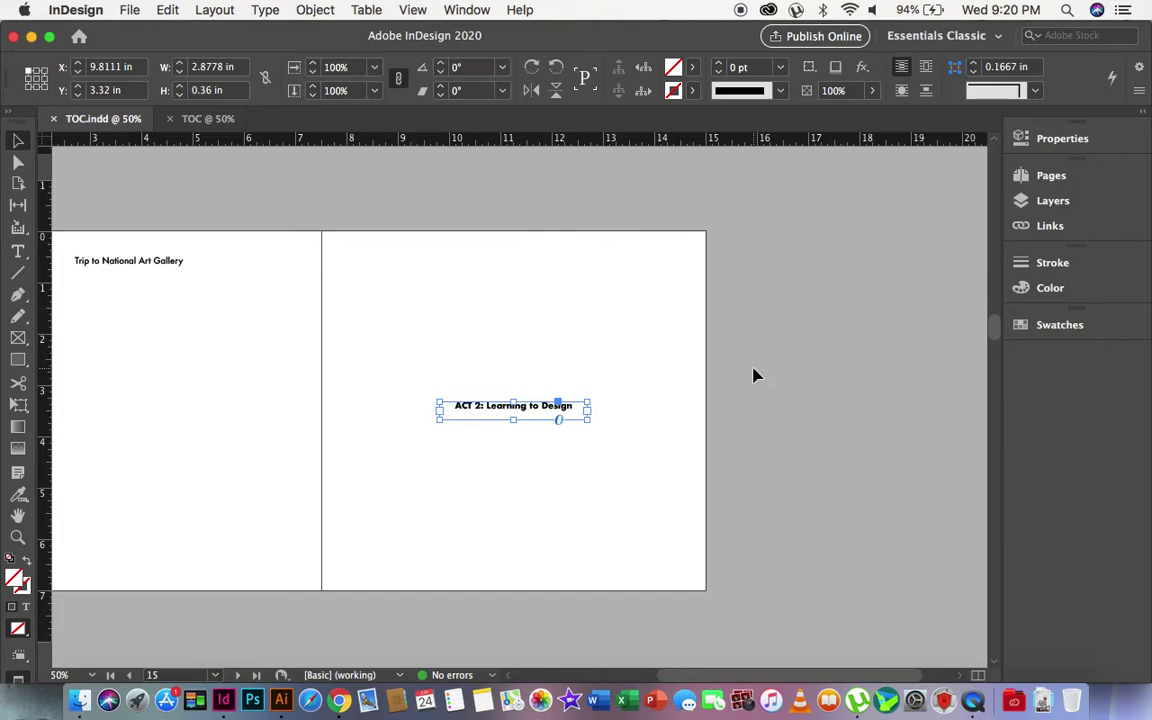
left_click(656, 442)
left_click(490, 411)
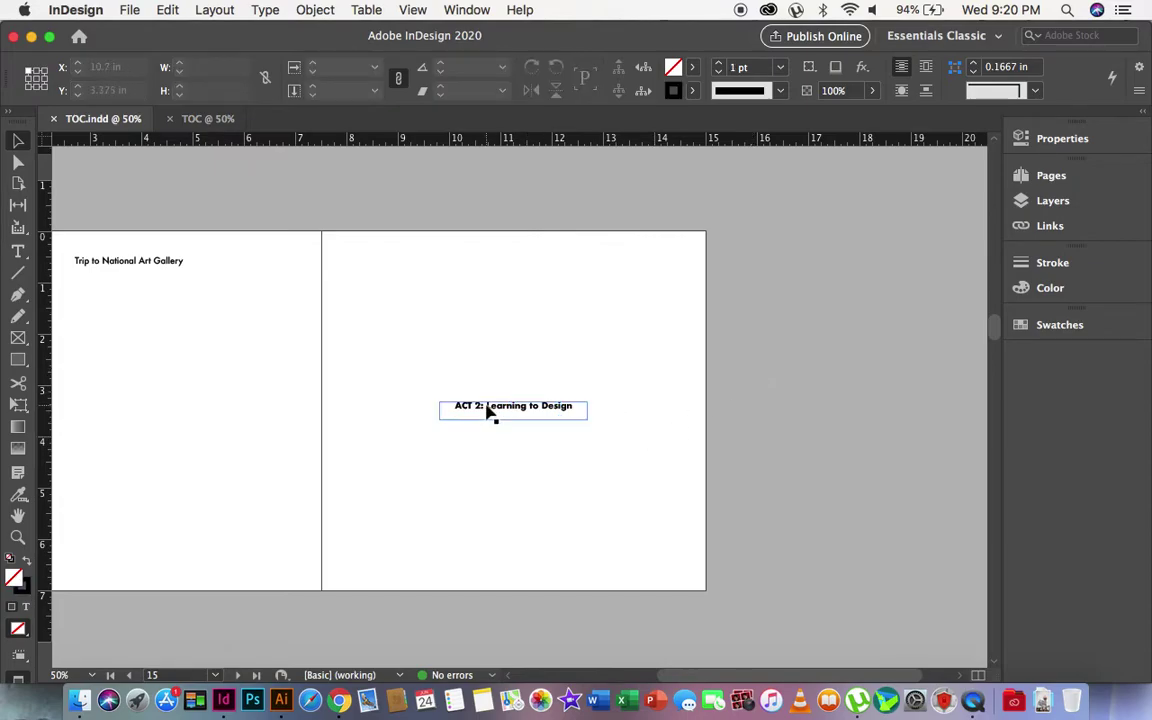
double_click(488, 411)
key("super+a")
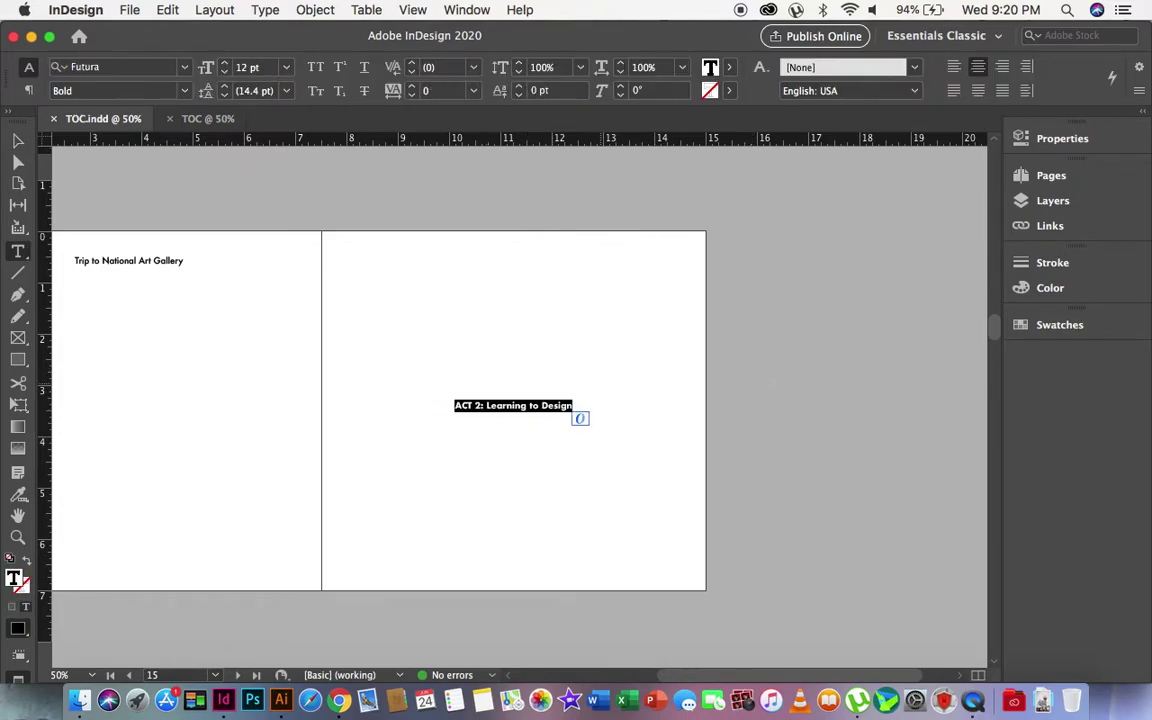
left_click(20, 142)
left_click(357, 249)
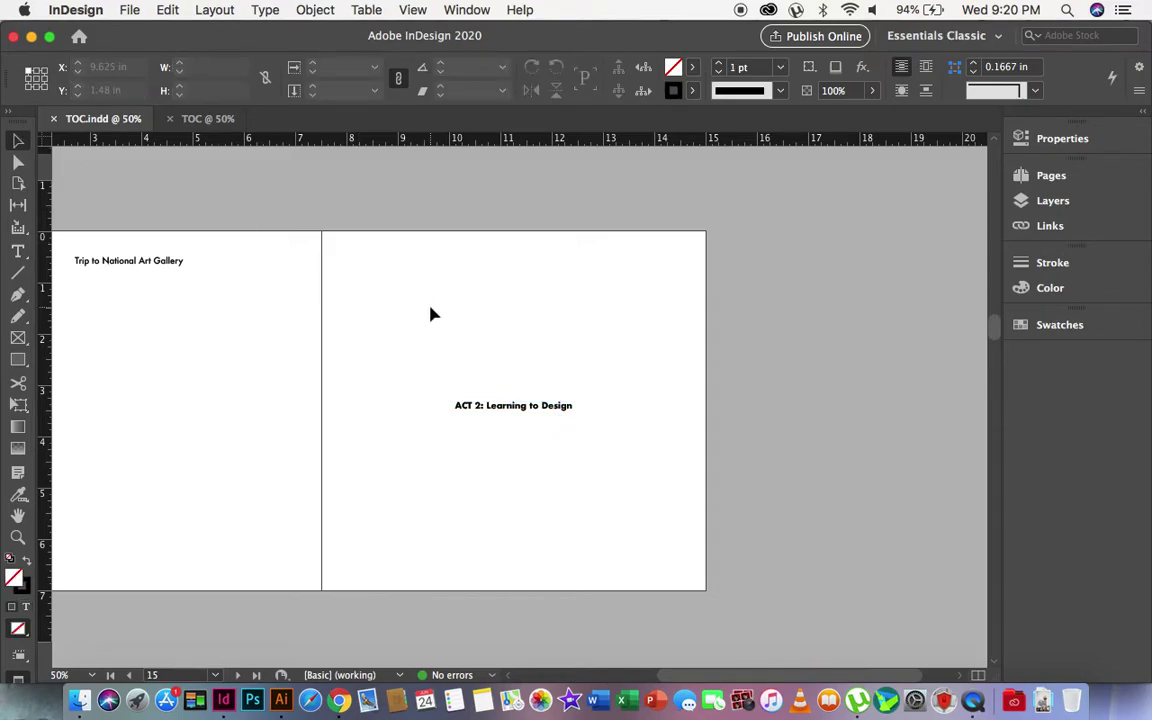
- Review the chapter headings on pages 14 to 26, including Competitions won and University struggles, and return to the contents page
scroll(355, 320, "left", 5)
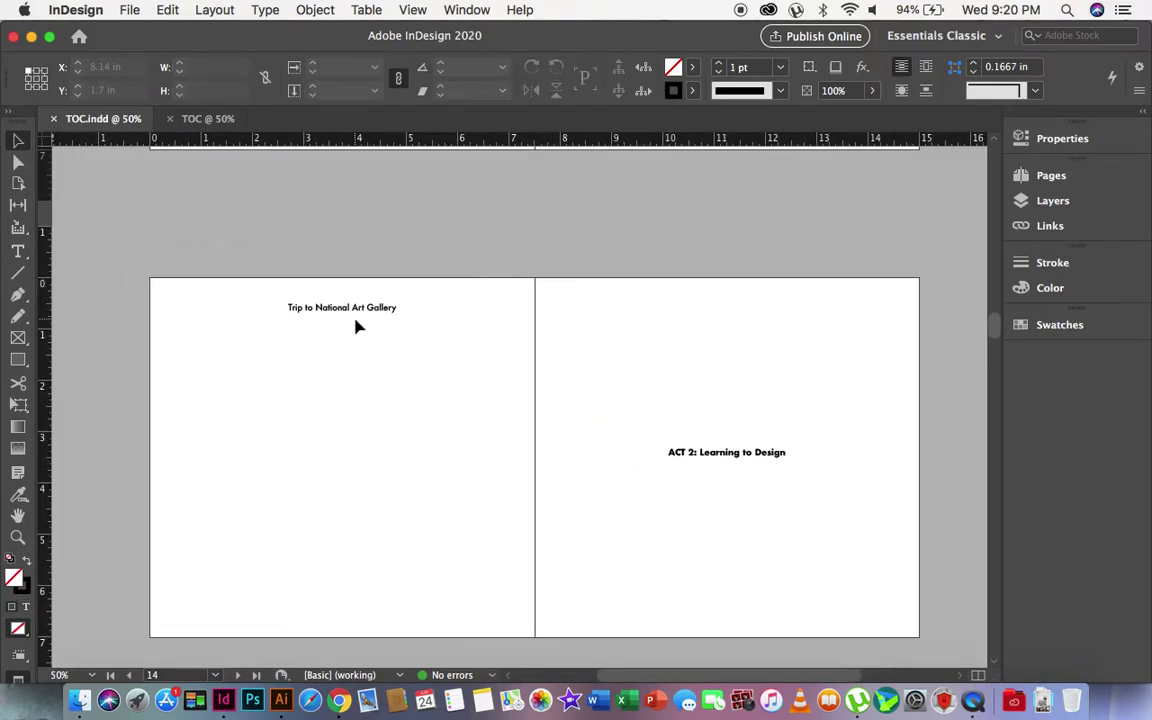
scroll(355, 320, "down", 10)
scroll(357, 326, "down", 15)
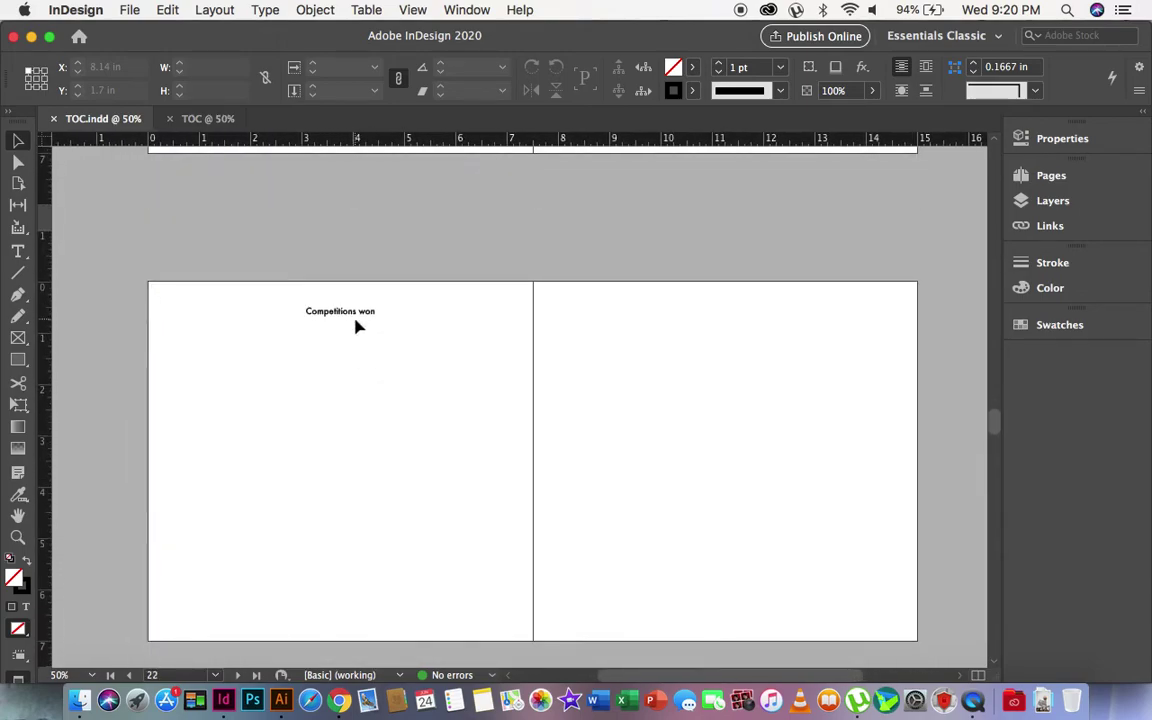
left_click(386, 321)
scroll(442, 419, "down", 5)
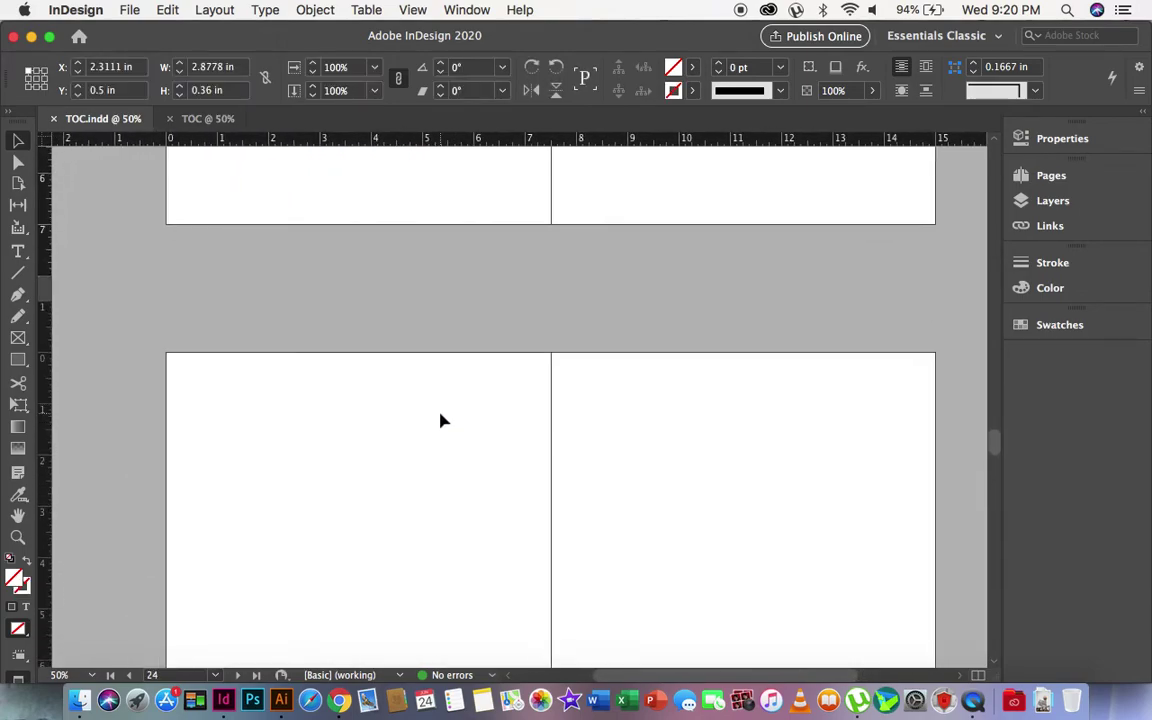
scroll(442, 419, "down", 3)
left_click(311, 414)
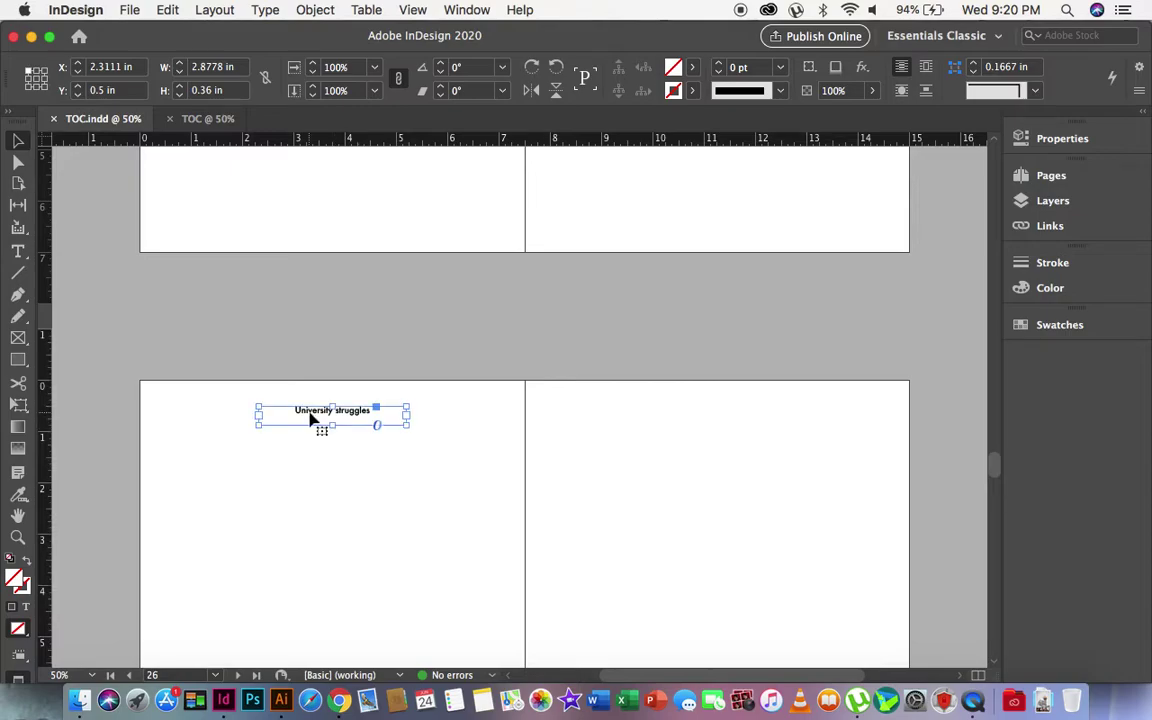
scroll(610, 358, "down", 5)
scroll(610, 358, "up", 20)
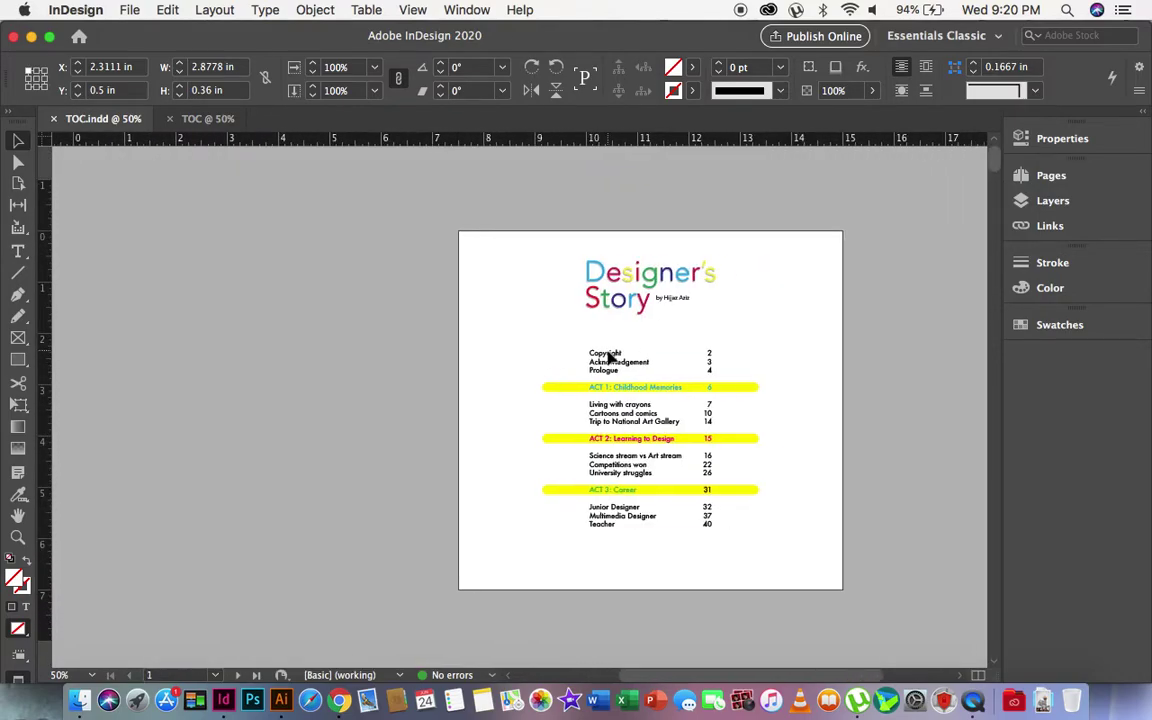
- Delete the contents list text frame on page 1
left_click(631, 367)
key("Delete")
scroll(445, 357, "right", 5)
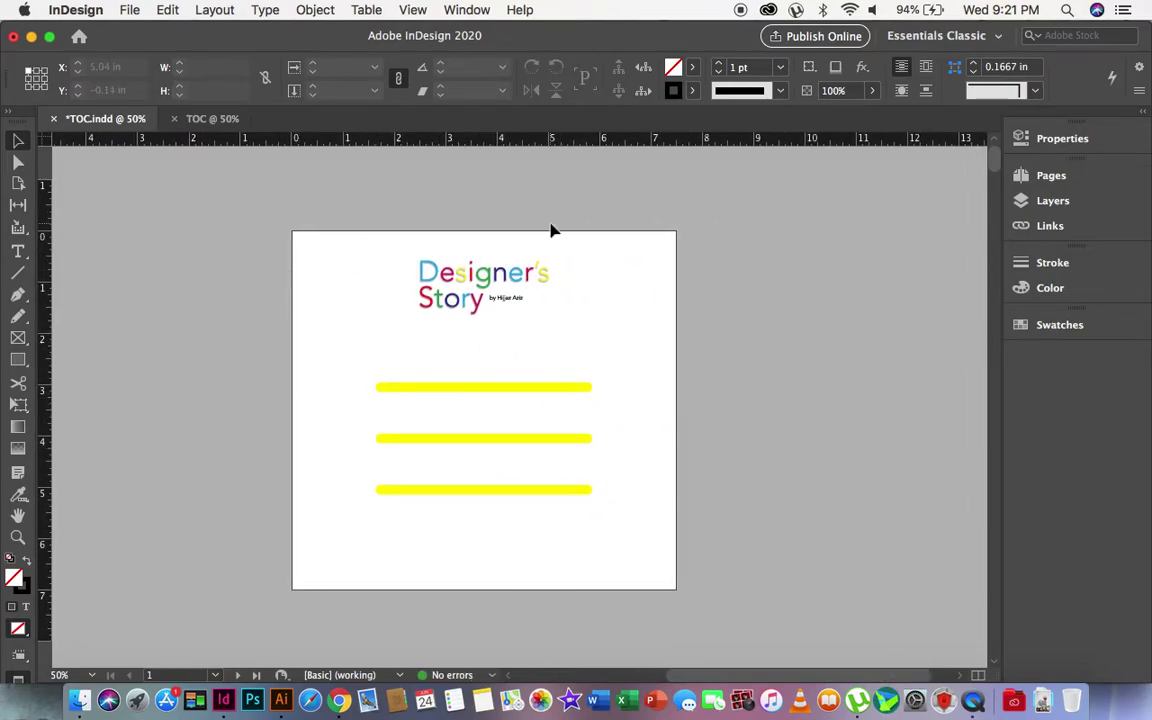
- Delete the three yellow highlight bars below the Designer's Story title on page 1
left_click(445, 298)
left_click(558, 259)
left_click(466, 294)
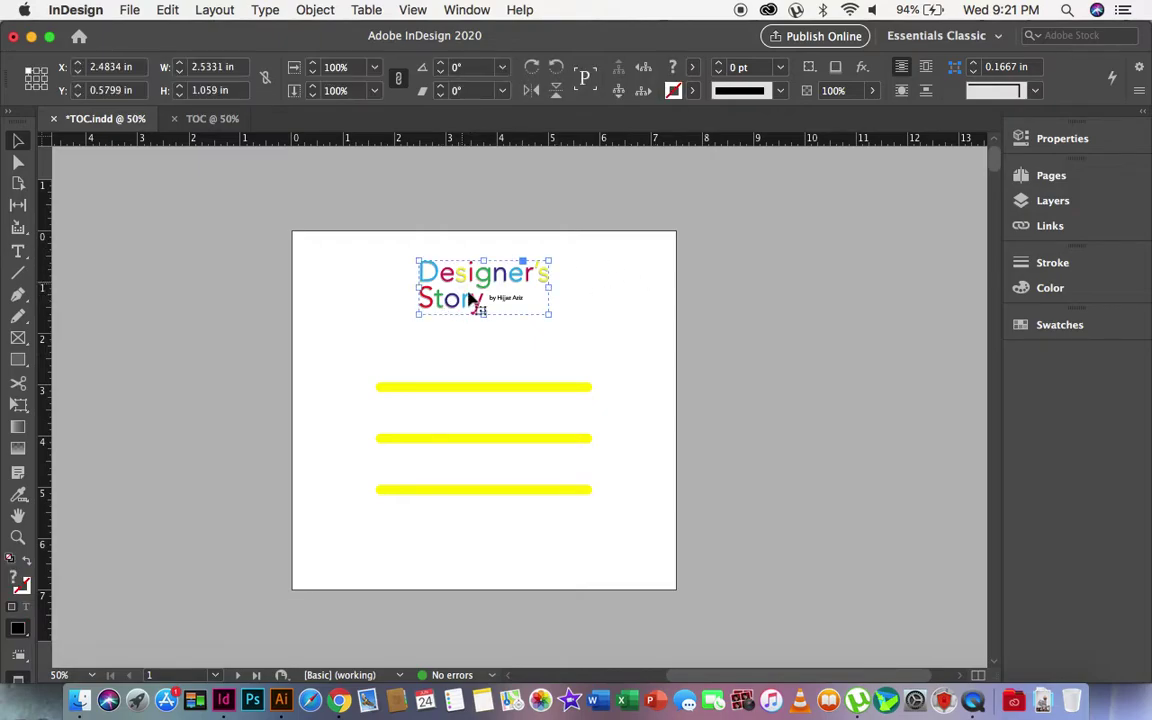
left_click(456, 385)
left_click(413, 440)
left_click(408, 500)
left_click(434, 491)
left_click(652, 551)
left_click_drag(652, 553, 470, 368)
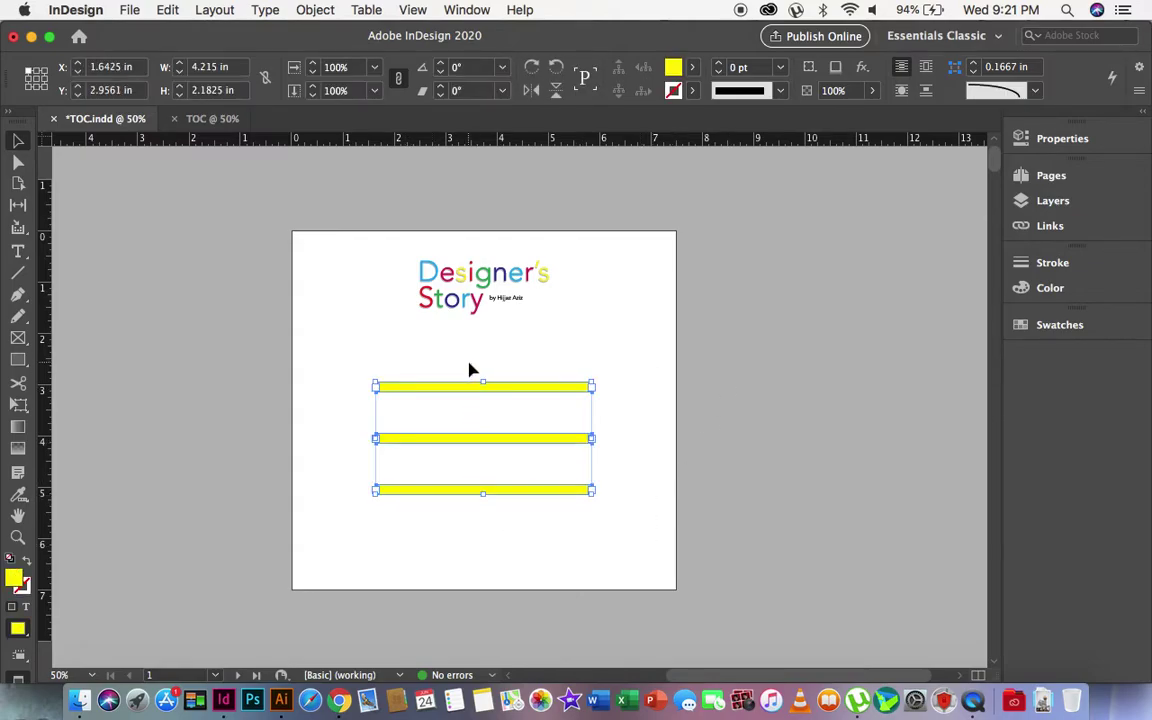
key("Delete")
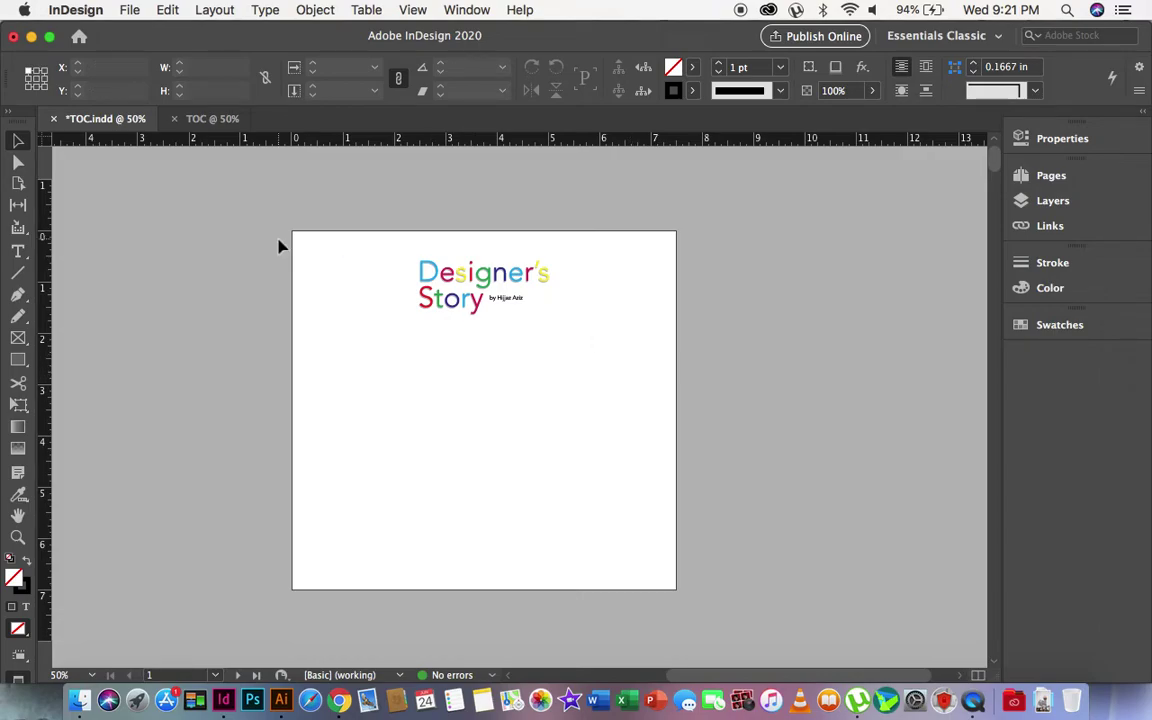
- Open the Table of Contents settings, remove [Basic Paragraph] from the included styles, and check the available title styles
left_click(215, 11)
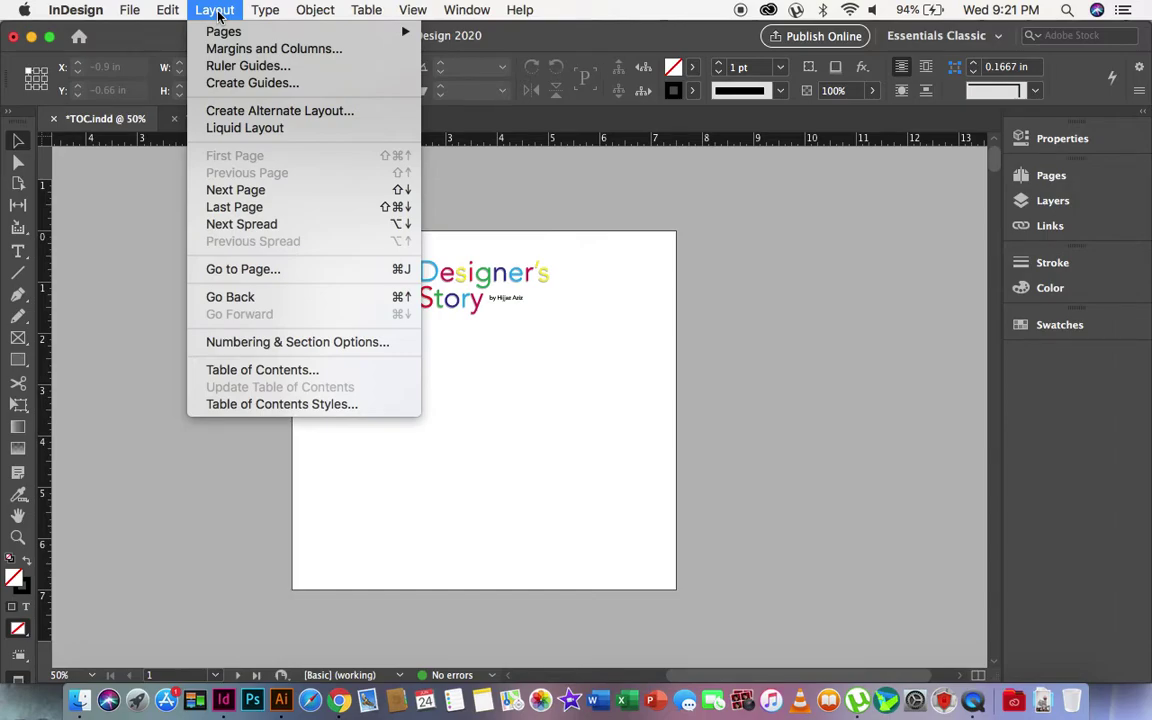
left_click(257, 370)
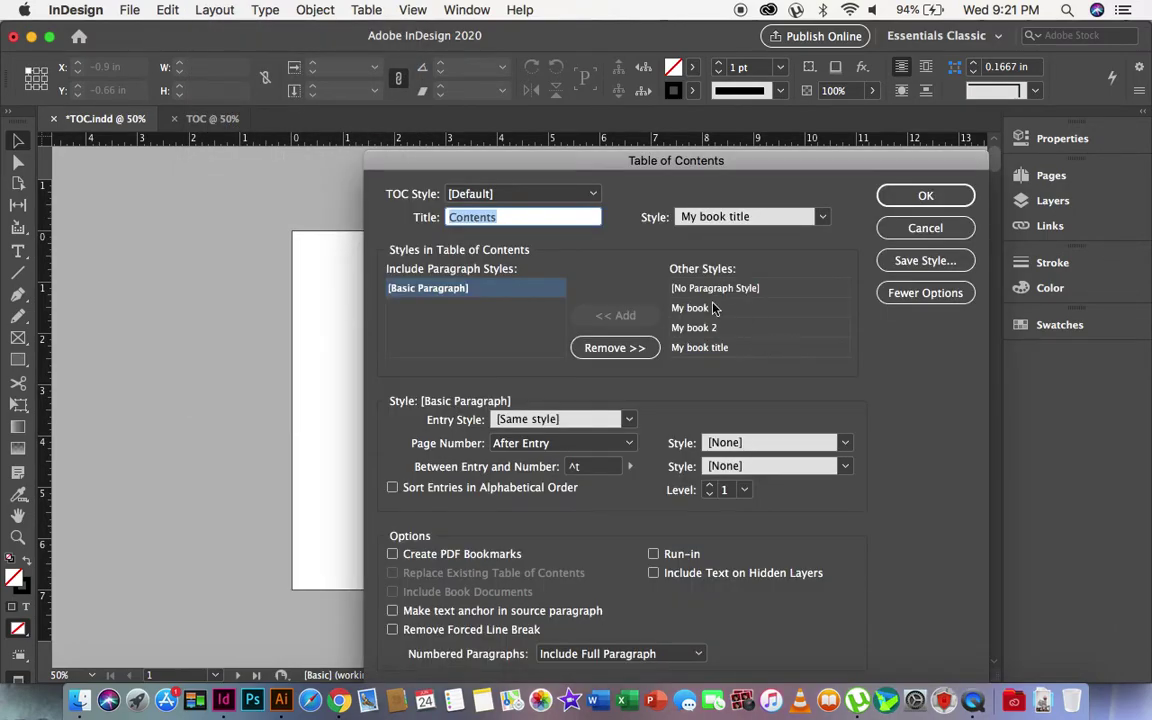
left_click(612, 346)
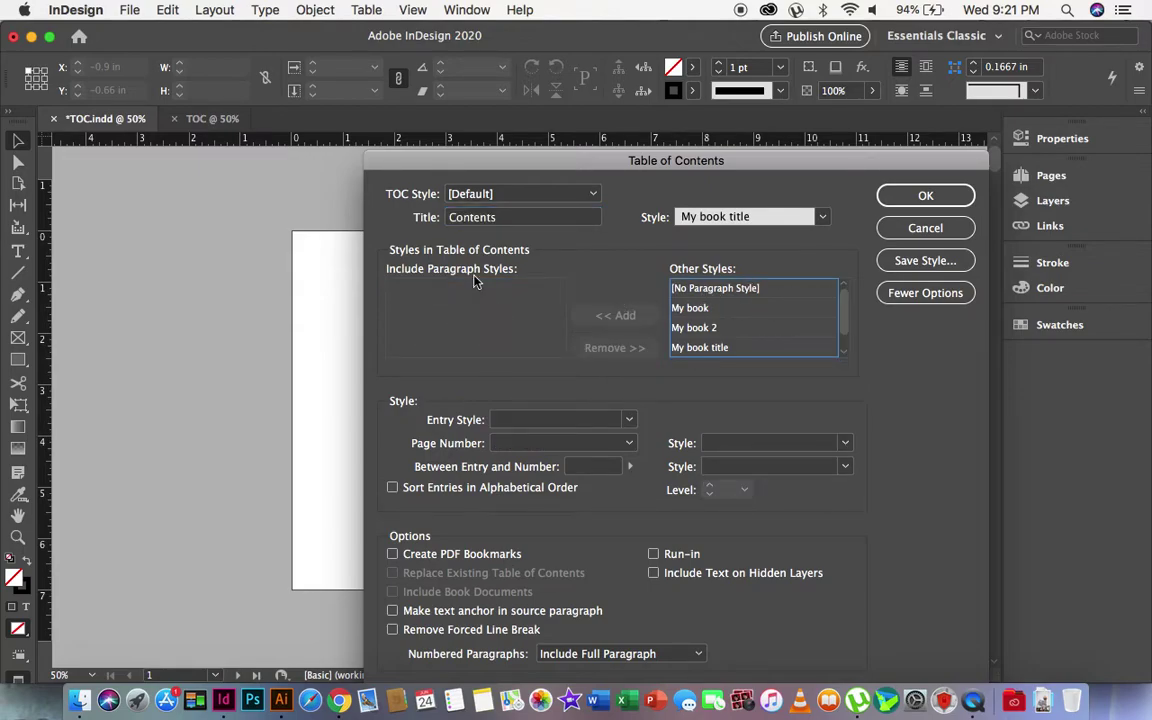
left_click_drag(667, 167, 545, 93)
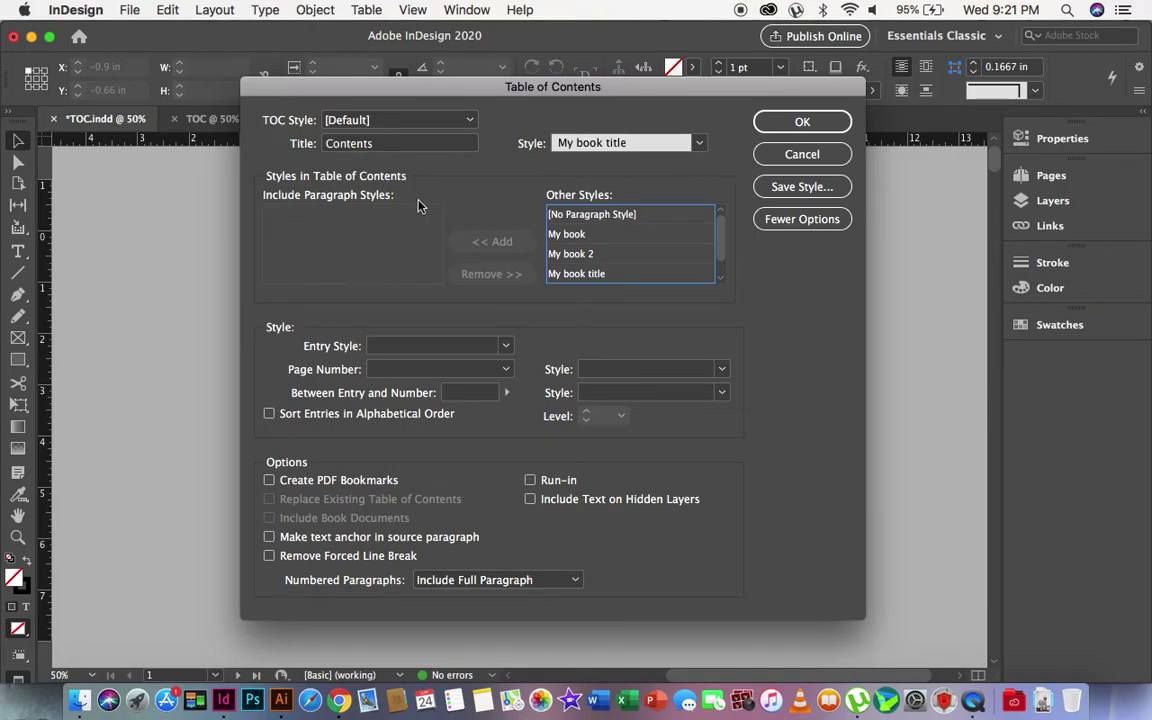
left_click(685, 142)
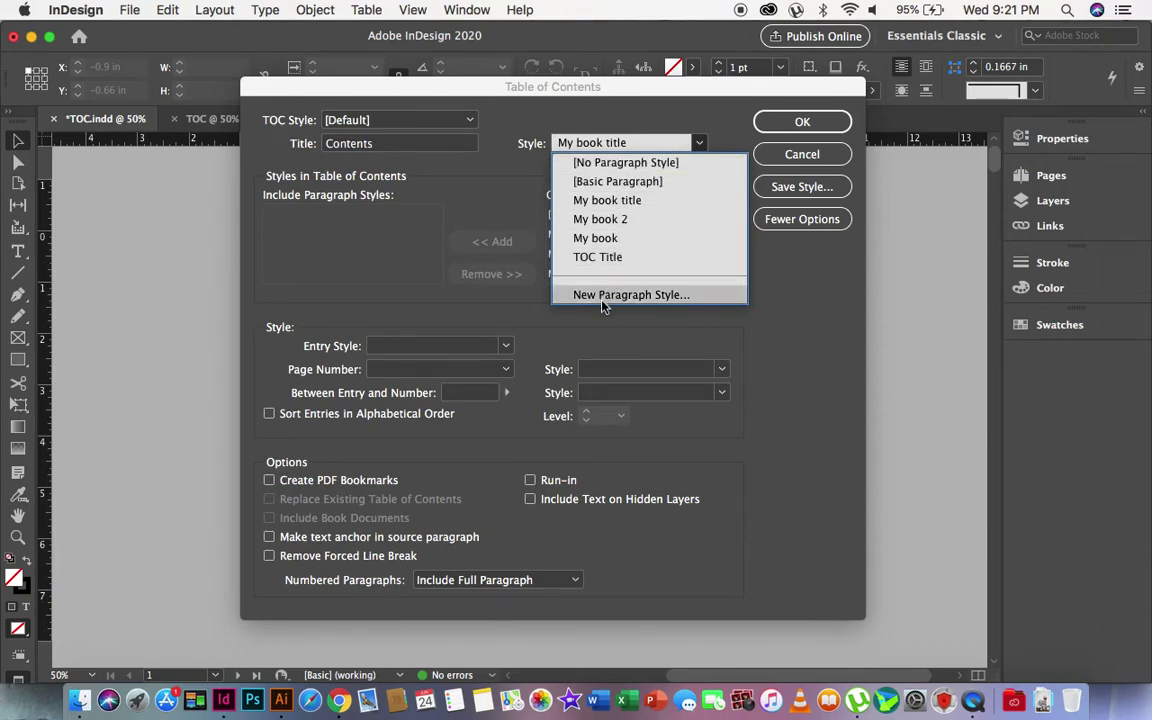
left_click(520, 103)
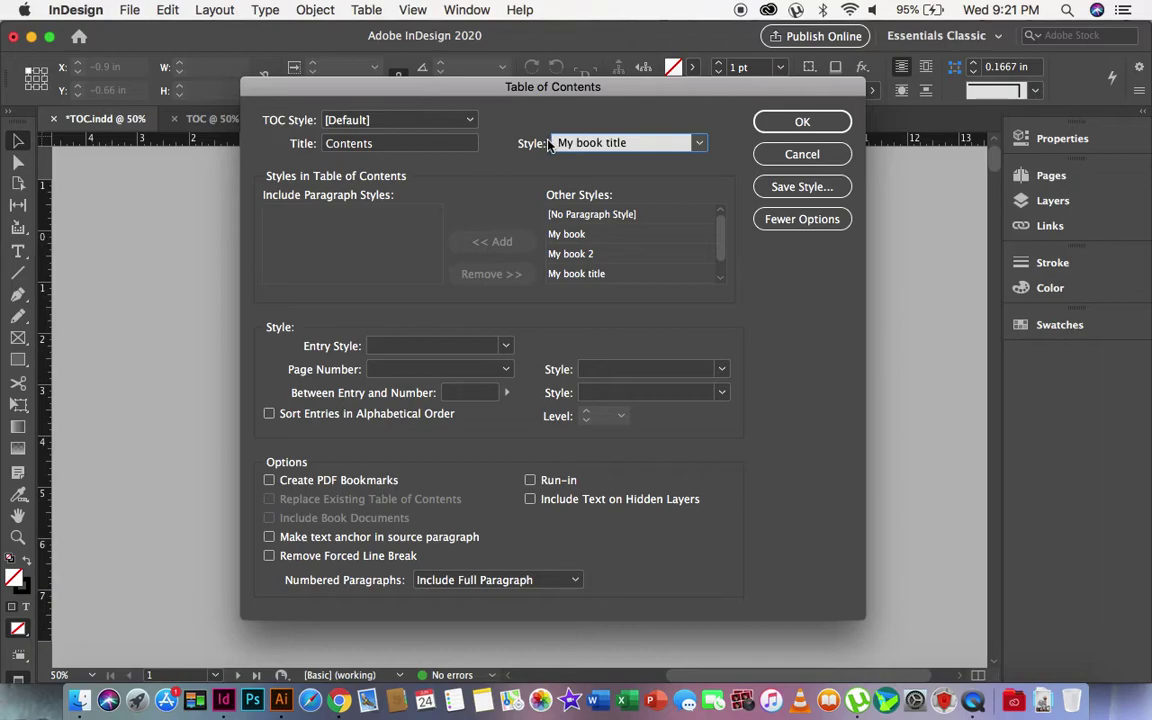
- Try generating a table of contents on page 1 from [No Paragraph Style] text, and delete the placed frame
mouse_move(723, 250)
left_mouse_down()
mouse_move(723, 262)
mouse_move(722, 239)
mouse_move(723, 266)
mouse_move(723, 233)
left_mouse_up()
left_click(598, 215)
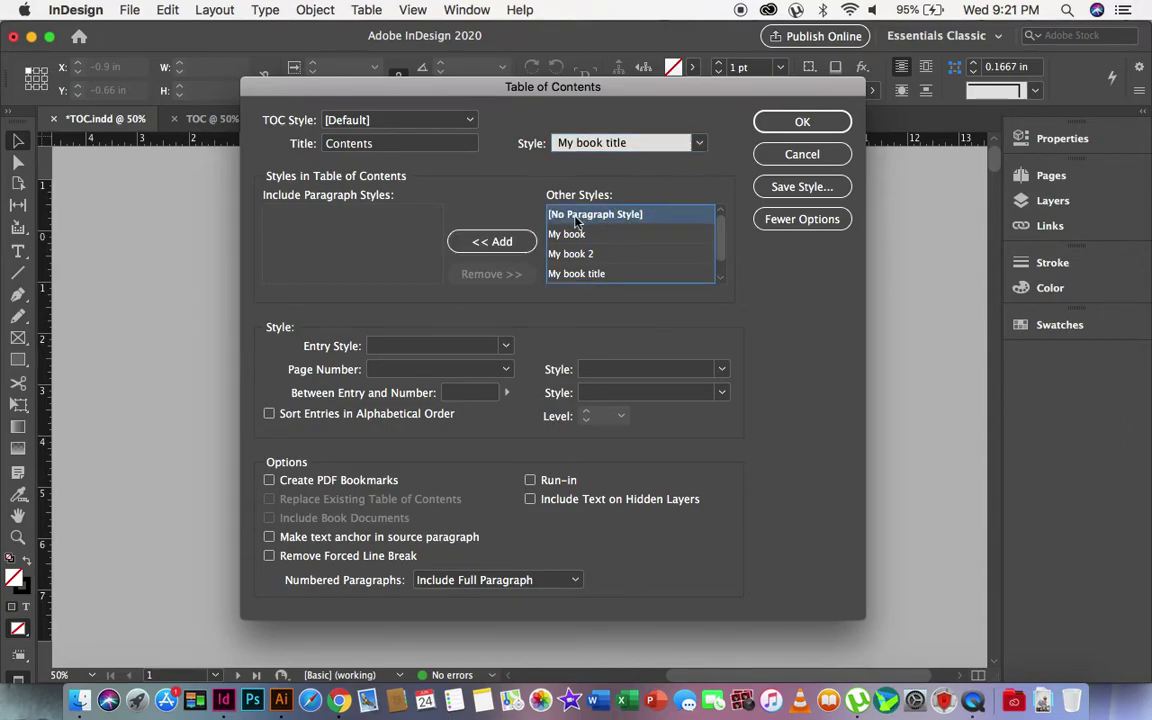
left_click(519, 242)
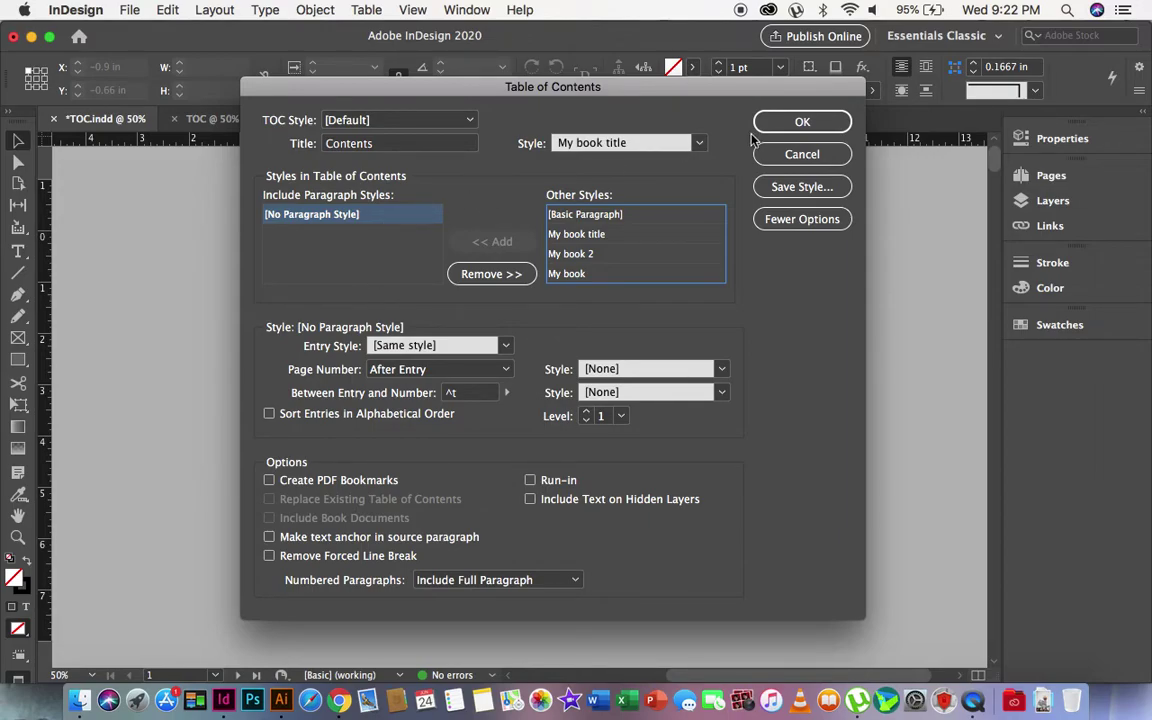
left_click(795, 123)
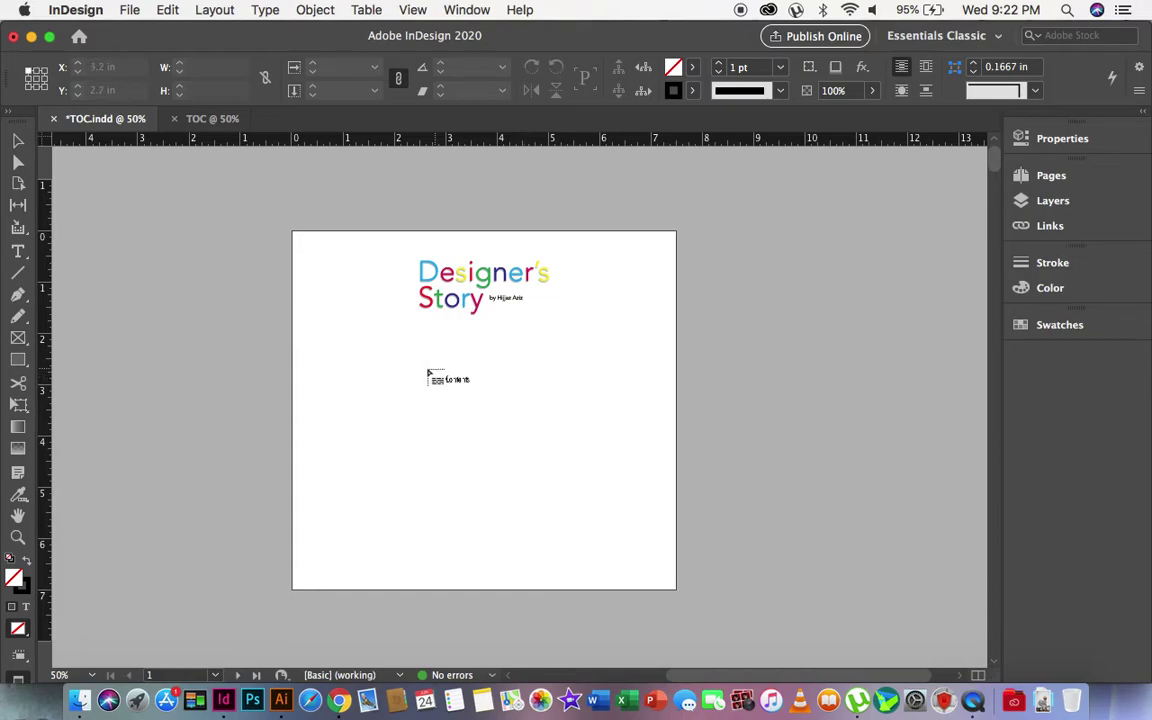
left_click_drag(419, 368, 316, 564)
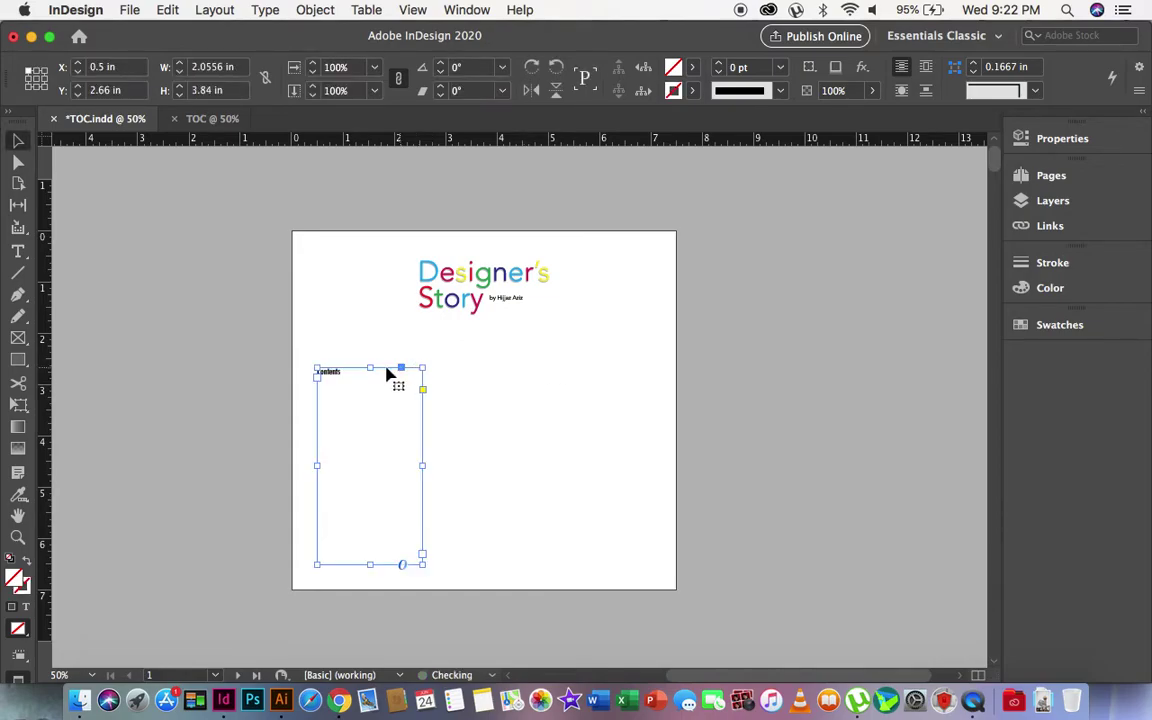
left_click(527, 387)
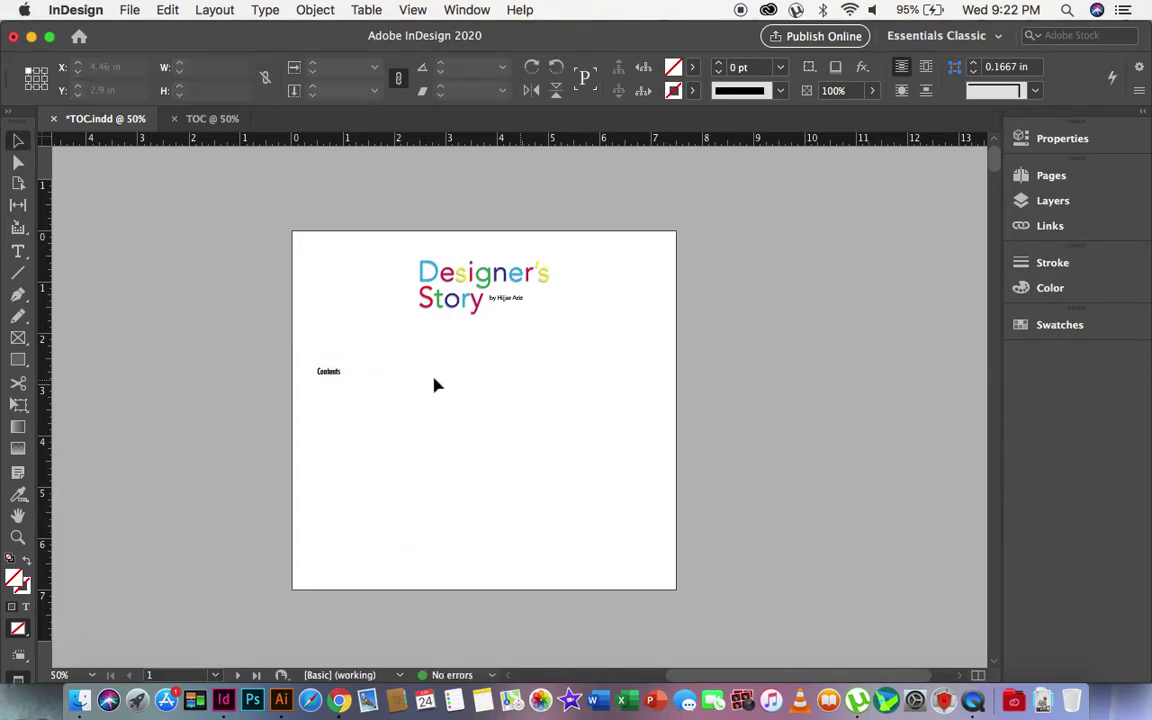
left_click(333, 375)
key("Delete")
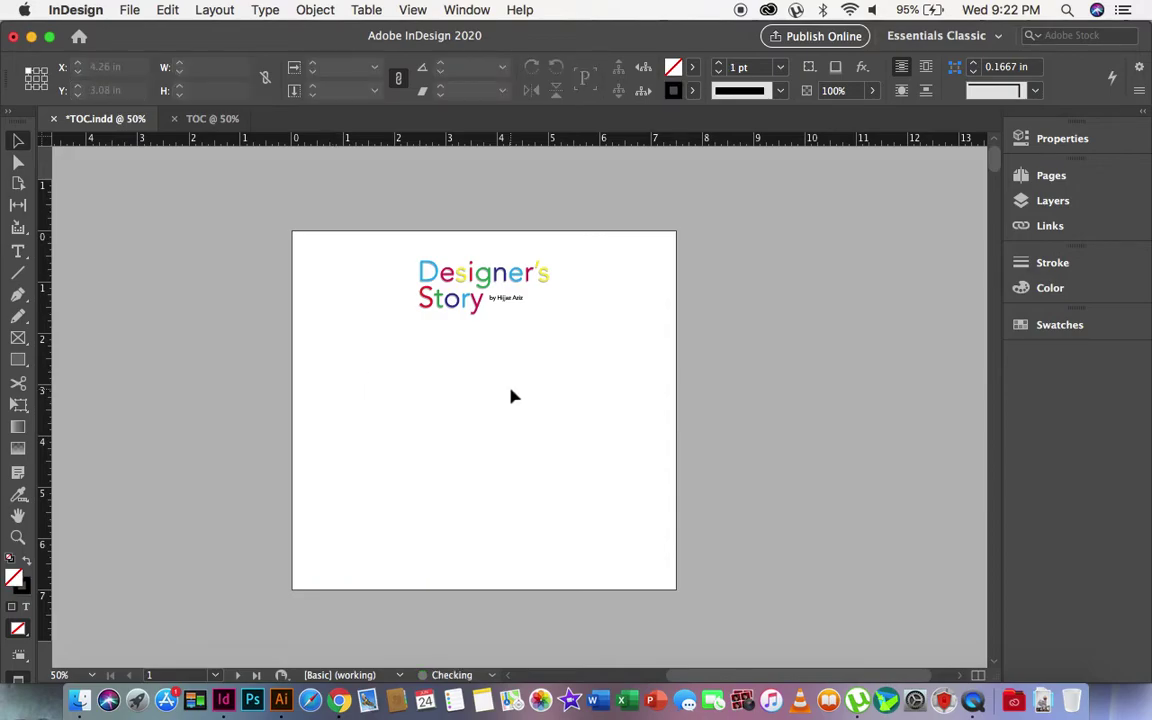
- Generate a table of contents that includes the [Basic Paragraph] style and place it below the title on page 1
left_click(212, 9)
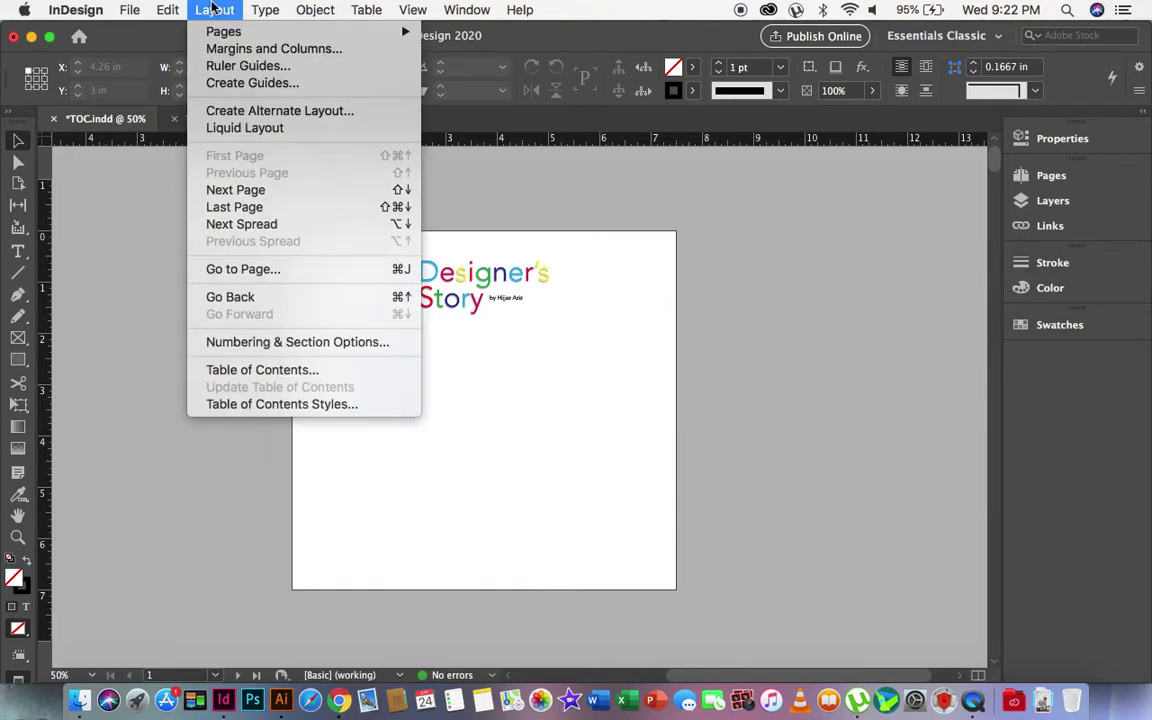
left_click(236, 370)
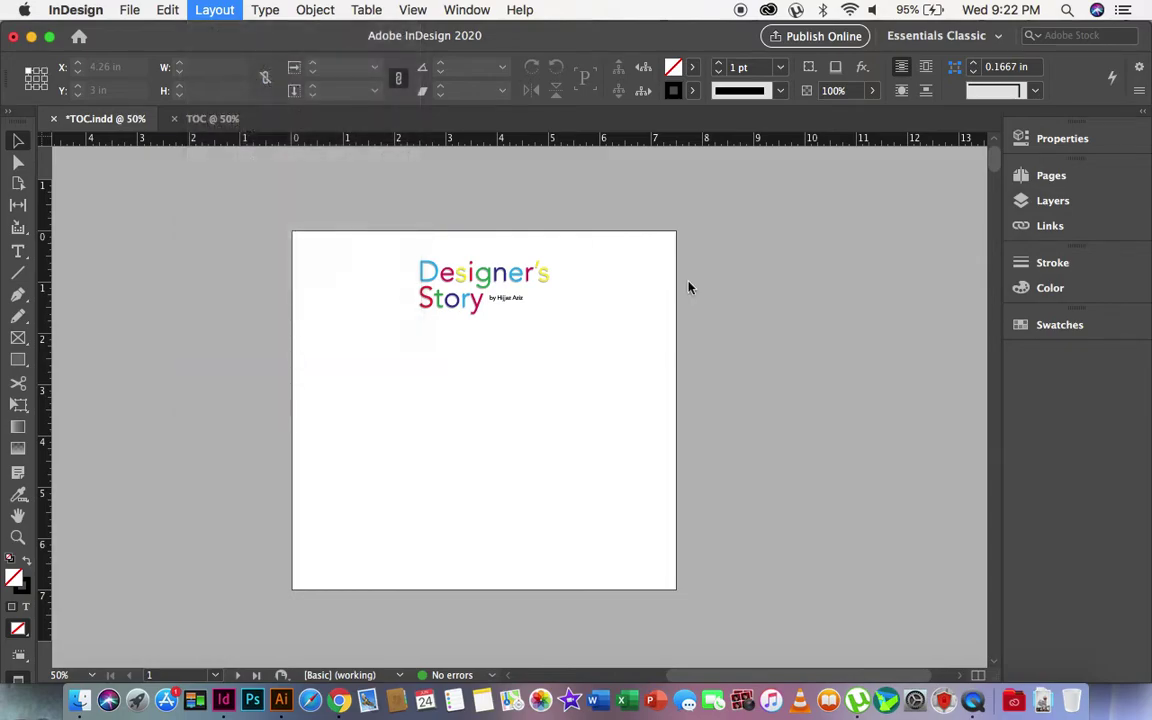
left_click(512, 273)
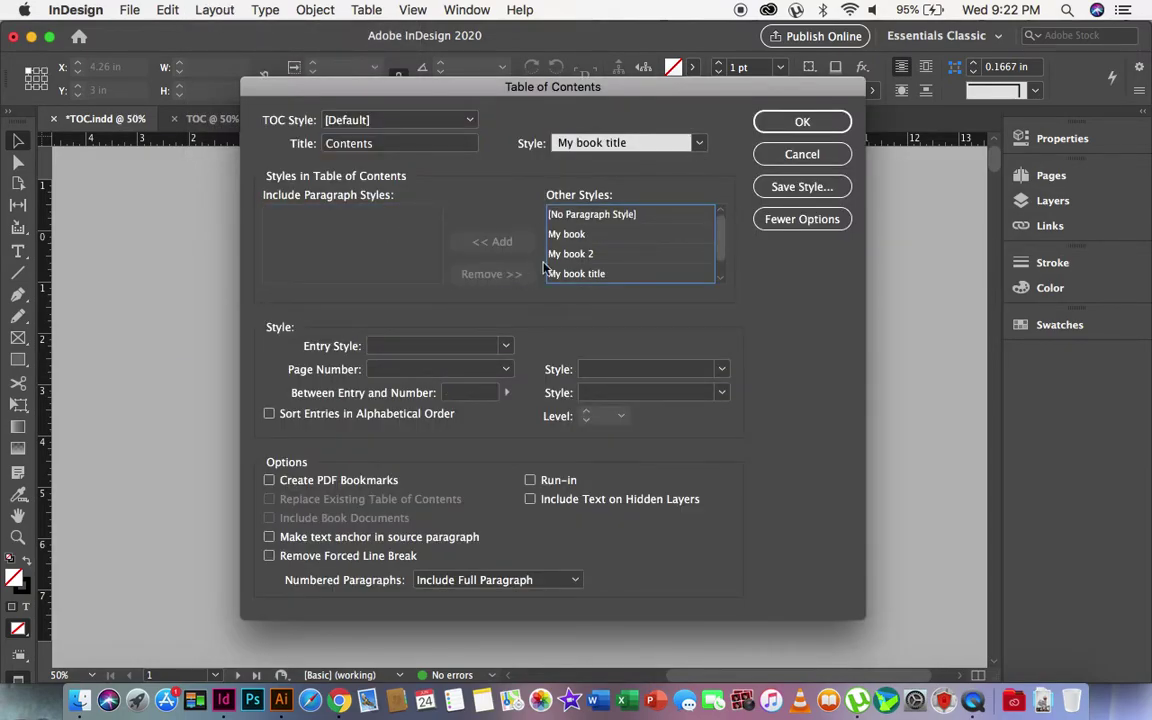
scroll(612, 270, "down", 1)
left_click(612, 273)
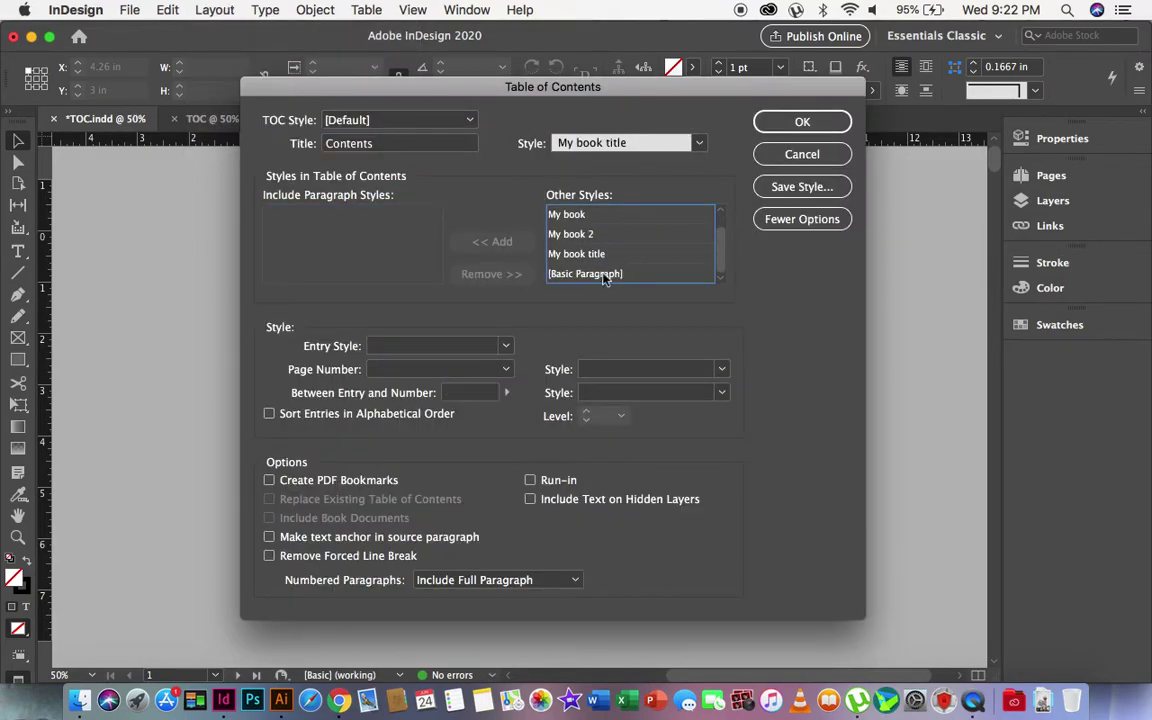
left_click(490, 241)
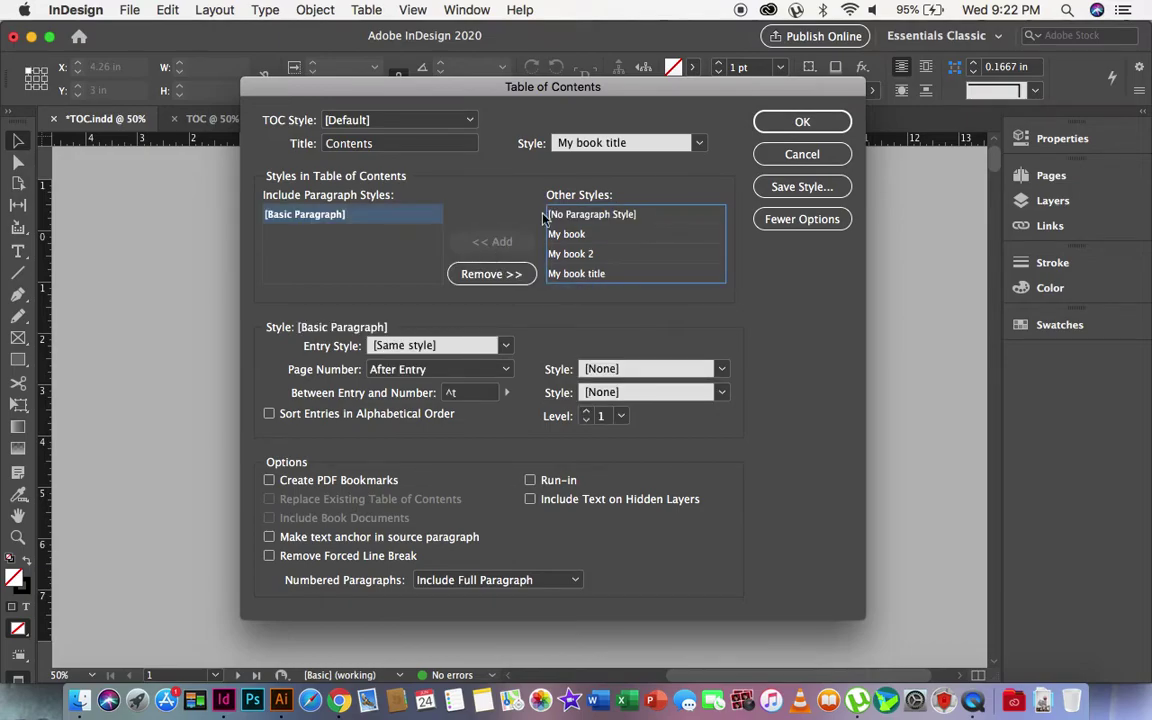
left_click(805, 122)
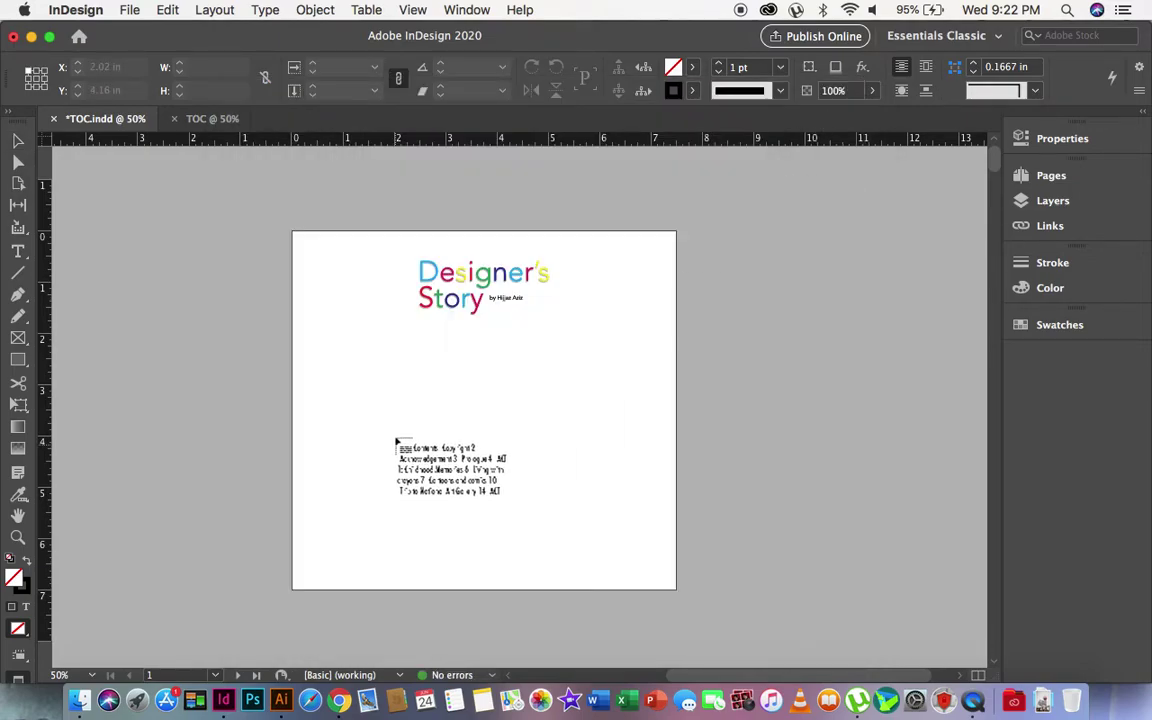
left_click(423, 379)
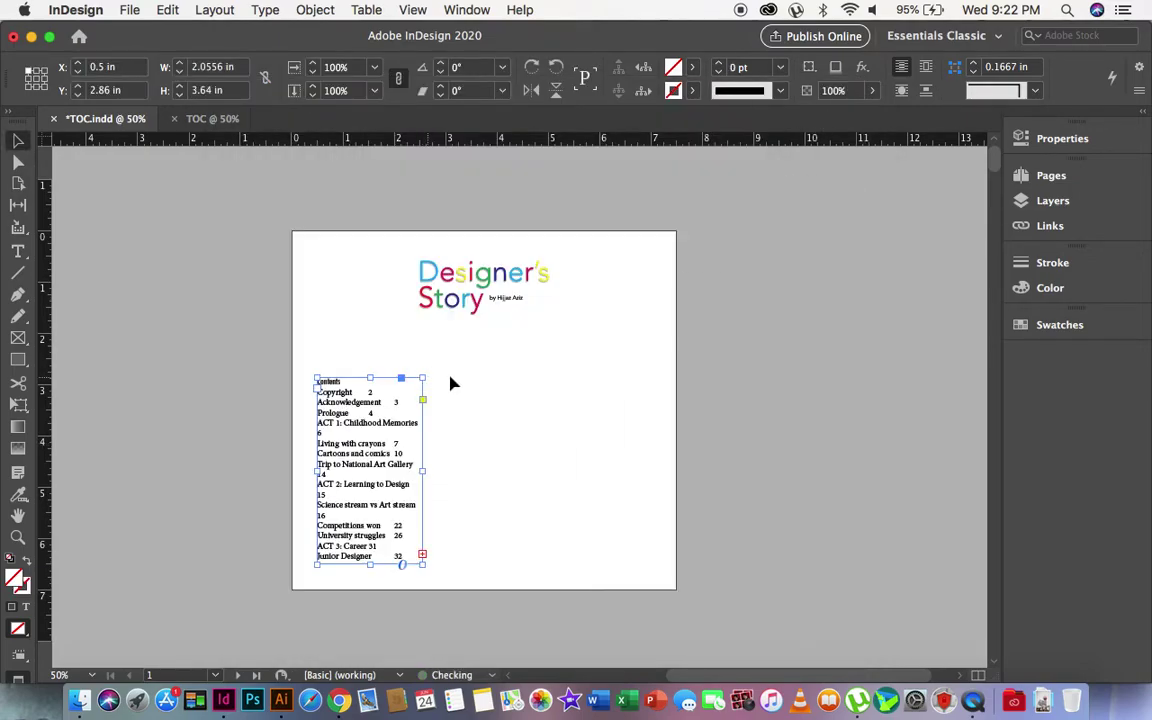
- Resize the table of contents frame to about 3.83 by 3.84 in and position it below the Designer's Story title
left_click_drag(421, 563, 623, 636)
left_click_drag(365, 487, 432, 437)
scroll(198, 404, "down", 10)
scroll(198, 404, "up", 3)
scroll(198, 404, "left", 3)
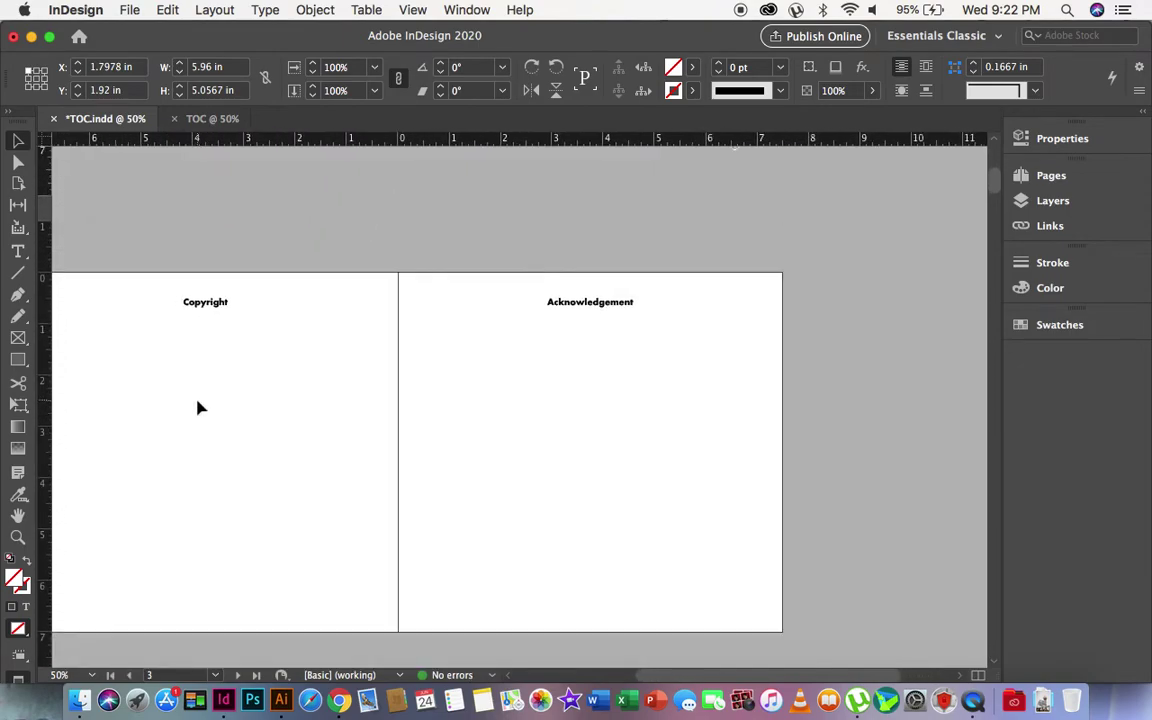
scroll(316, 470, "down", 3)
scroll(316, 470, "up", 10)
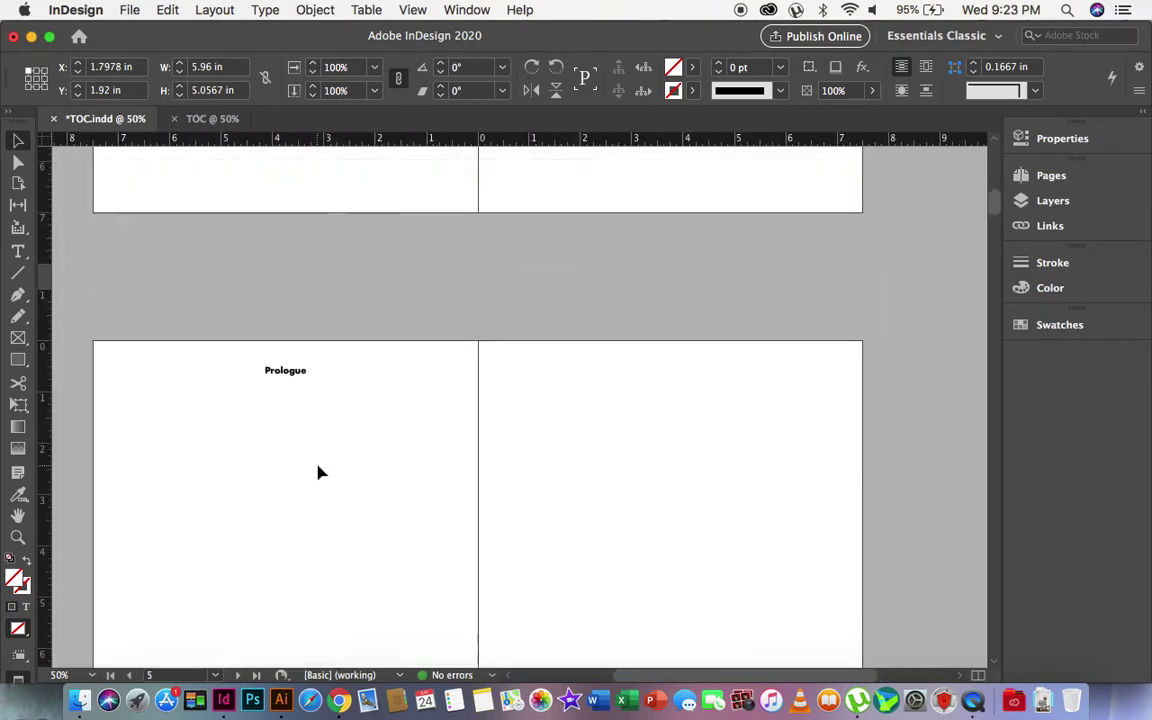
scroll(316, 470, "right", 3)
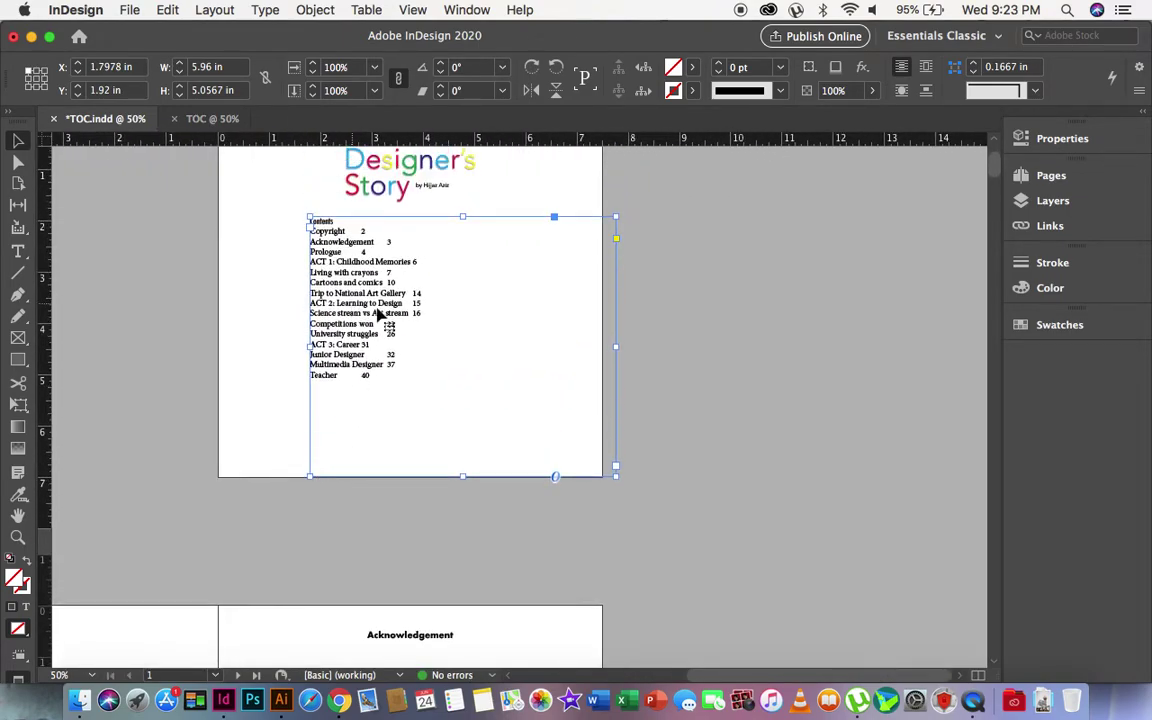
left_click_drag(615, 474, 506, 410)
- Examine the contents entries up close and check the page number style options in the Table of Contents settings
left_click(17, 537)
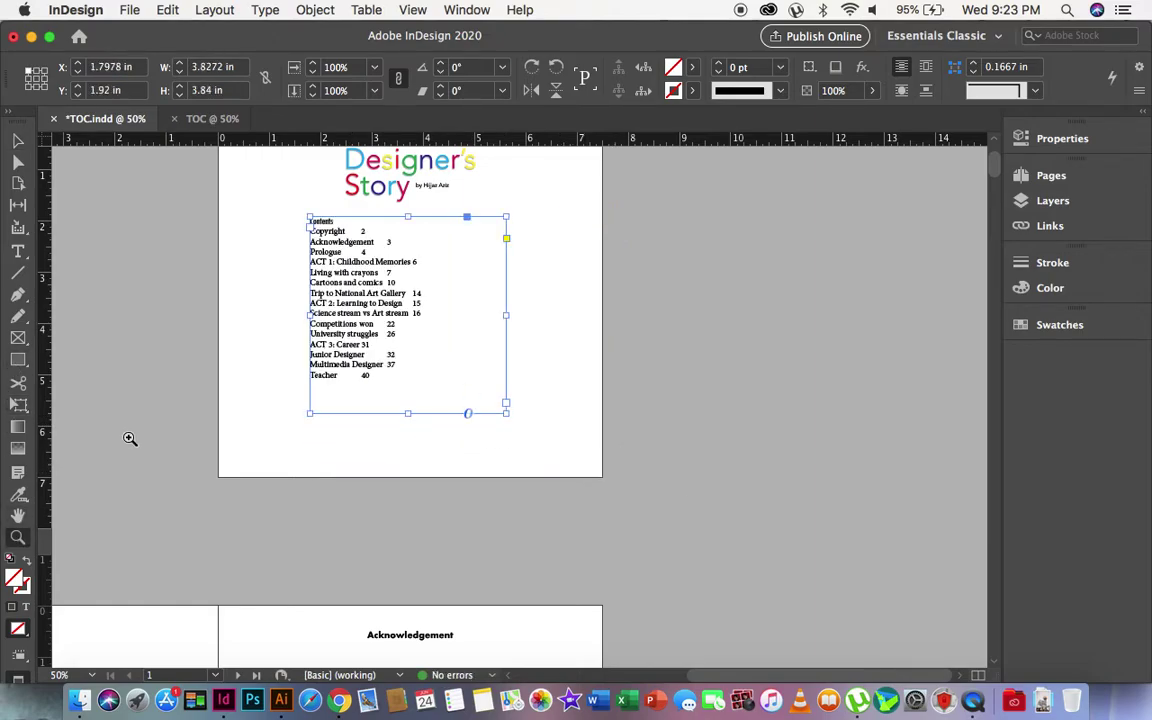
left_click(345, 302)
scroll(672, 296, "right", 5)
scroll(672, 296, "down", 1)
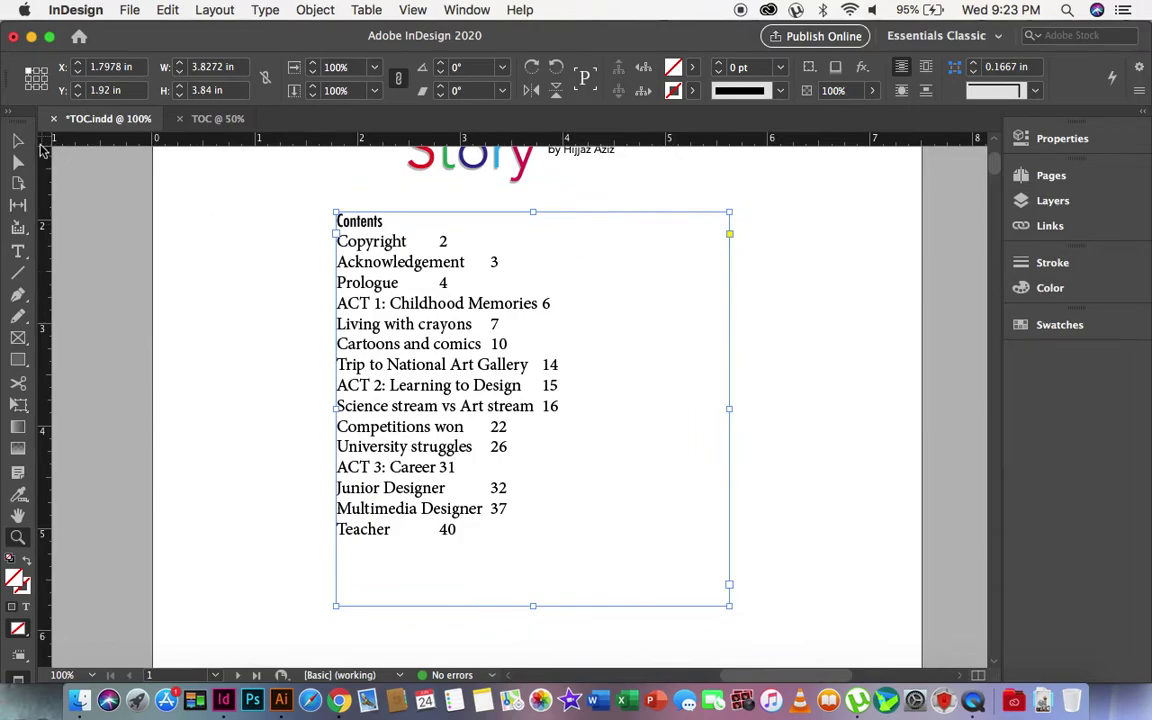
key("v")
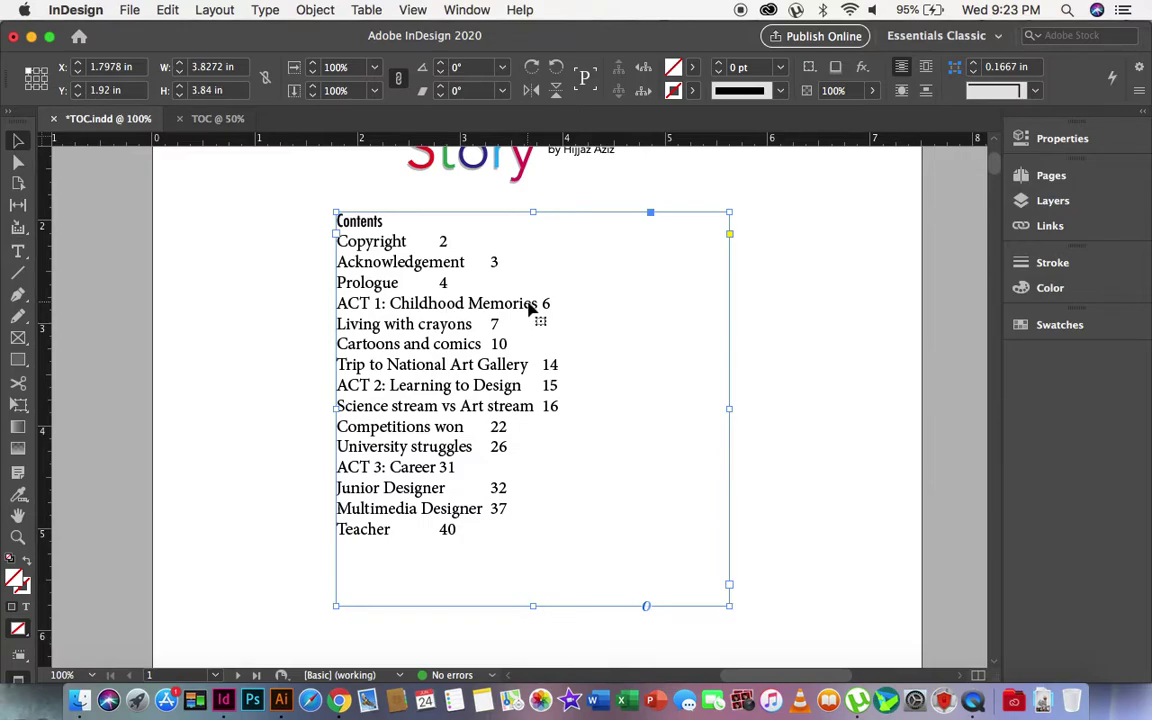
left_click(221, 10)
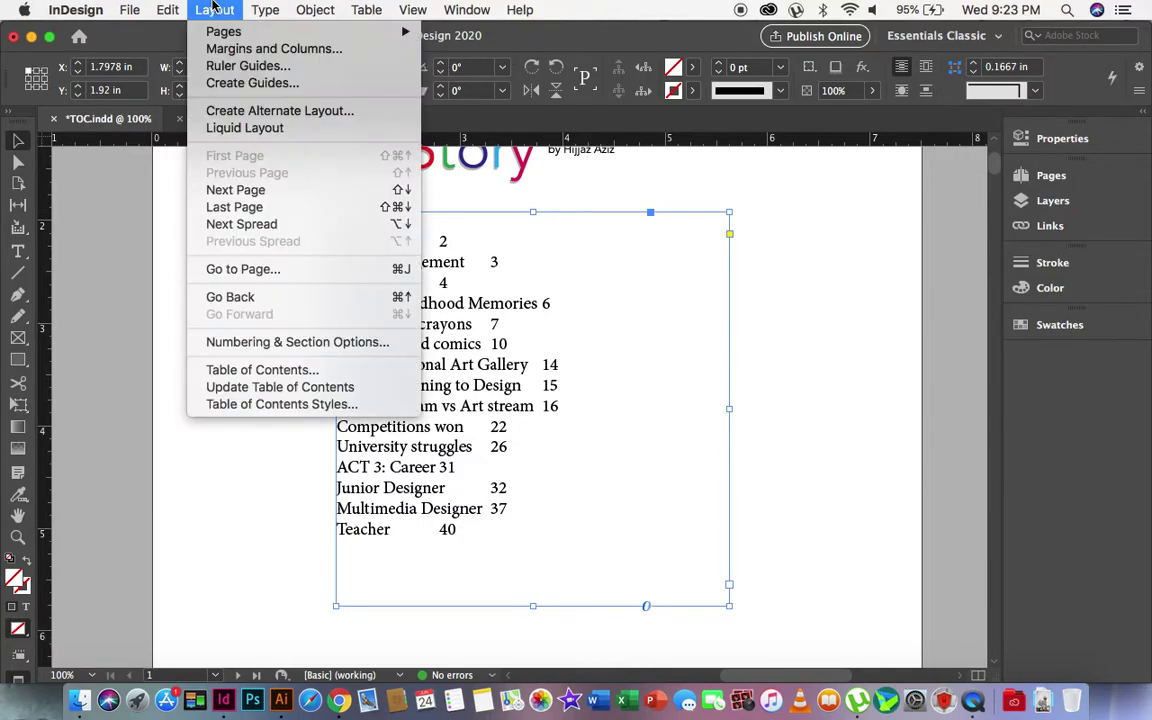
left_click(258, 371)
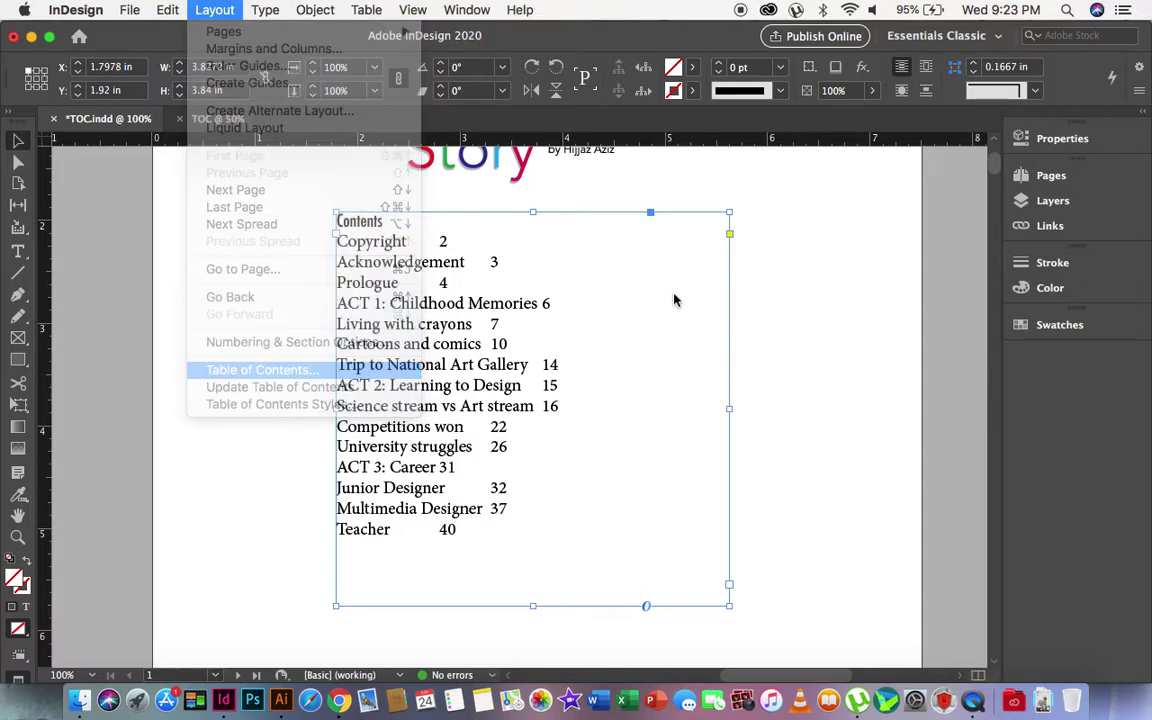
left_click(612, 370)
left_click(688, 331)
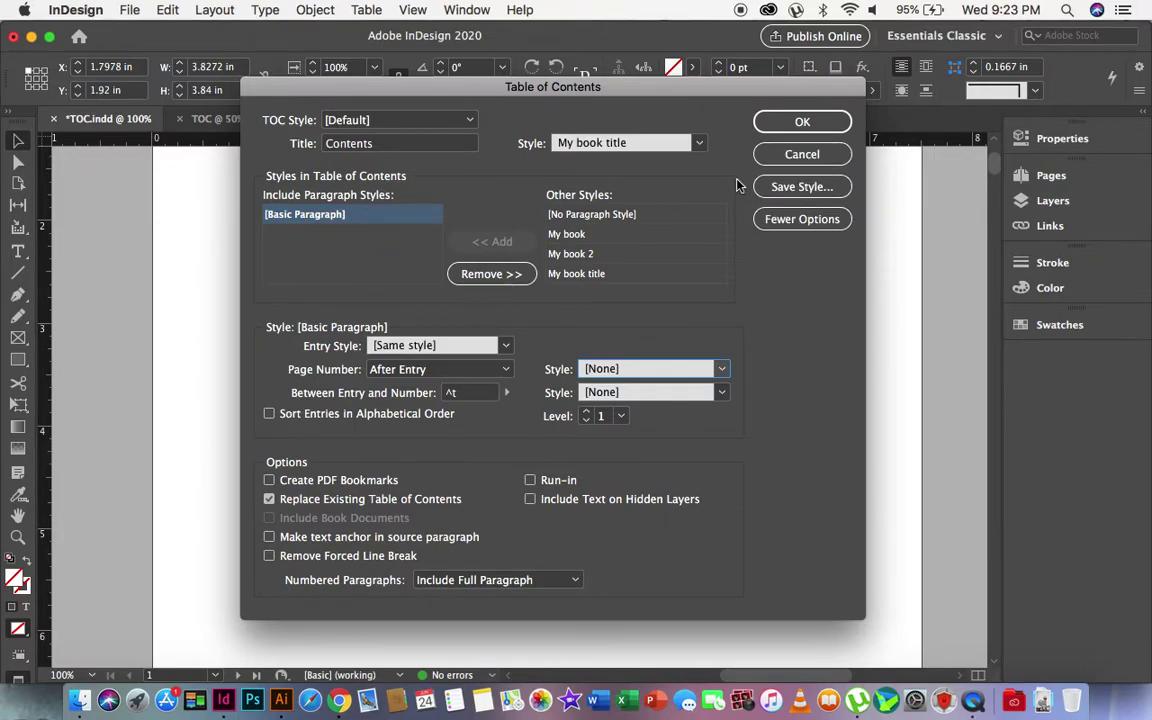
left_click(801, 155)
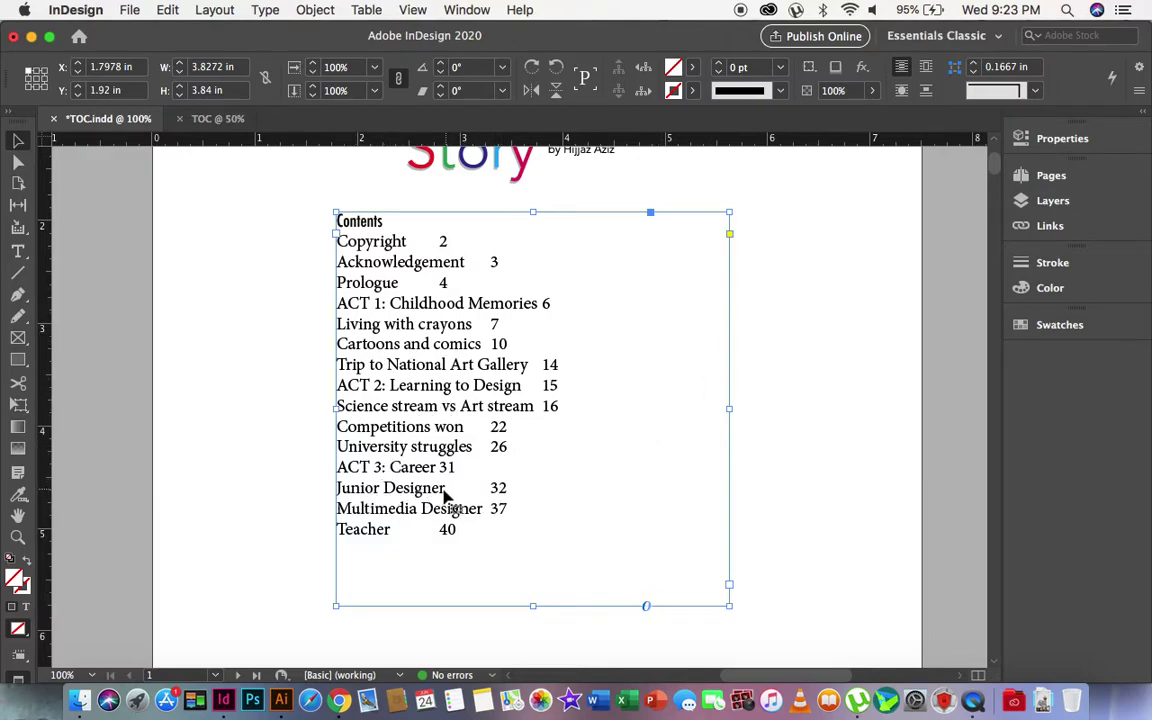
- Go to page 32 to check the Junior Designer heading against its contents entry, and return to the list on page 1
left_click(216, 676)
left_click(170, 617)
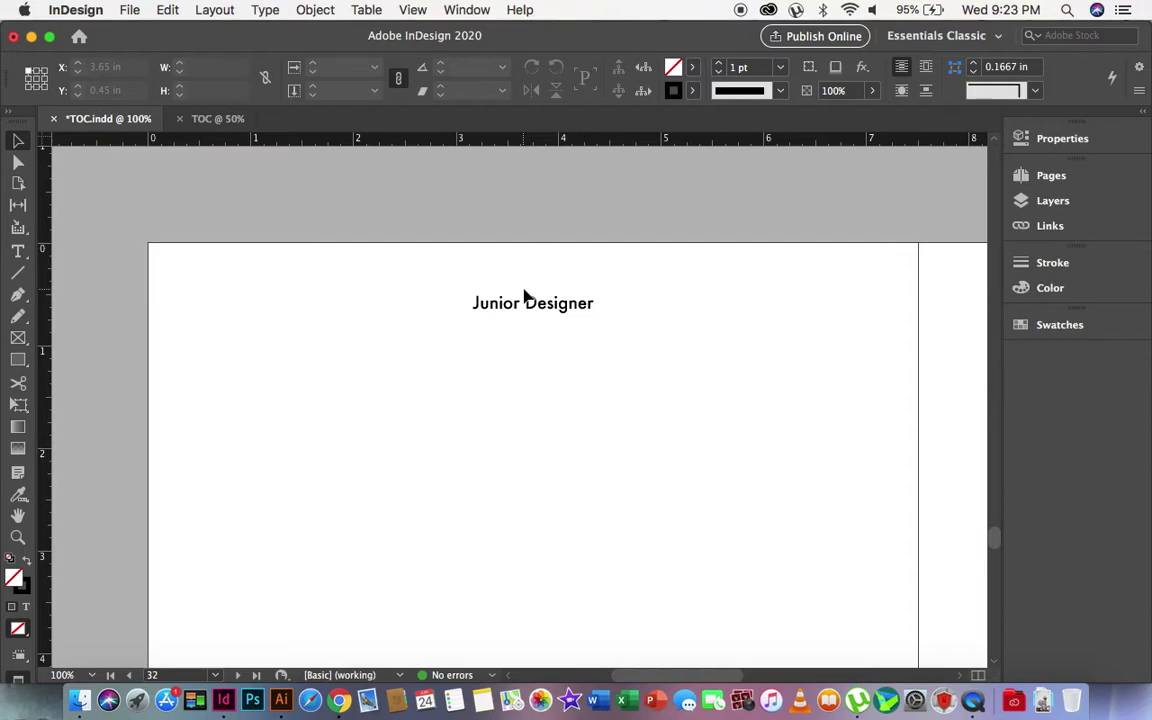
scroll(524, 296, "down", 2)
scroll(380, 517, "up", 5)
key("super+shift+Page_Up")
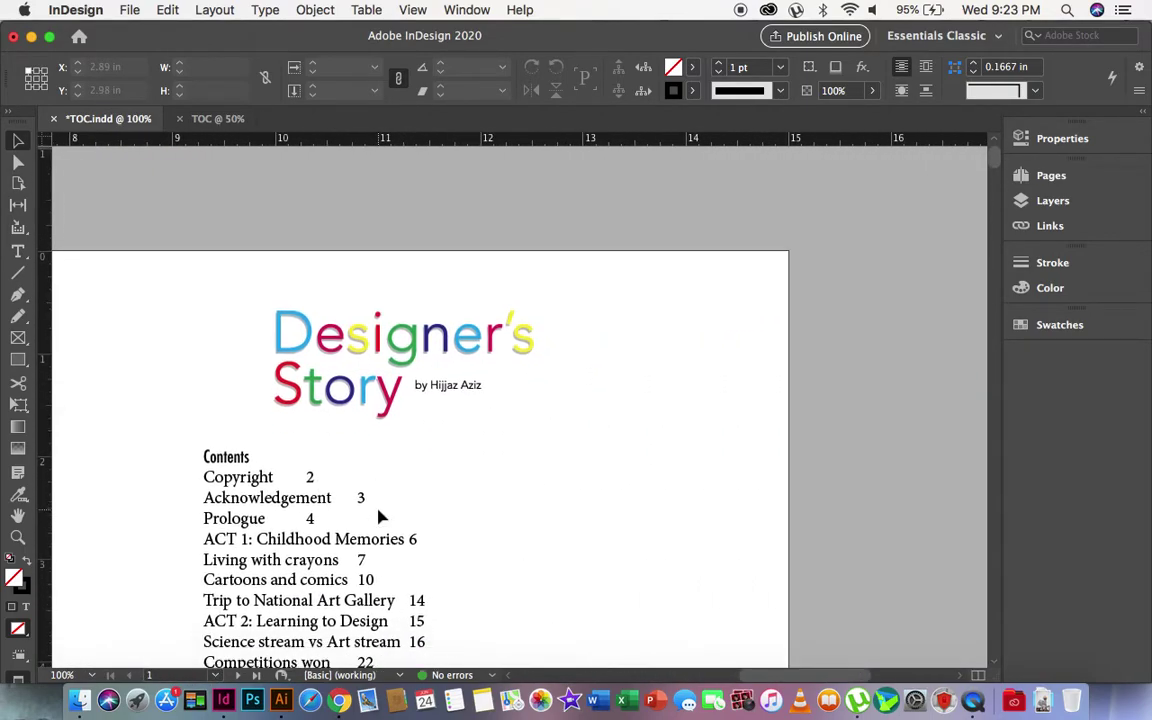
scroll(380, 517, "down", 3)
scroll(380, 517, "left", 2)
left_click(305, 565)
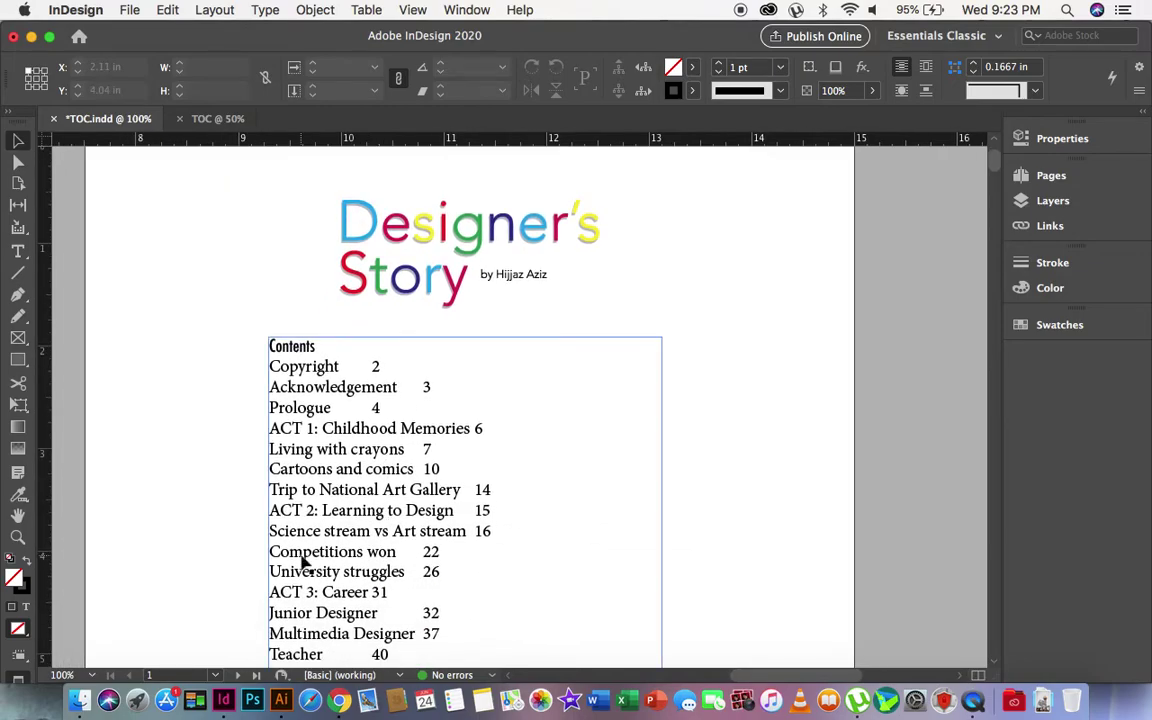
scroll(305, 565, "down", 3)
scroll(305, 565, "left", 1)
left_click(345, 437)
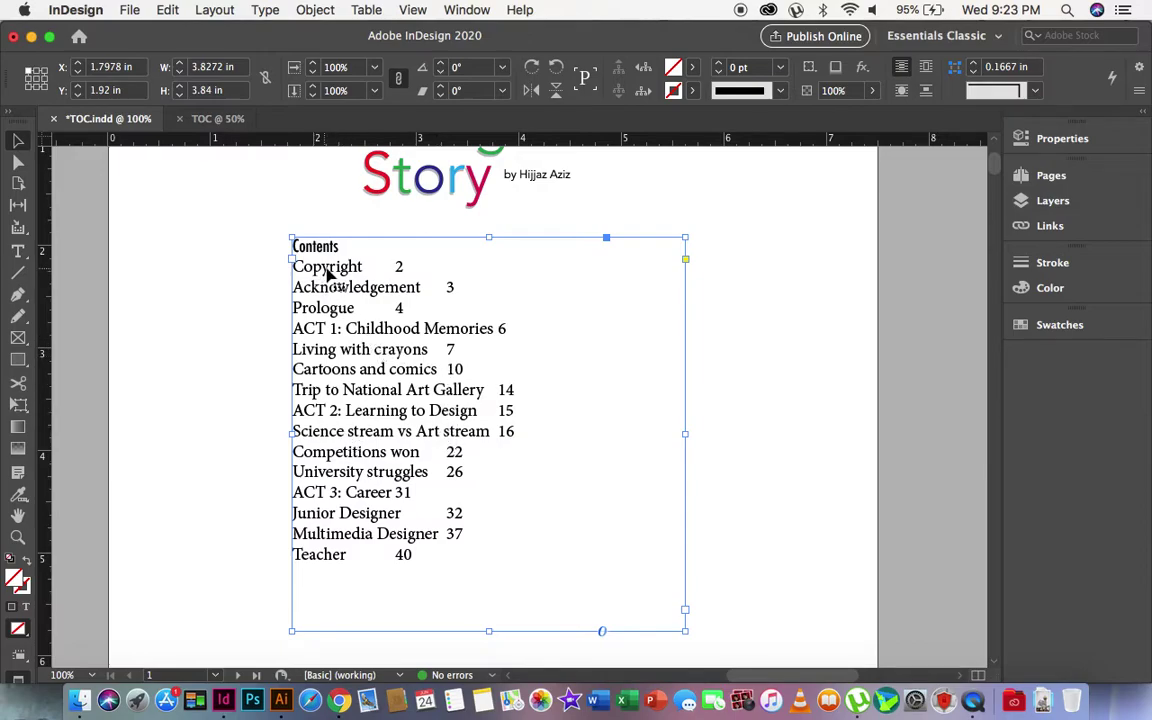
left_click(212, 118)
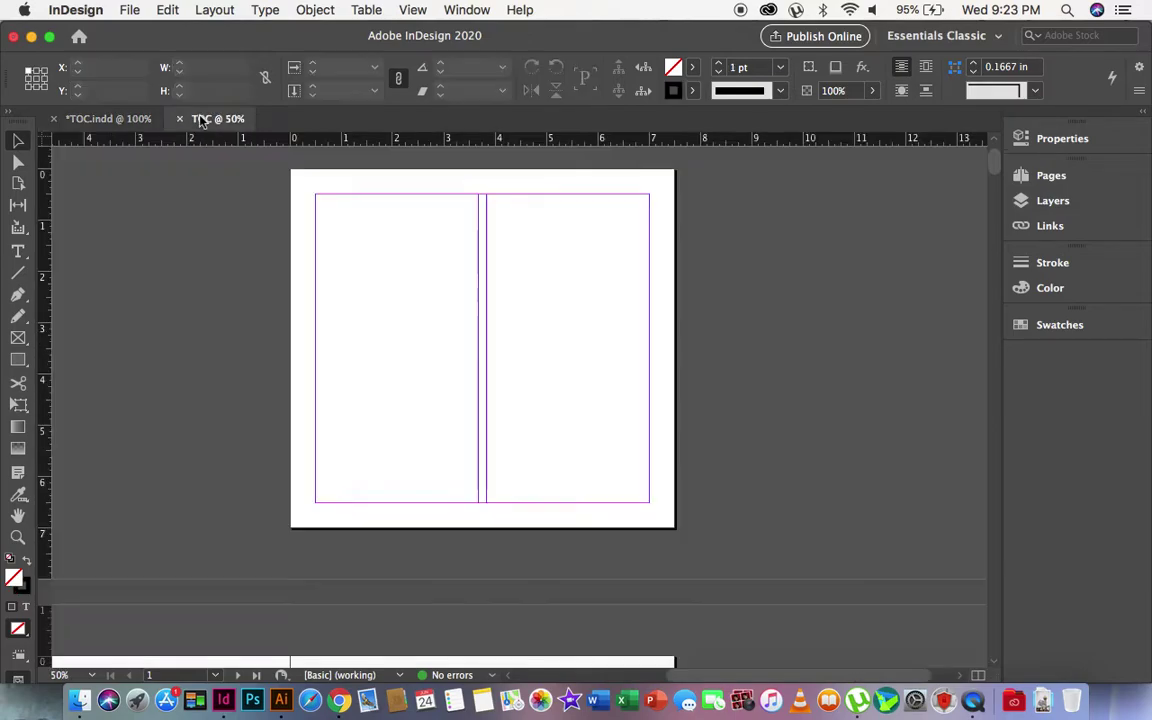
left_click(100, 118)
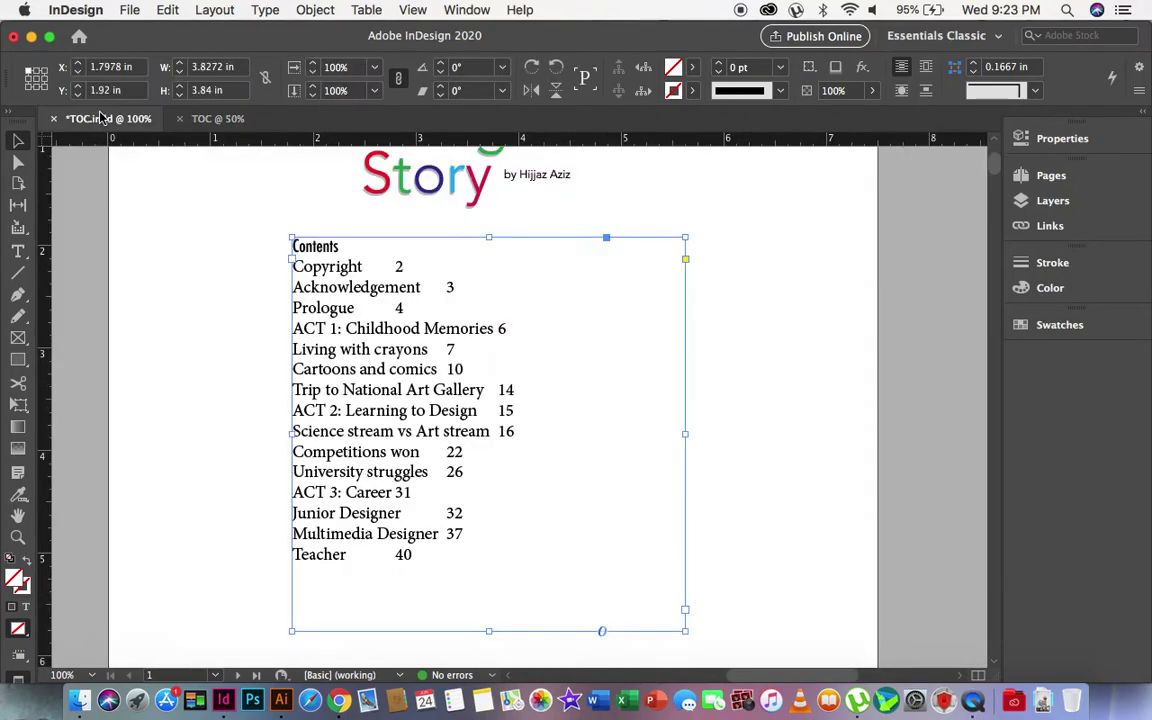
- Delete the Contents heading and its empty line from the table of contents frame
double_click(336, 250)
left_click_drag(347, 244, 265, 250)
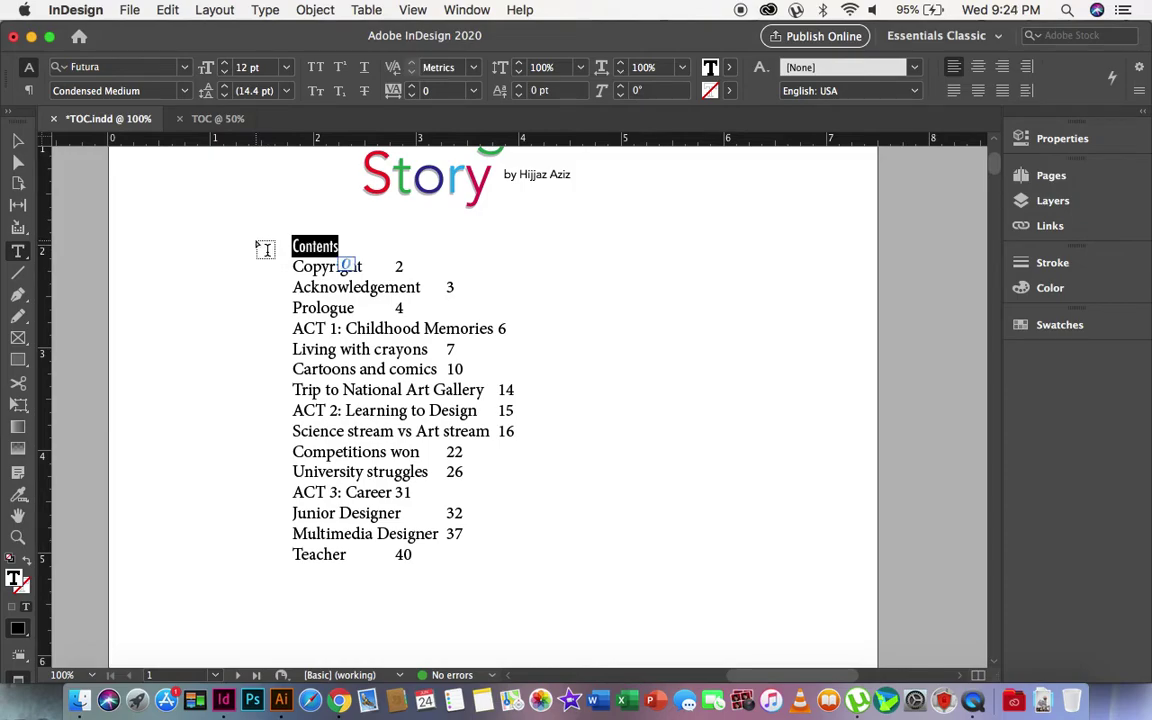
key("BackSpace")
key("Down")
key("BackSpace")
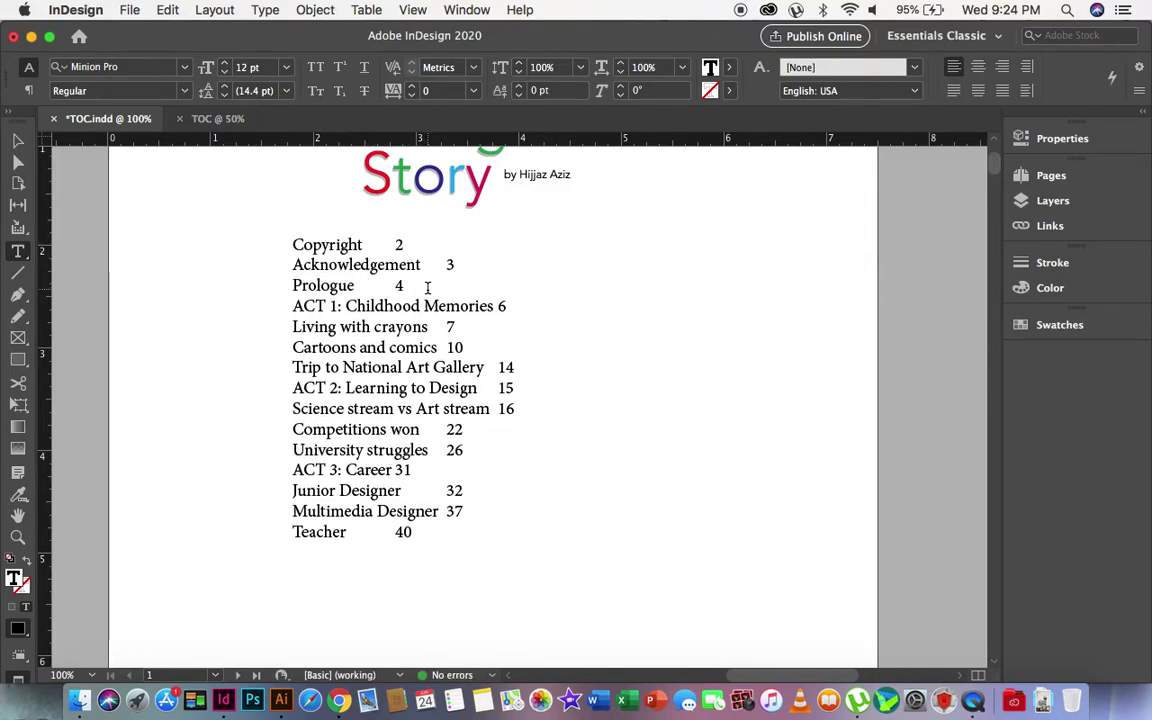
- Insert a blank line before each of the ACT 1, ACT 2 and ACT 3 entries in the contents list
key("Return")
left_click(472, 369)
key("Return")
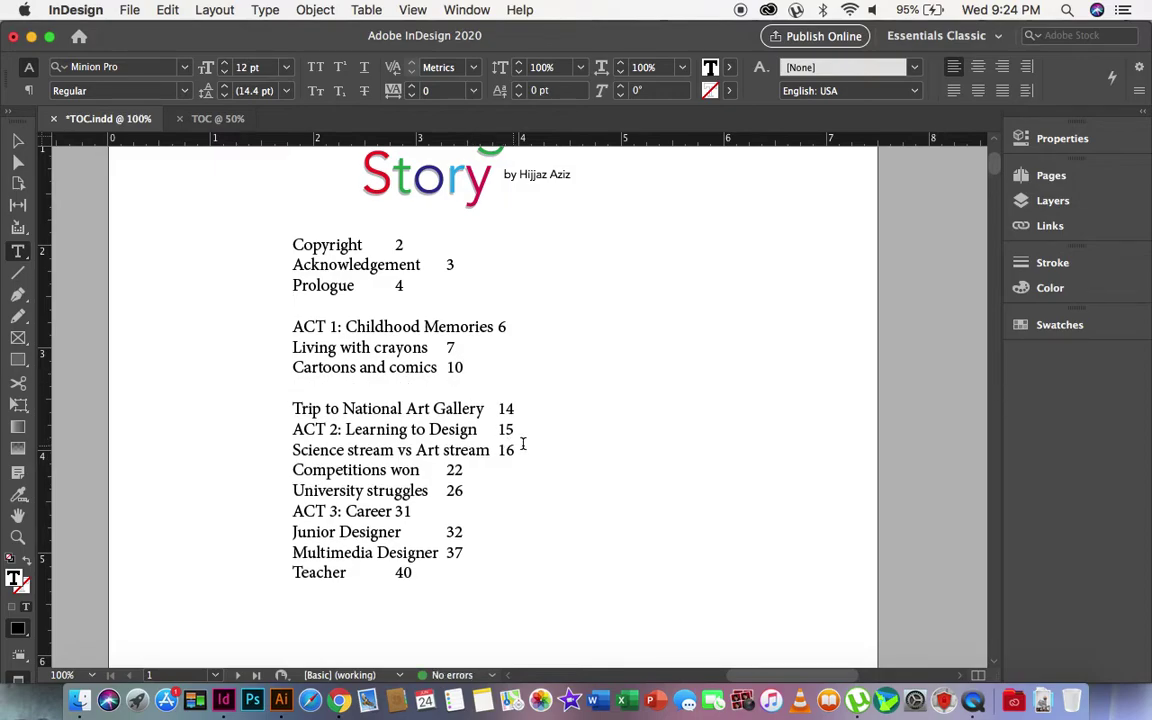
key("BackSpace")
left_click(520, 390)
key("Return")
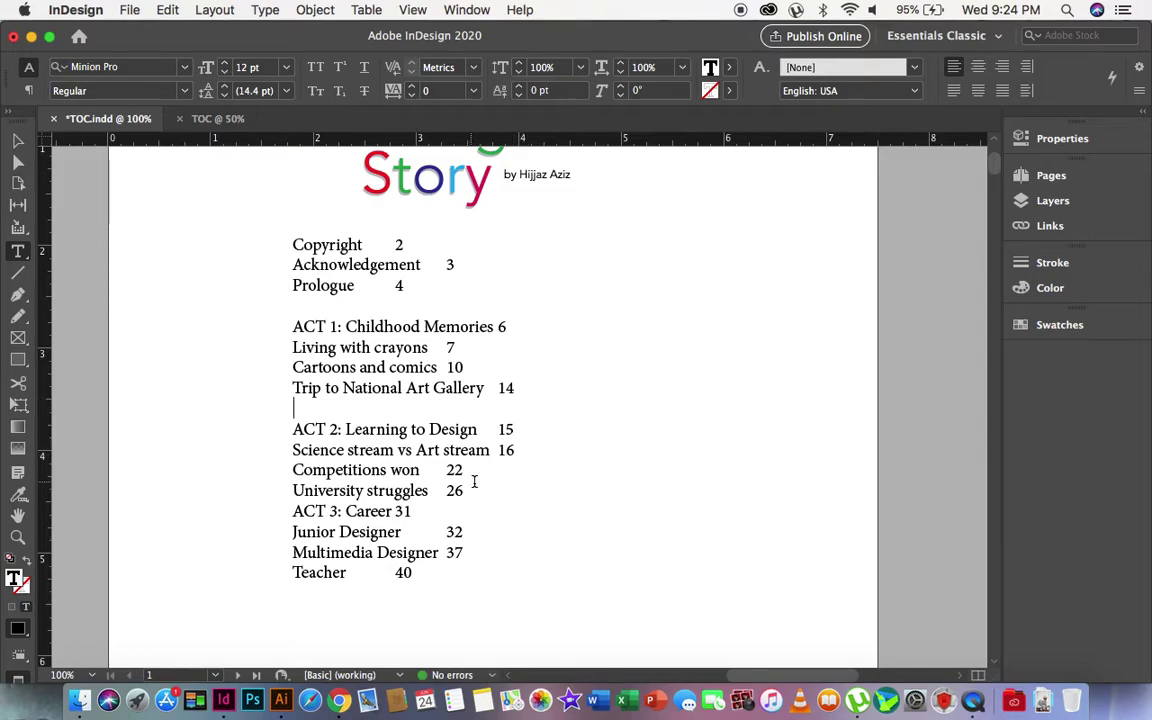
key("Return")
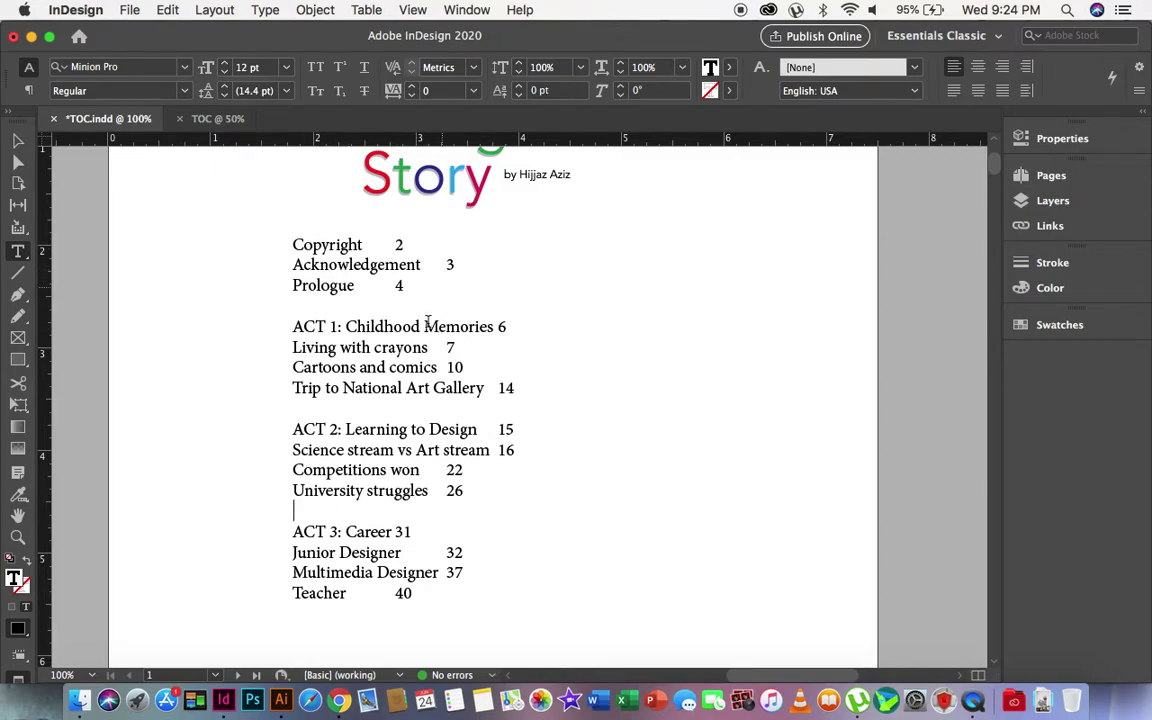
left_click(18, 140)
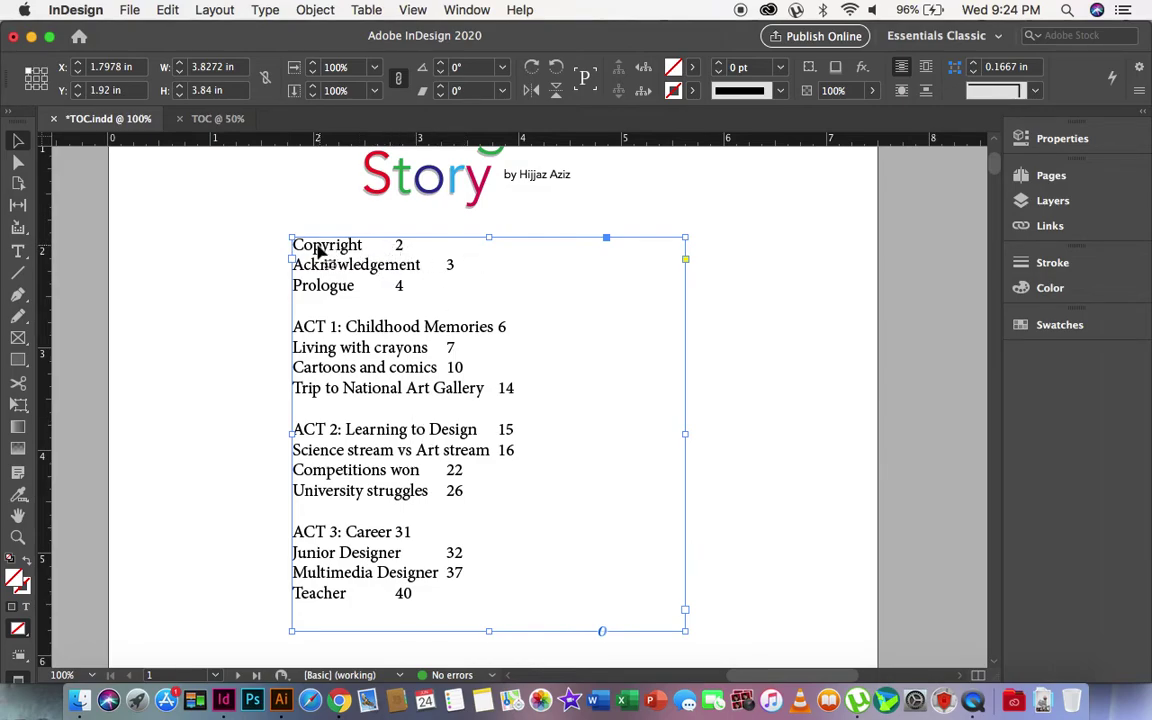
left_click(278, 226)
key("t")
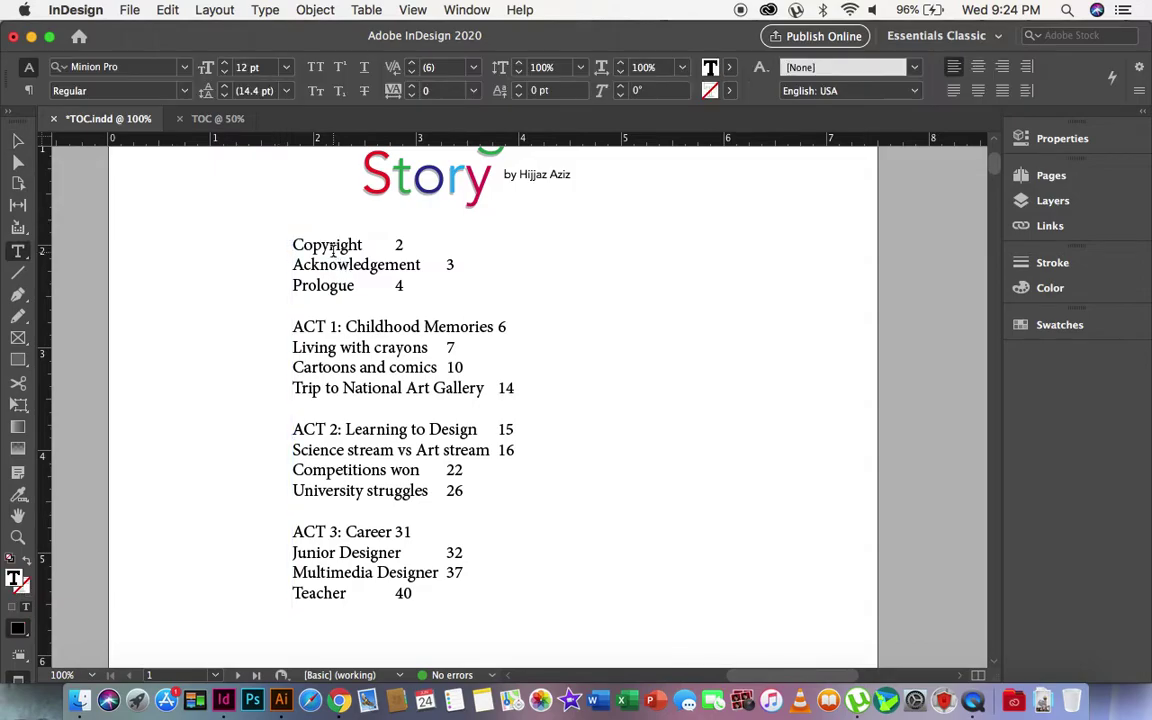
left_click(18, 141)
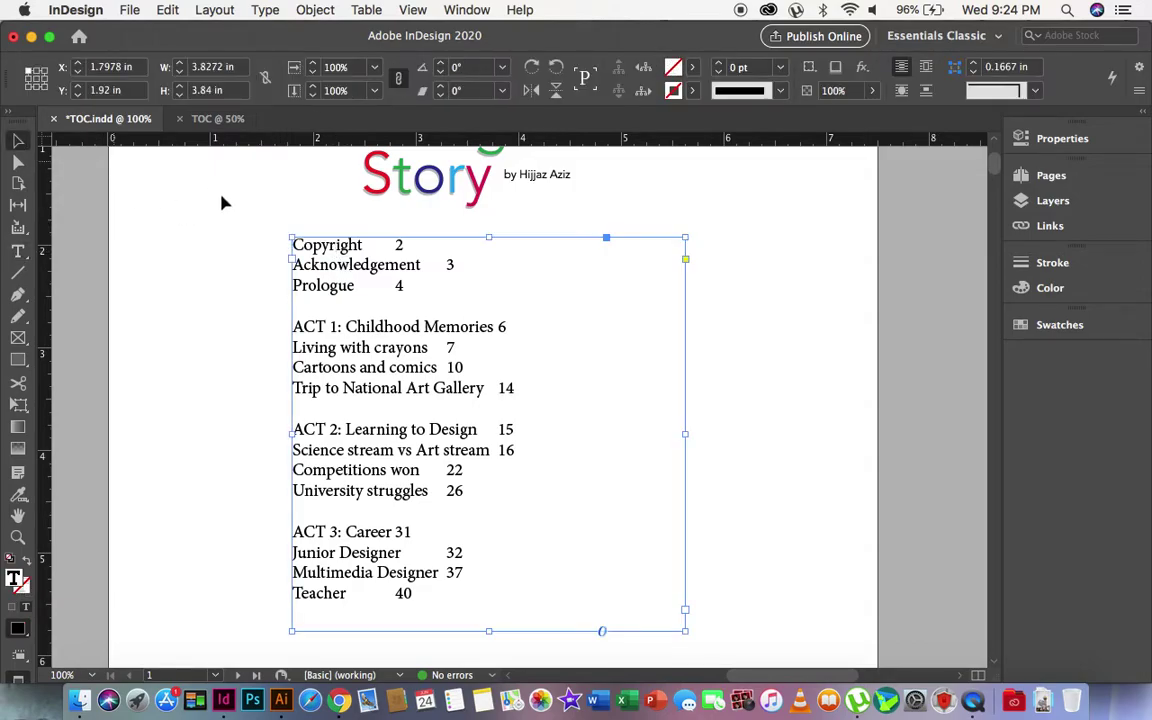
- Align the Copyright entry's page number to the frame's right edge with a right indent tab
double_click(337, 266)
left_click(398, 244)
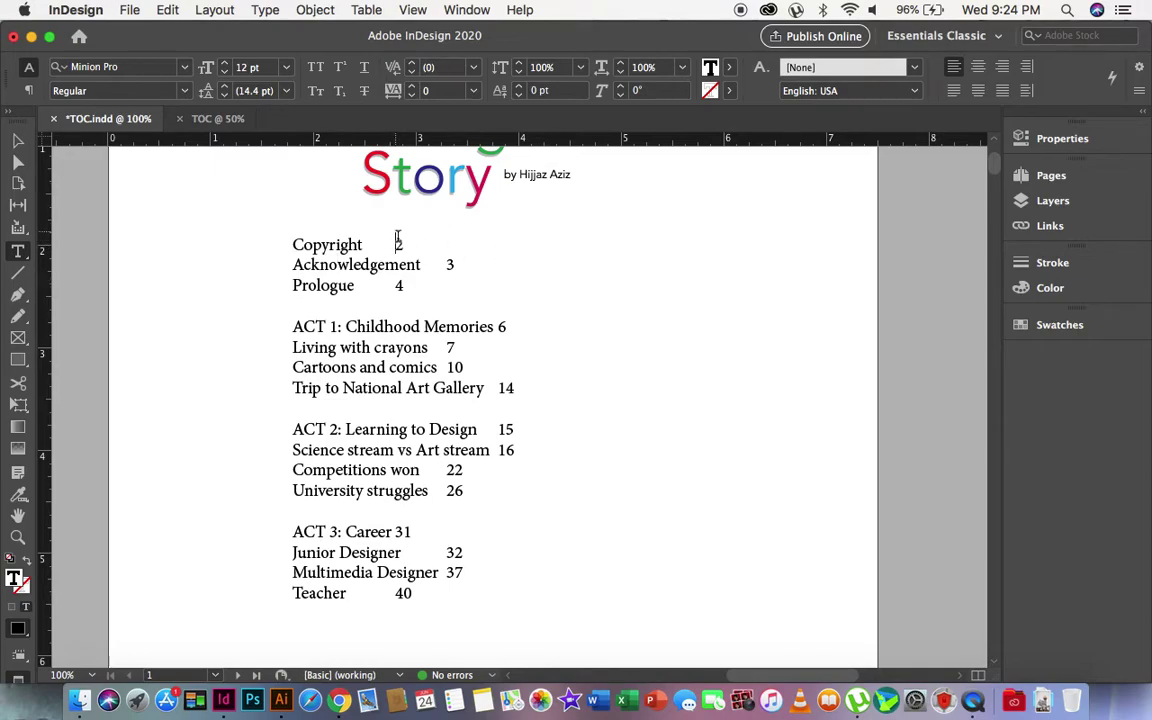
key("super+space")
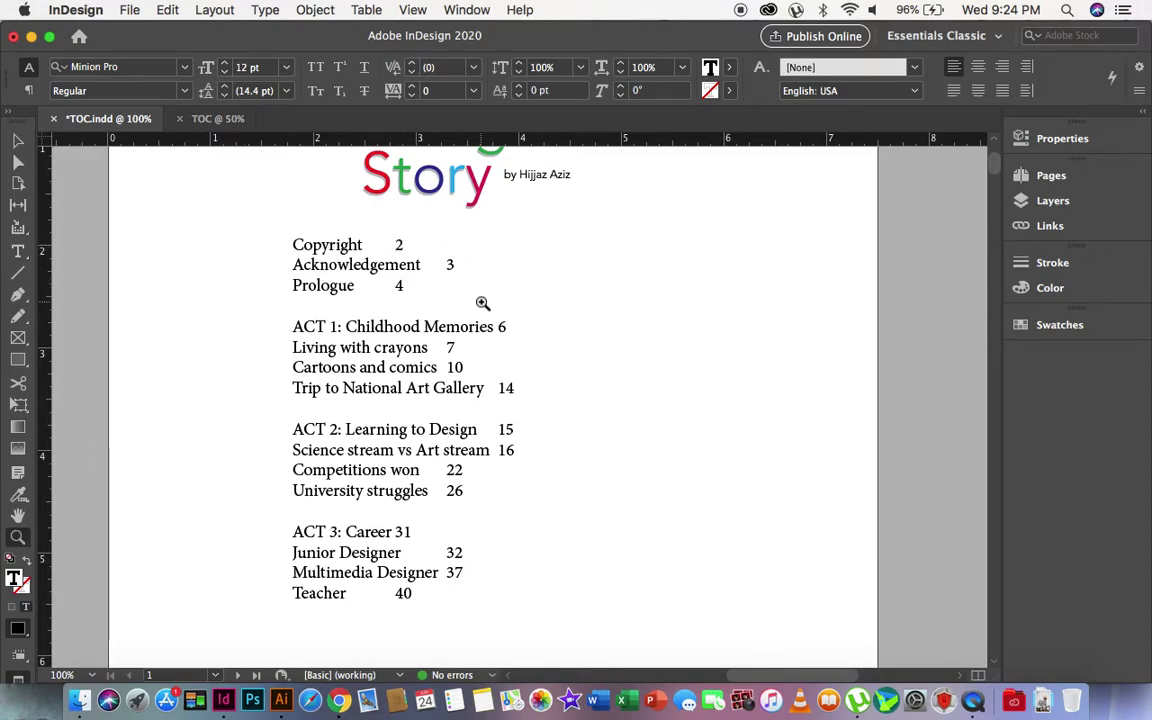
left_click(482, 303)
key("Escape")
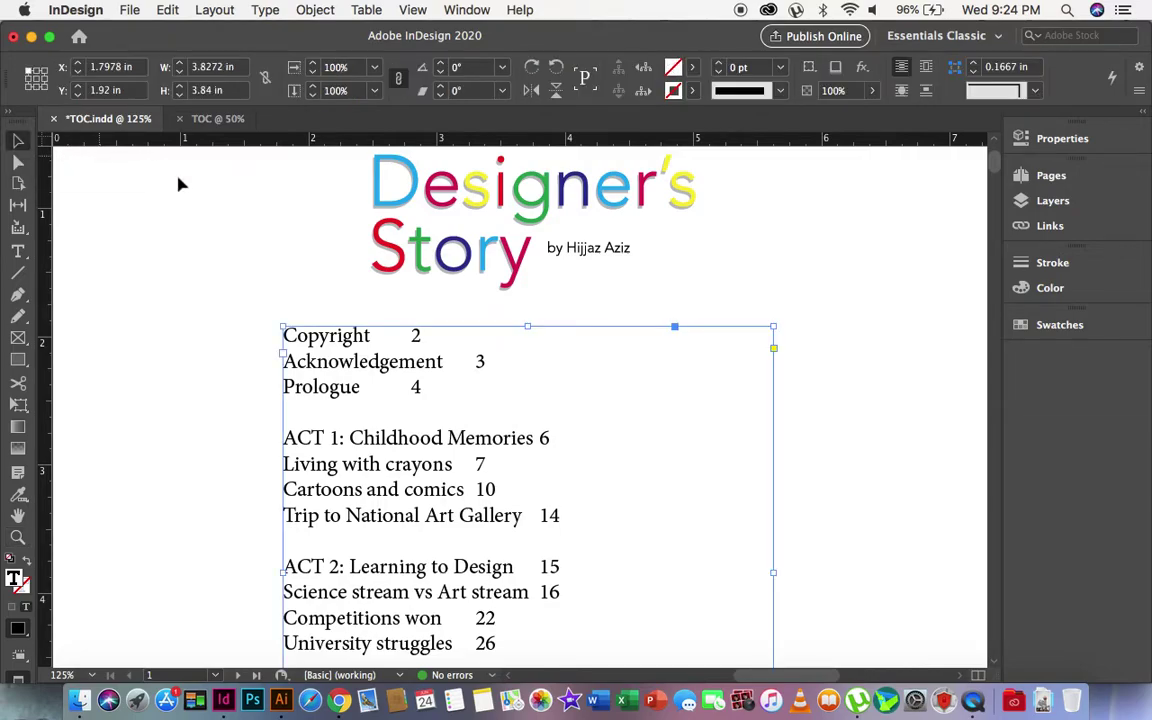
double_click(410, 338)
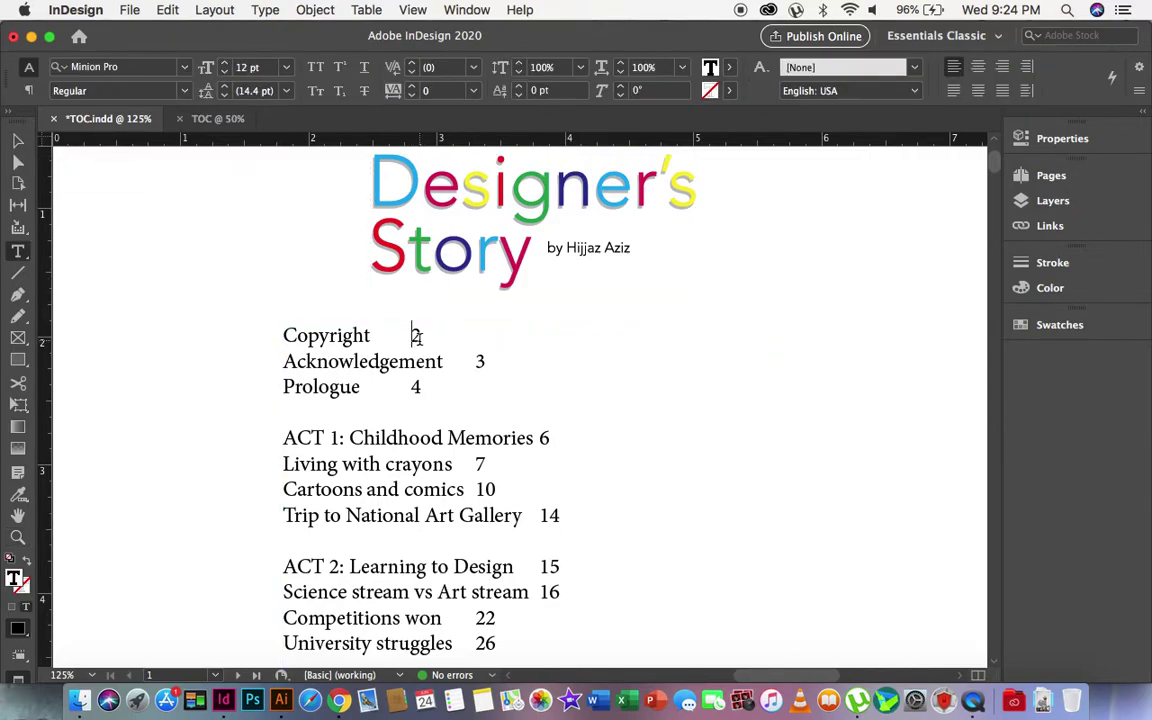
key("Left")
left_click(411, 337)
left_click(390, 336)
left_click(413, 336)
key("shift+Tab")
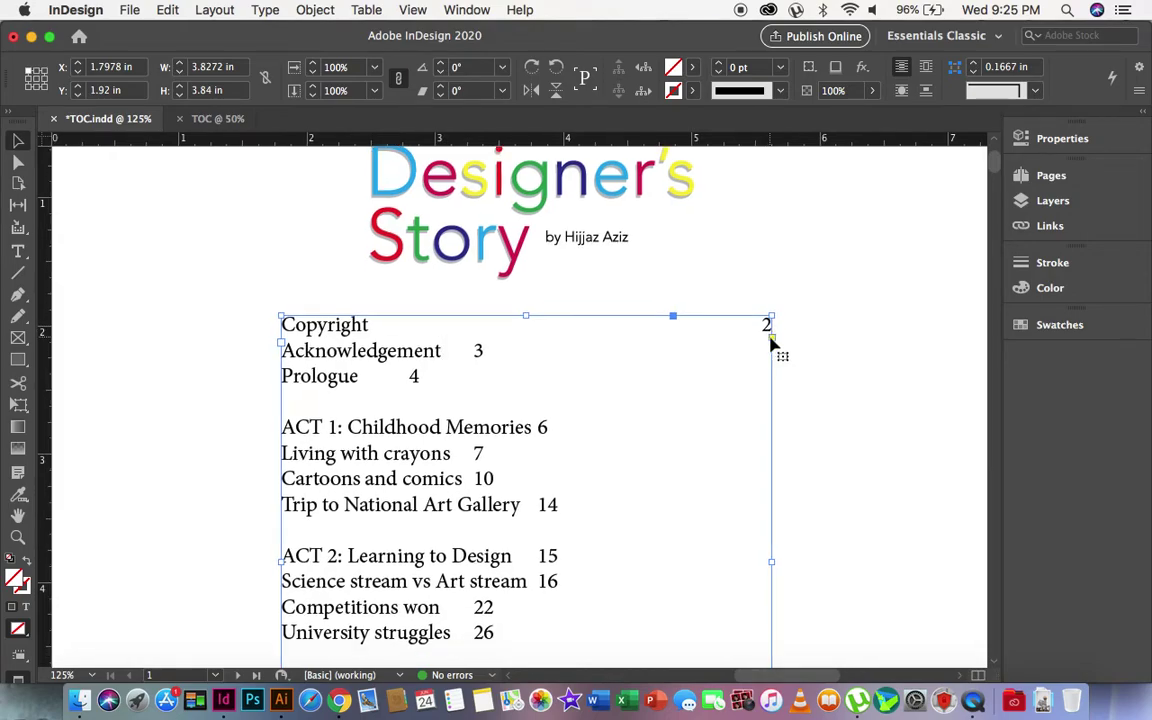
- Align the page numbers of the Acknowledgement, Prologue and ACT 1: Childhood Memories entries to the frame's right edge
scroll(772, 352, "down", 2)
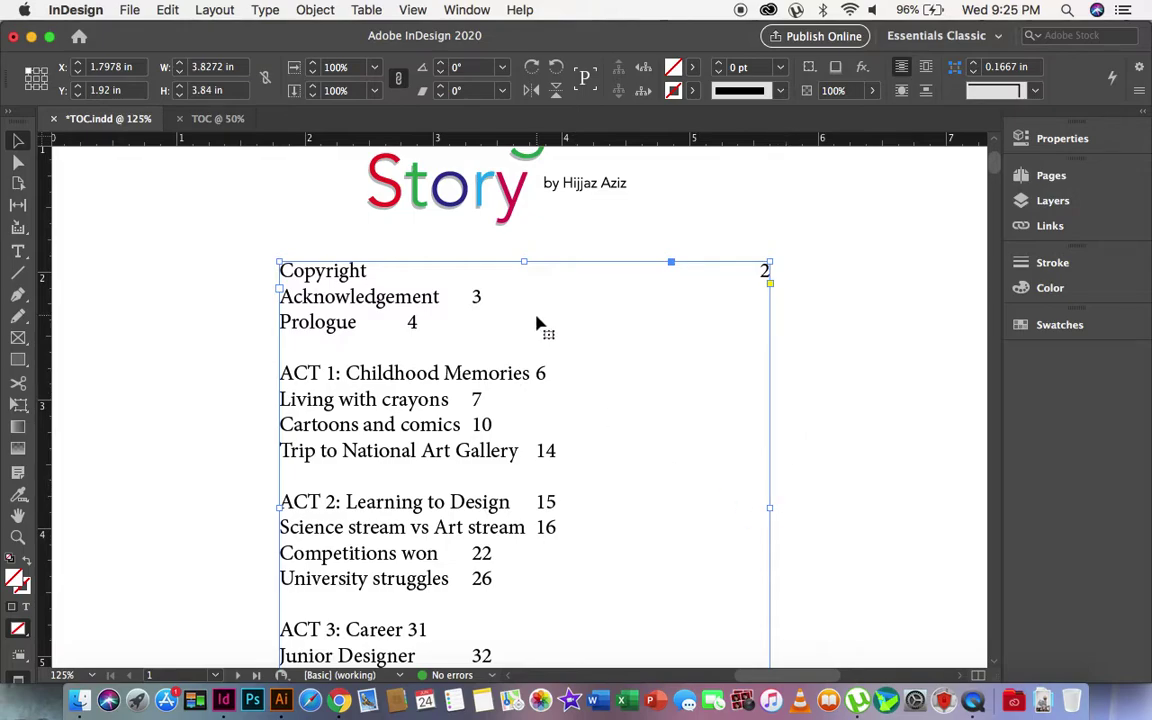
double_click(476, 302)
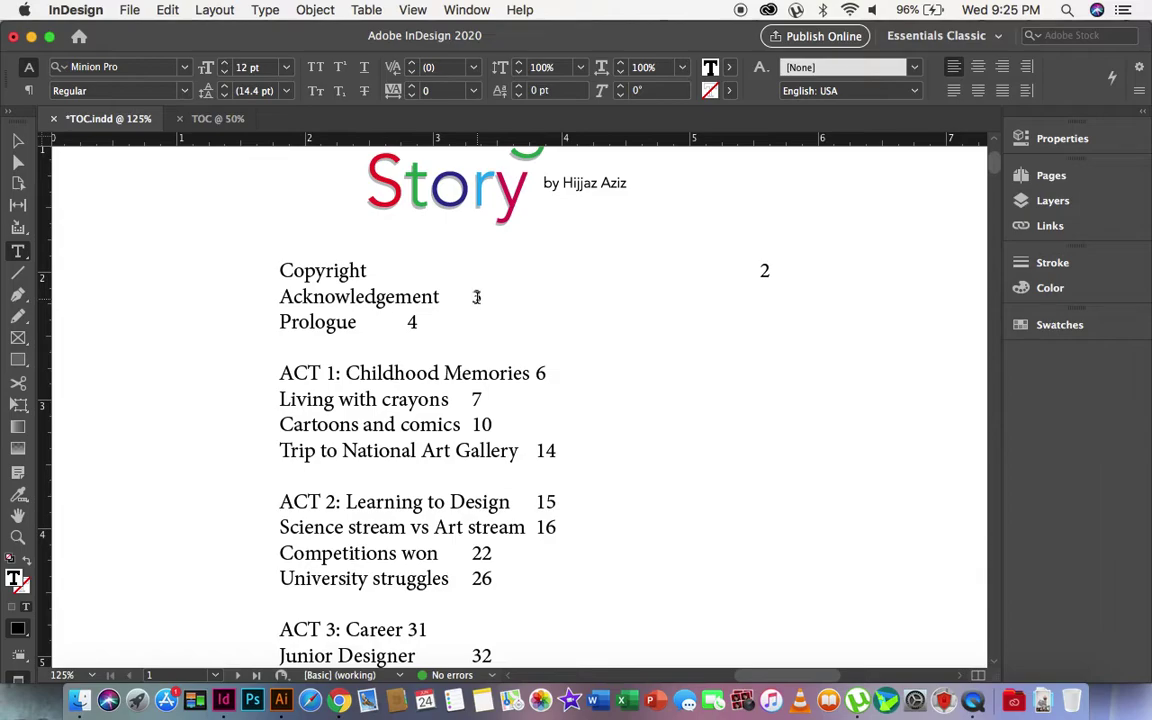
key("Tab")
left_click(410, 321)
key("Tab")
left_click(537, 375)
key("Tab")
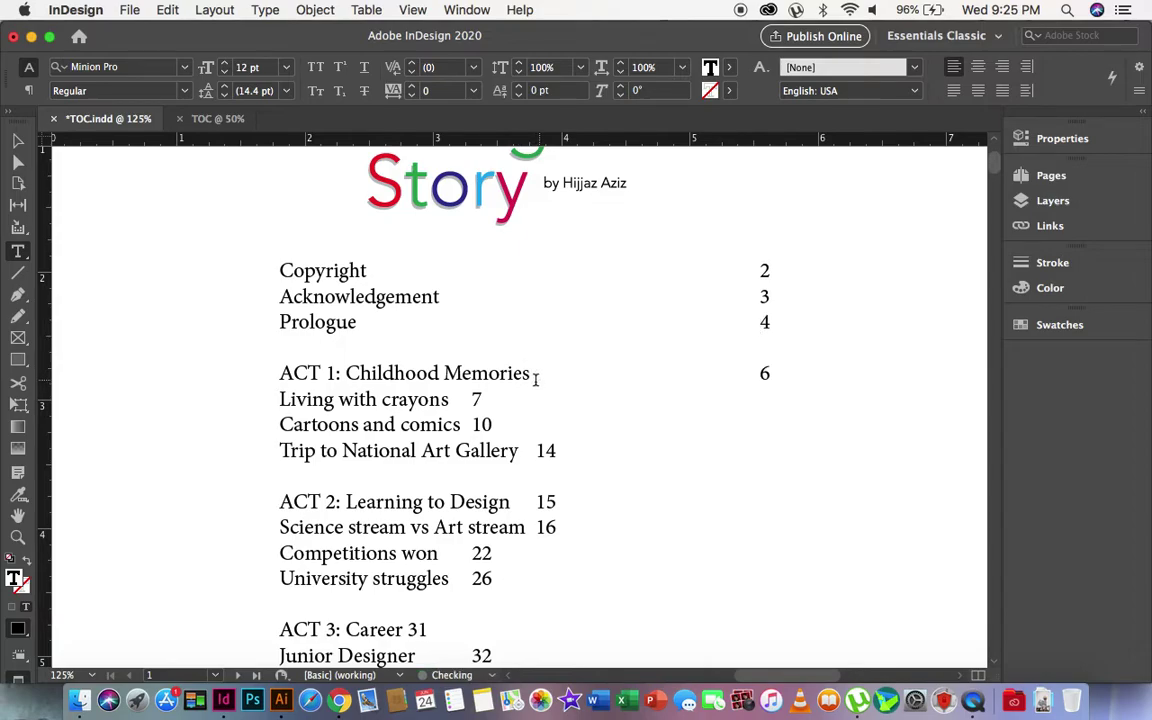
- Align the page numbers of Living with crayons, Cartoons and comics, and Trip to National Art Gallery to the frame's right edge
left_click(472, 399)
key("Tab")
left_click(472, 424)
key("Tab")
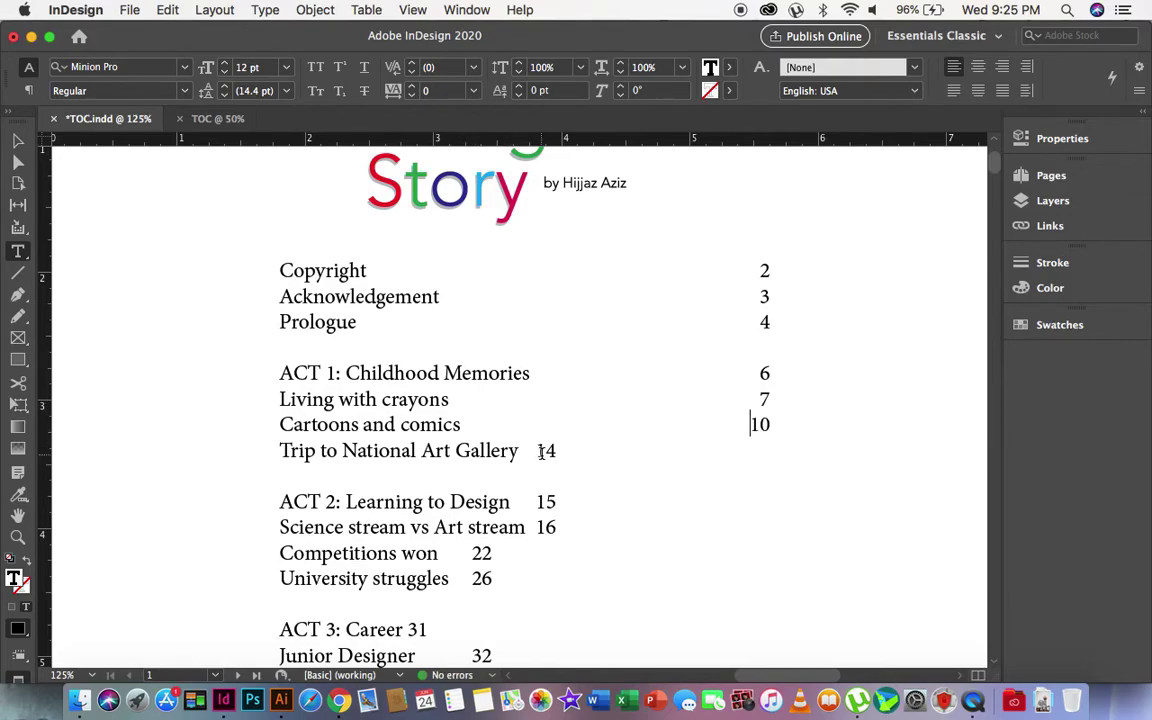
left_click(539, 451)
key("Tab")
- Align the page numbers of ACT 2: Learning to Design and its three sub-entries to the frame's right edge with right indent tabs
left_click(539, 501)
key("Tab")
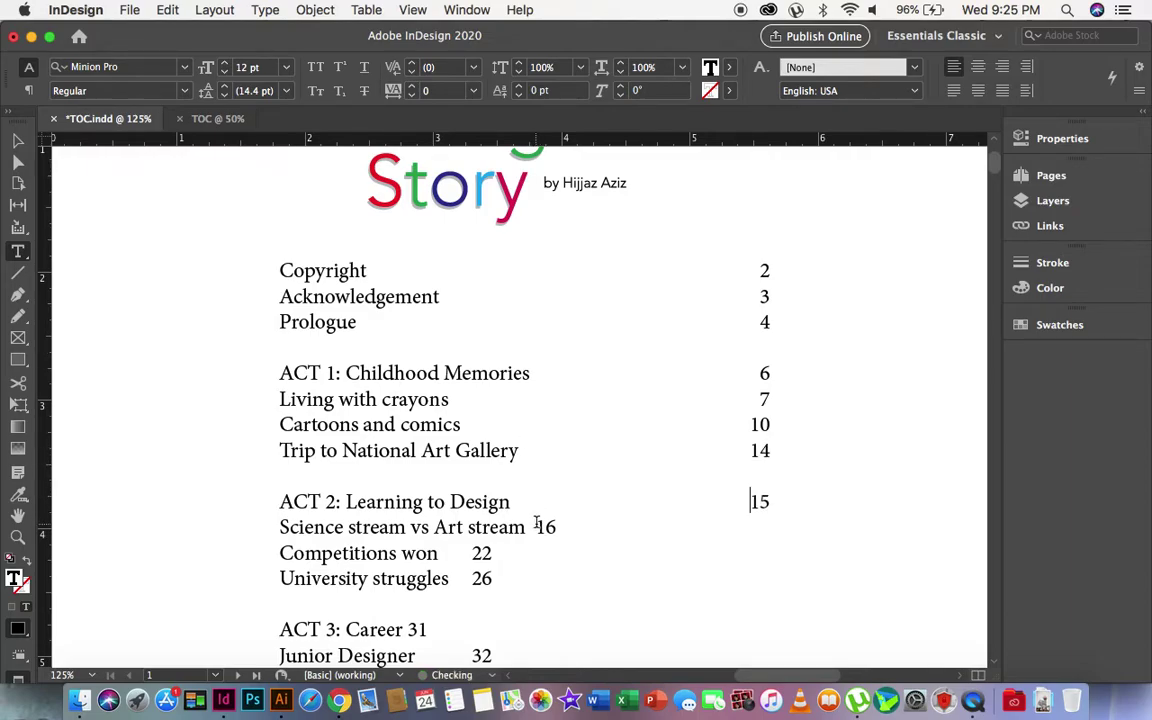
left_click(536, 526)
key("Tab")
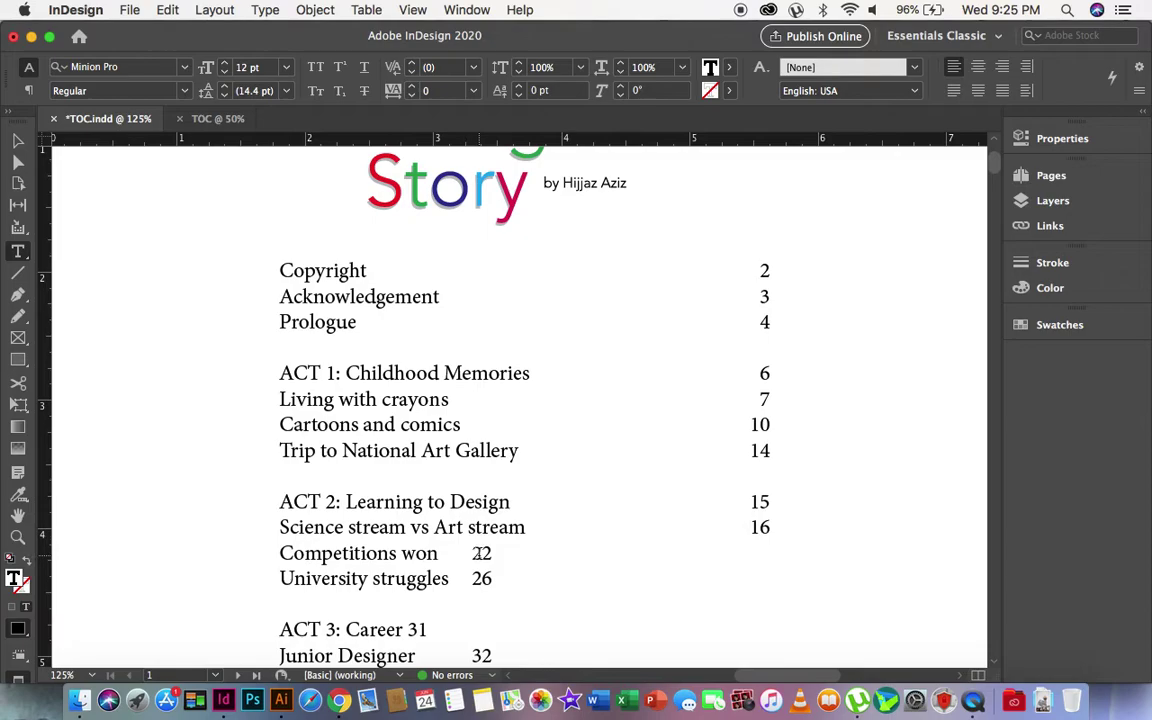
key("Tab")
left_click(473, 578)
key("Tab")
- Align the page numbers of ACT 3: Career, Junior Designer, Multimedia Designer and Teacher to the frame's right edge with right indent tabs
scroll(639, 440, "down", 10)
scroll(620, 370, "up", 15)
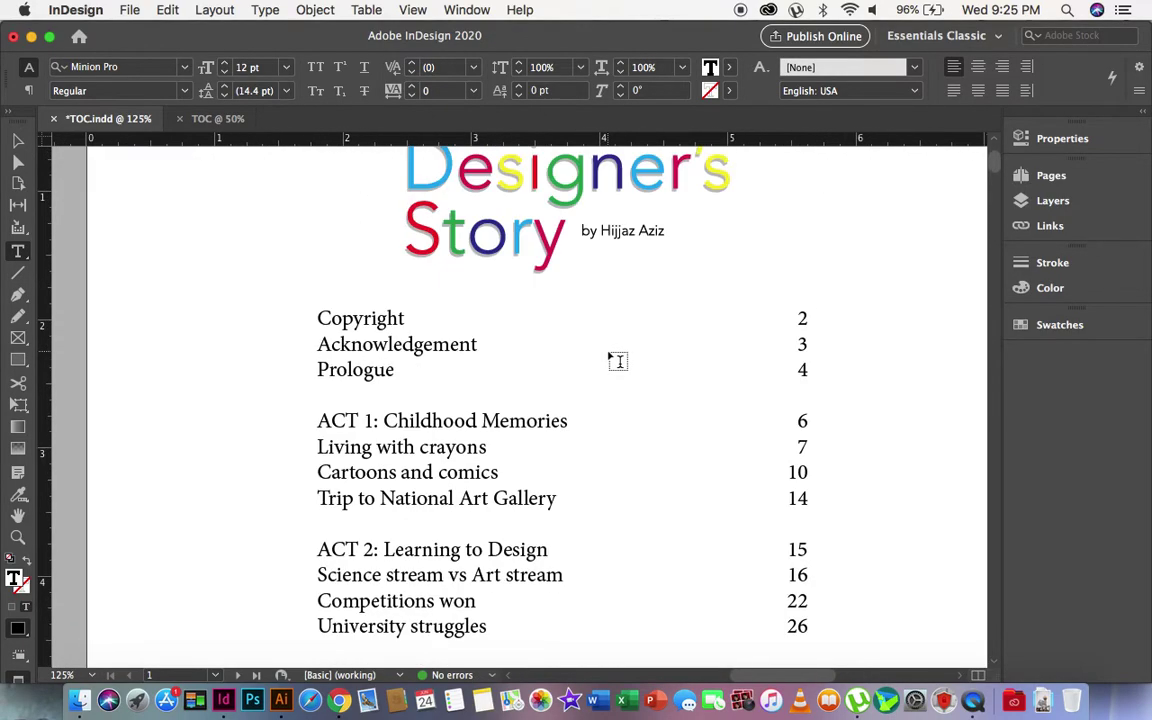
scroll(596, 432, "down", 5)
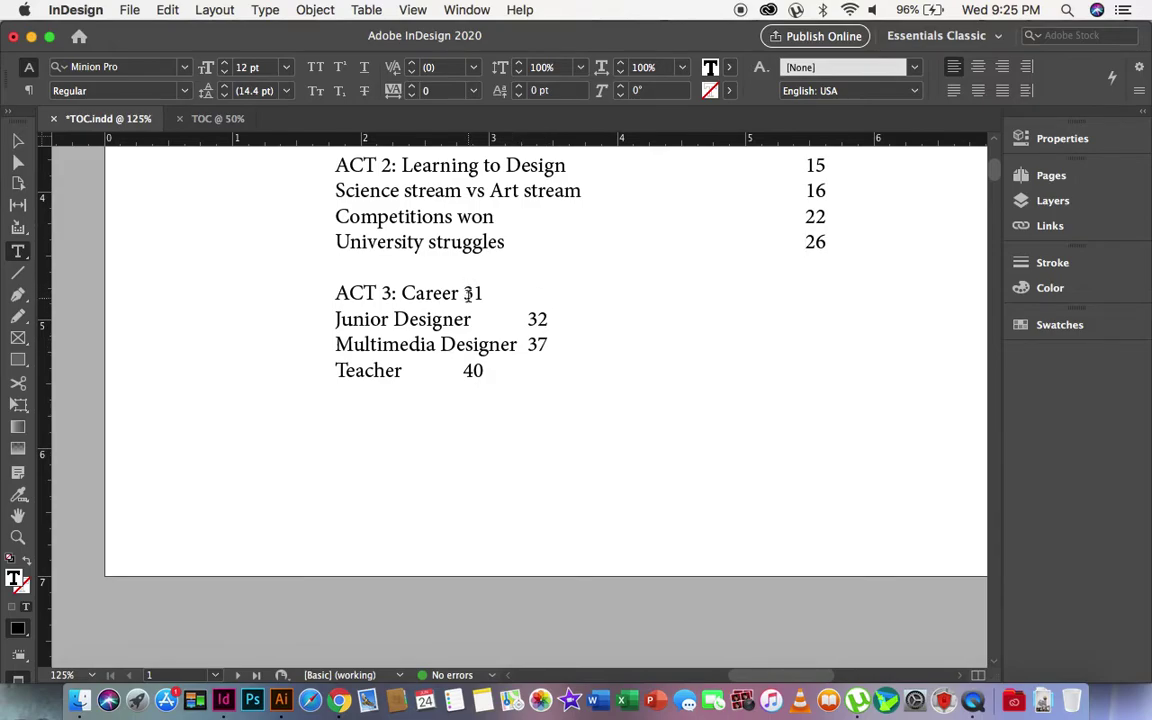
left_click(465, 293)
key("Tab")
left_click(527, 319)
key("Tab")
left_click(529, 344)
key("Tab")
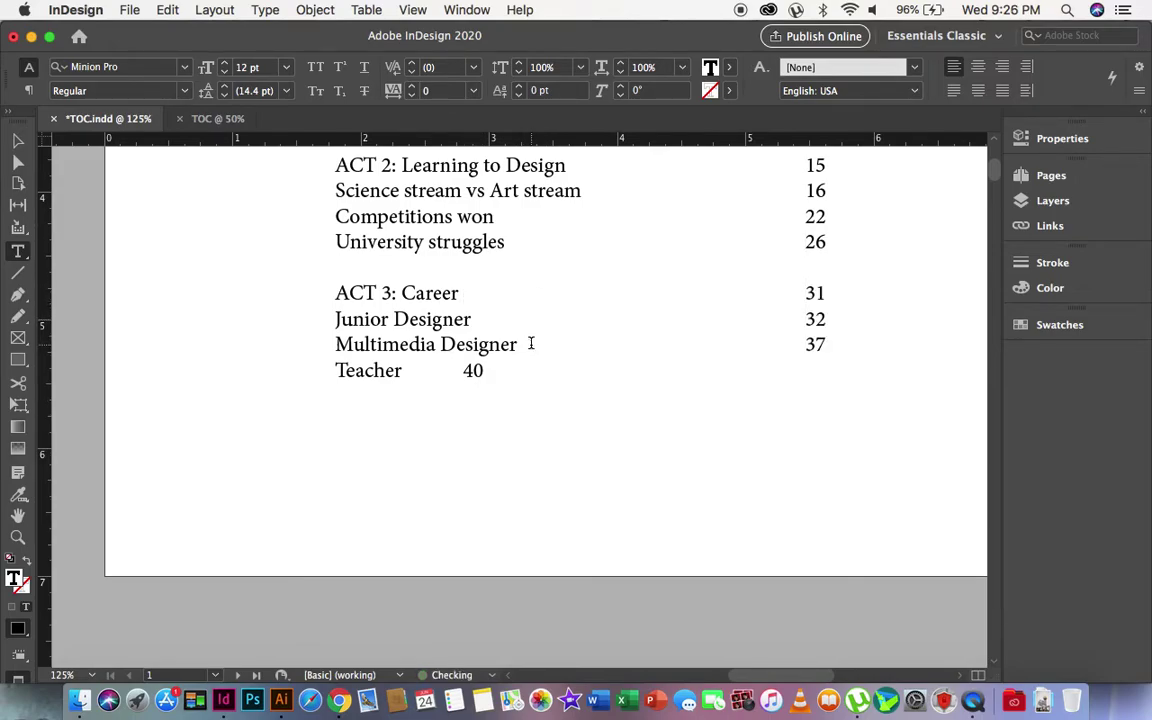
left_click(463, 371)
key("Tab")
- Resize the contents text frame by its right edge, trying narrower and wider widths and ending at about 2.88 in wide
scroll(740, 337, "up", 5)
left_click(17, 537)
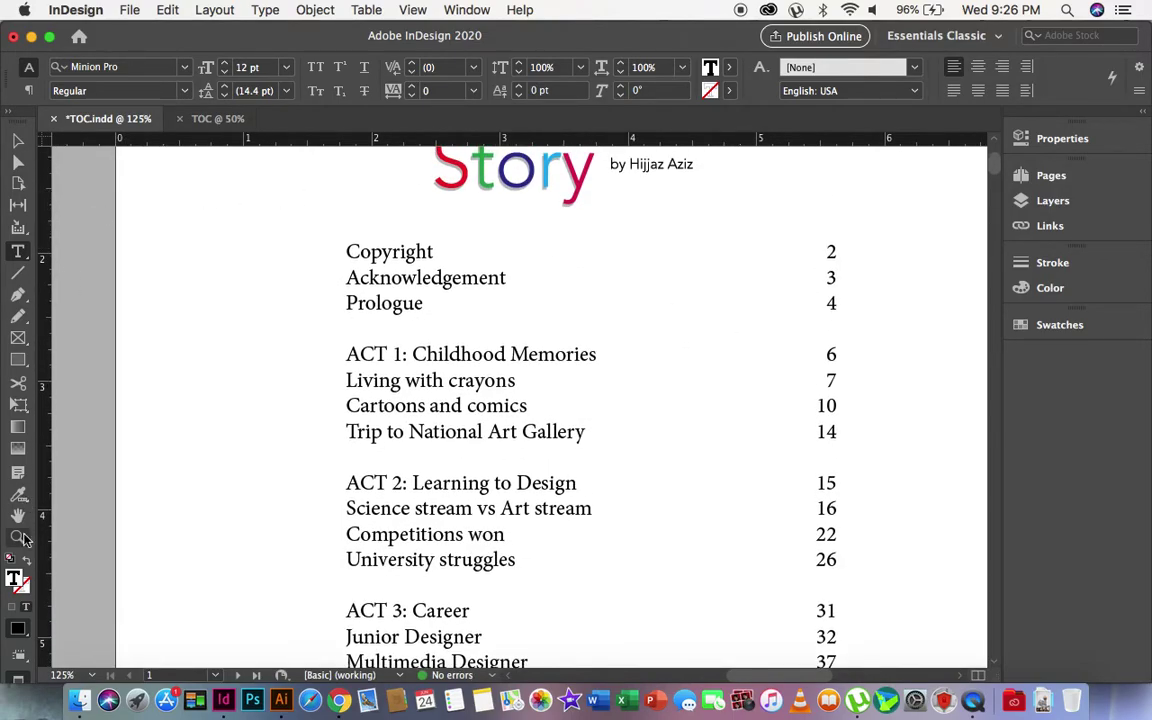
left_click(687, 390, "alt")
left_click(456, 373, "alt")
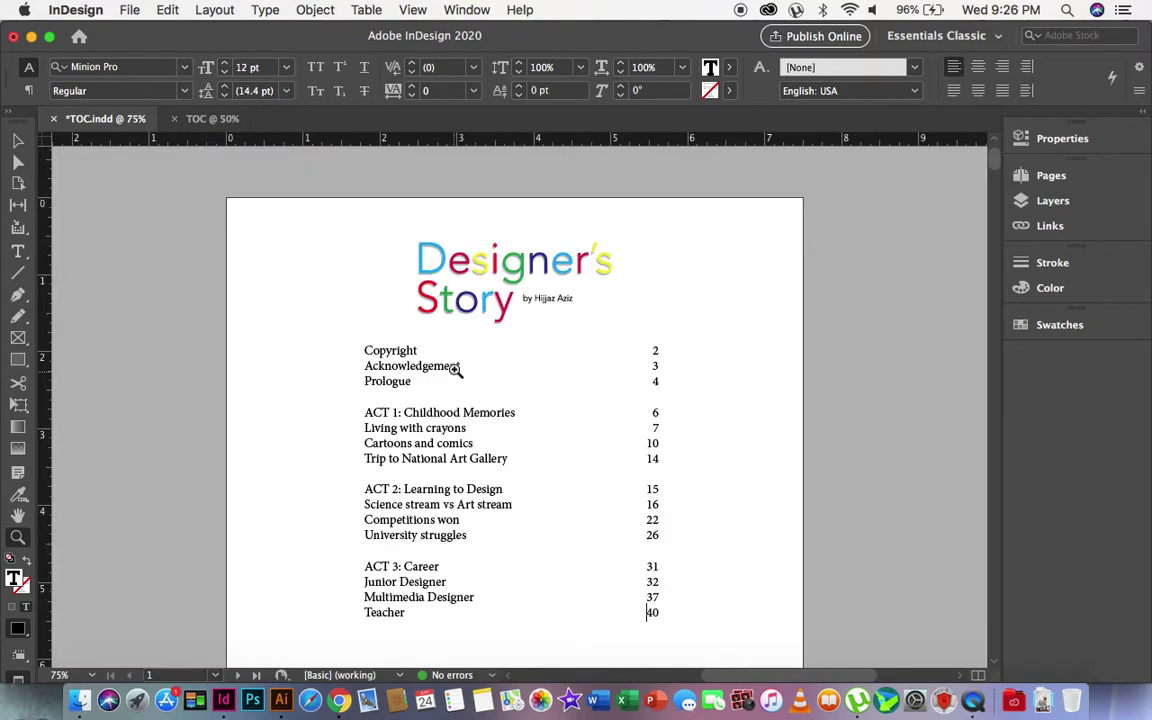
left_click(17, 140)
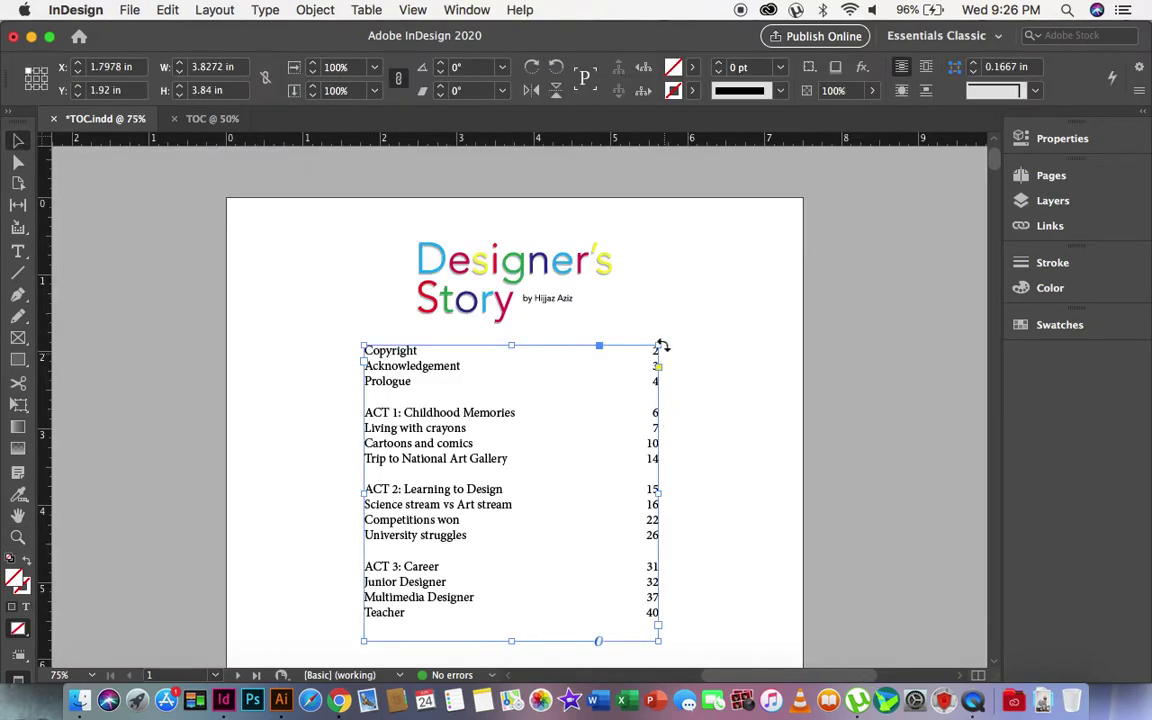
left_click(761, 517)
left_click(656, 491)
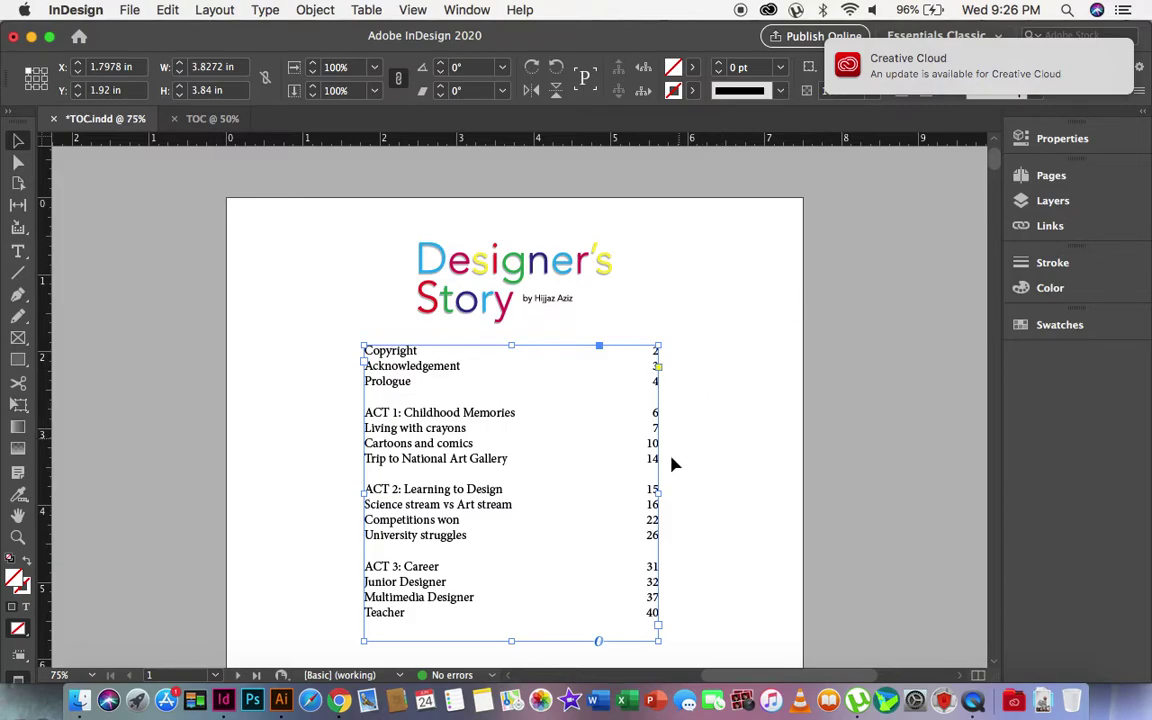
left_click_drag(658, 491, 593, 491)
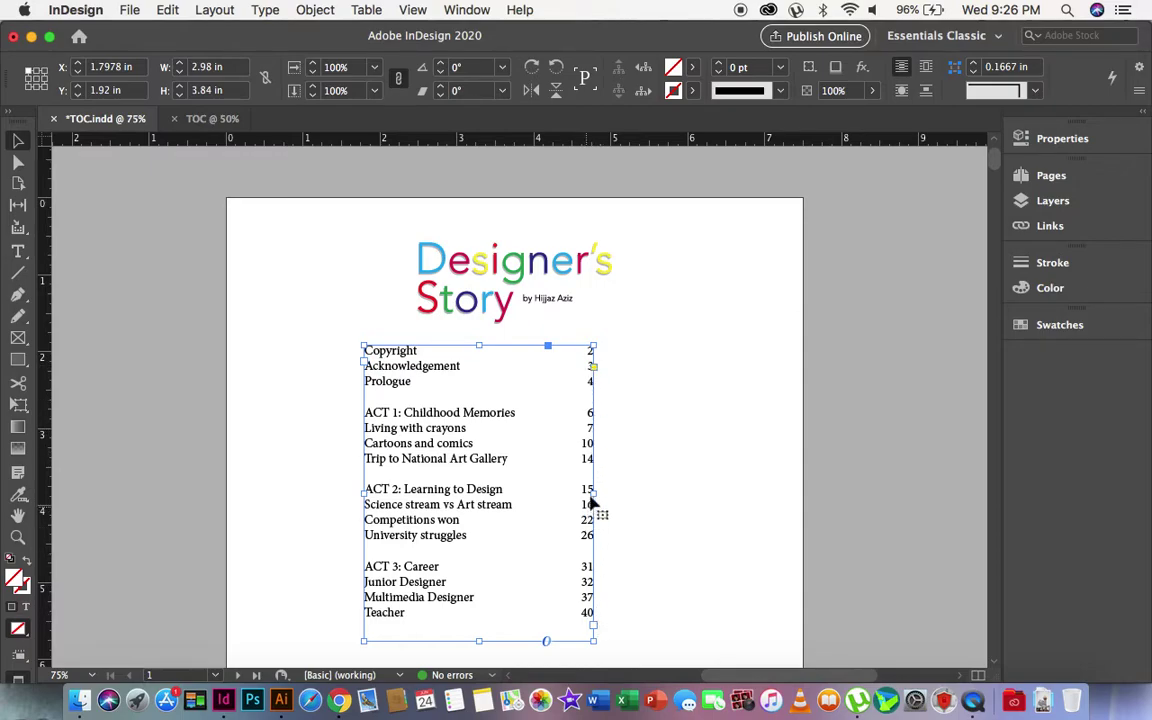
left_click_drag(595, 491, 689, 490)
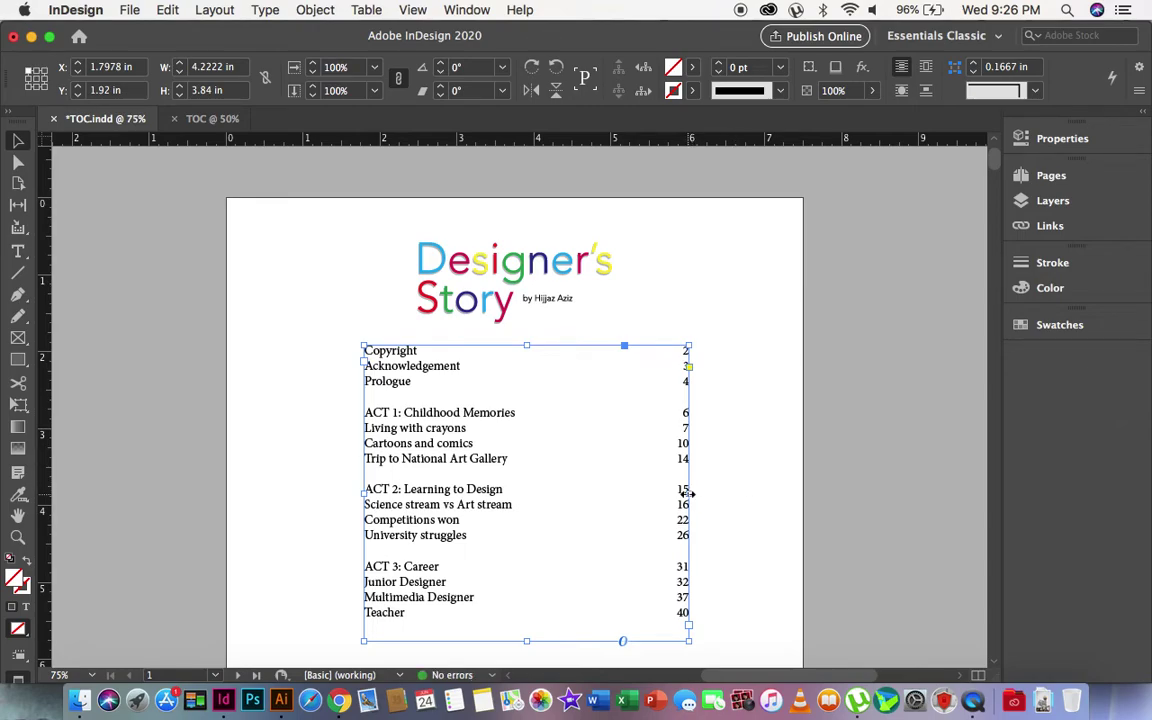
left_click_drag(688, 493, 586, 496)
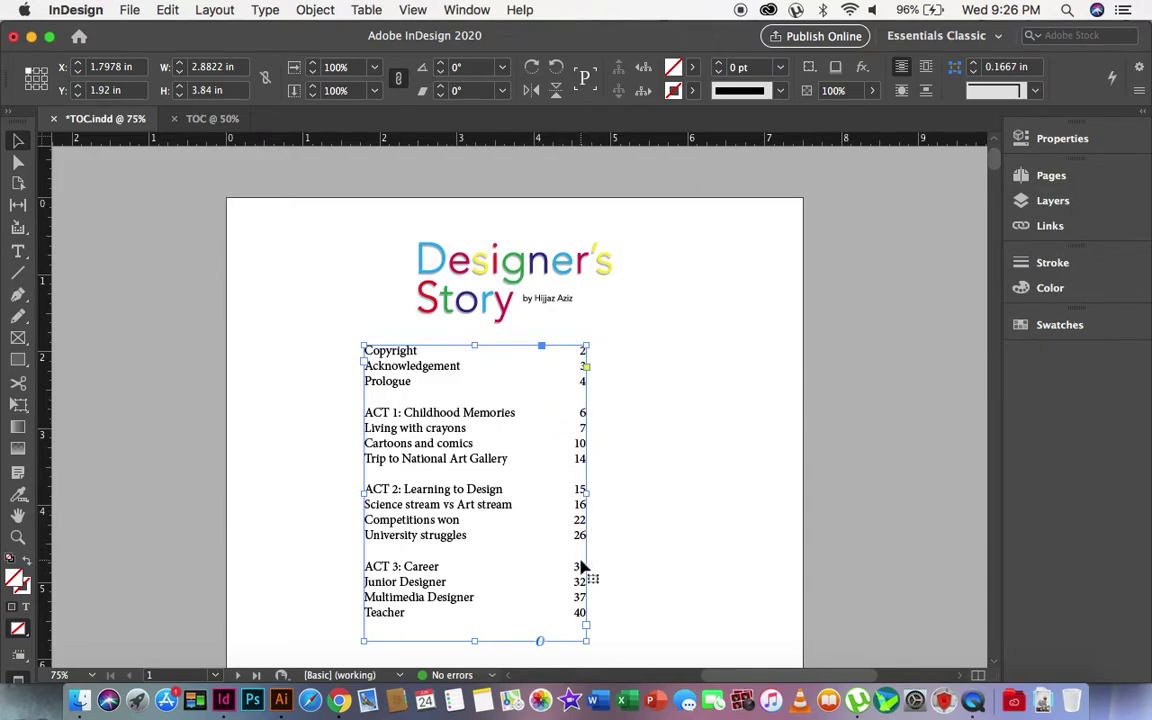
left_click(647, 437)
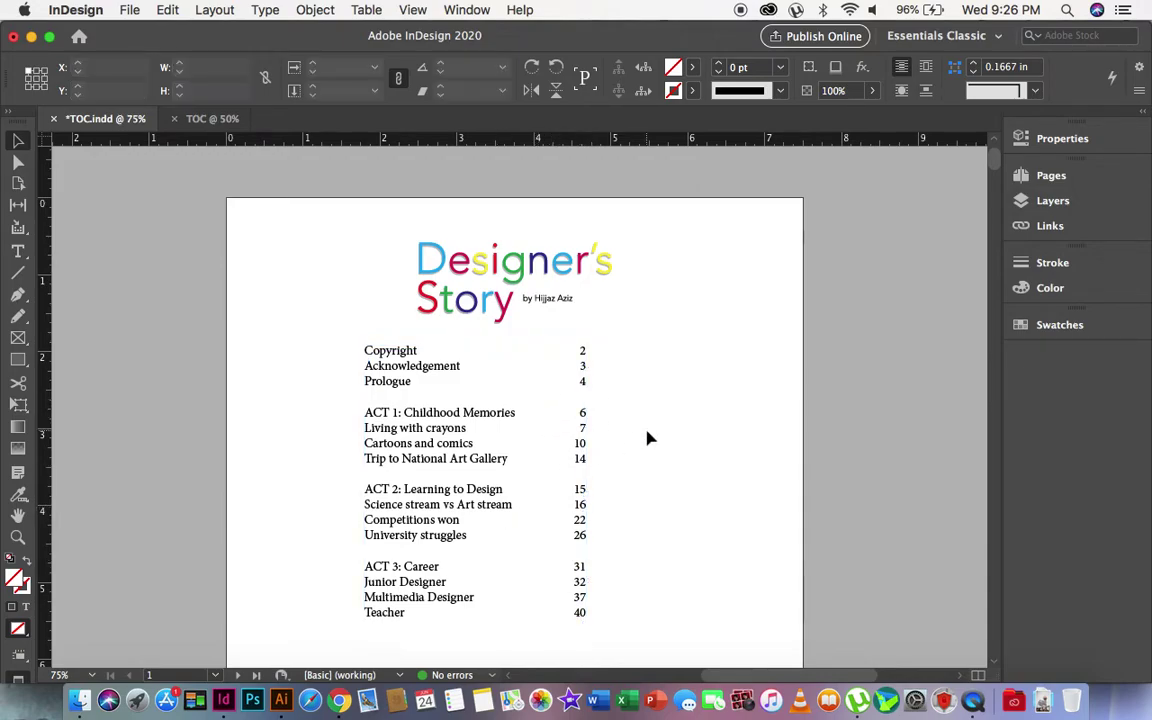
- Delete the page number from the ACT 1: Childhood Memories heading, keeping Living with crayons on its own line
left_click(439, 424)
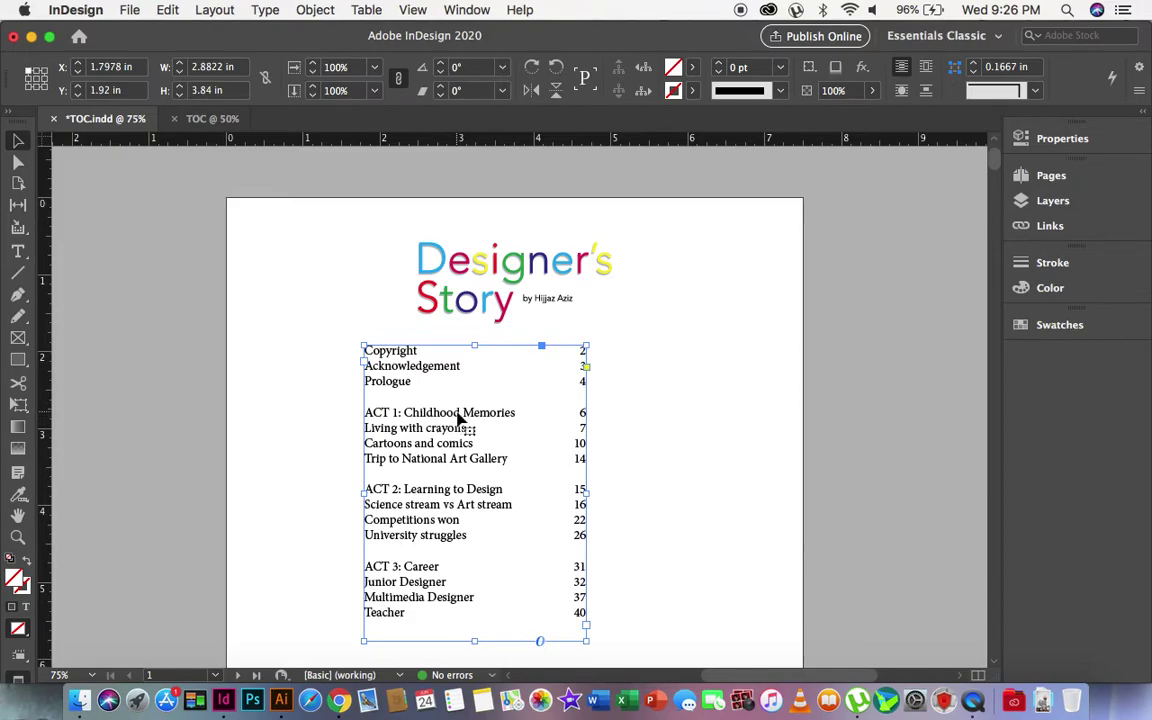
double_click(581, 413)
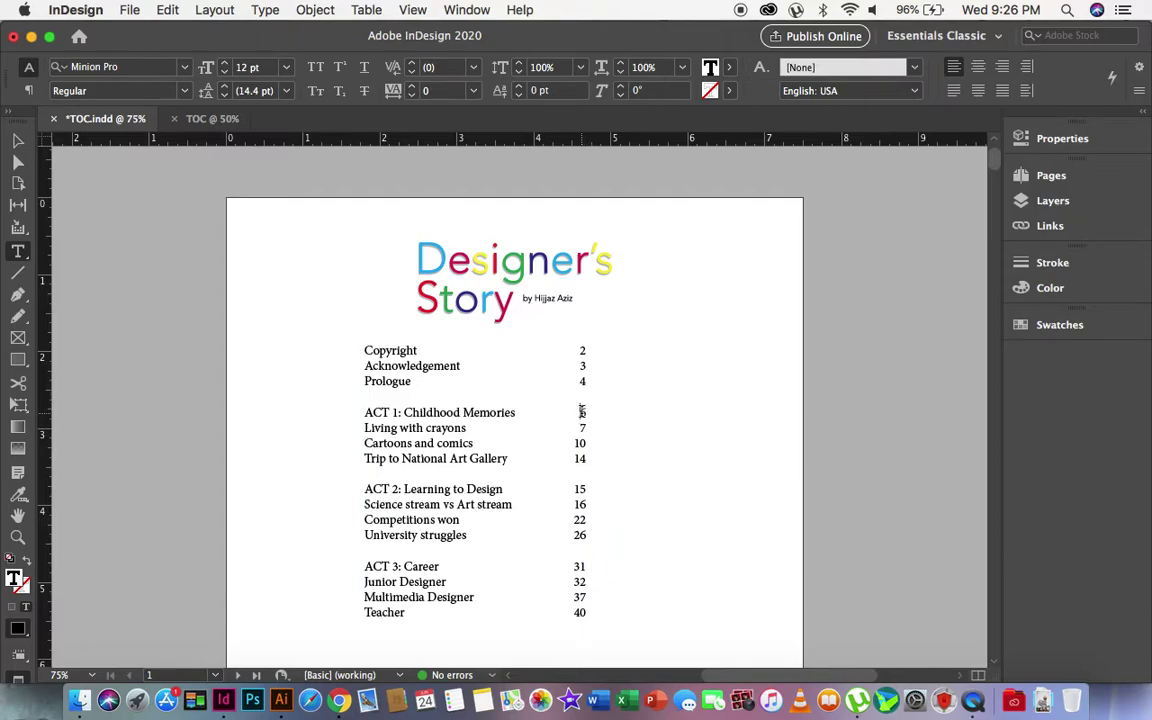
key("BackSpace")
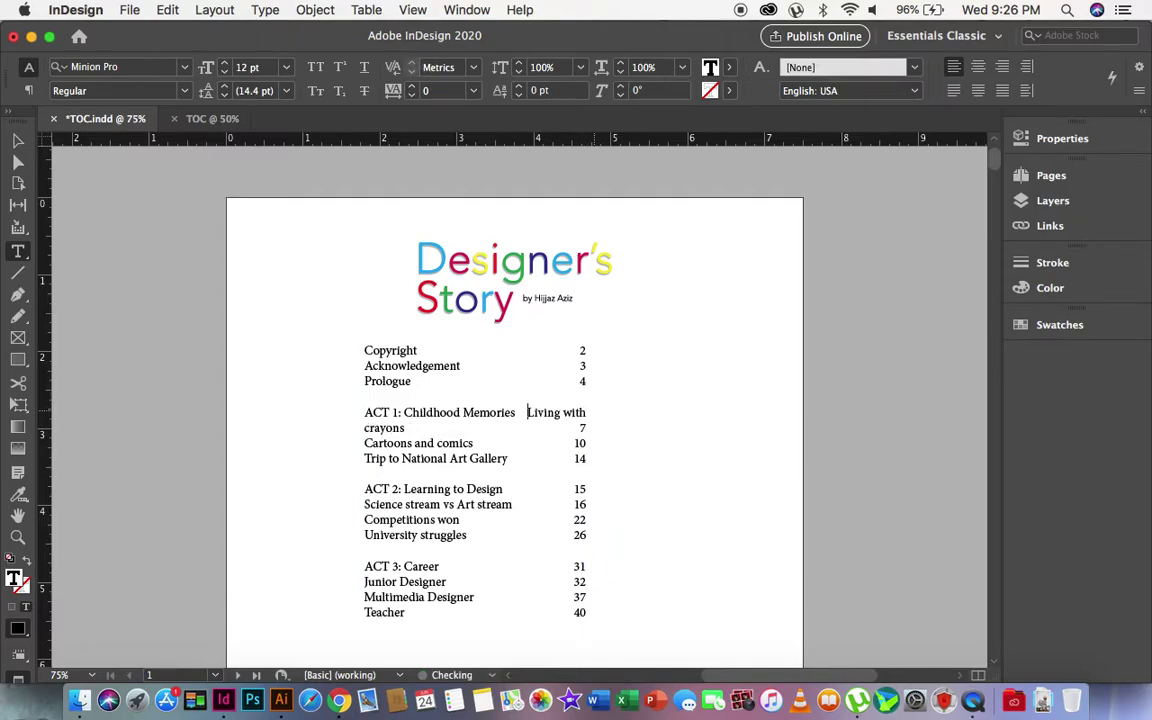
key("Return")
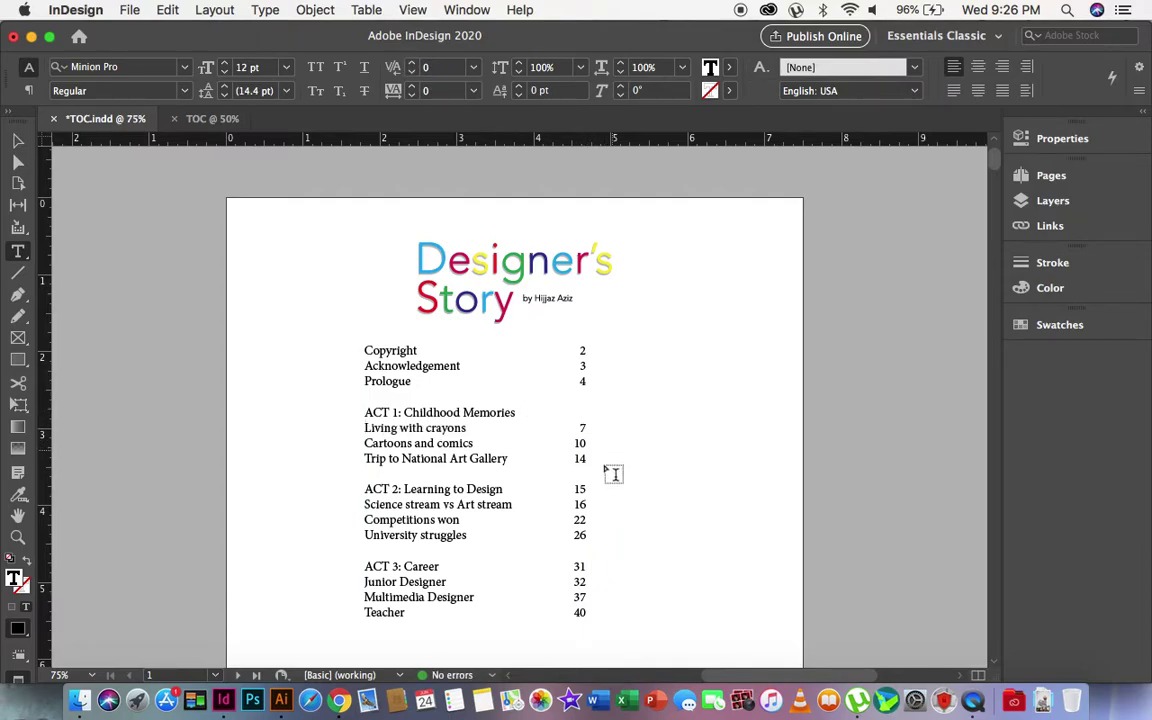
- Delete the page numbers from the ACT 2: Learning to Design and ACT 3: Career headings, keeping the following entries on their own lines
double_click(578, 489)
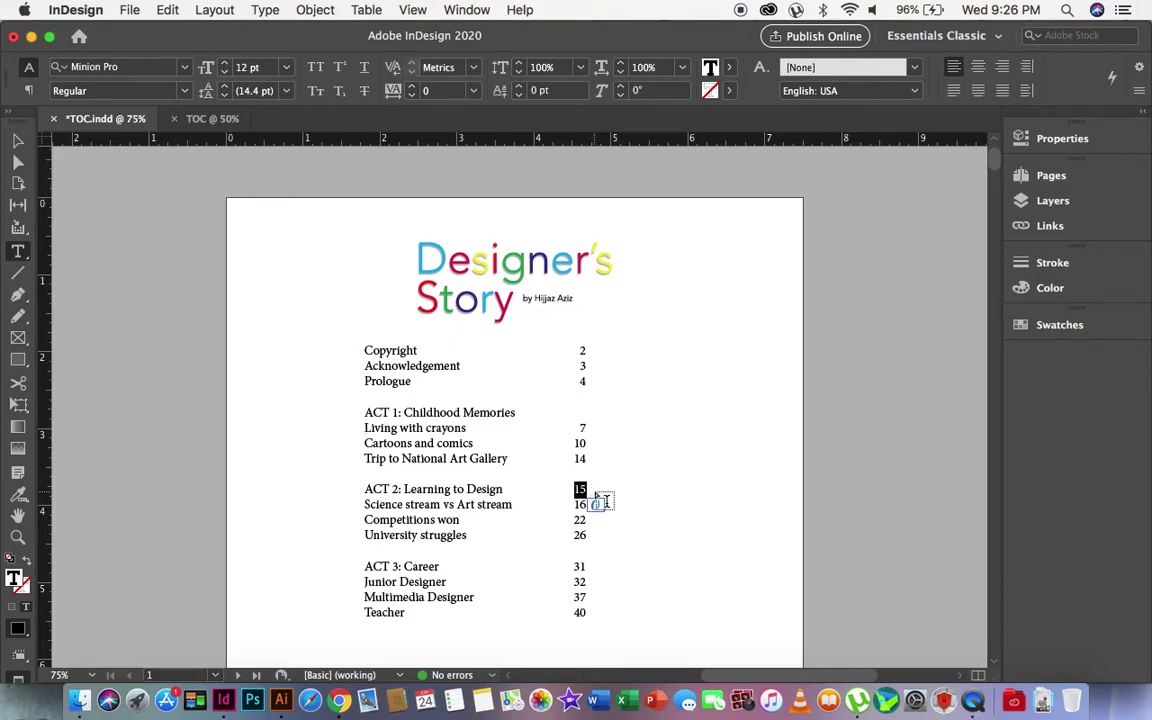
key("Delete")
key("Delete")
key("Return")
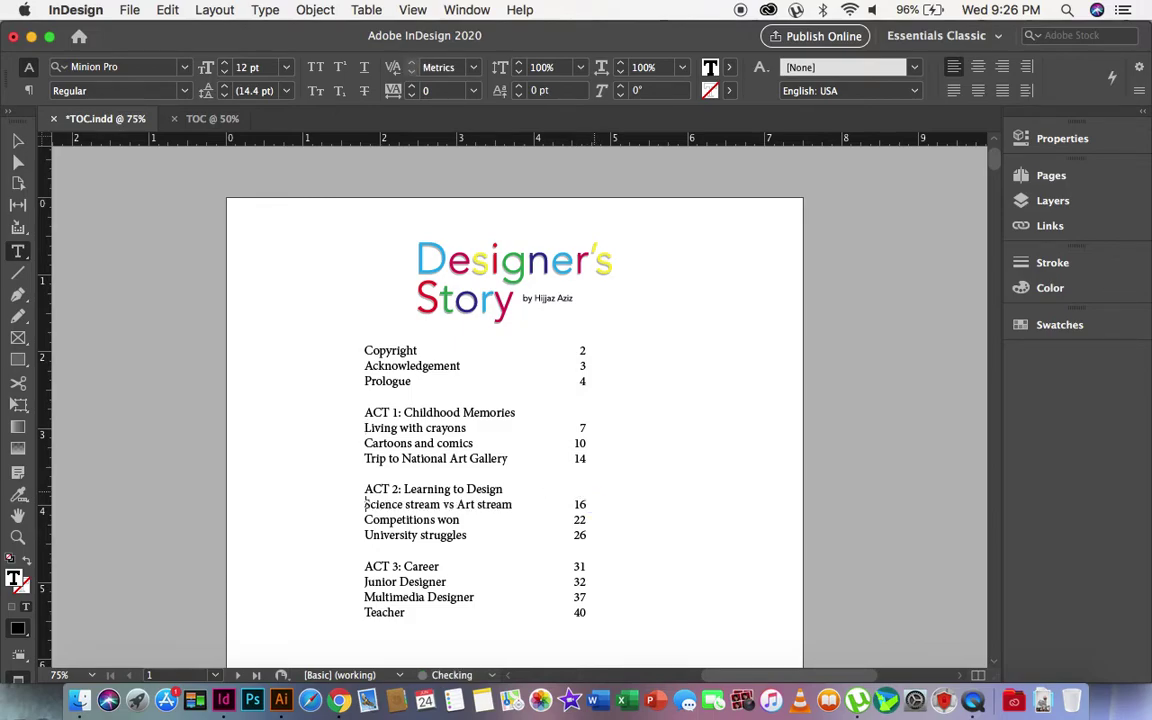
double_click(578, 566)
key("Delete")
key("Delete")
key("Return")
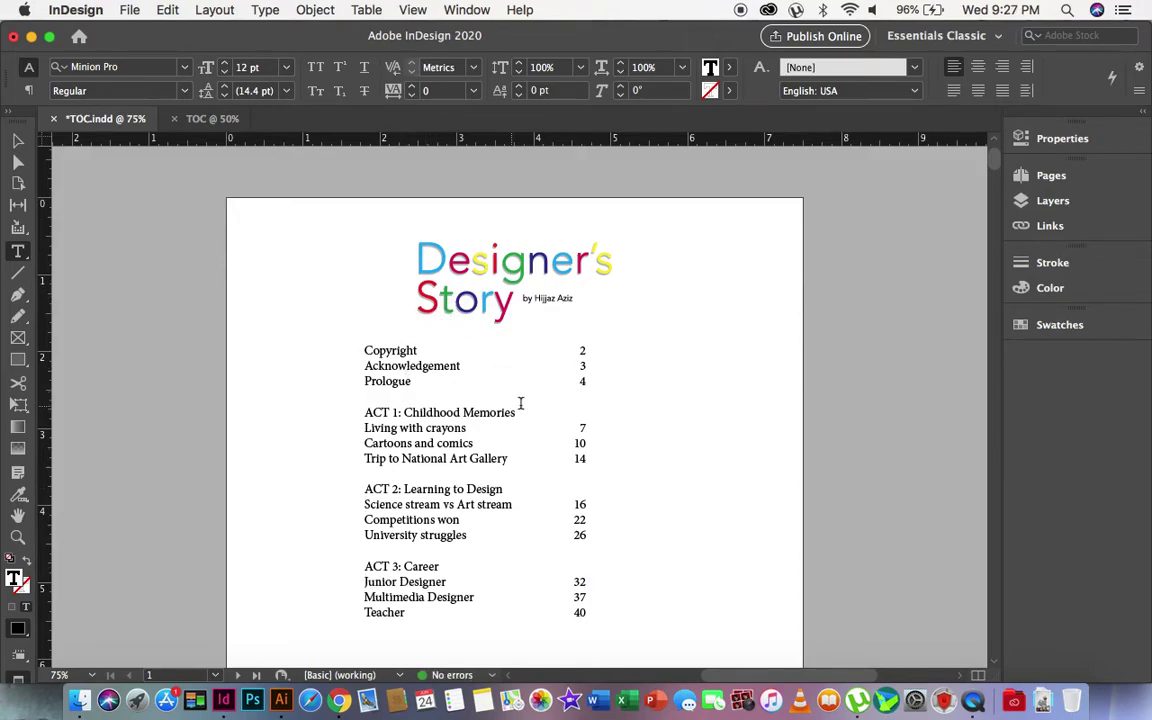
- Set all text in the contents frame to Futura Medium at 10 pt
left_click(391, 396)
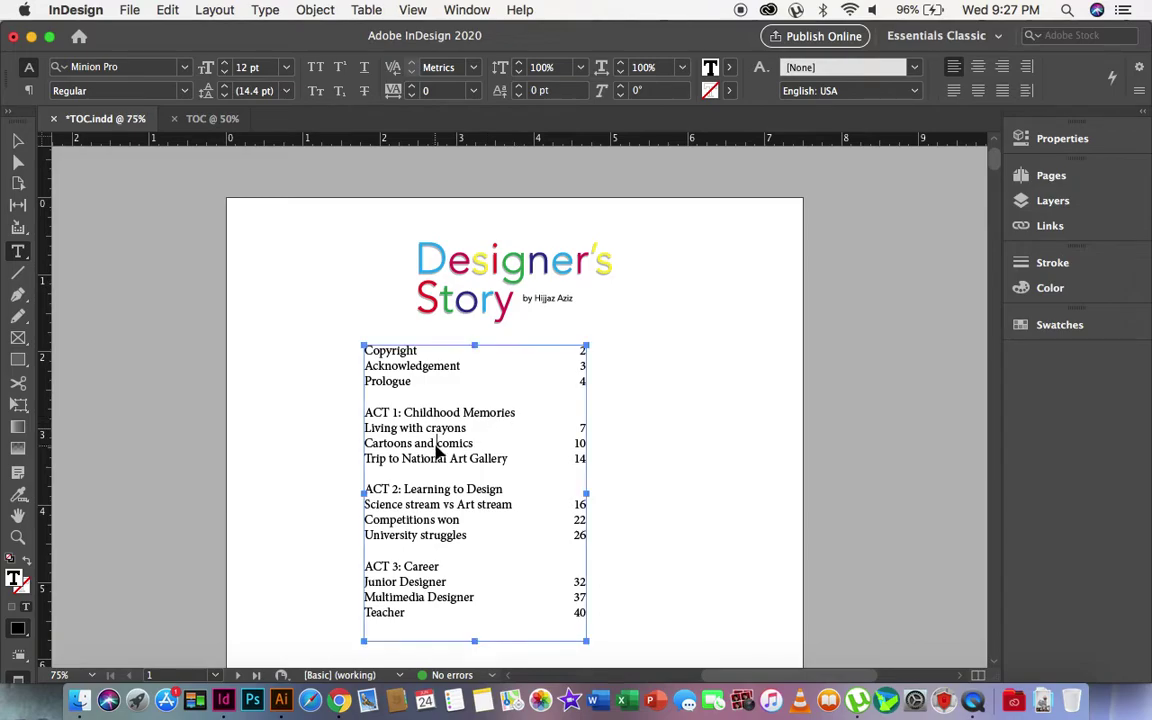
key("super+a")
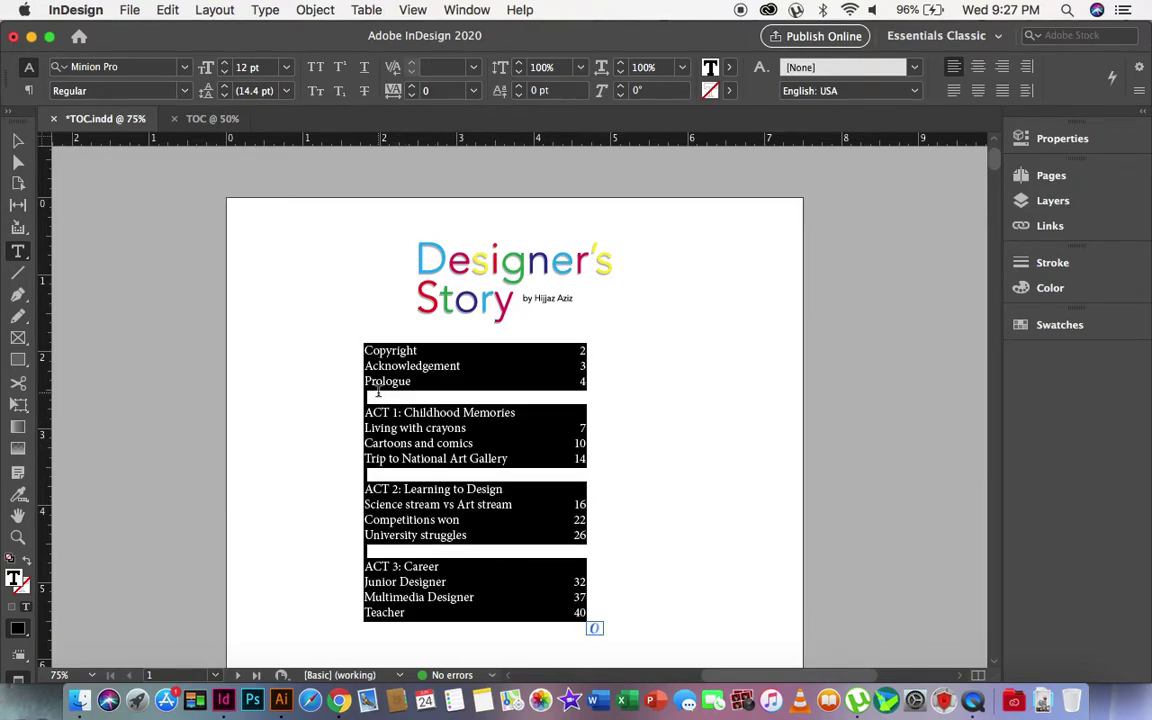
left_click(379, 396)
key("super+a")
left_click(186, 69)
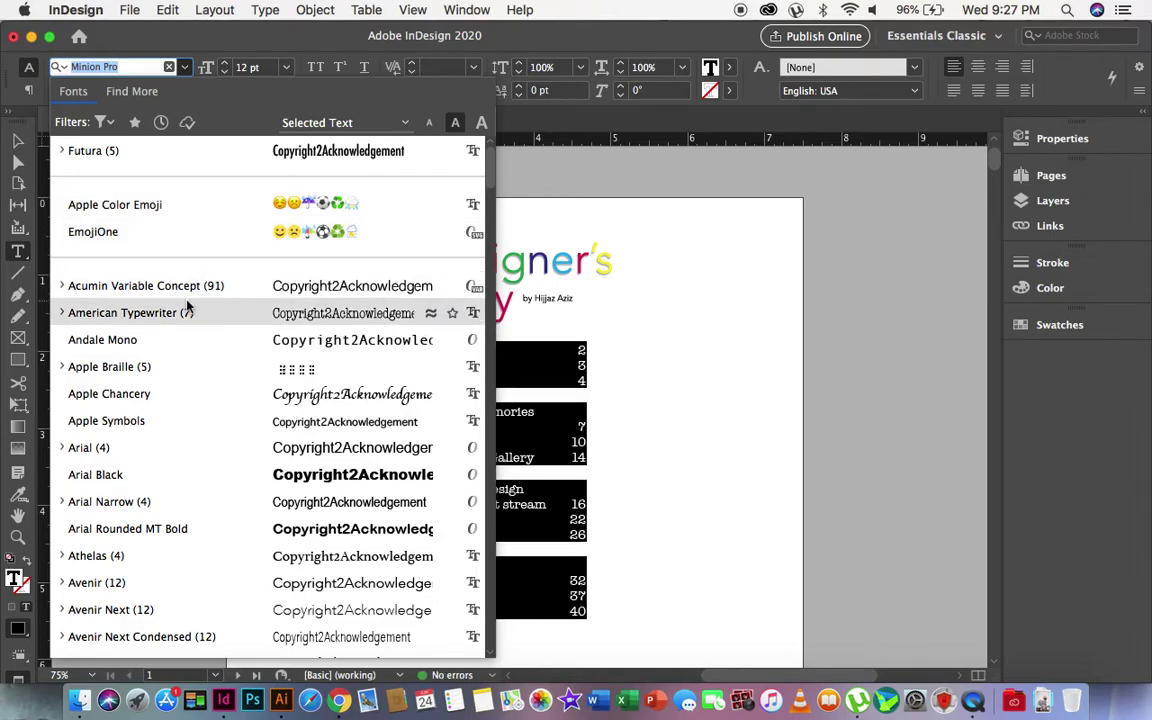
type("futu")
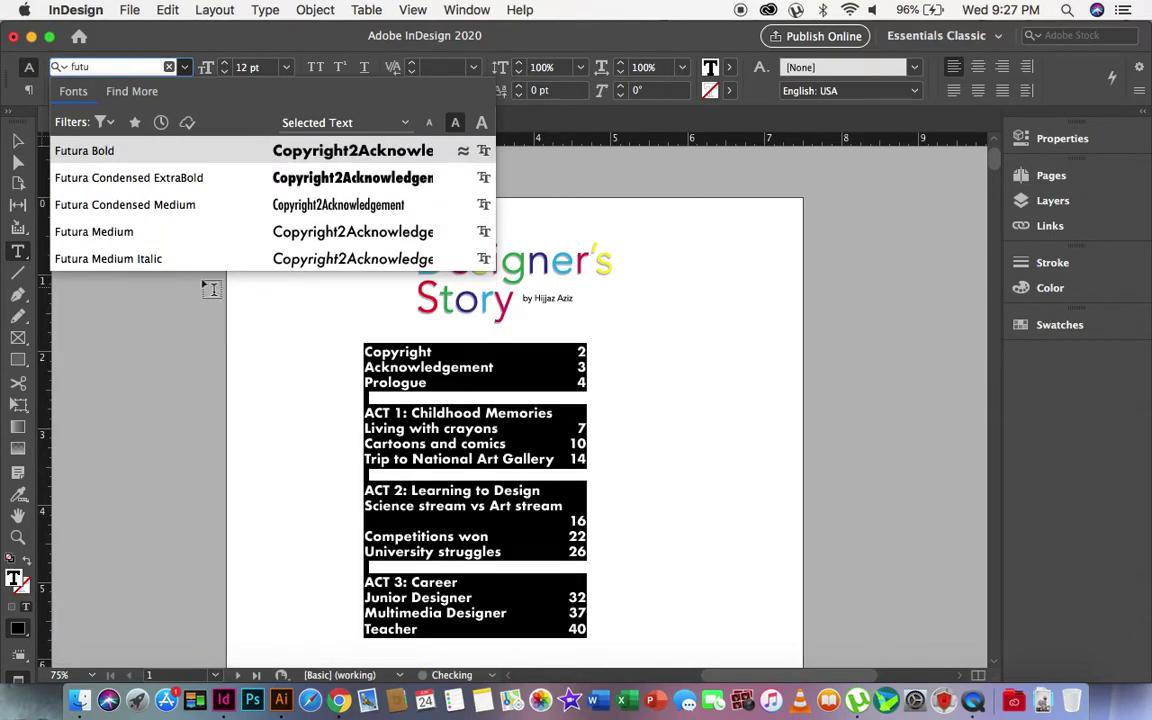
left_click(126, 233)
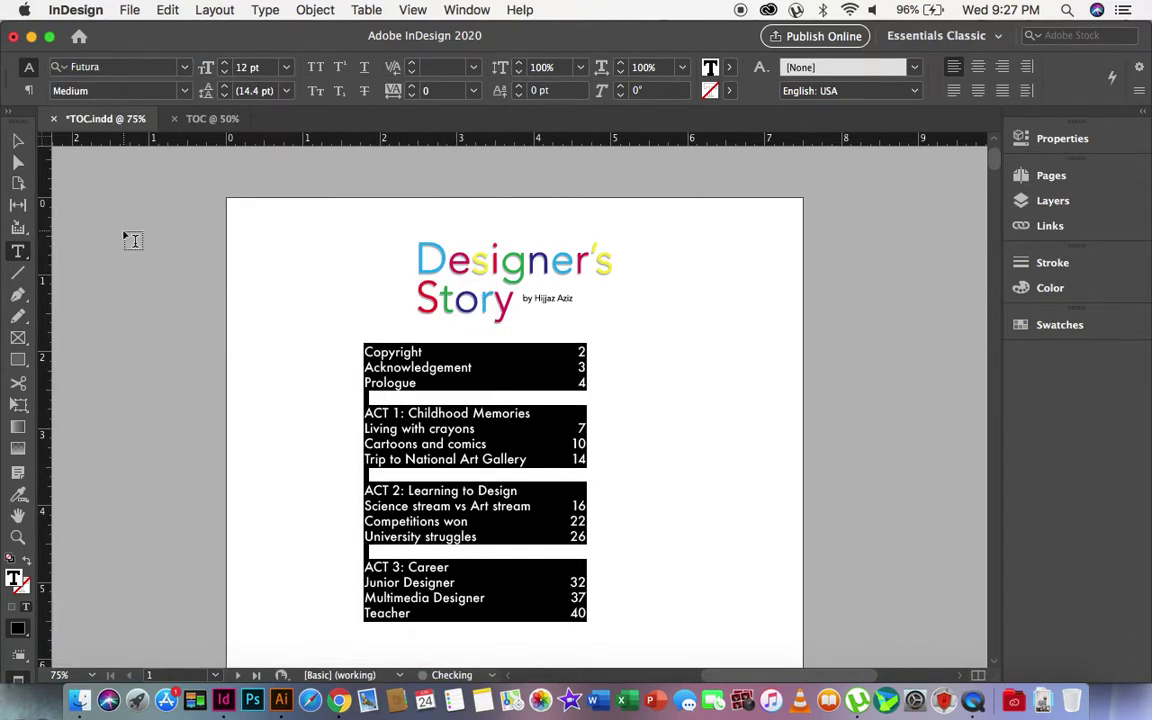
left_click(287, 68)
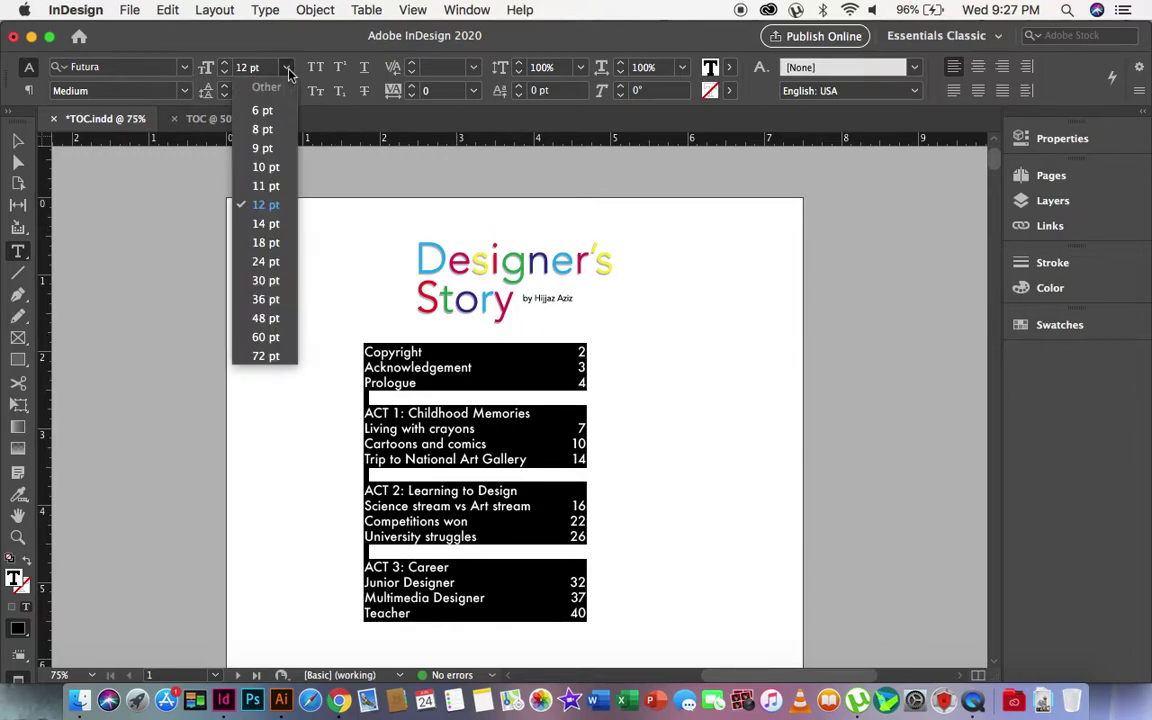
left_click(270, 168)
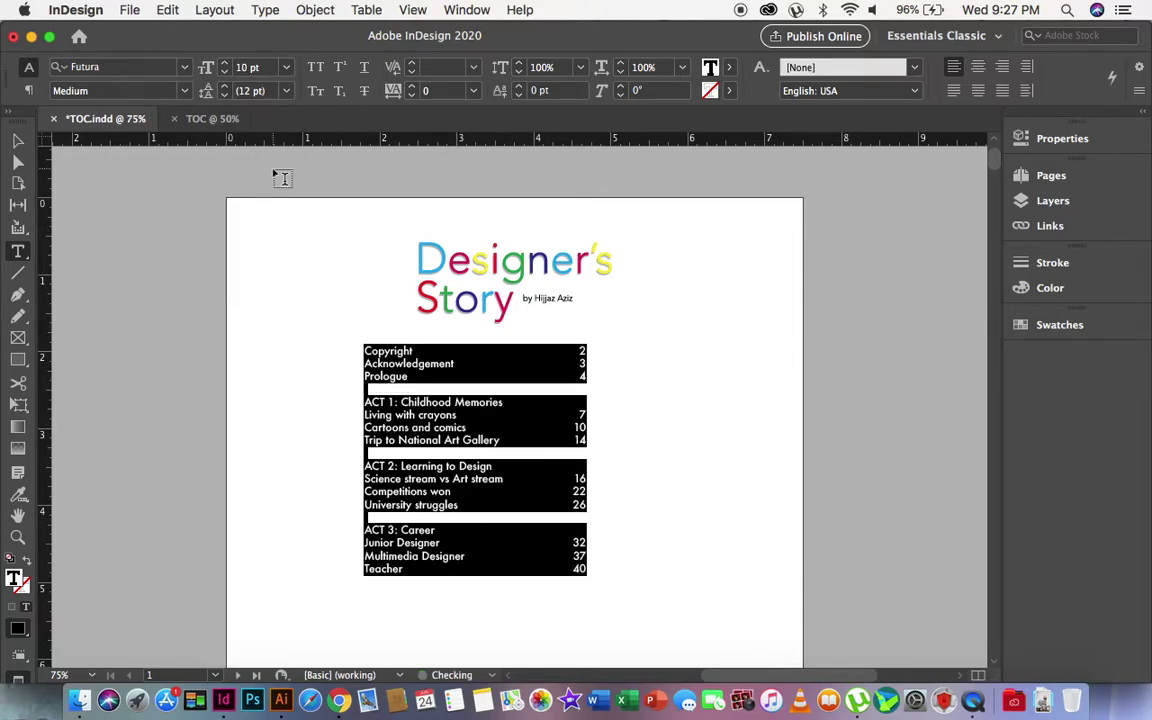
left_click(475, 374)
- Change the ACT 1: Childhood Memories heading to the Bold font style
left_click_drag(508, 402, 352, 400)
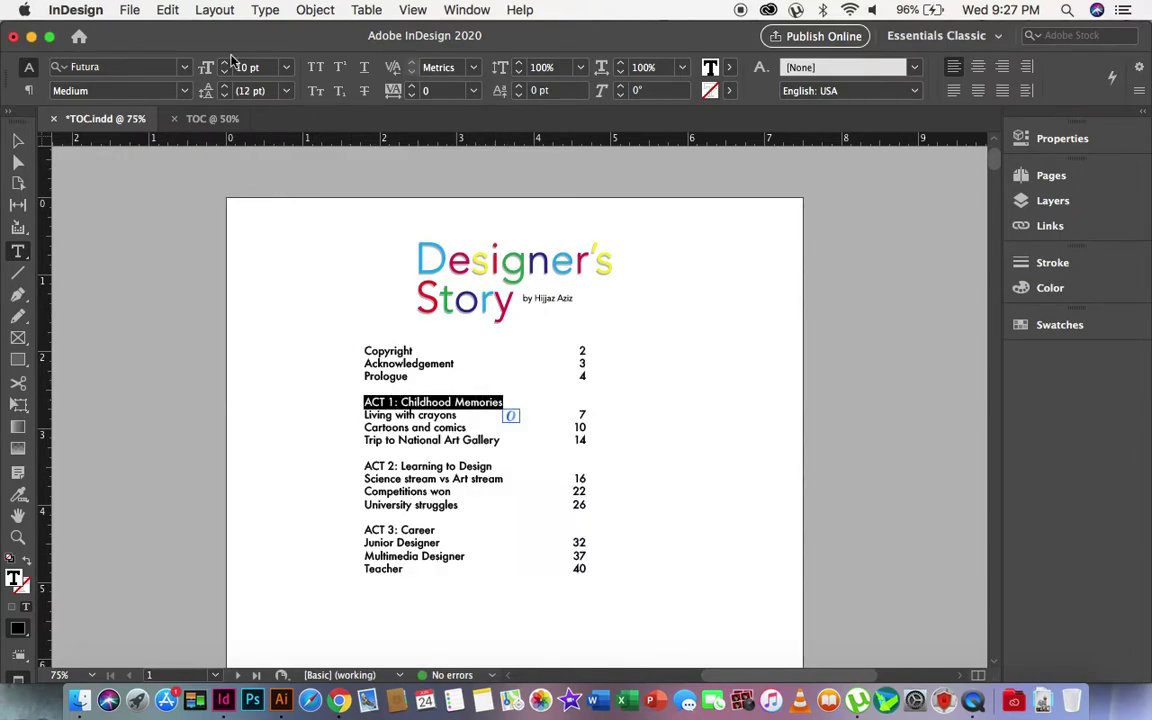
left_click(185, 93)
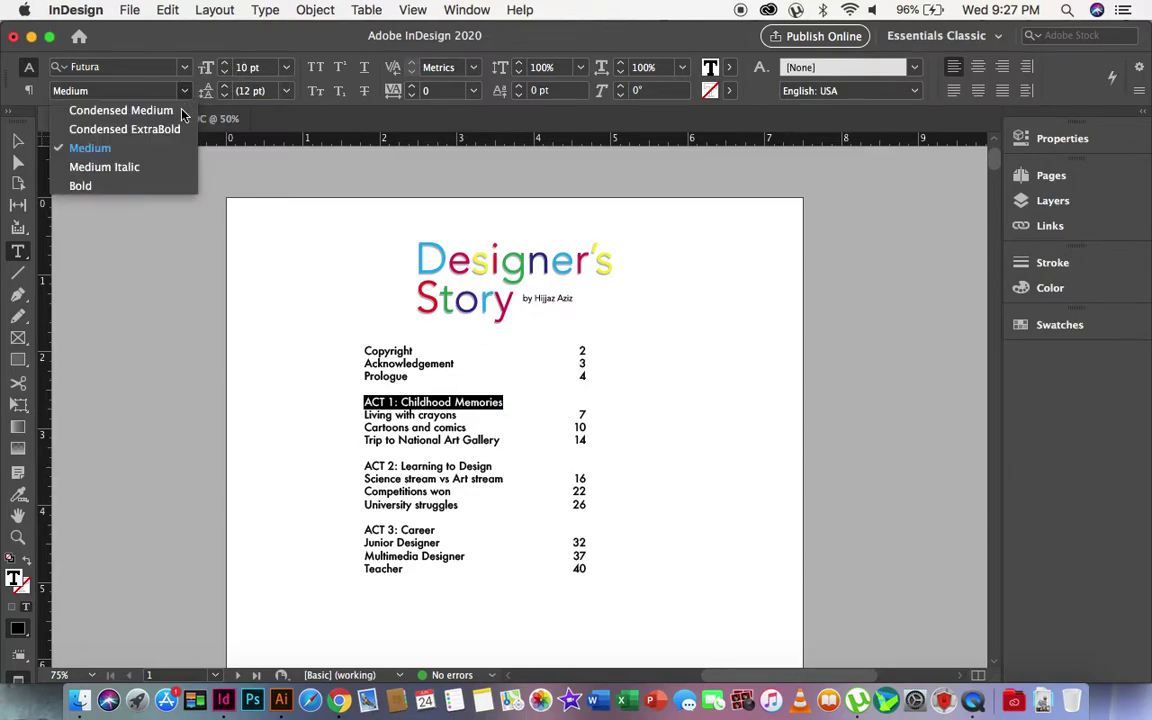
left_click(134, 183)
- Change the ACT 2: Learning to Design and ACT 3: Career headings to the Bold font style
left_click_drag(503, 479, 337, 458)
left_click(493, 467)
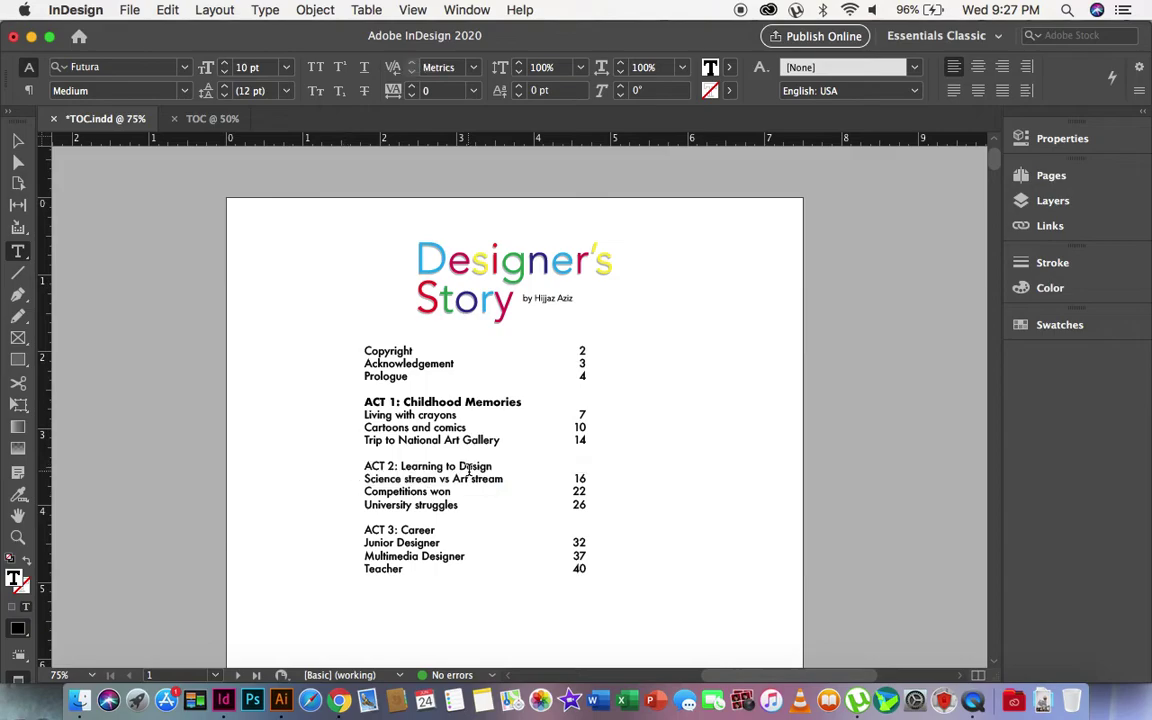
left_click_drag(493, 467, 362, 467)
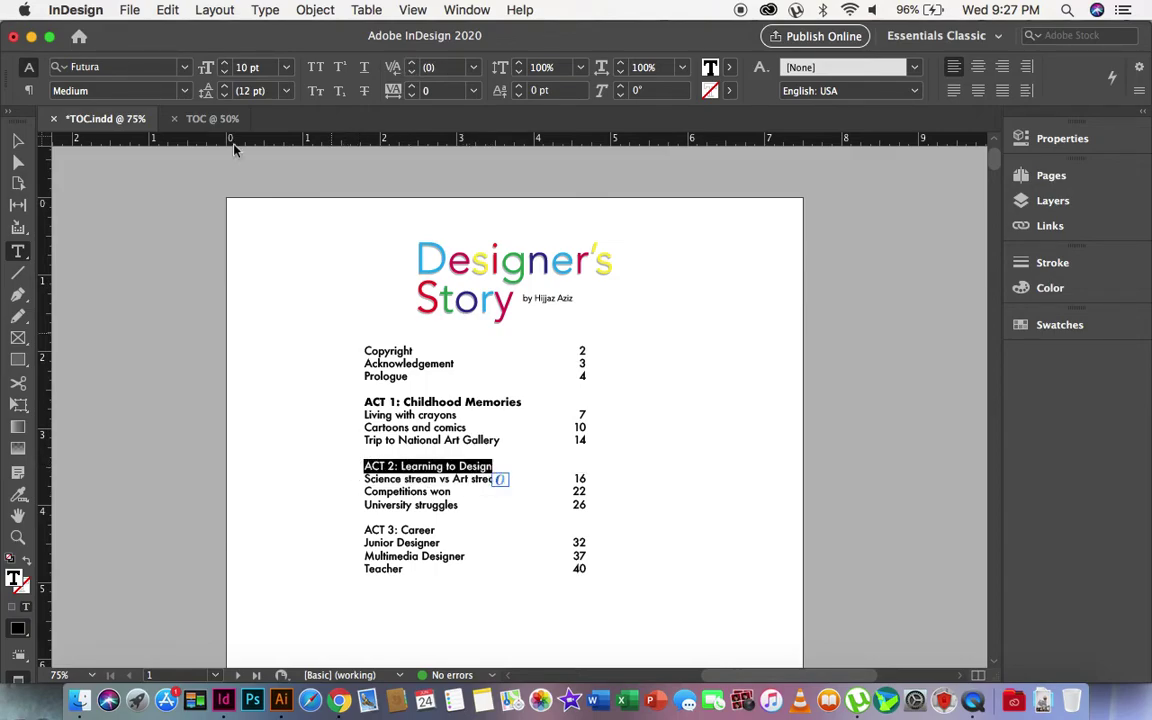
left_click(140, 93)
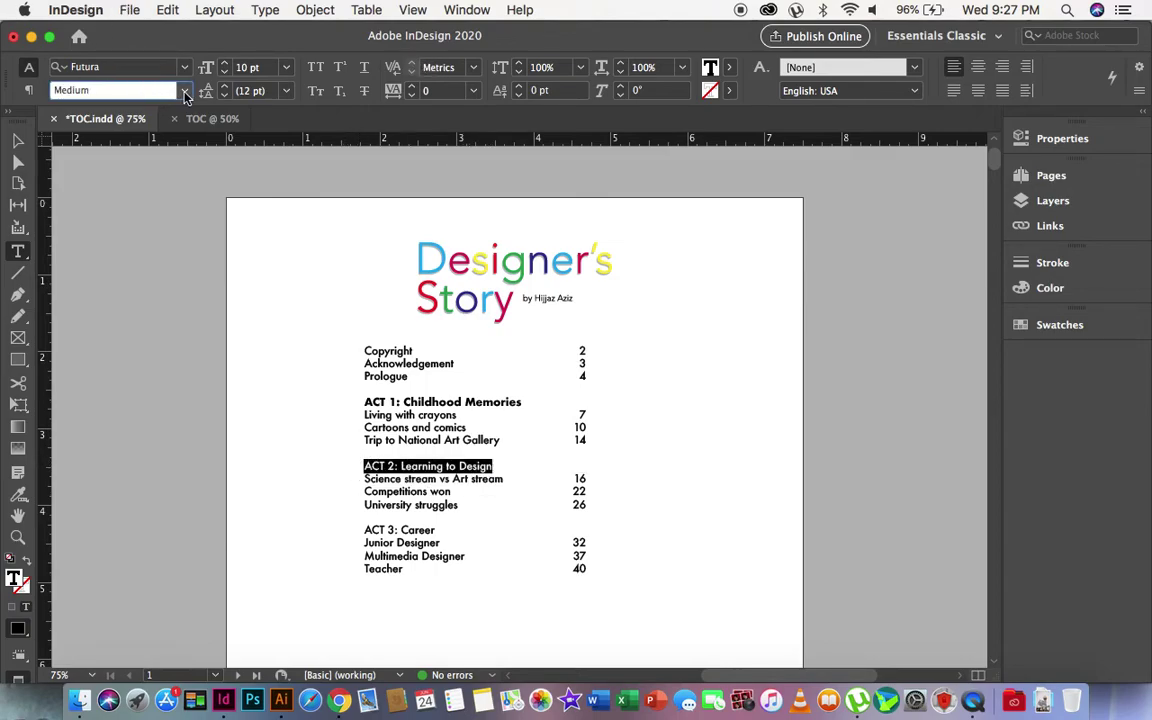
left_click(184, 90)
left_click(82, 186)
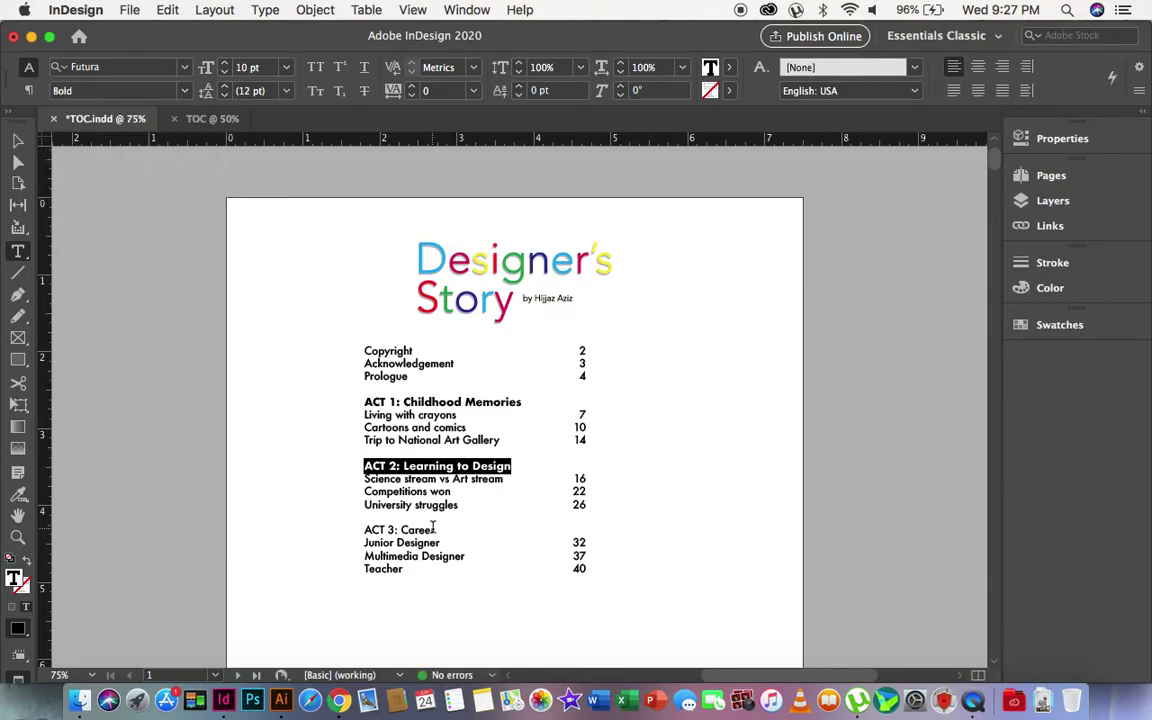
left_click_drag(436, 529, 353, 533)
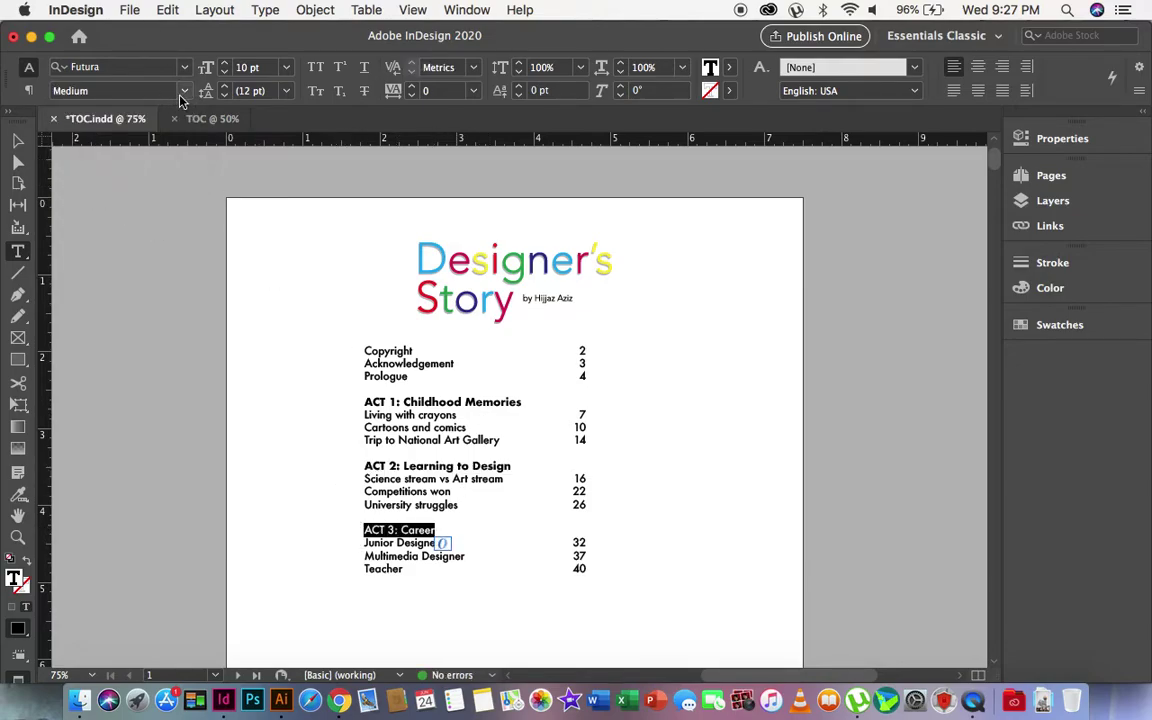
left_click(184, 91)
left_click(82, 186)
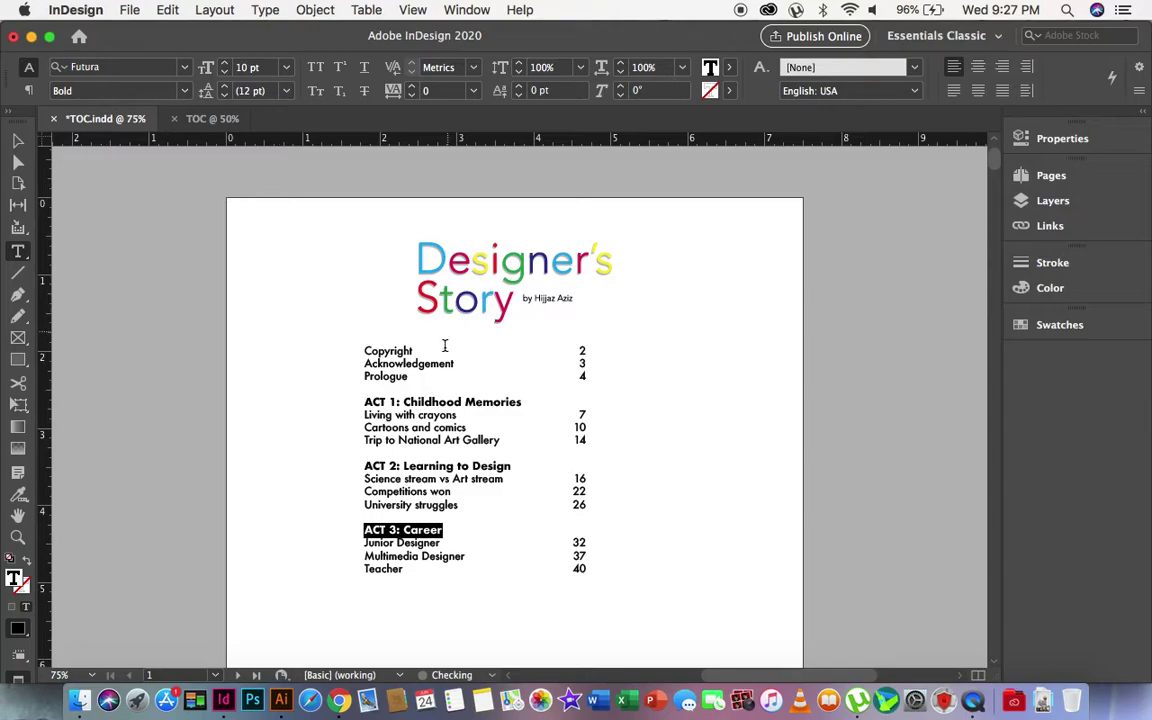
- Colour the ACT 1: Childhood Memories heading with the cyan swatch C=100 M=0 Y=0 K=0
left_click_drag(527, 401, 352, 403)
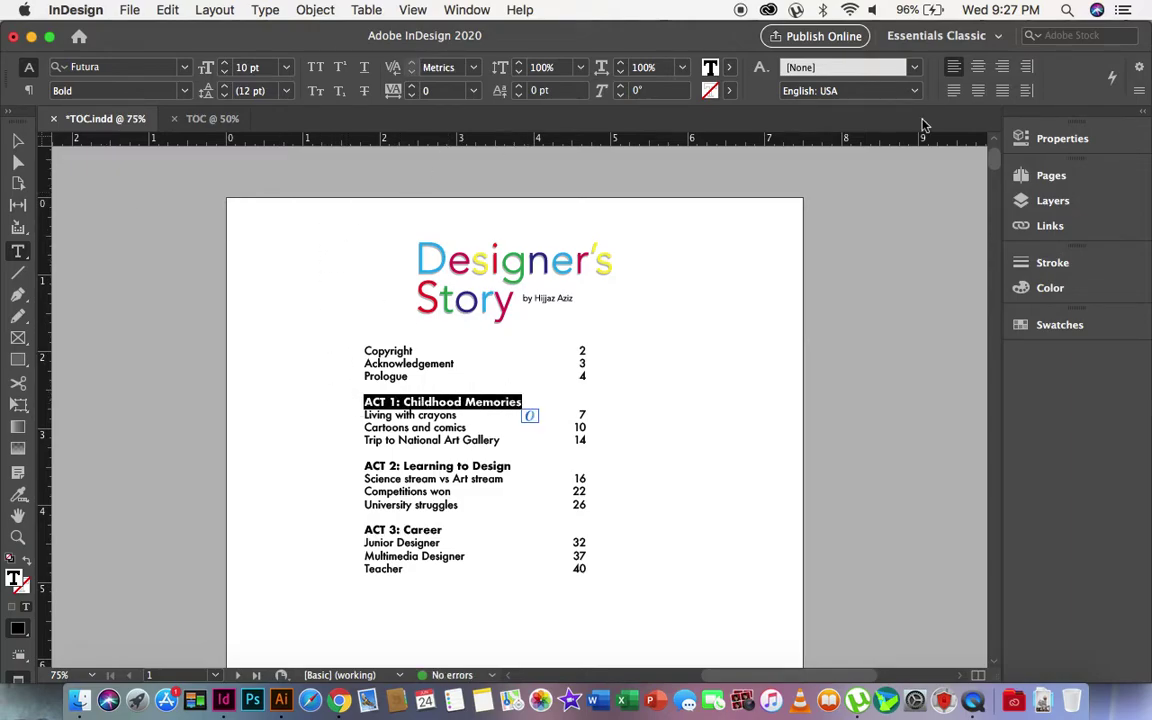
left_click(1058, 324)
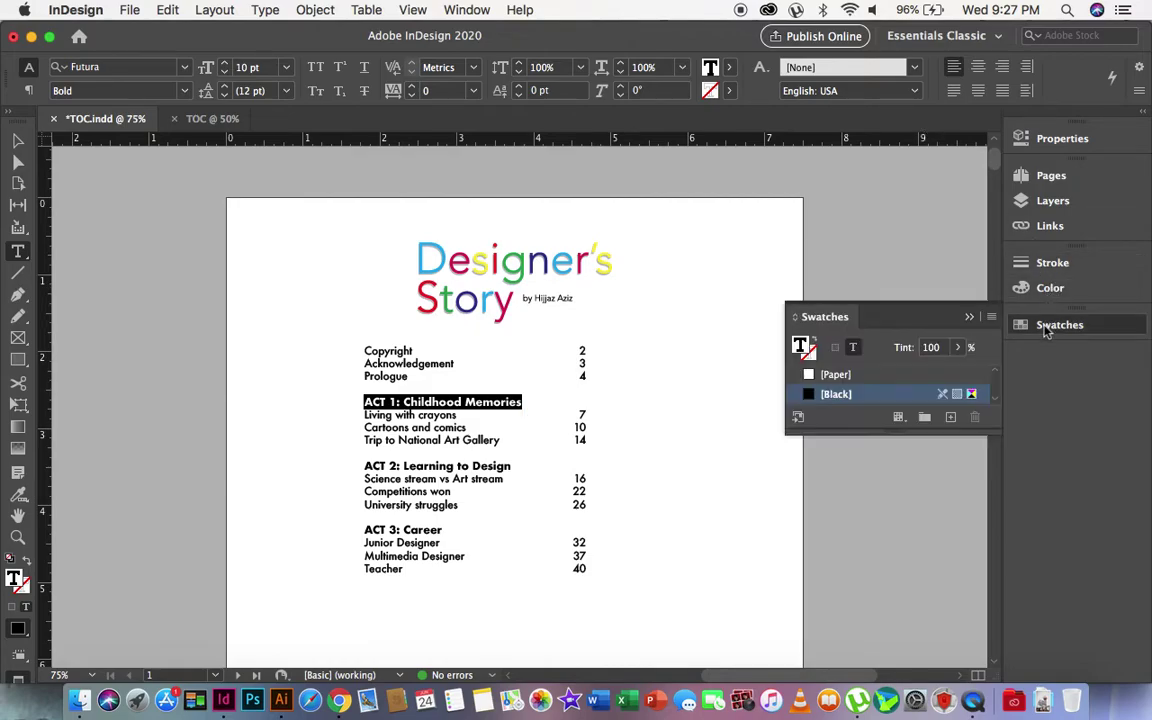
scroll(885, 380, "down", 2)
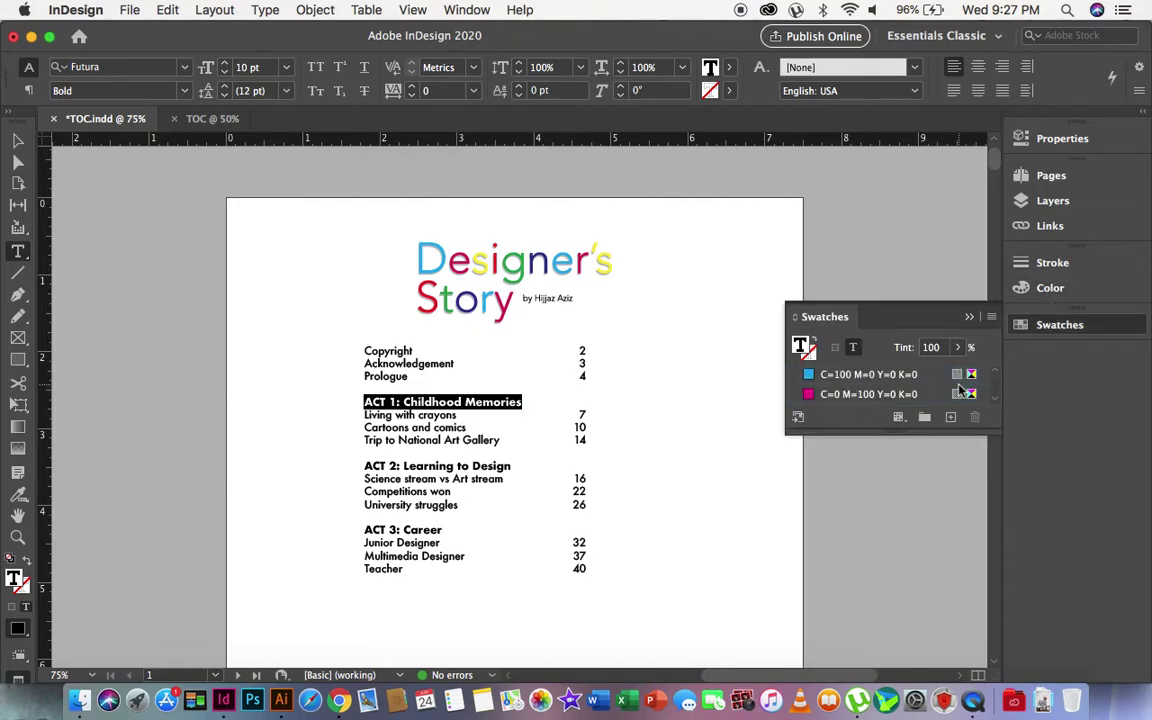
left_click(870, 377)
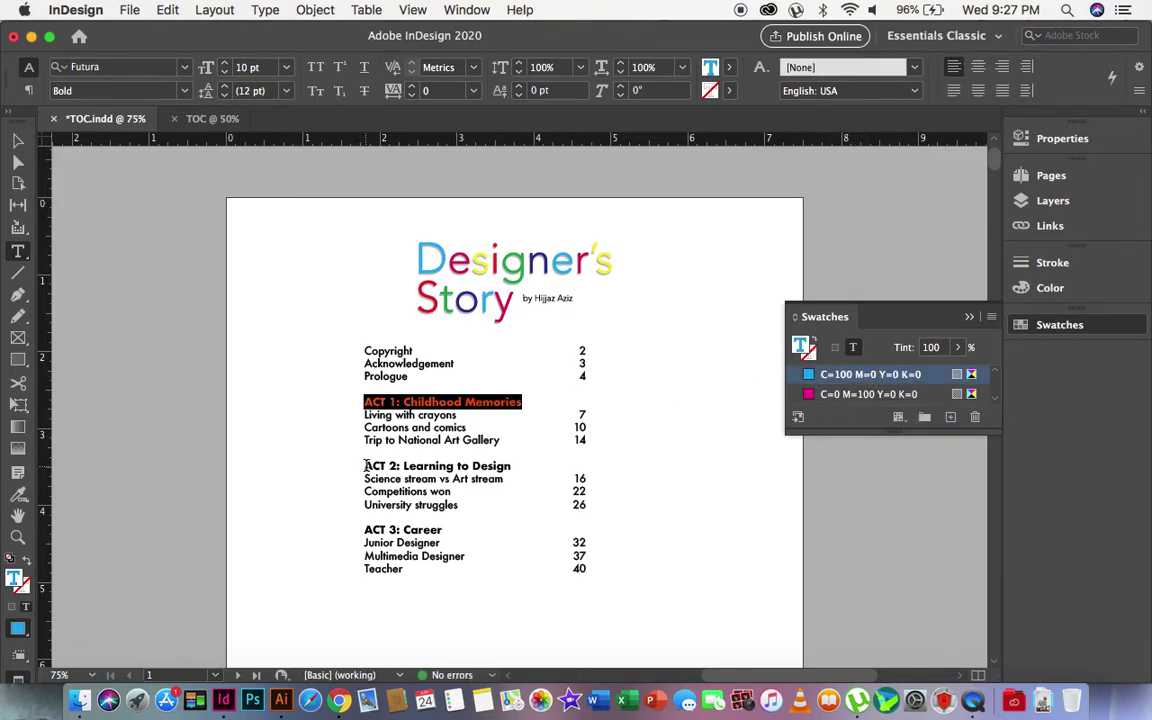
- Colour the ACT 2: Learning to Design heading with the magenta swatch C=0 M=100 Y=0 K=0
left_click_drag(365, 466, 512, 466)
scroll(930, 387, "down", 2)
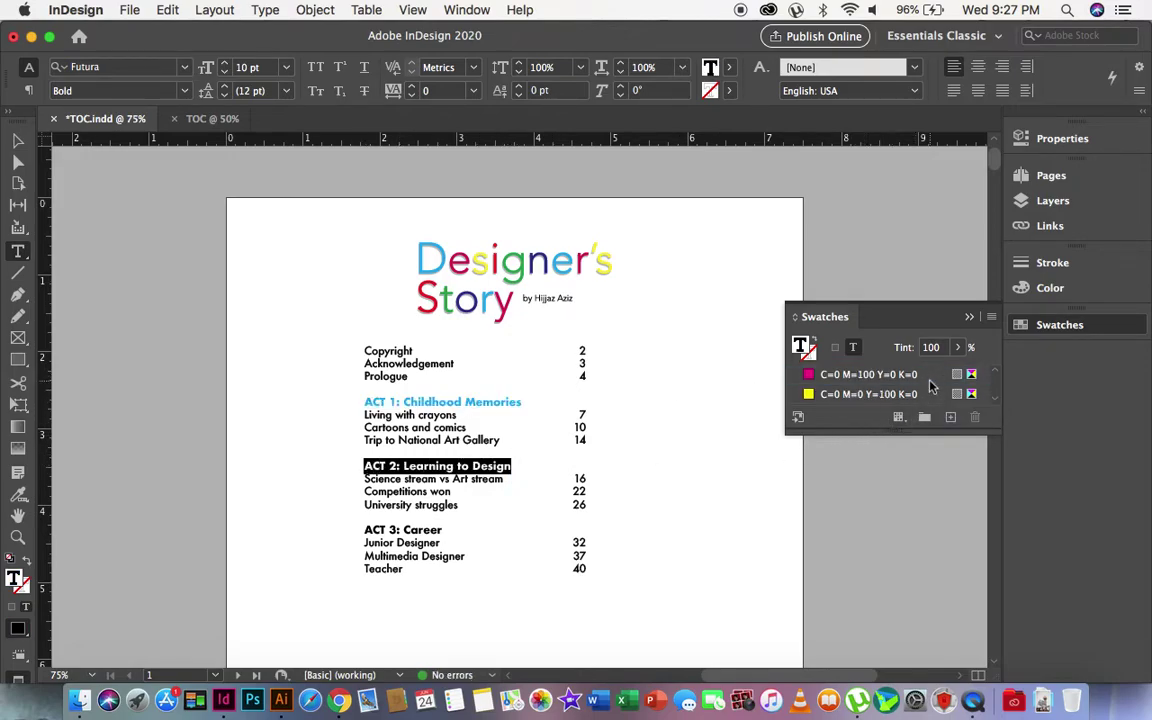
left_click(880, 374)
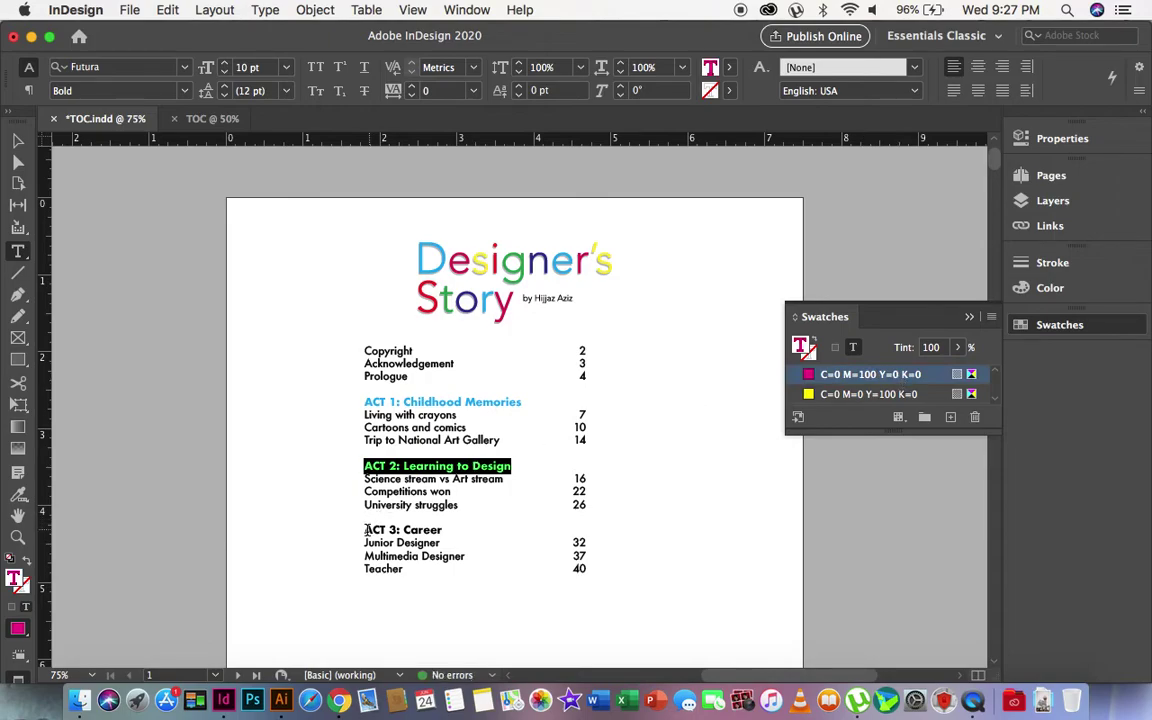
- Colour the ACT 3: Career heading with the green swatch C=75 M=5 Y=100 K=0 and finish editing the text
left_click_drag(365, 530, 442, 530)
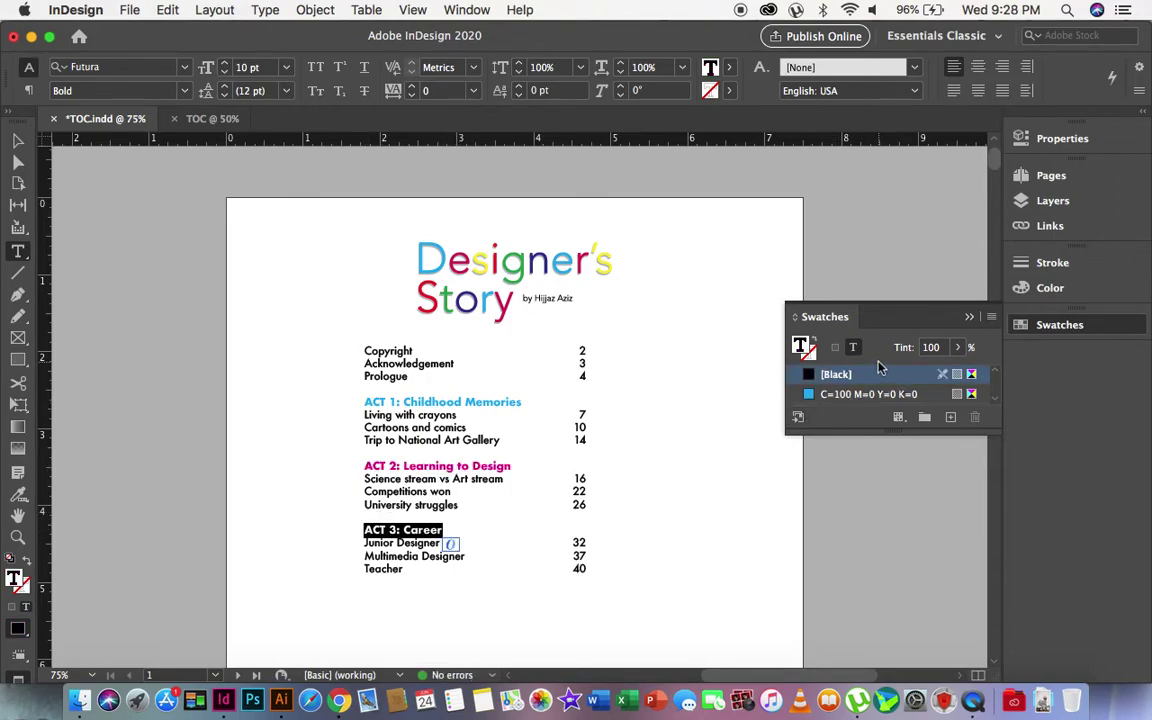
scroll(860, 380, "down", 5)
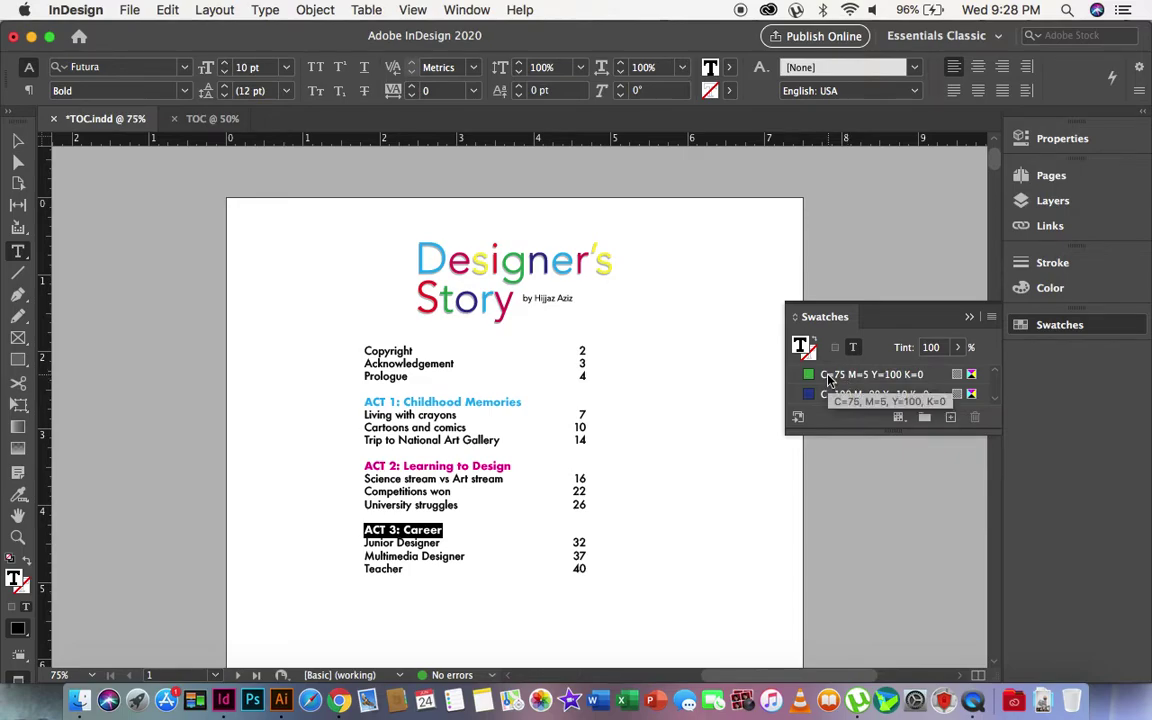
left_click(848, 376)
key("Escape")
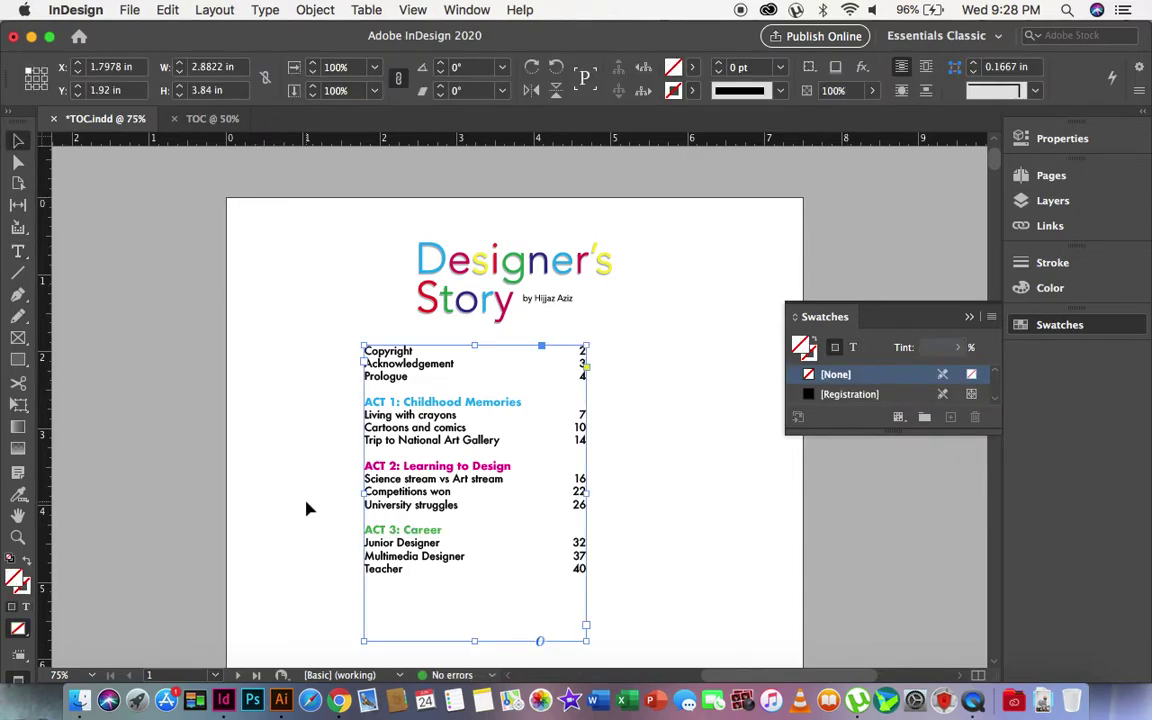
left_click(697, 487)
left_click(470, 465)
left_click(1077, 330)
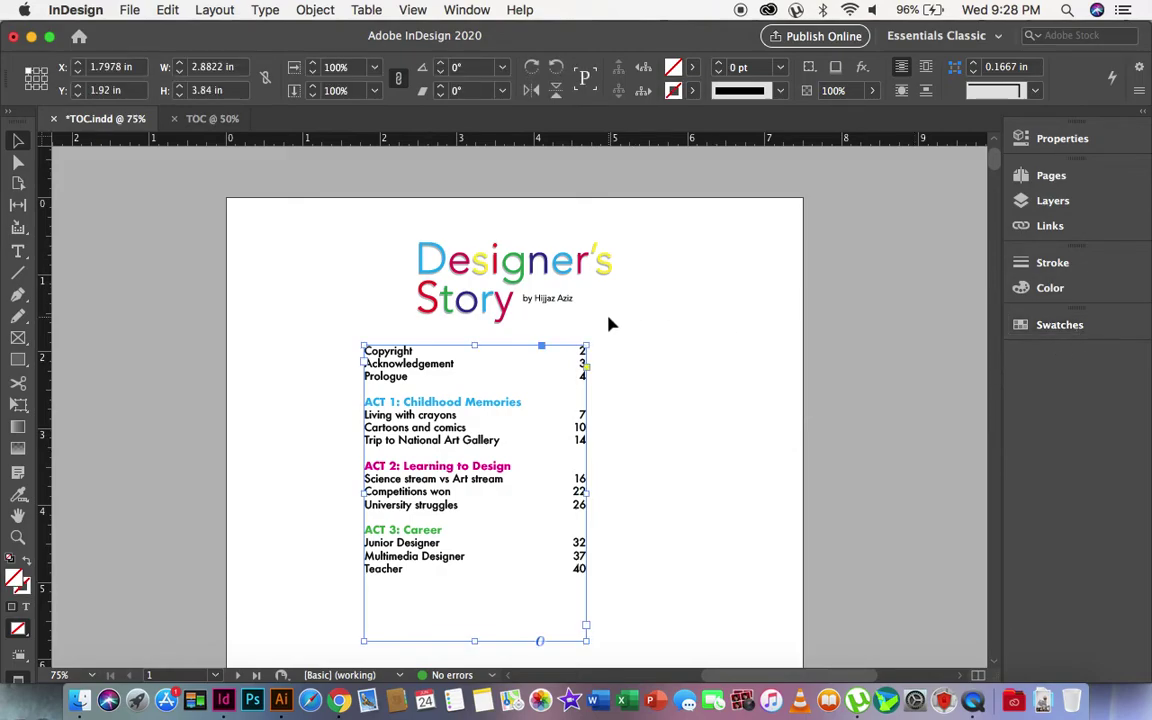
- Set alignment relative to the page and centre the contents text frame on it vertically and horizontally
scroll(553, 404, "down", 1)
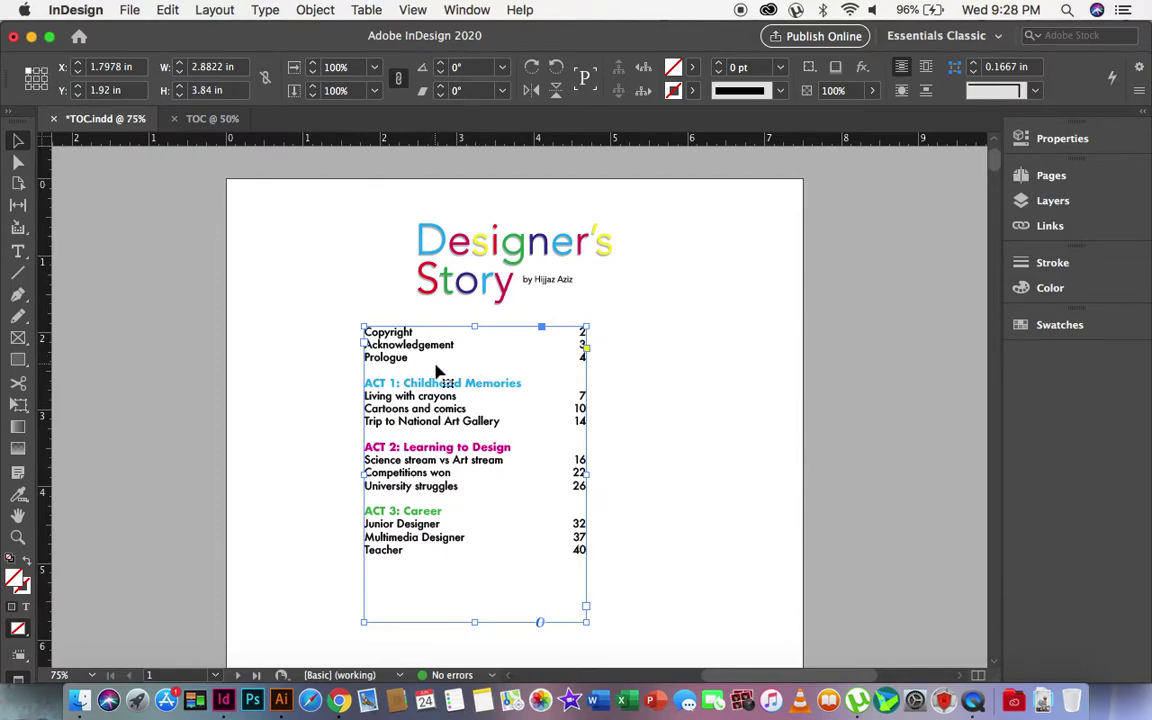
left_click(686, 424)
left_click(412, 414)
left_click(1060, 139)
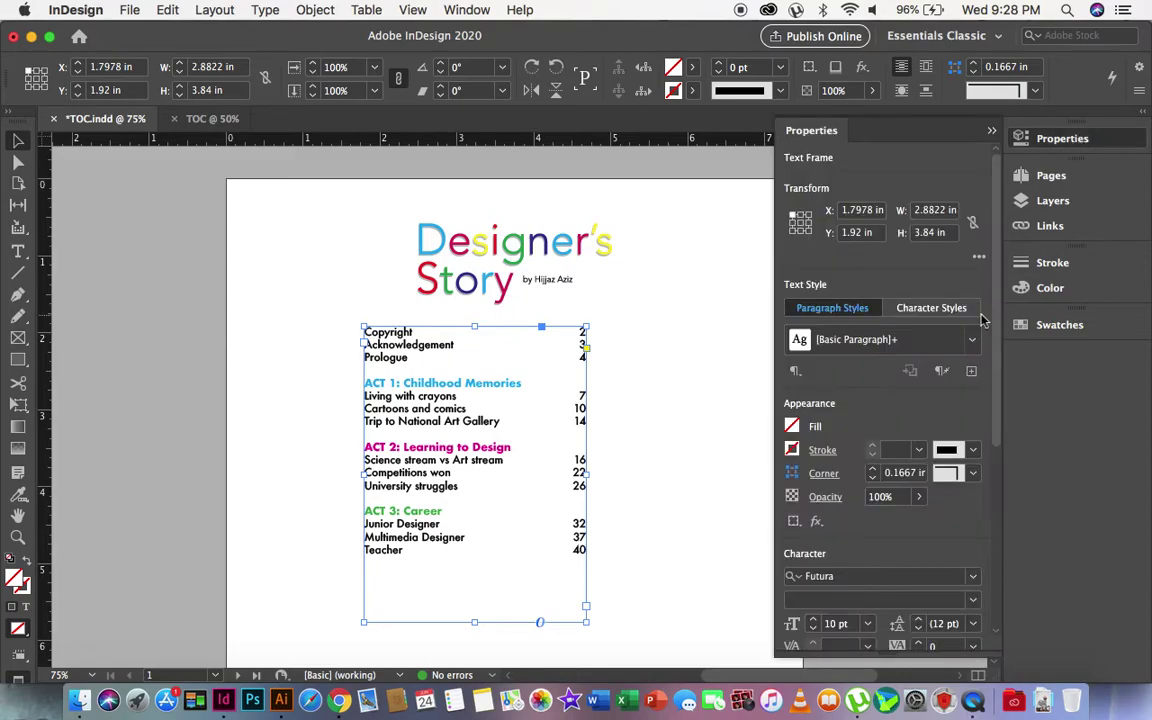
scroll(908, 486, "down", 5)
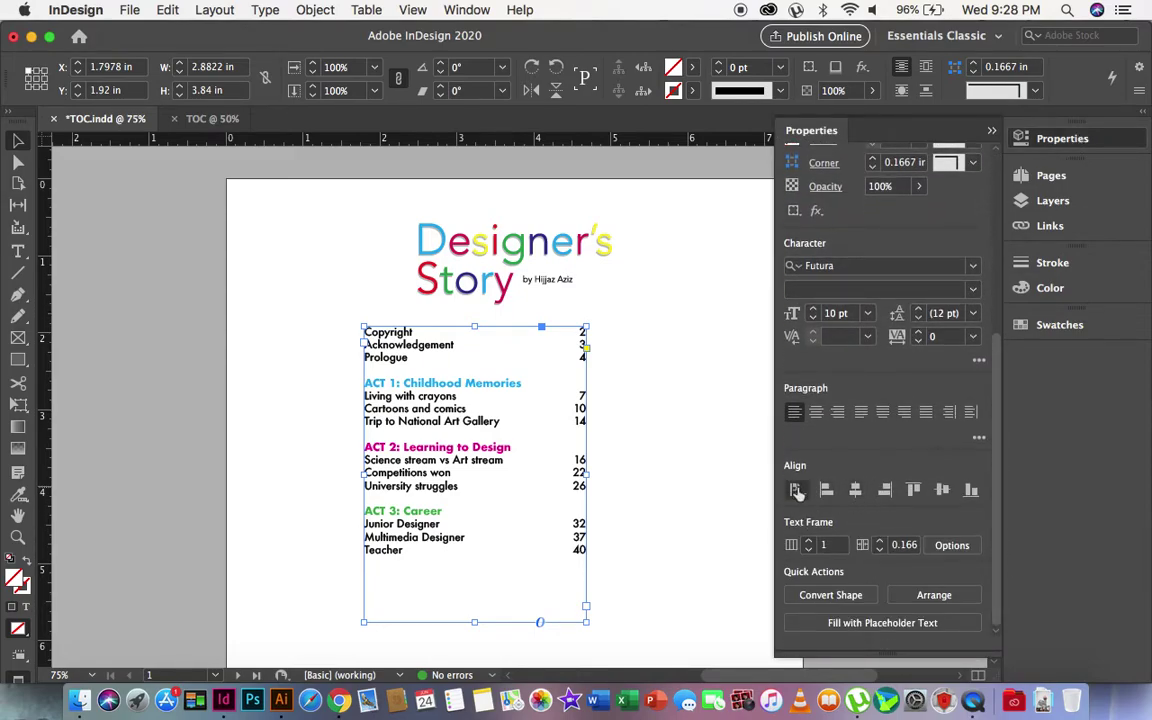
left_click(796, 489)
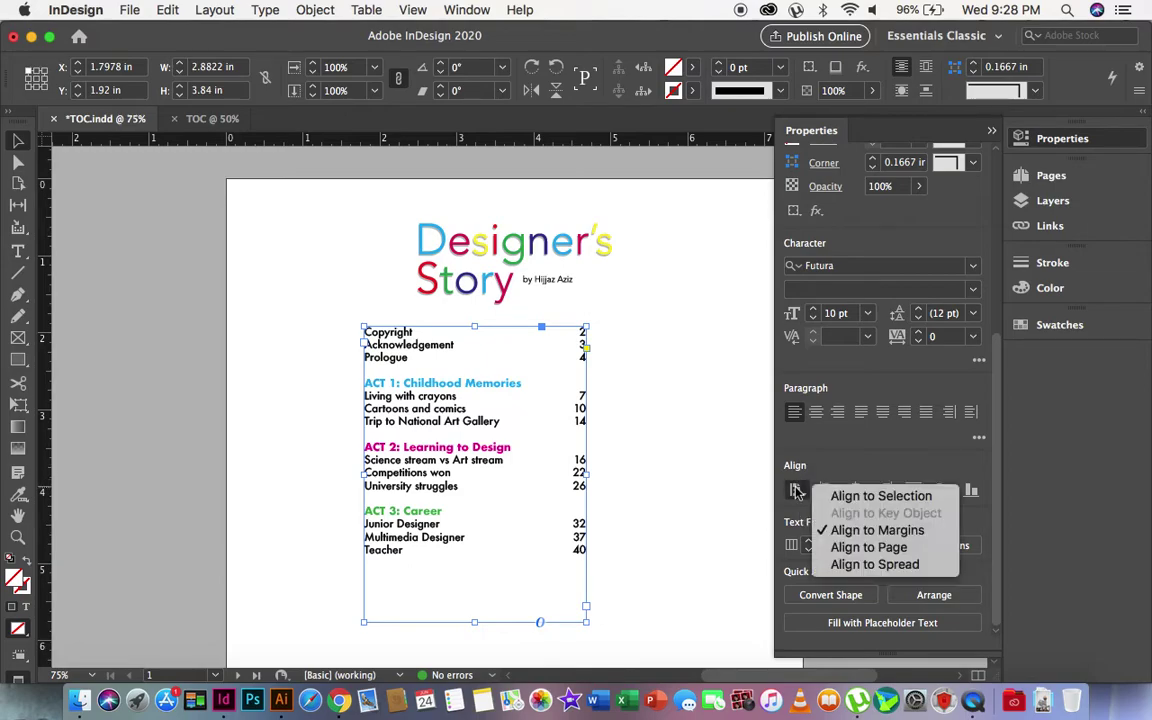
left_click(870, 547)
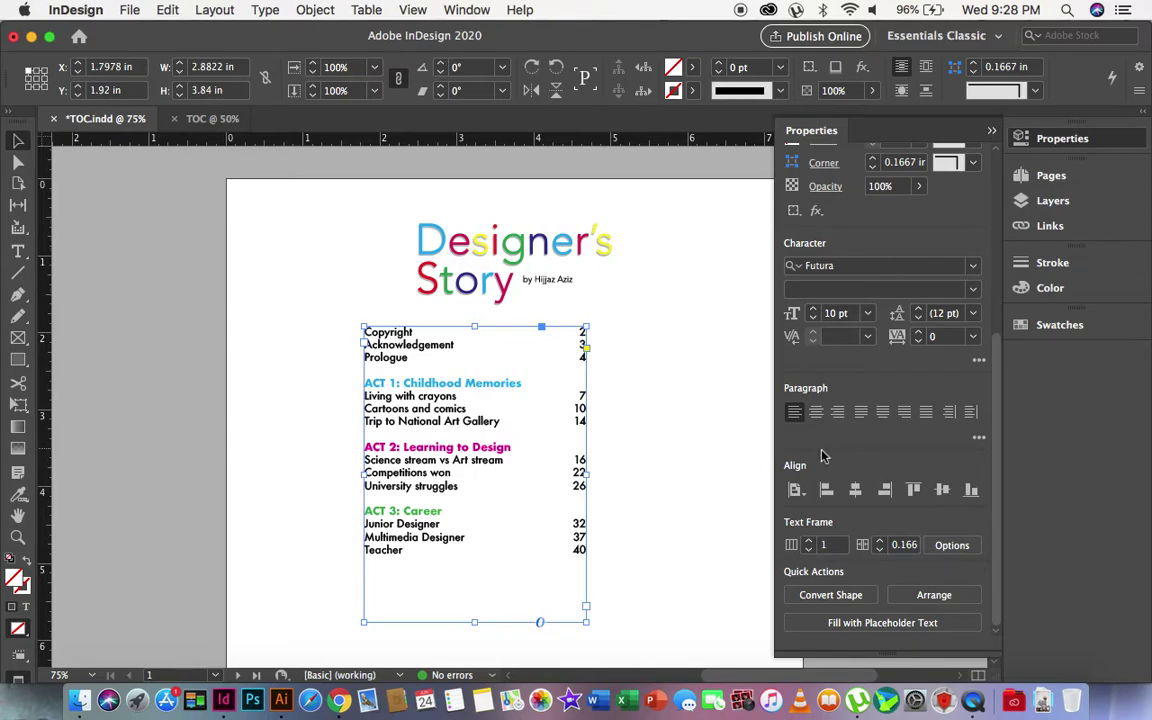
left_click(946, 497)
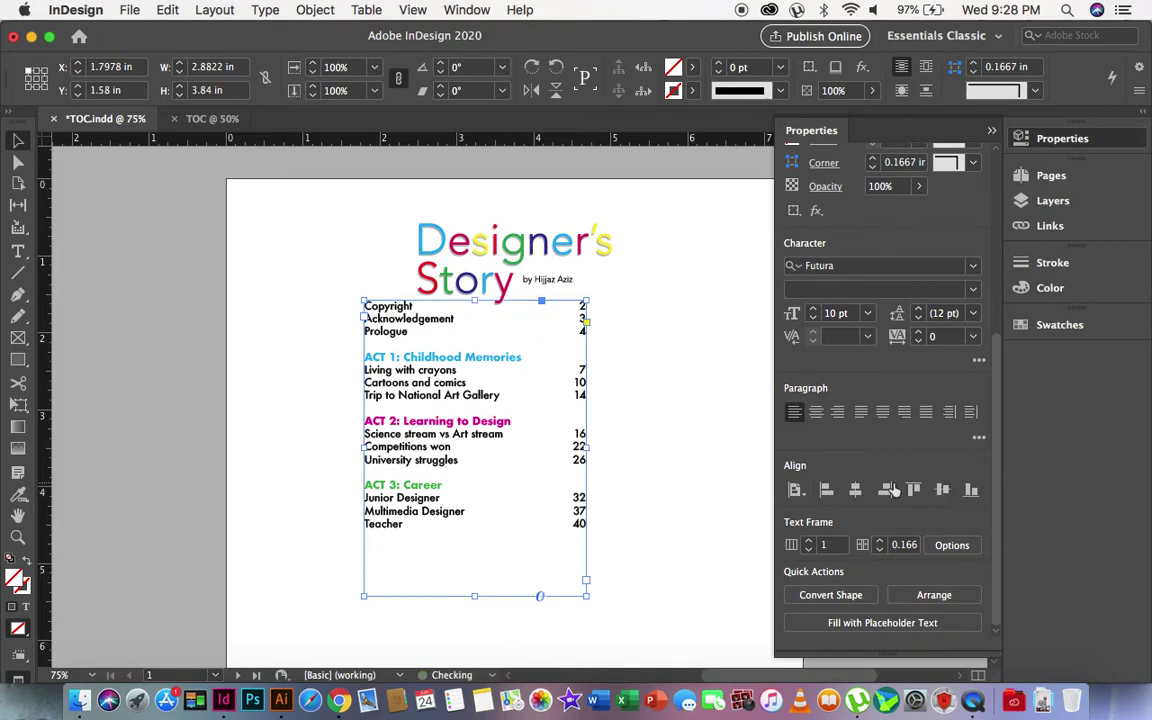
left_click(856, 490)
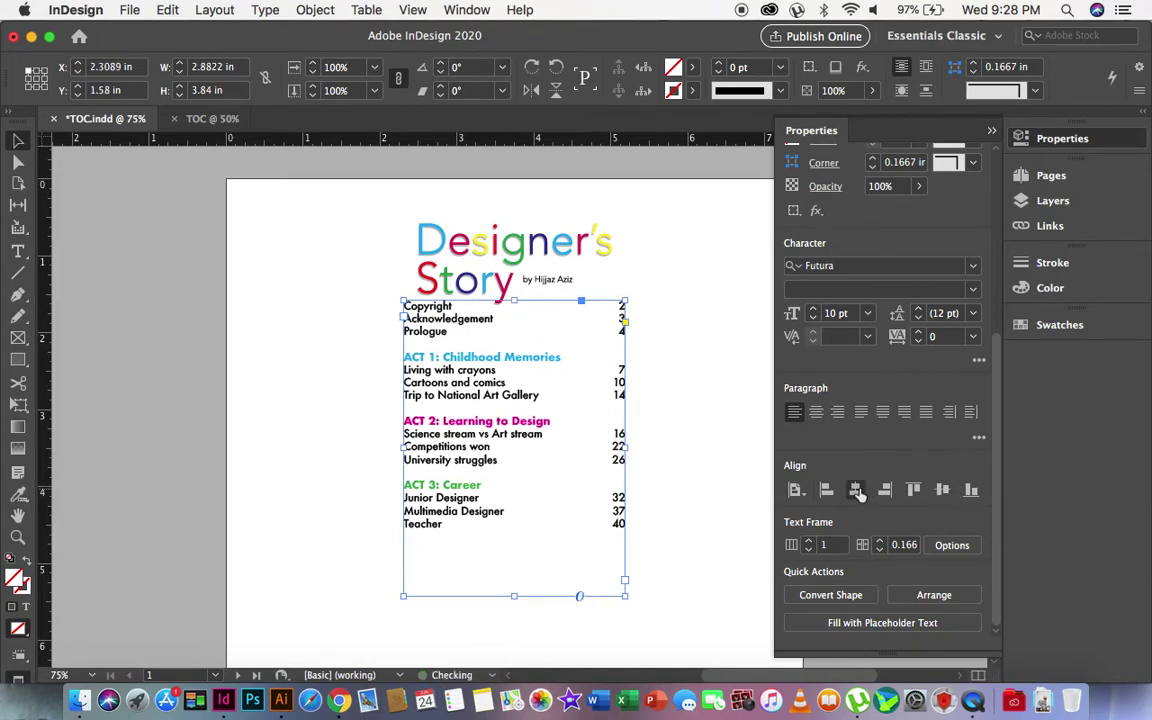
- Nudge the contents text frame straight down, clear of the Designer's Story title, to a Y position of about 2.37 in
left_click(675, 353)
left_click(450, 391)
key("Down")
key("Down")
key("Down")
key("Down")
key("Down")
key("Down")
key("Down")
key("Down")
key("Down")
key("Down")
key("Down")
key("Down")
key("Down")
key("Down")
key("Down")
key("Down")
key("Down")
key("Down")
key("Down")
key("Down")
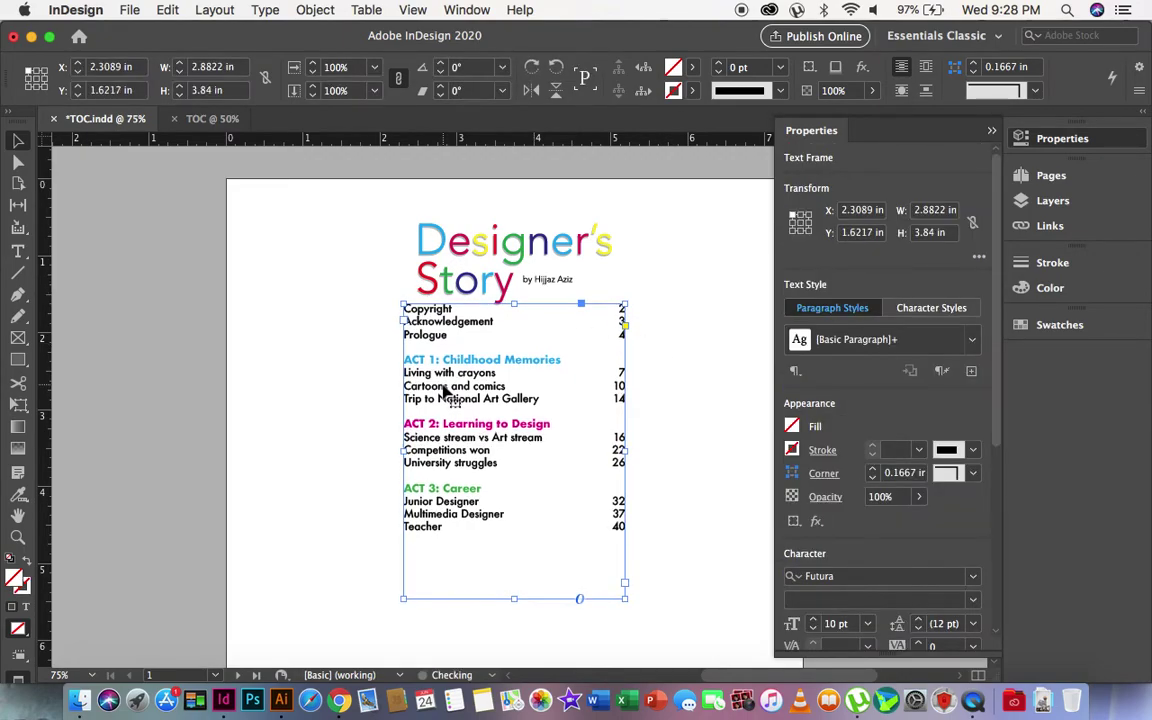
key("Down")
key("Down")
key("Down")
key("Down")
key("Down")
key("Down")
key("Down")
key("Down")
key("Down")
key("Down")
key("Down")
key("Down")
key("Down")
key("Down")
key("Down")
key("Down")
key("Down")
key("Down")
key("Down")
key("Down")
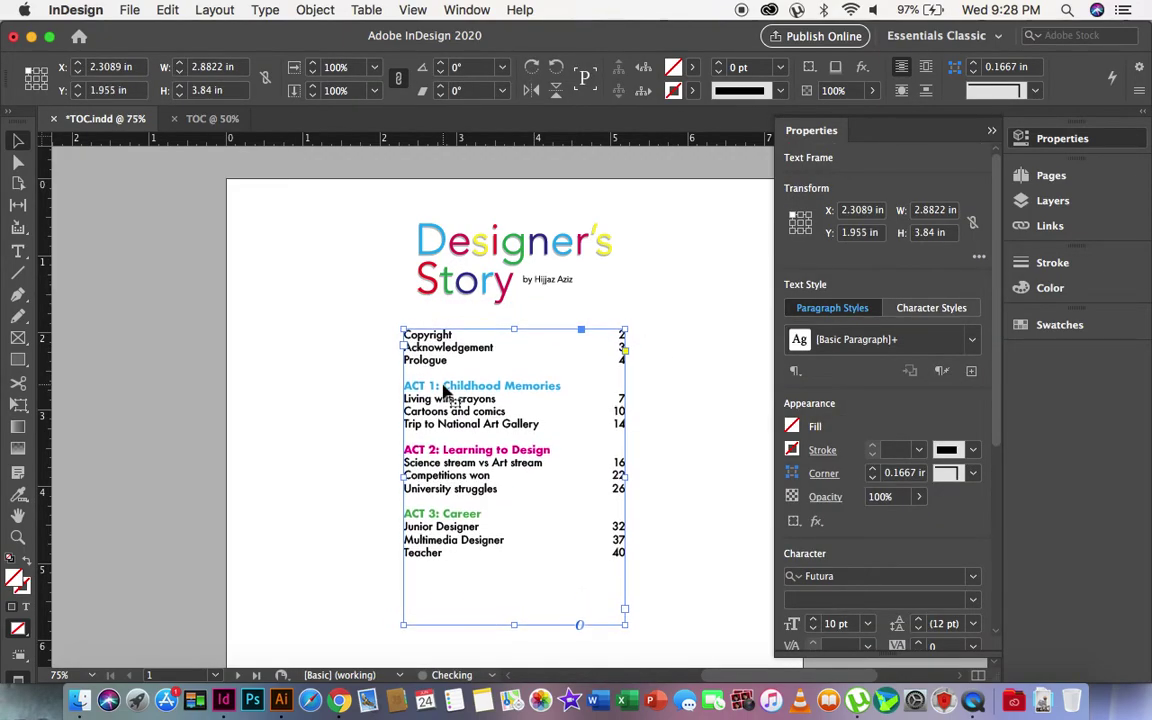
key("Down")
key("Down")
key("Down")
key("Down")
key("Down")
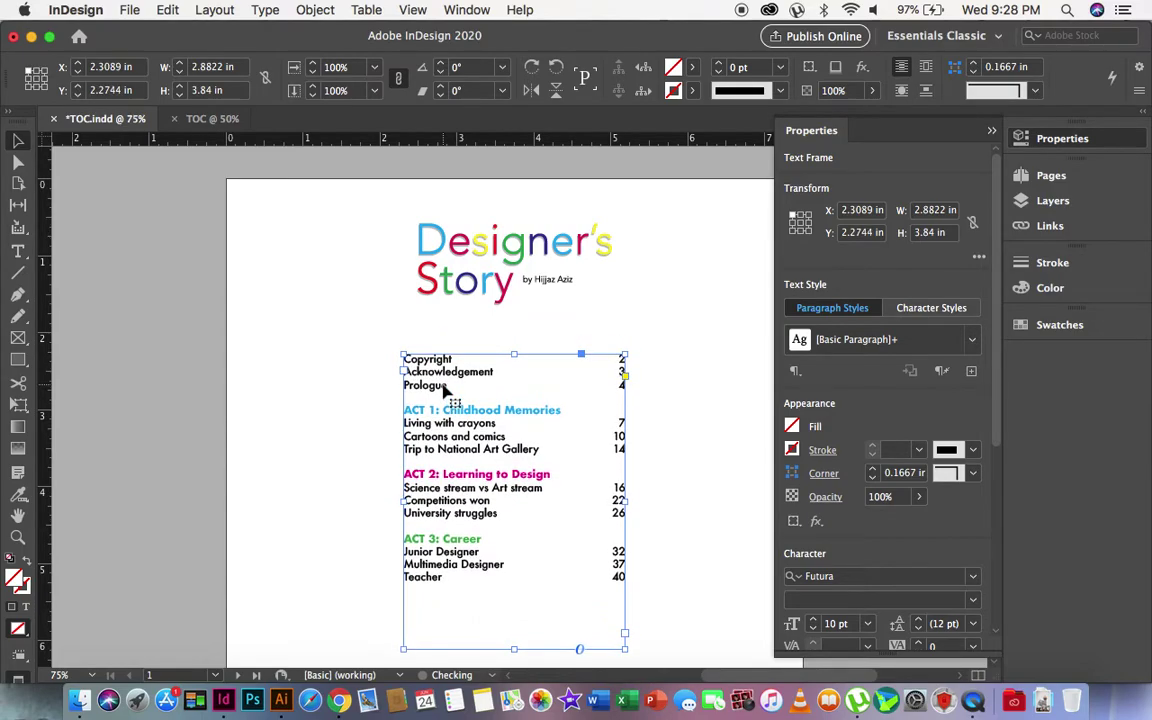
left_click(389, 367)
scroll(389, 367, "down", 4)
left_click(468, 362)
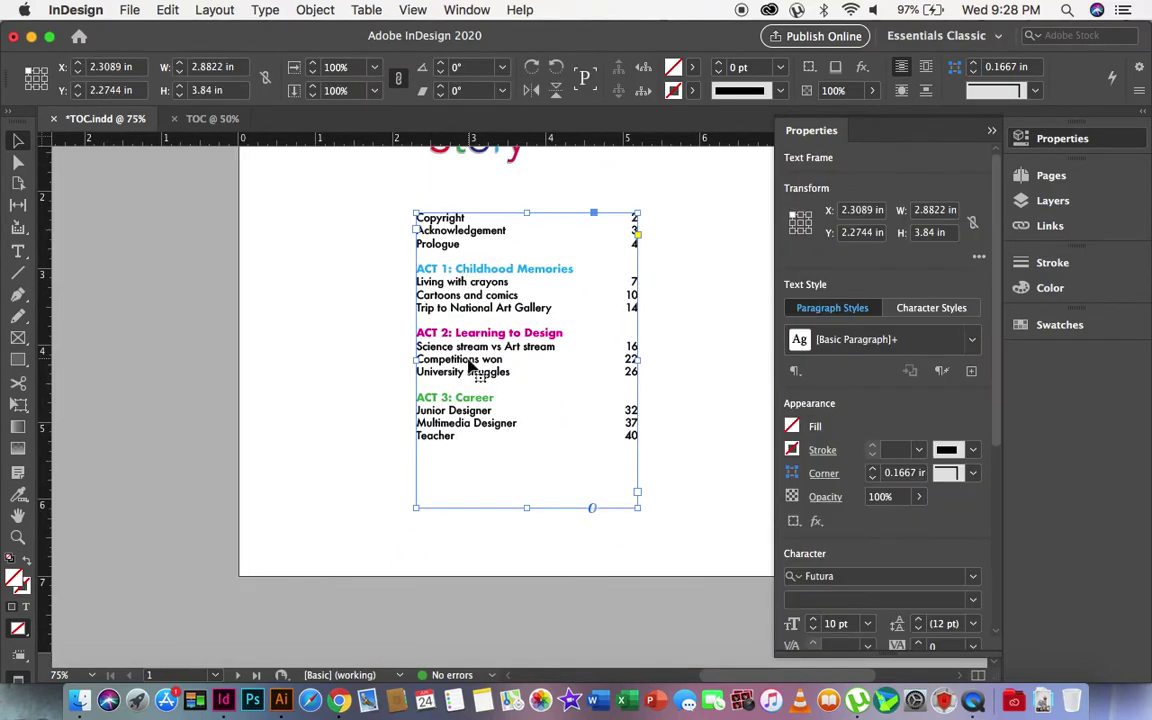
scroll(468, 362, "up", 4)
key("Down")
key("Down")
key("Down")
key("Down")
key("Down")
key("Down")
key("Down")
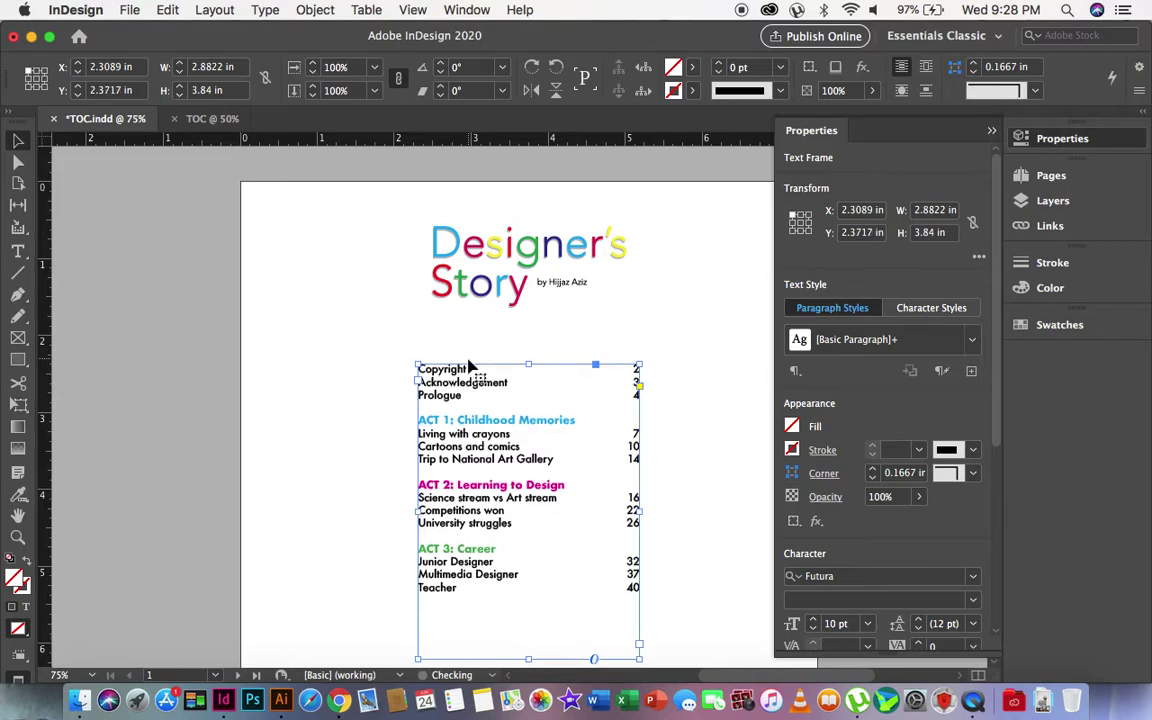
- Shorten the contents text frame from its lower edge to about 3.07 in high, ending just below the Teacher entry, and deselect it
scroll(470, 366, "down", 2)
left_click_drag(532, 560, 537, 506)
left_click(697, 450)
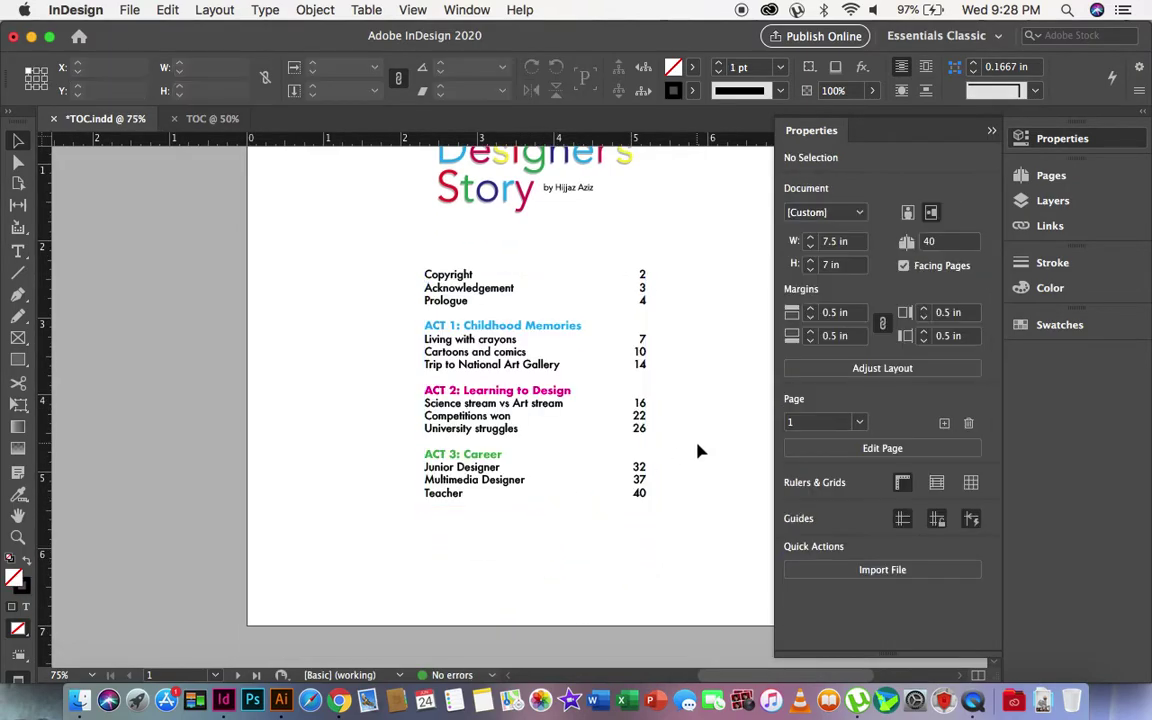
left_click(1056, 140)
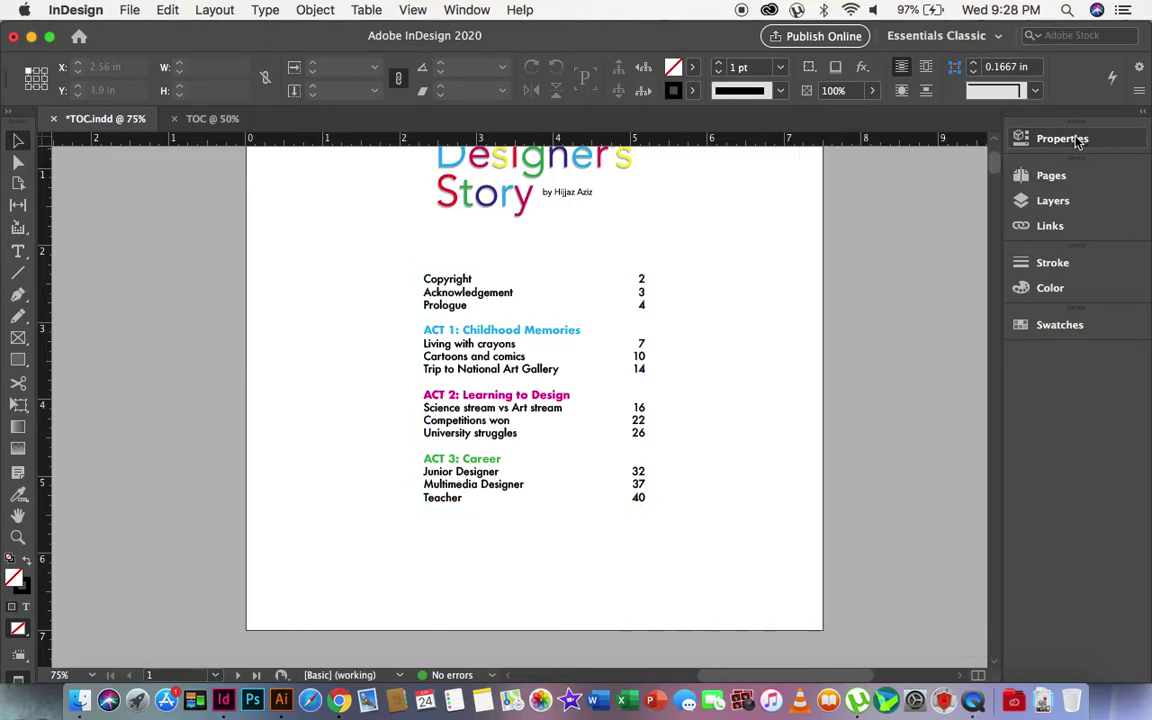
scroll(490, 340, "up", 2)
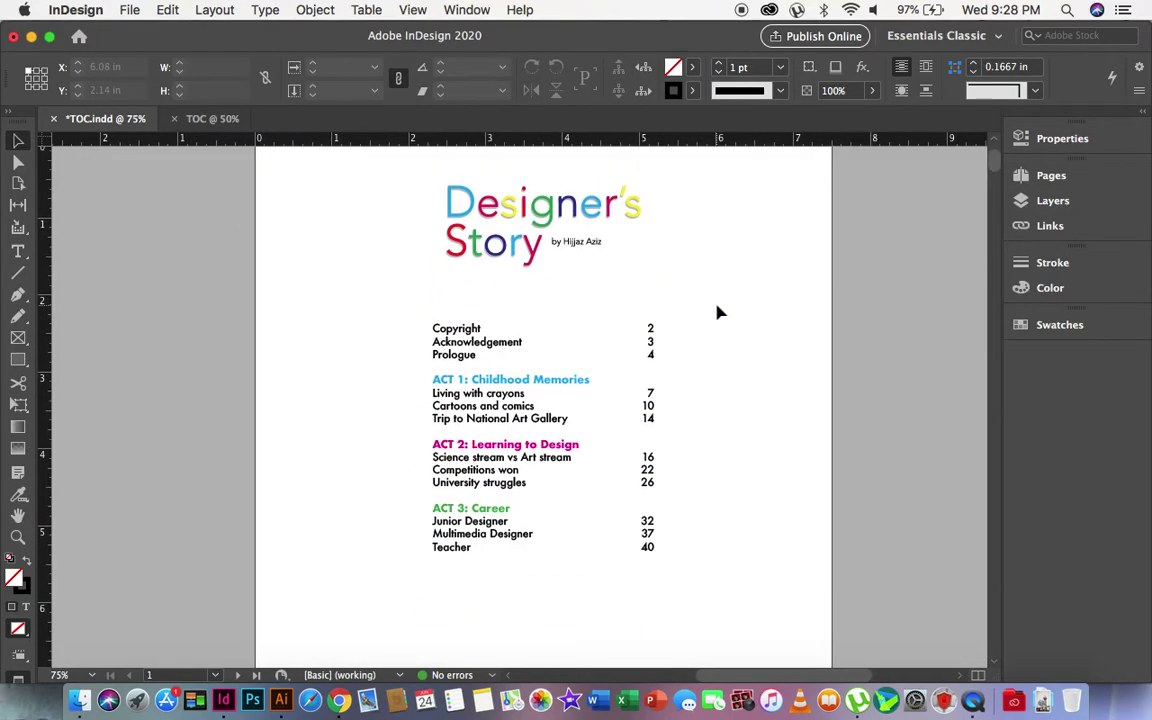
double_click(435, 395)
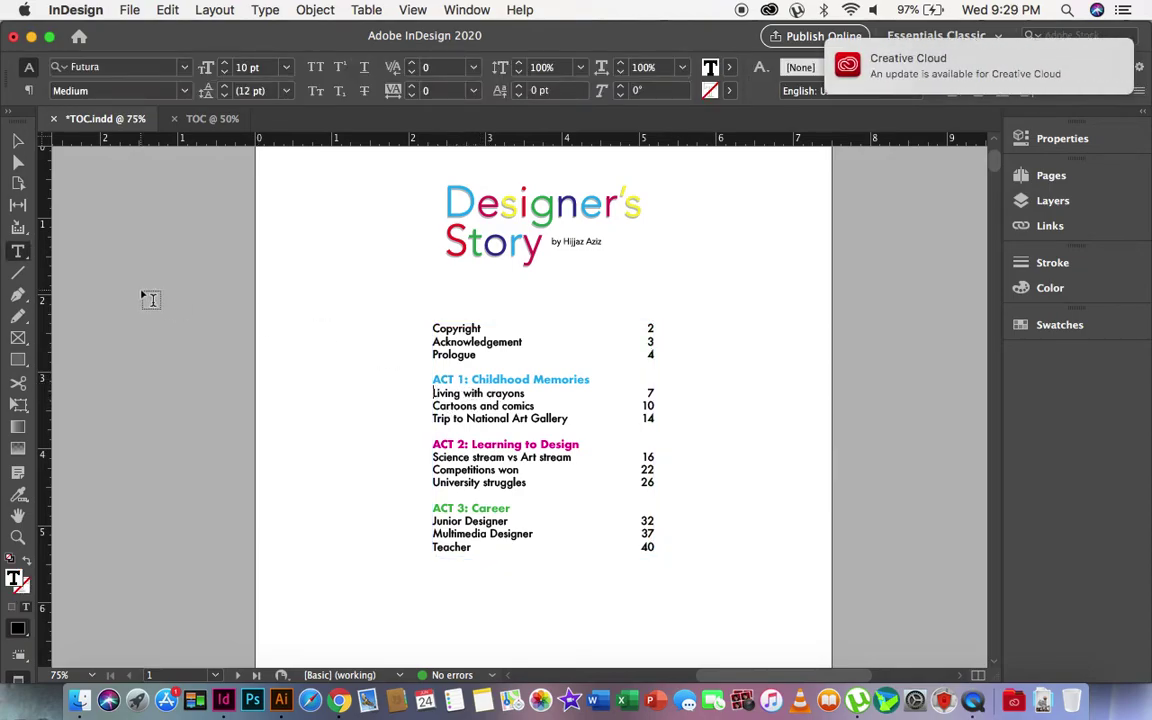
left_click(17, 140)
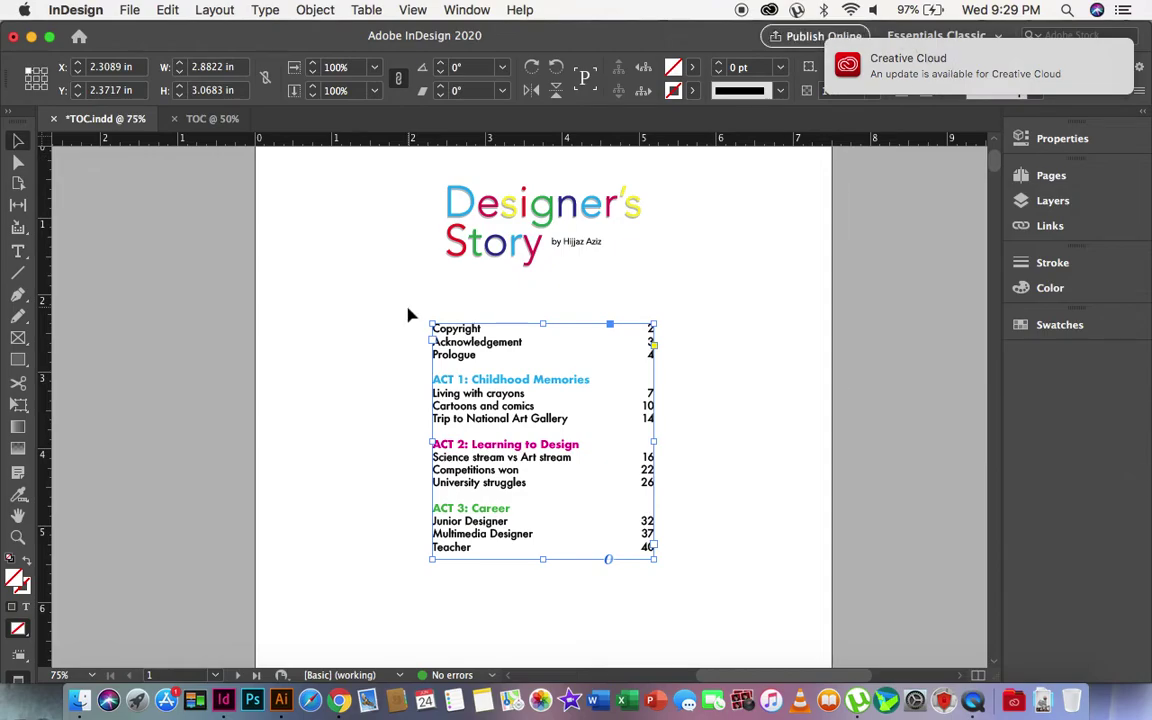
left_click(22, 359)
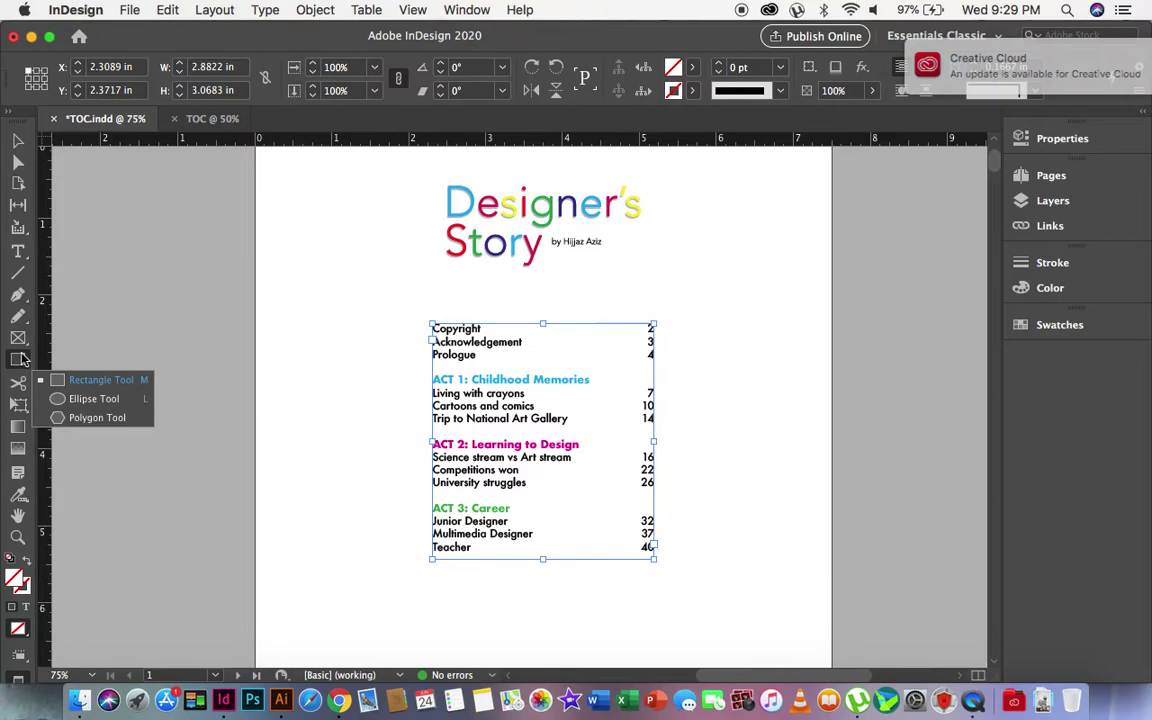
left_click(18, 372)
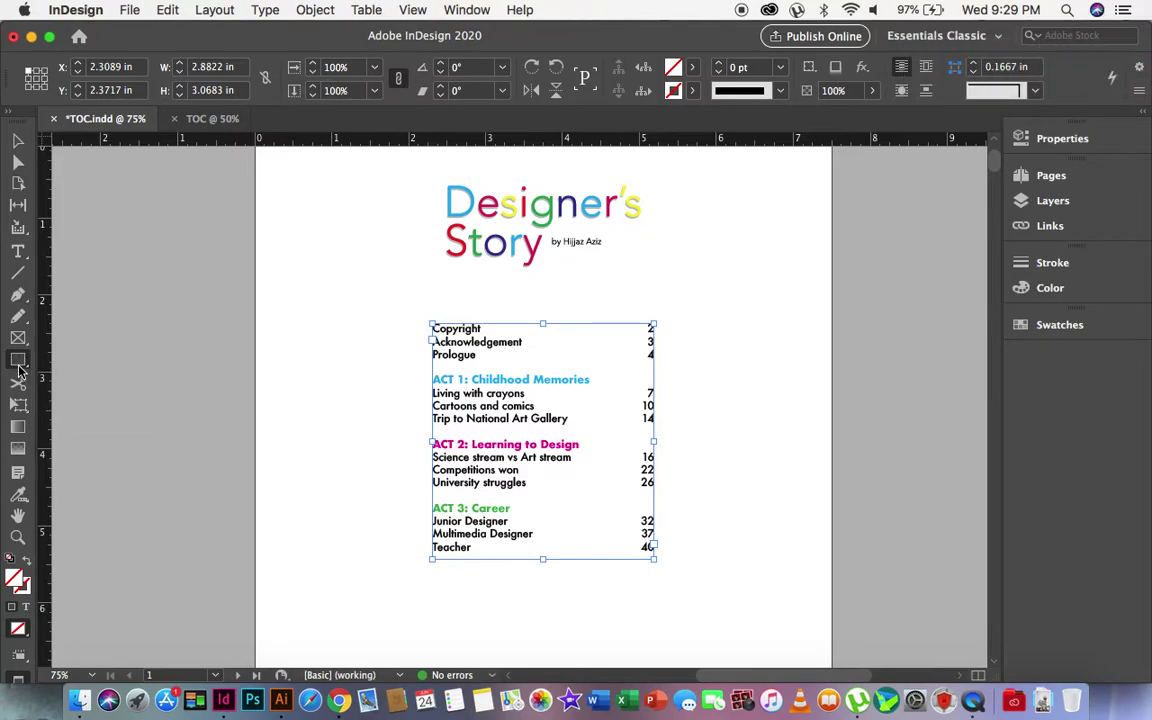
left_click(364, 326)
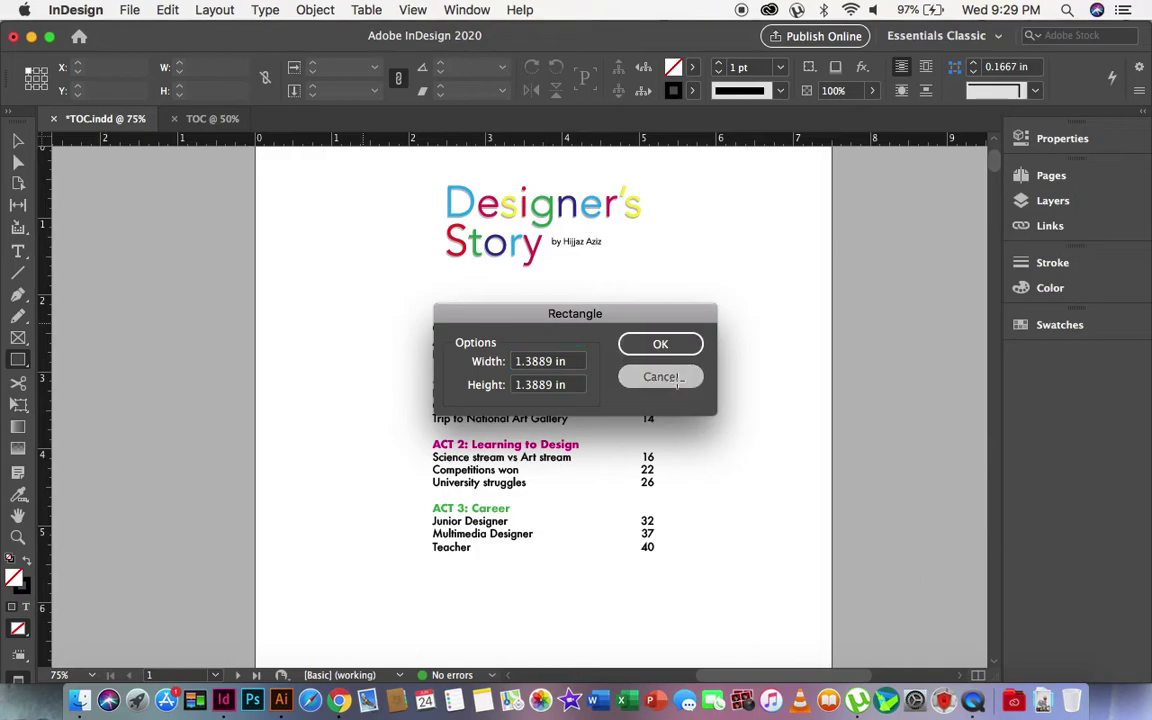
left_click(661, 377)
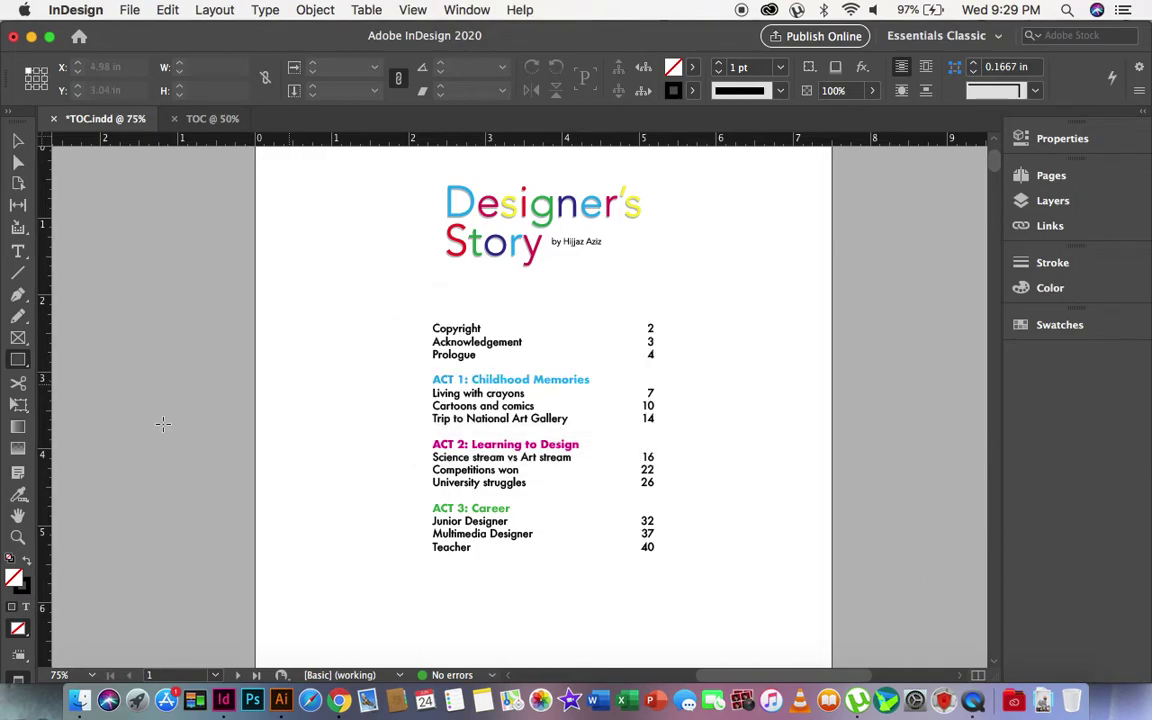
- Draw a rectangle about 3.07 in wide and 0.18 in high around the ACT 1: Childhood Memories heading line
left_click(26, 364)
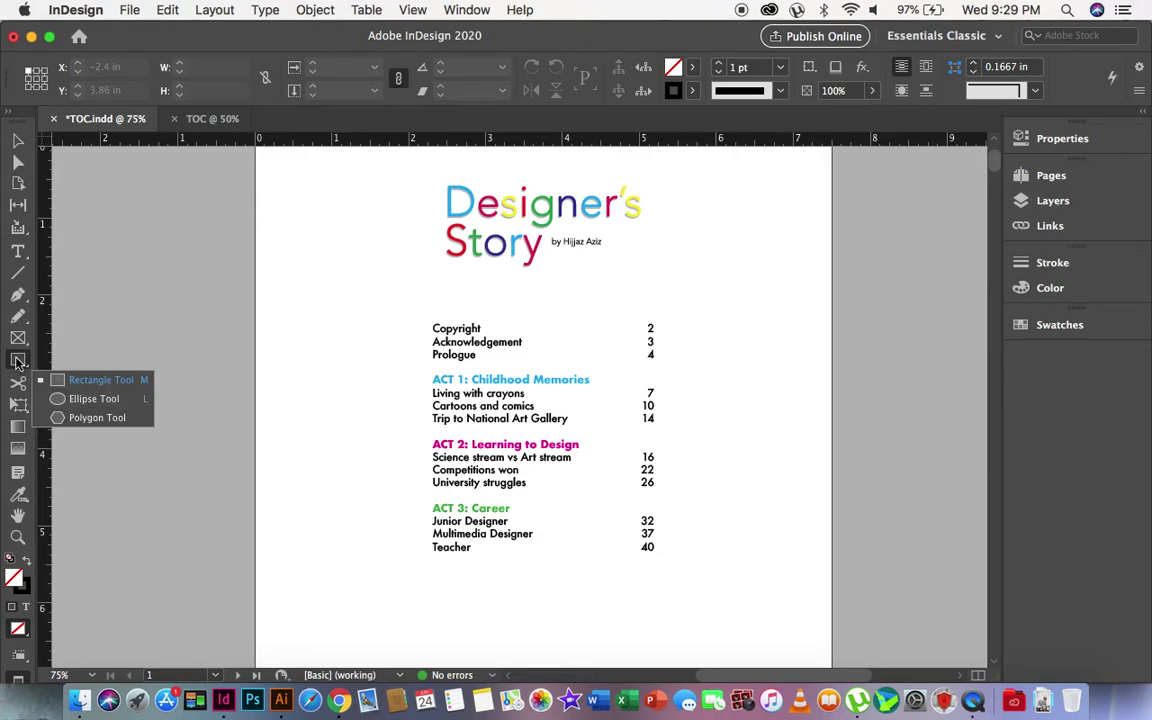
left_click(18, 362)
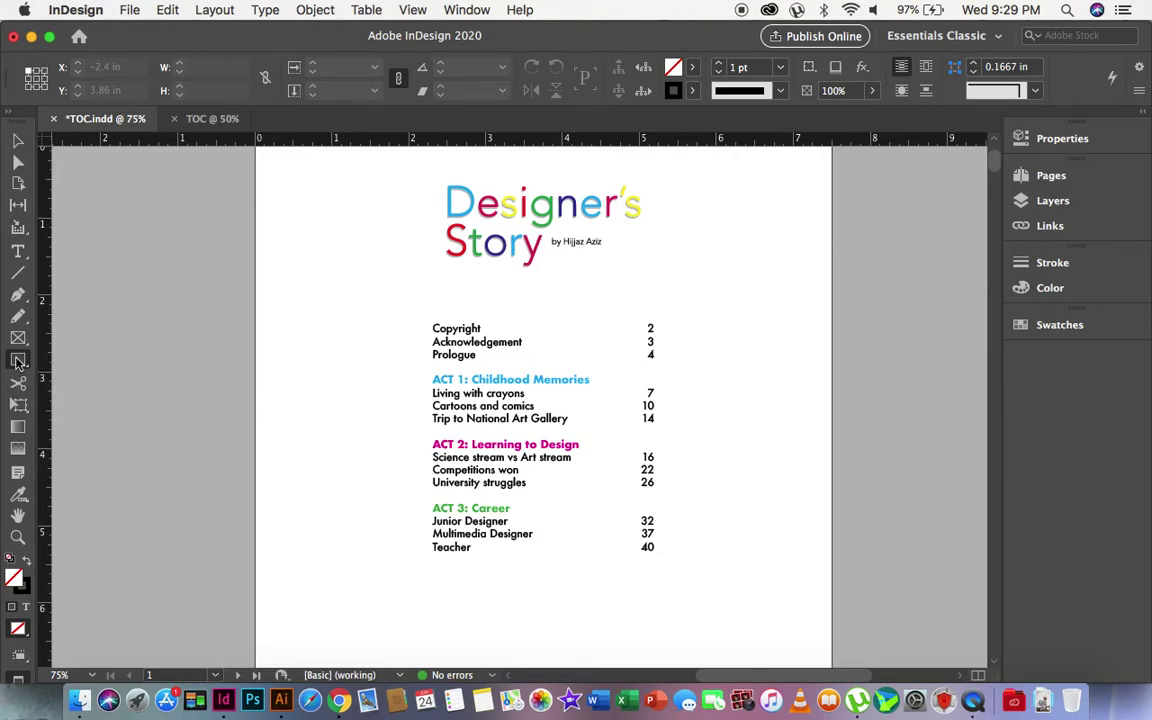
left_click(17, 537)
left_click(599, 362)
scroll(469, 349, "down", 2)
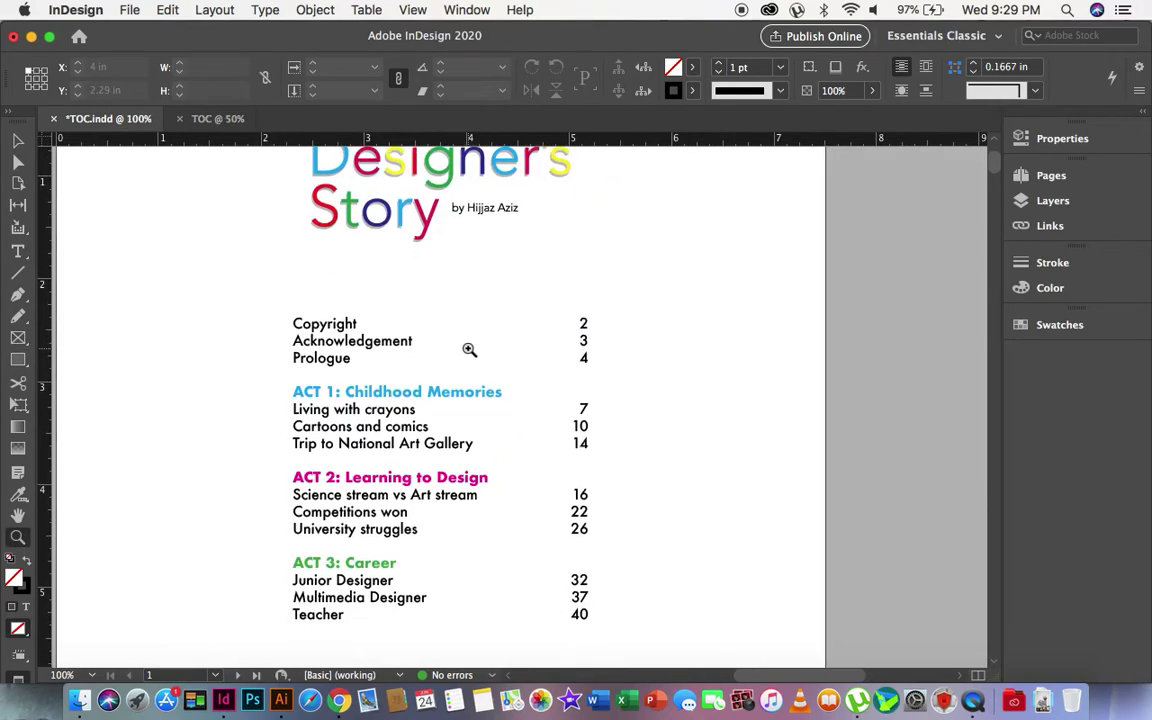
left_click(18, 360)
scroll(330, 280, "up", 2)
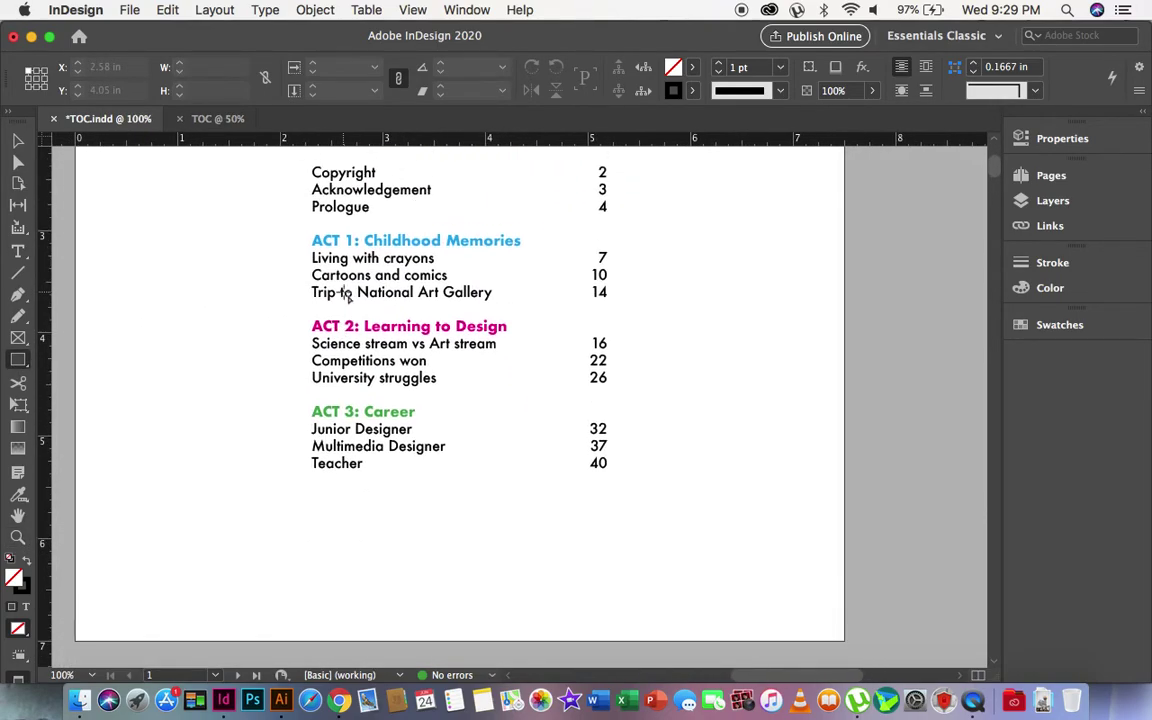
left_click_drag(307, 232, 627, 248)
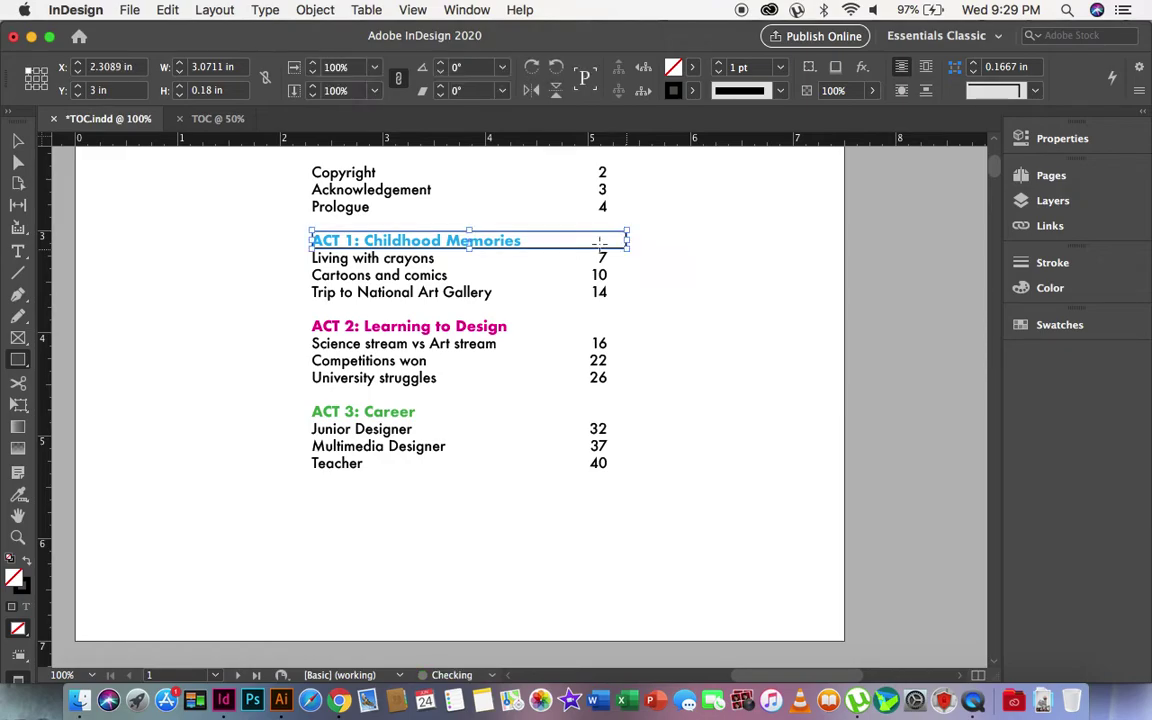
- Nudge the new rectangle left to an X position of about 2.23 in, so it starts just before the heading text
left_click(17, 141)
key("Left")
key("Left")
key("Left")
key("Left")
key("Left")
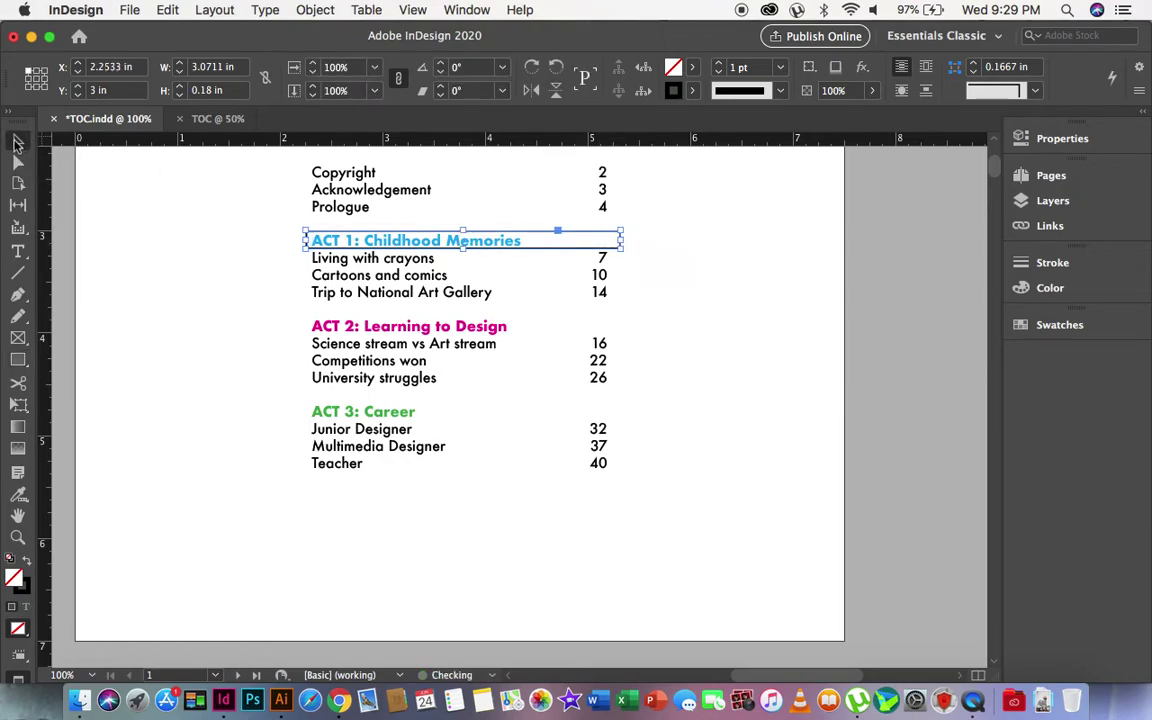
key("Left")
- Set the rectangle's stroke to None and fill it with the yellow swatch C=0 M=0 Y=100 K=0
left_click(694, 97)
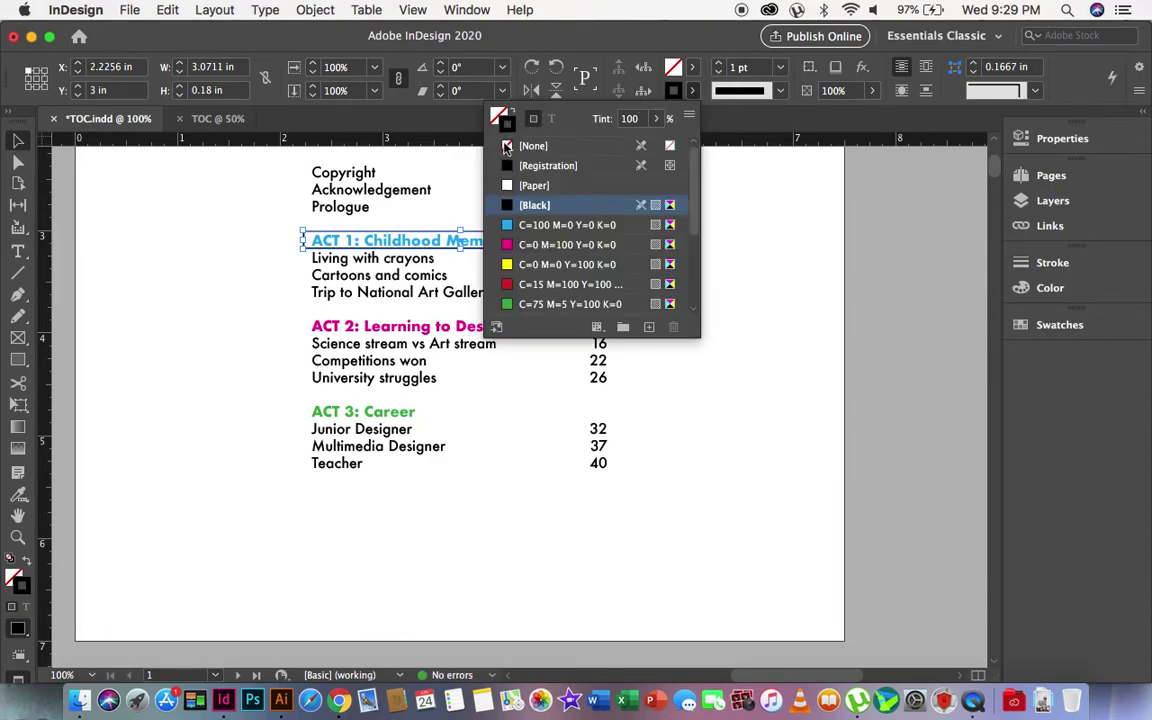
left_click(506, 147)
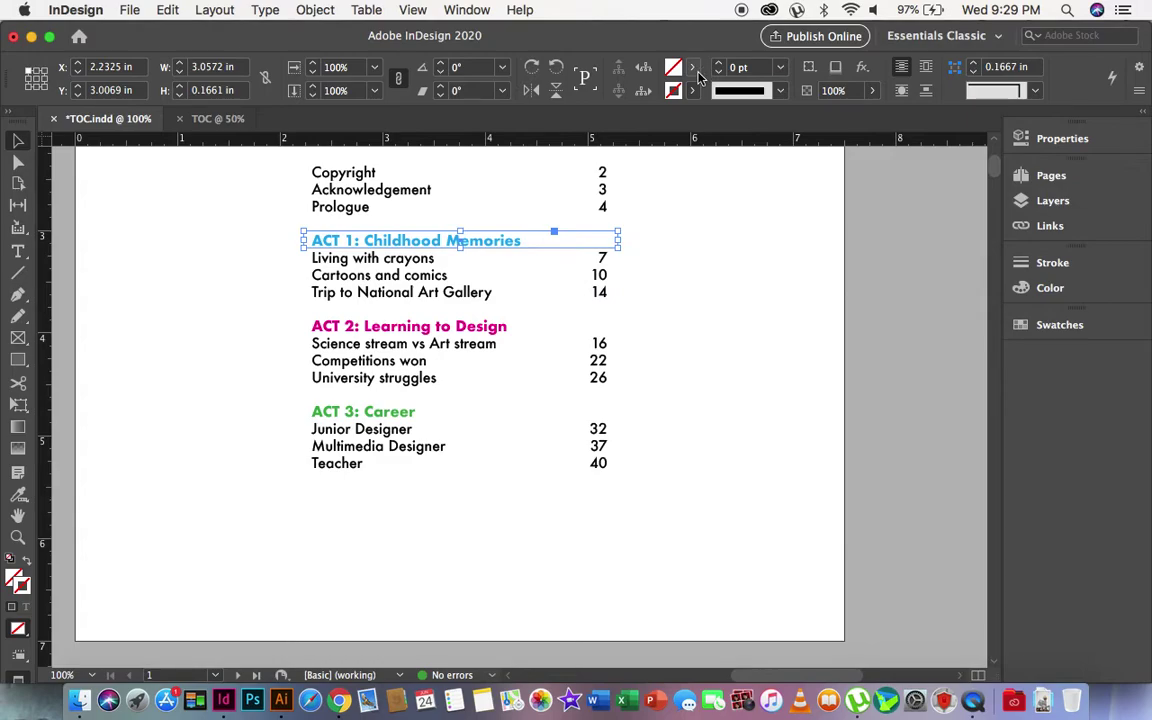
left_click(695, 70)
left_click(520, 243)
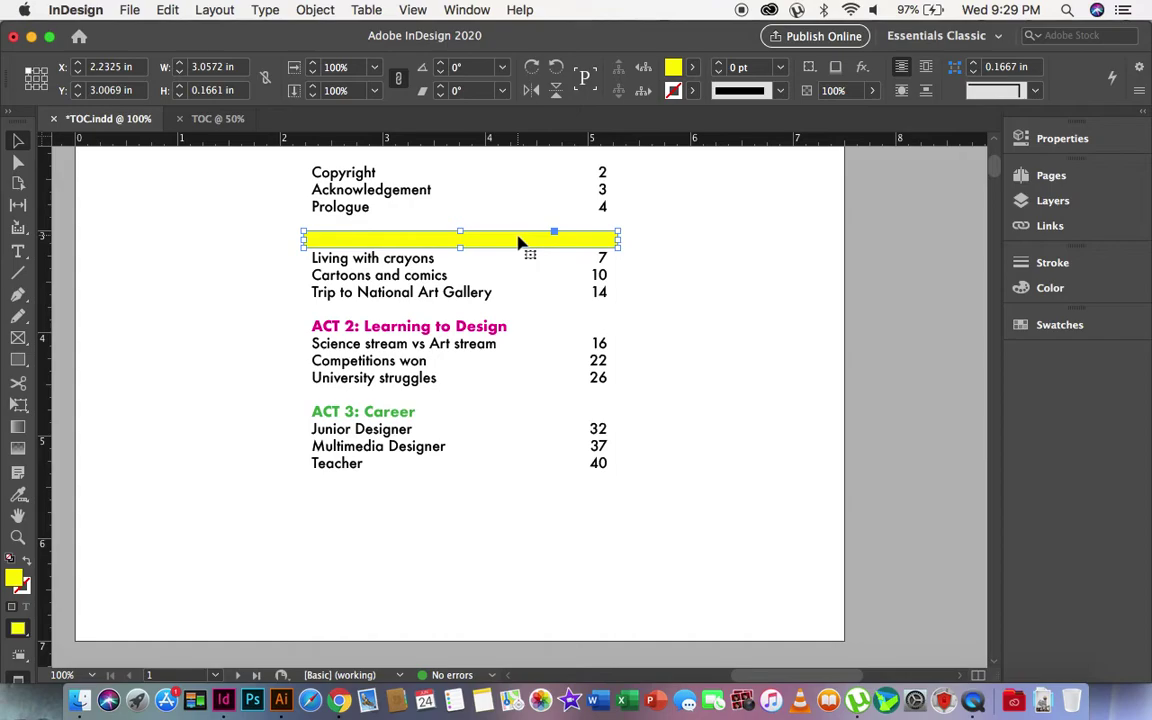
- Send the yellow rectangle to the back, behind the ACT 1 heading text, and deselect it
right_click(518, 243)
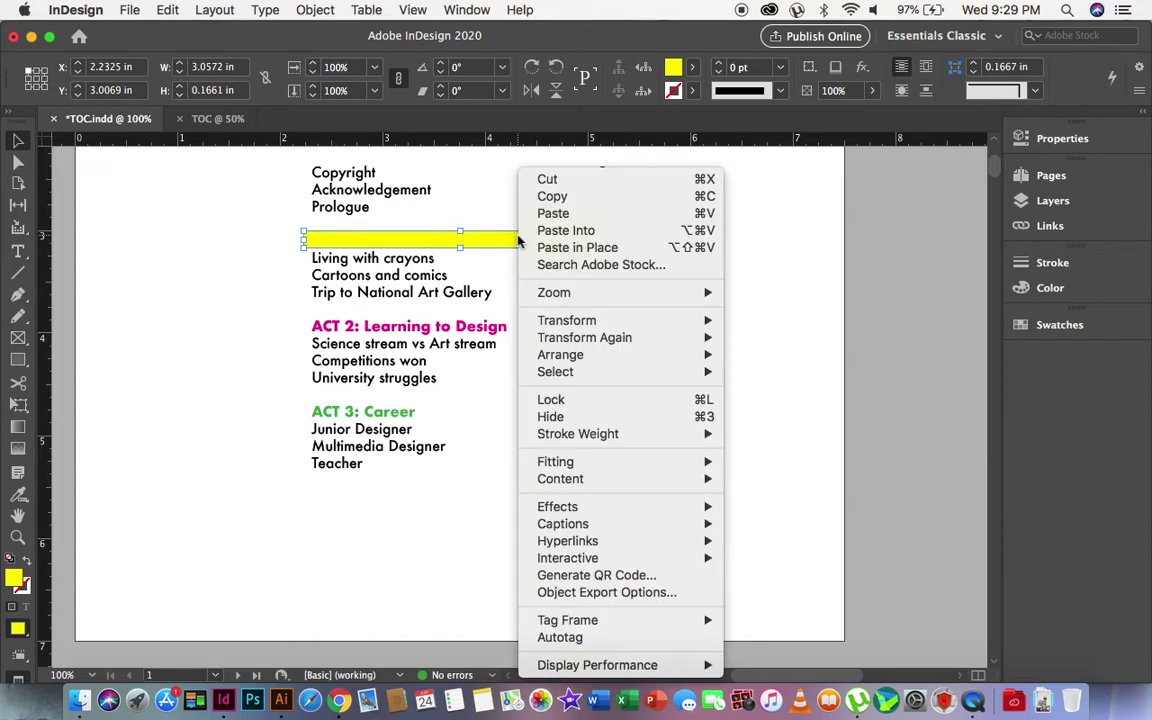
mouse_move(650, 357)
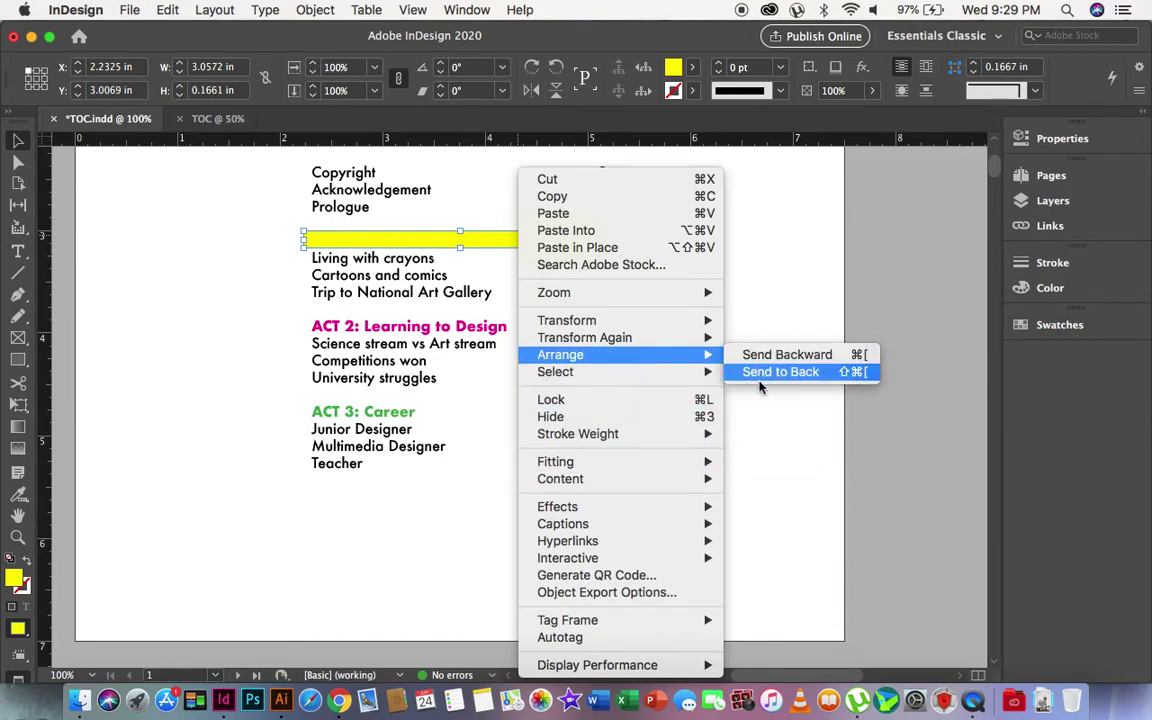
left_click(779, 384)
left_click(797, 345)
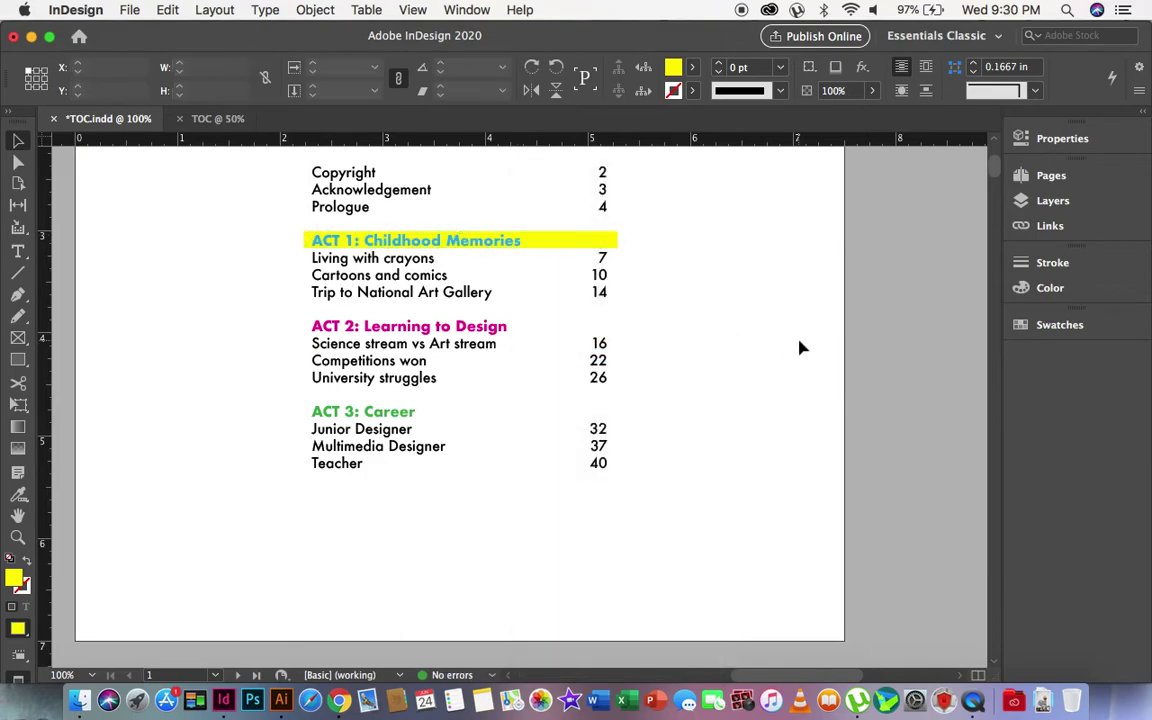
left_click(586, 249)
left_click(185, 288)
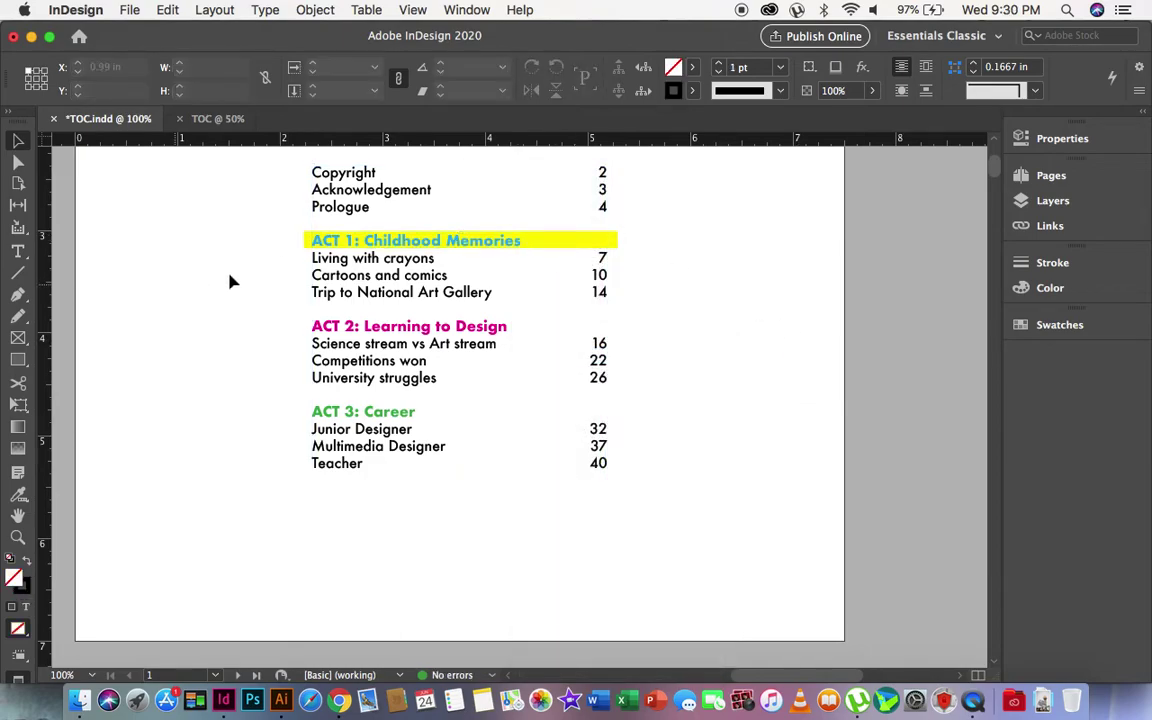
- Place a copy of the yellow bar over the ACT 2: Learning to Design heading and make it about 0.22 in high
left_click(613, 246)
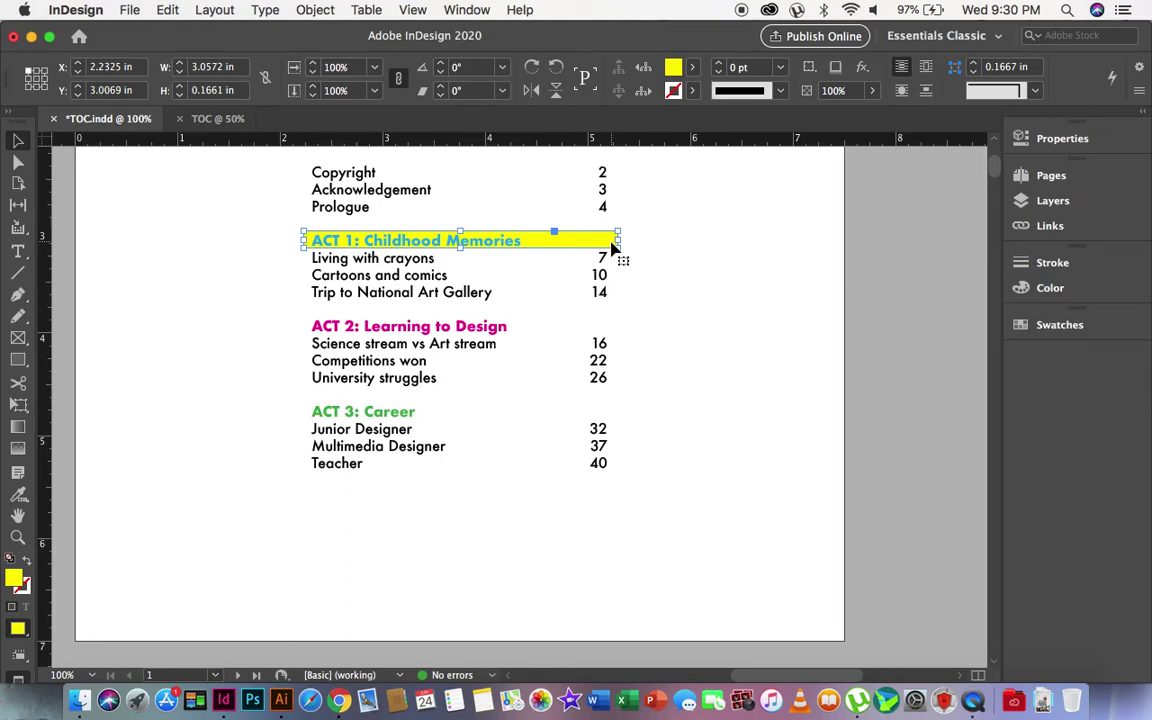
left_click_drag(613, 246, 598, 334)
key("super+z")
key("super+v")
left_click_drag(548, 414, 459, 336)
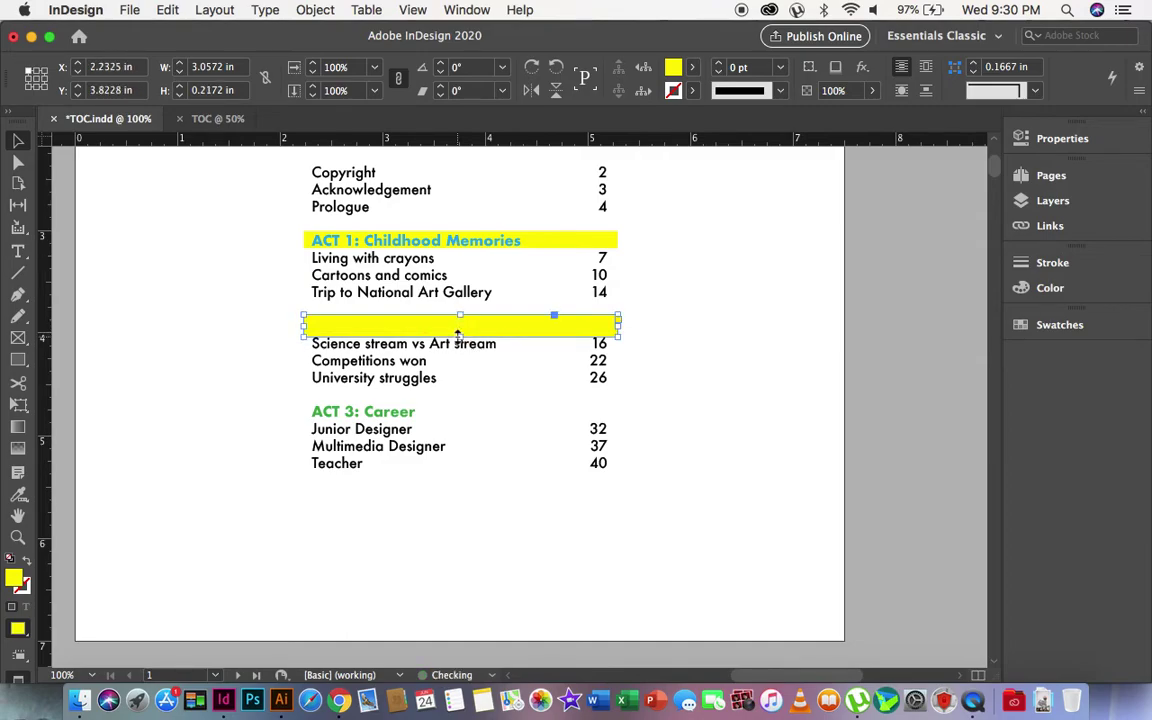
- Replace the thinner yellow bar on the ACT 1 heading with a copy of the taller ACT 2 bar
left_click(540, 250)
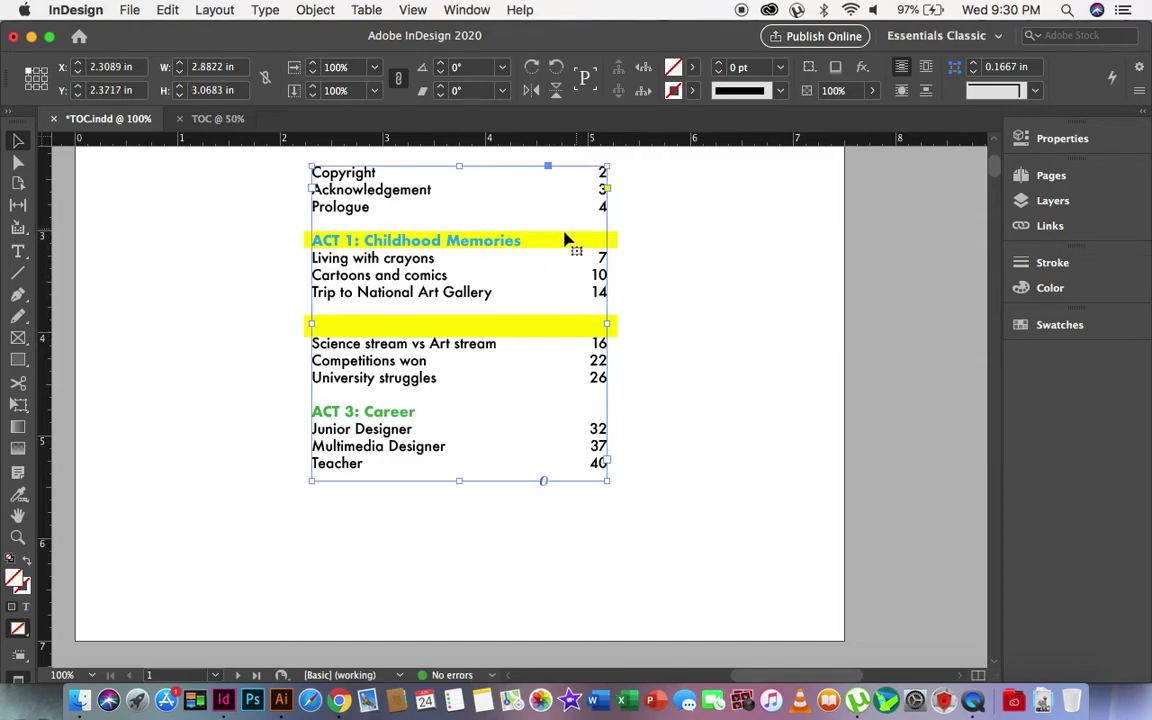
left_click(617, 326)
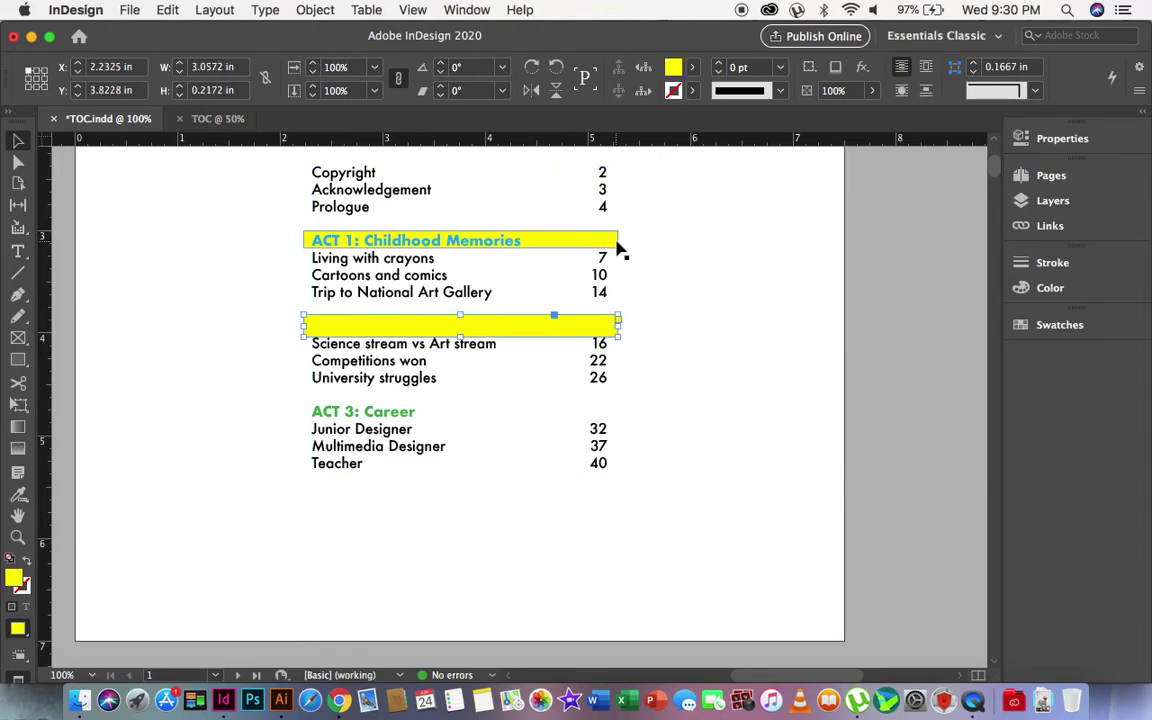
left_click(617, 241)
key("ctrl+z")
key("ctrl+z")
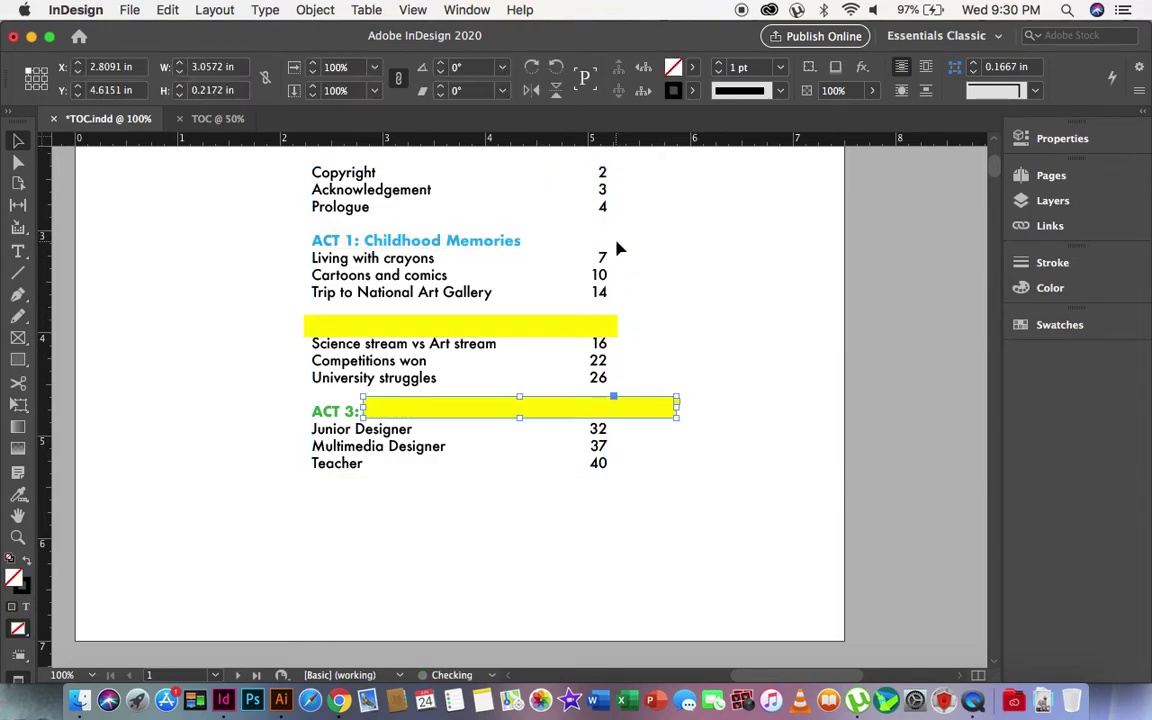
left_click_drag(490, 410, 440, 243)
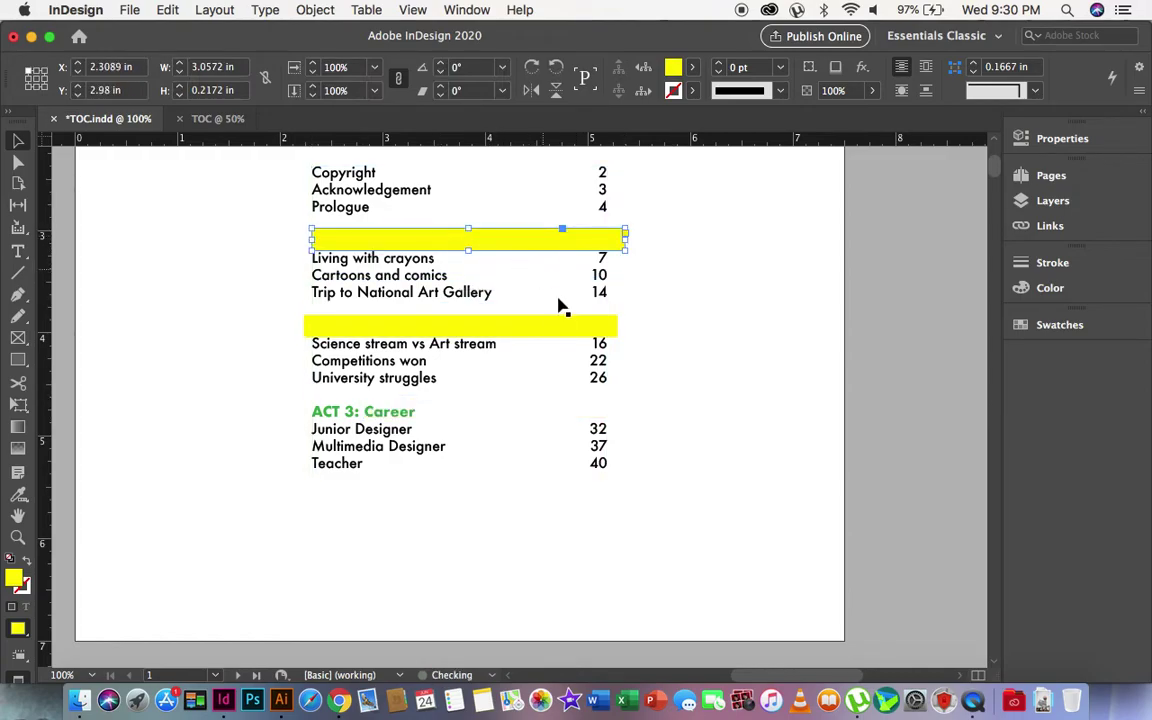
- Paste another copy of the yellow bar, align it over the ACT 3: Career heading and nudge it slightly up
left_click(615, 333)
key("ctrl+v")
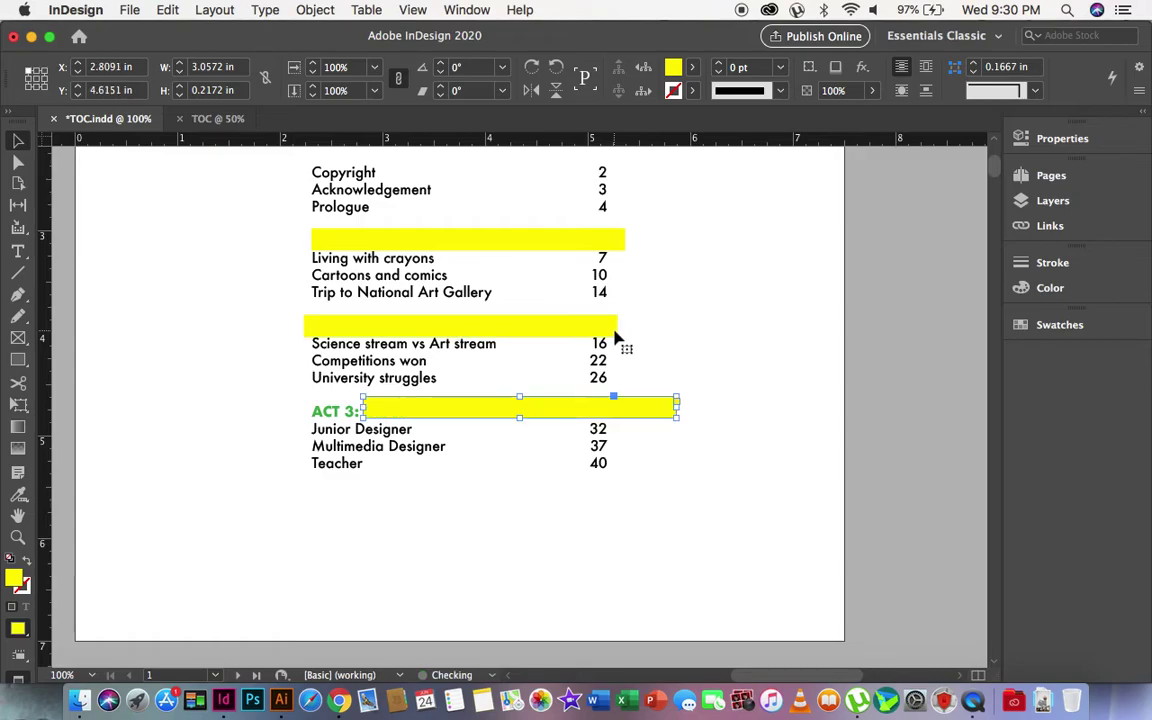
left_click_drag(437, 418, 378, 421)
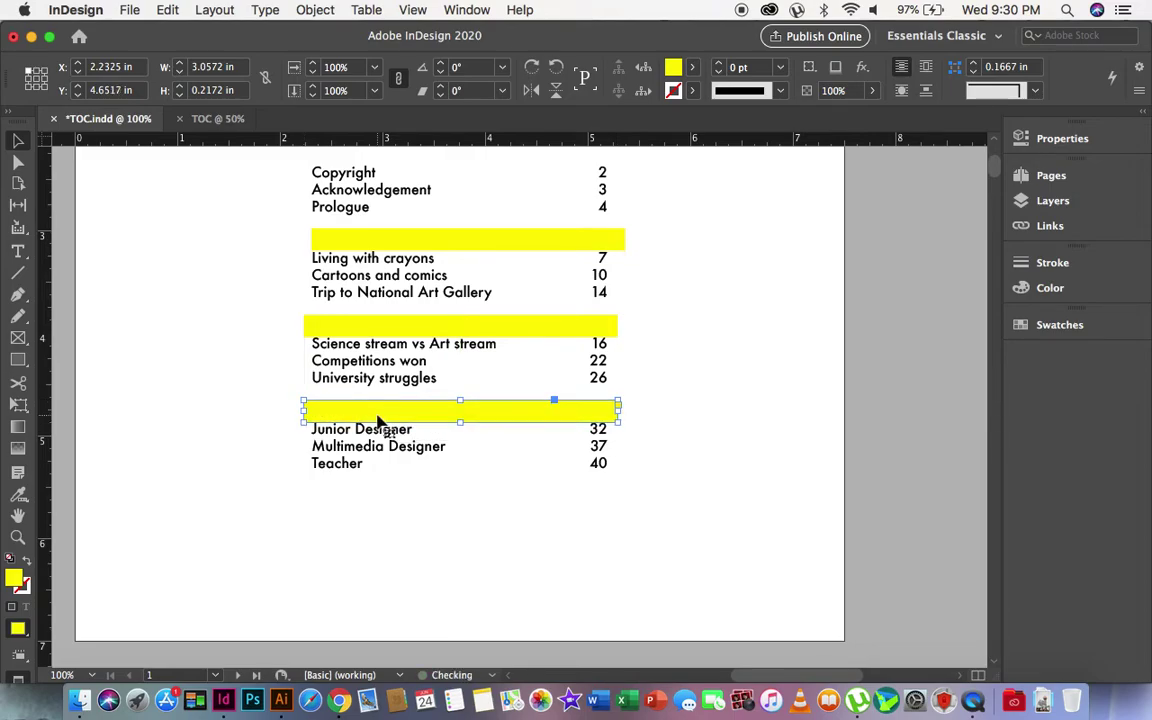
key("Up")
- Nudge the ACT 1 bar left to about 2.27 in and send all three yellow bars to the back
left_click(330, 239)
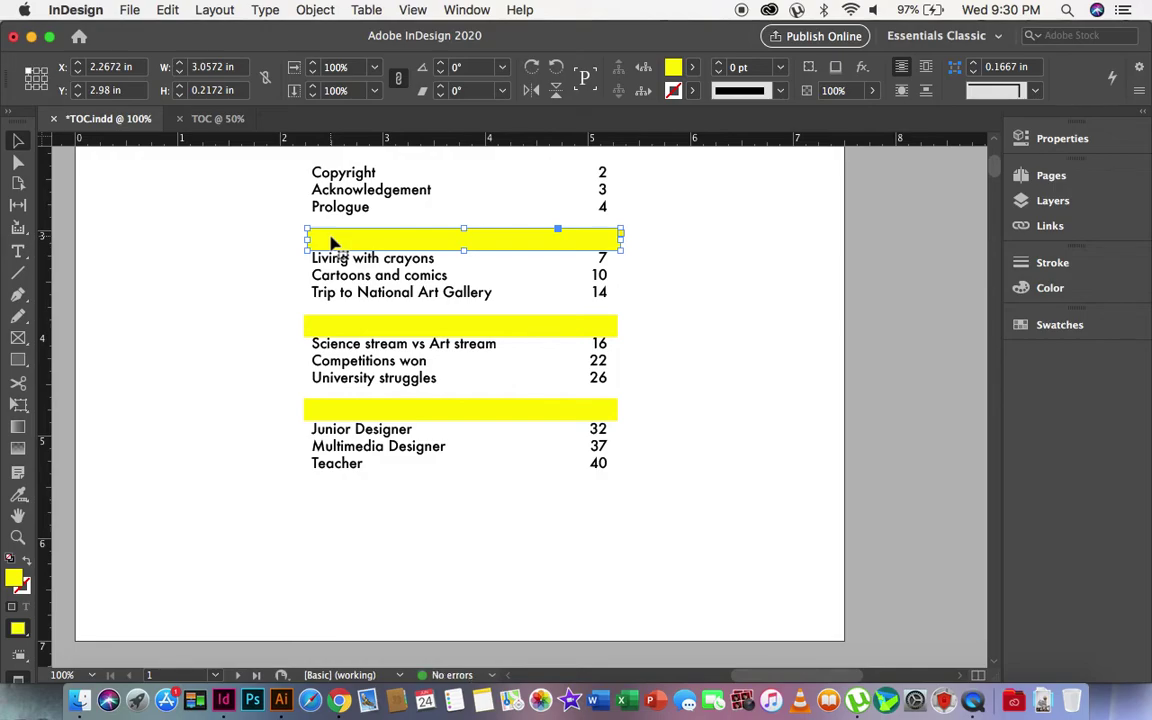
left_click(325, 332, "shift")
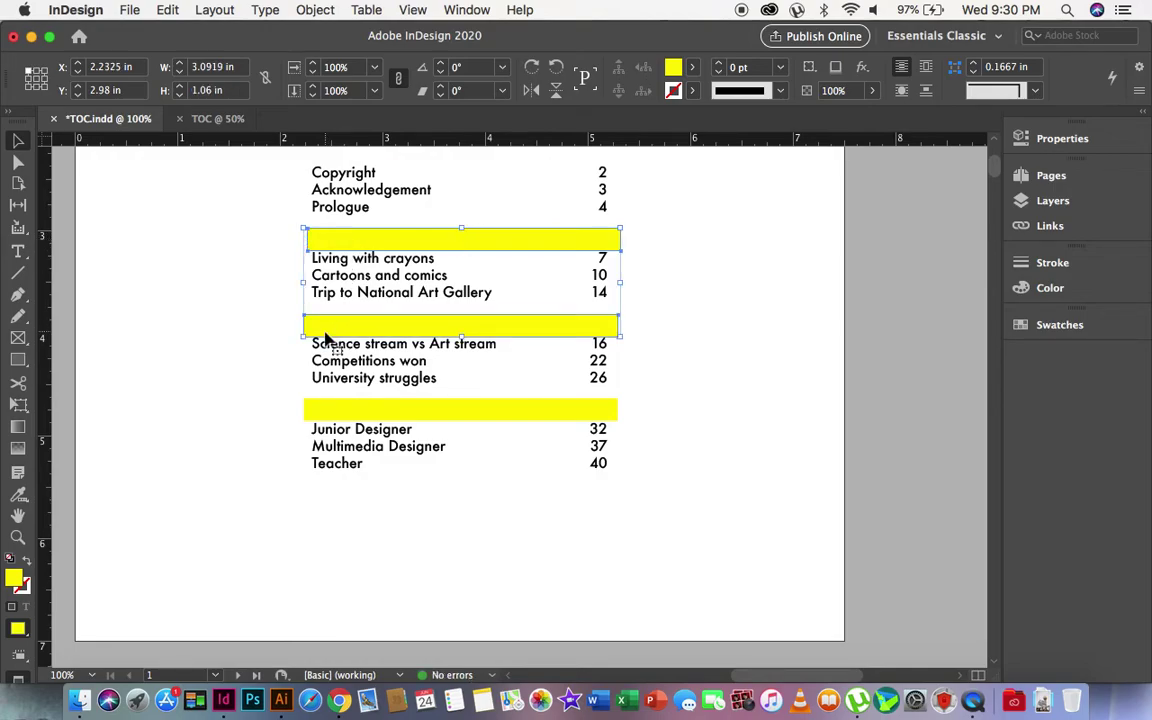
left_click(319, 411, "shift")
right_click(318, 412)
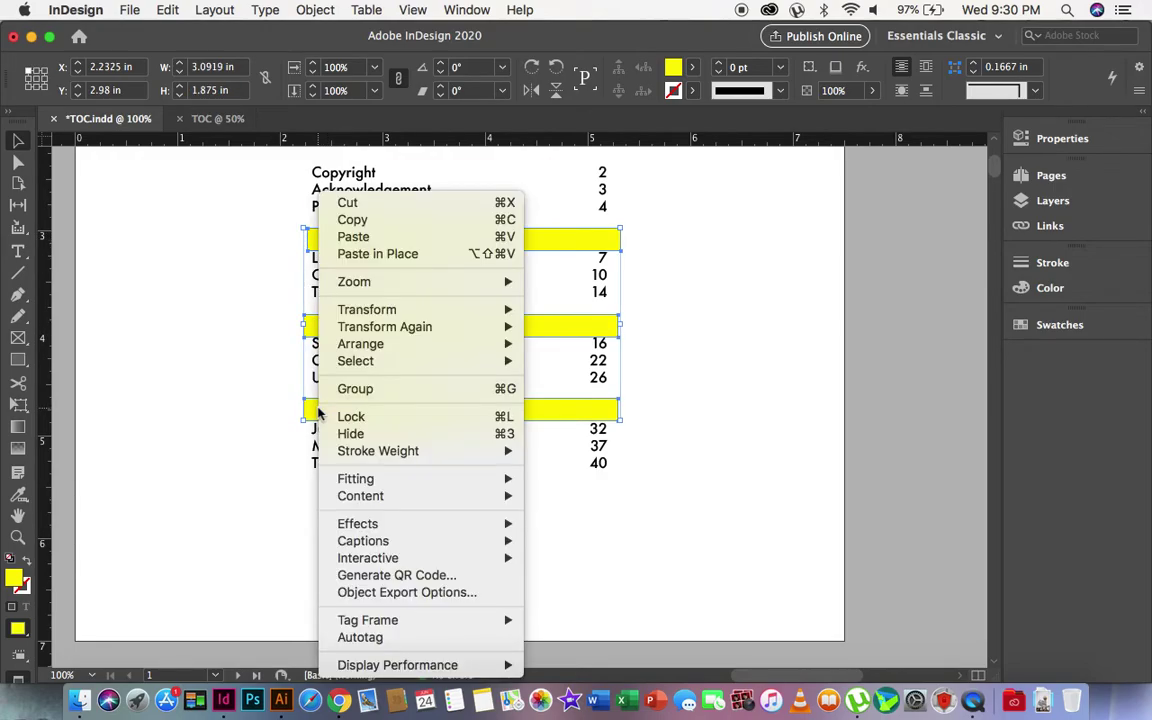
mouse_move(404, 342)
left_click(610, 360)
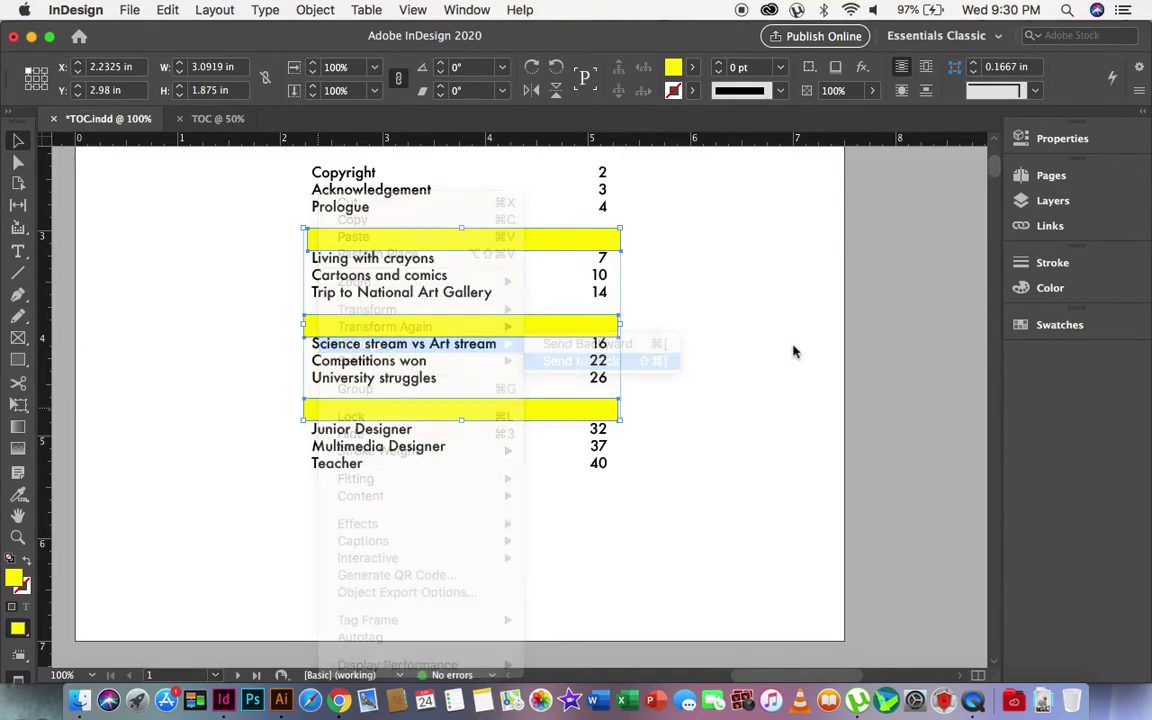
left_click(818, 360)
- Examine the whole contents page and how the yellow bars sit behind the act headings
scroll(776, 432, "up", 2)
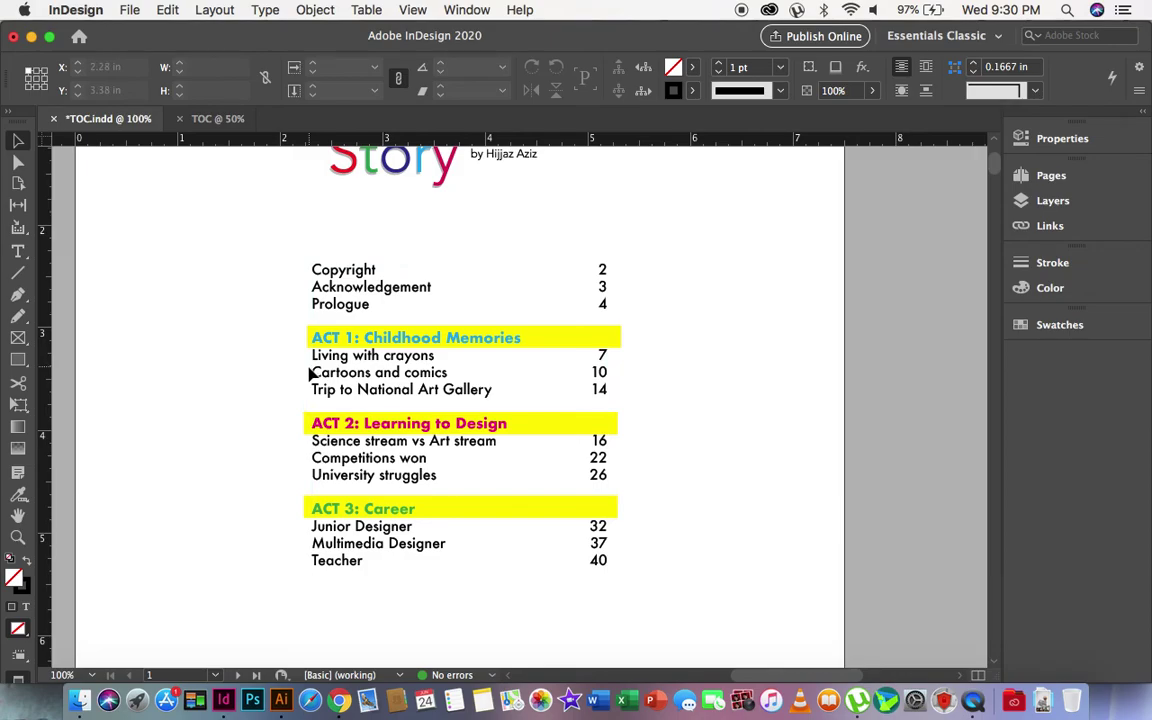
left_click(17, 537)
left_click(504, 384, "alt")
left_click(505, 386, "alt")
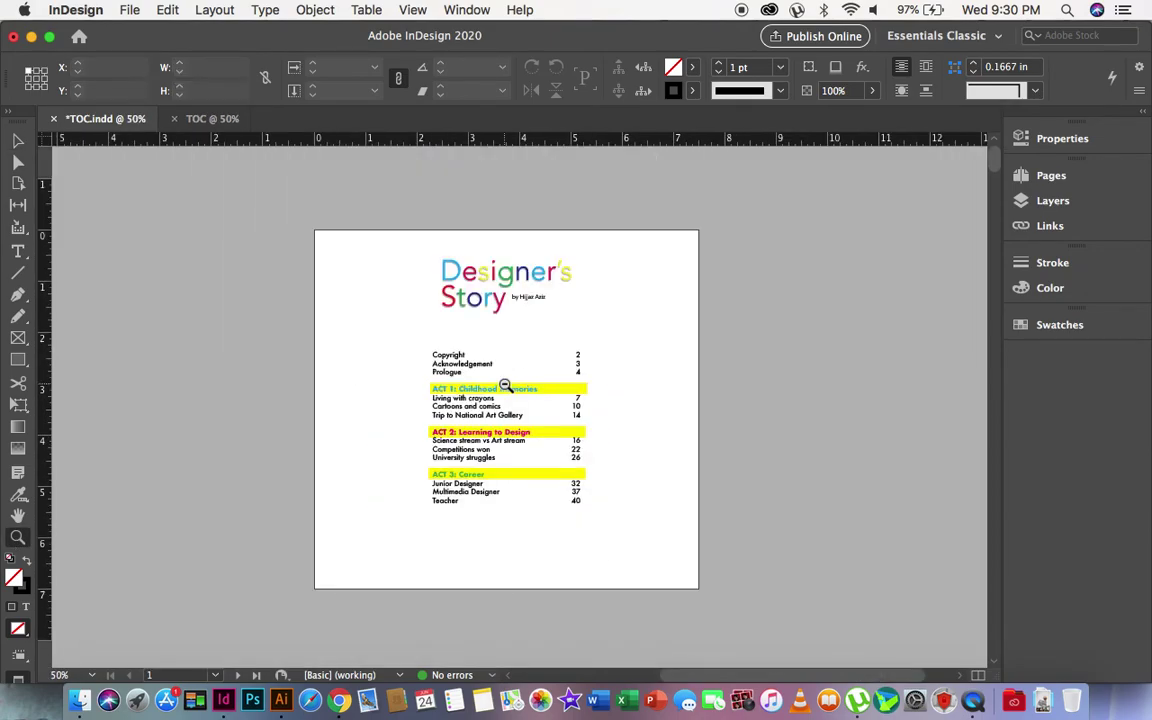
left_click(443, 461)
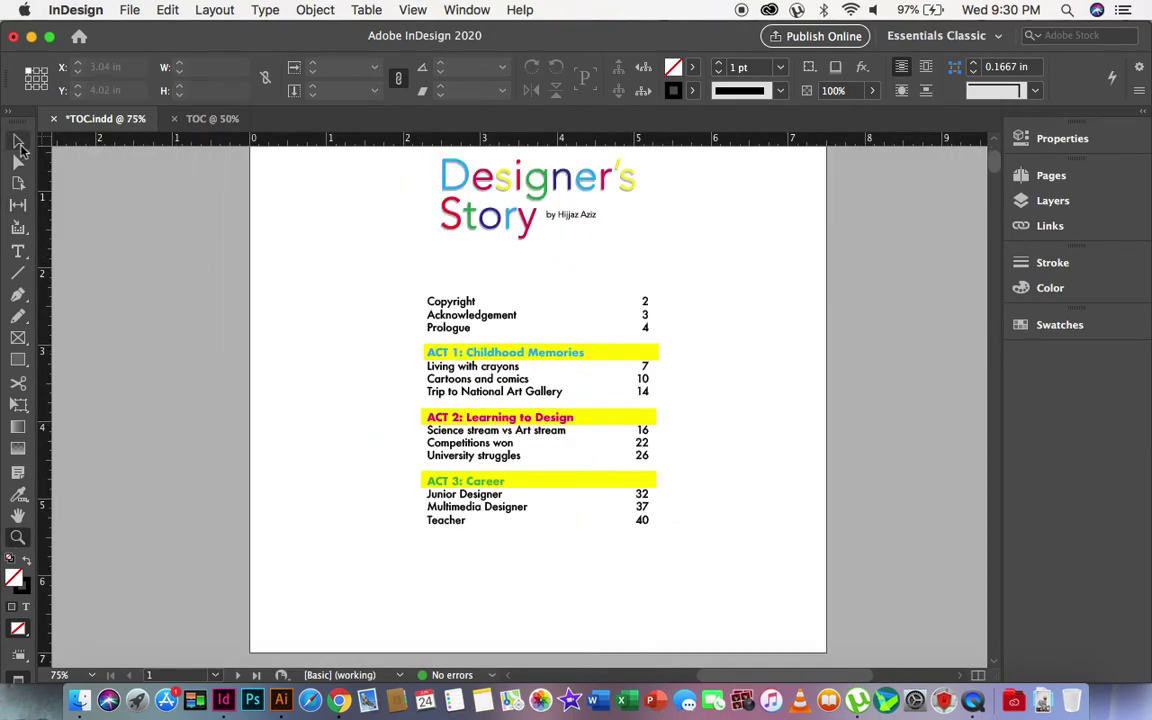
left_click(19, 143)
left_click(464, 354)
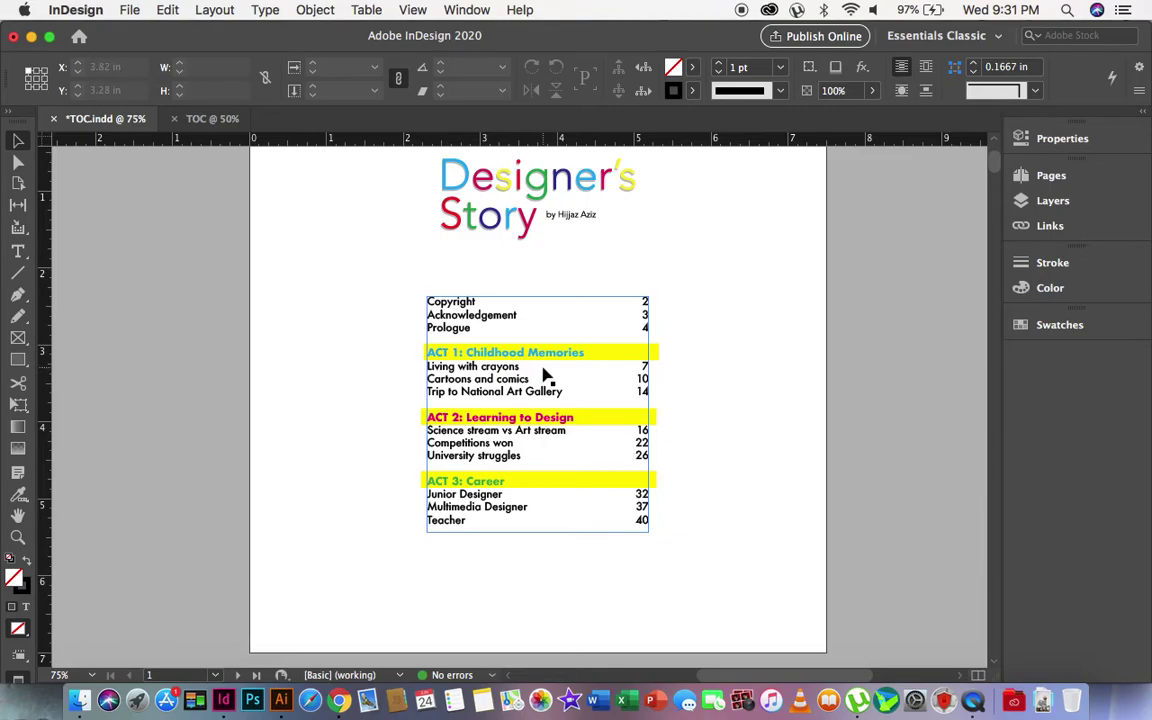
scroll(545, 375, "down", 5)
scroll(542, 373, "up", 5)
scroll(542, 373, "left", 1)
left_click(268, 571)
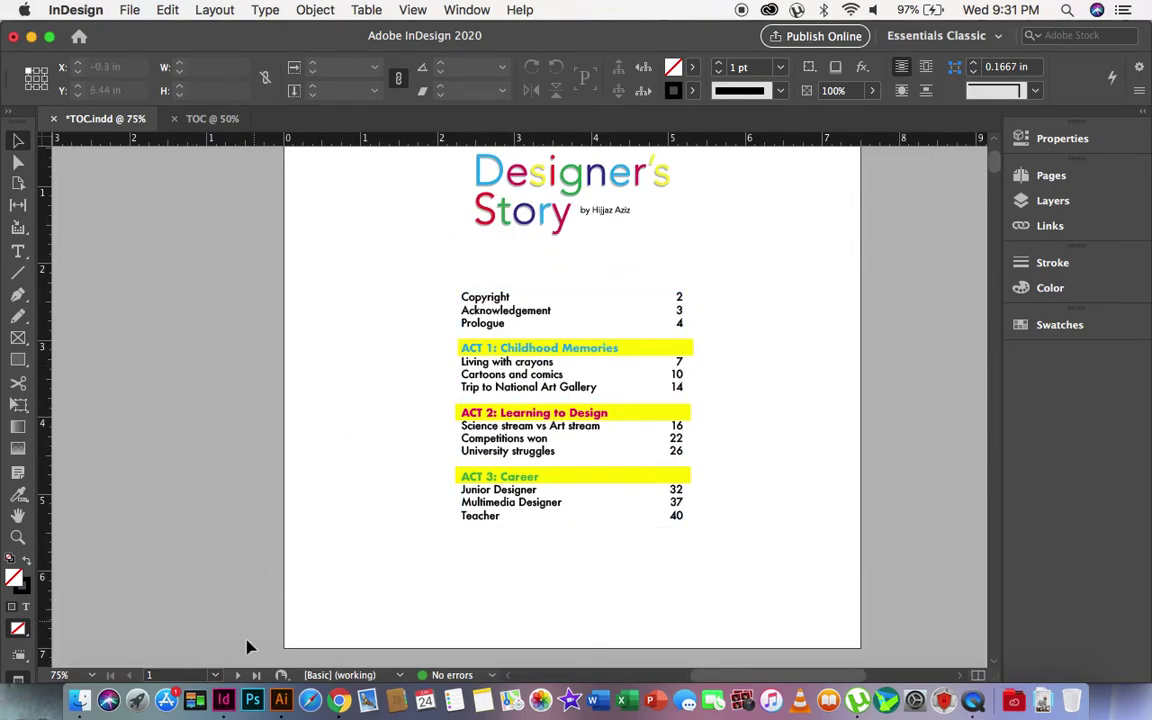
- Go to page 7 of the document and look over its spread
left_click(216, 676)
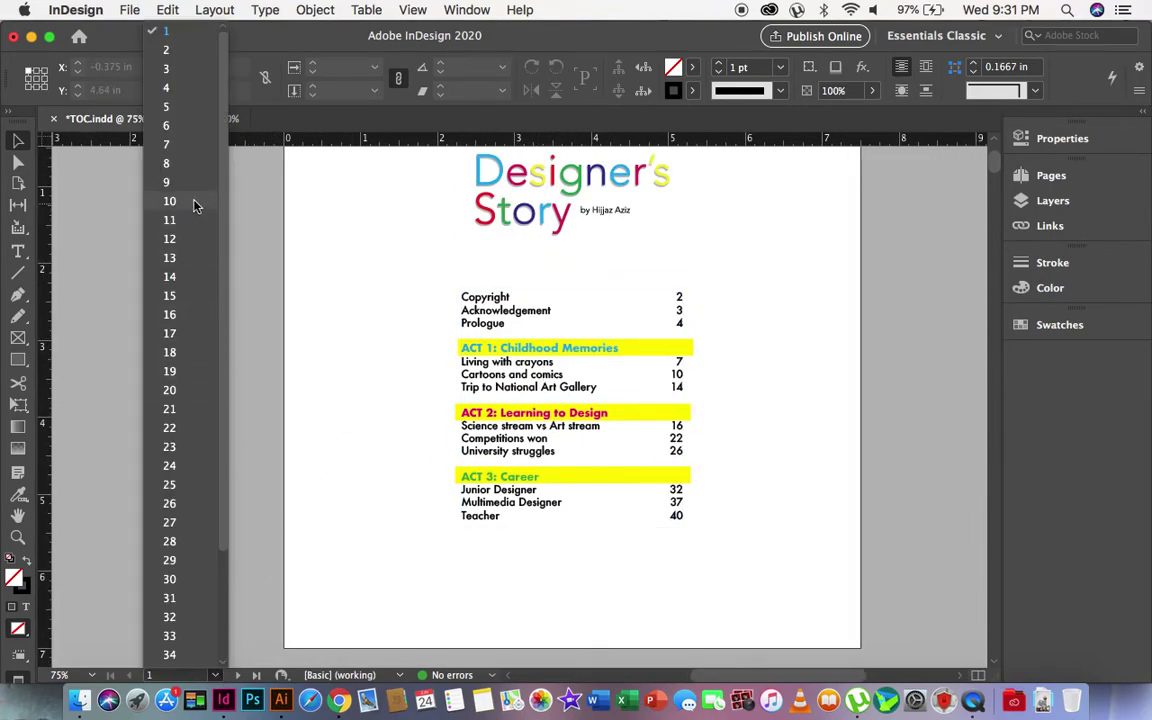
left_click(178, 145)
scroll(442, 329, "down", 10)
scroll(442, 329, "left", 3)
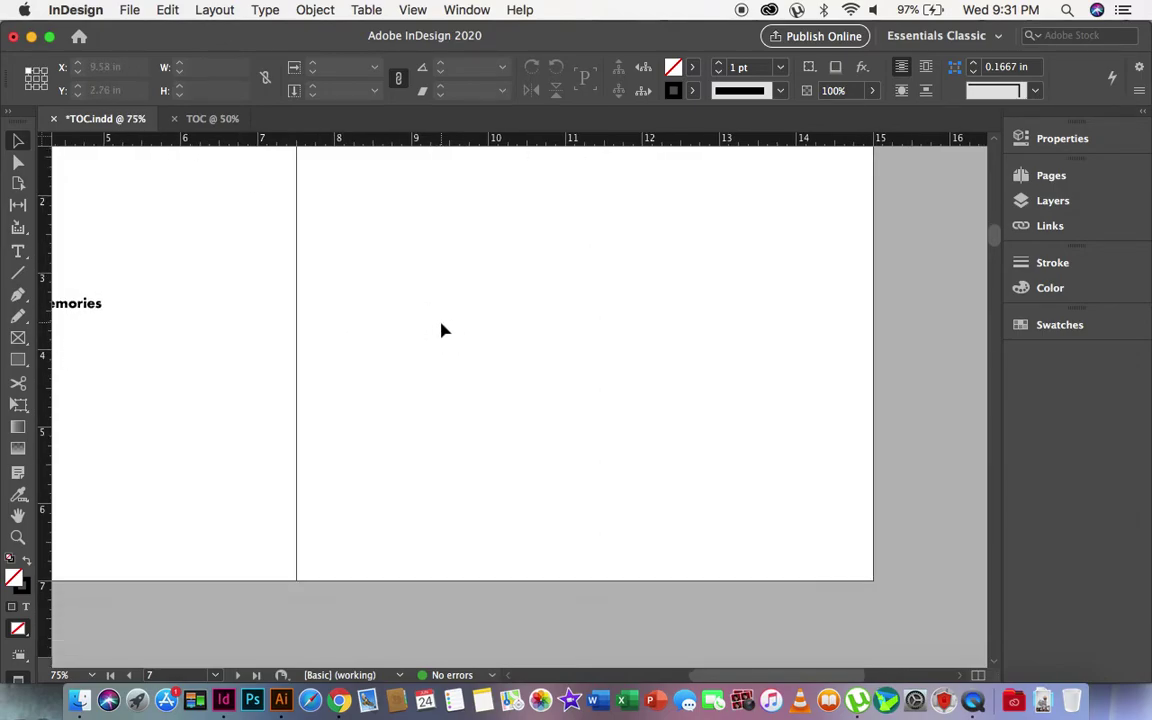
scroll(442, 329, "left", 3)
scroll(442, 329, "down", 1)
- Move the "Cartoons and comics" title from page 10 onto the facing page 11
scroll(442, 329, "up", 2)
scroll(425, 469, "up", 8)
scroll(425, 469, "right", 4)
scroll(425, 469, "up", 5)
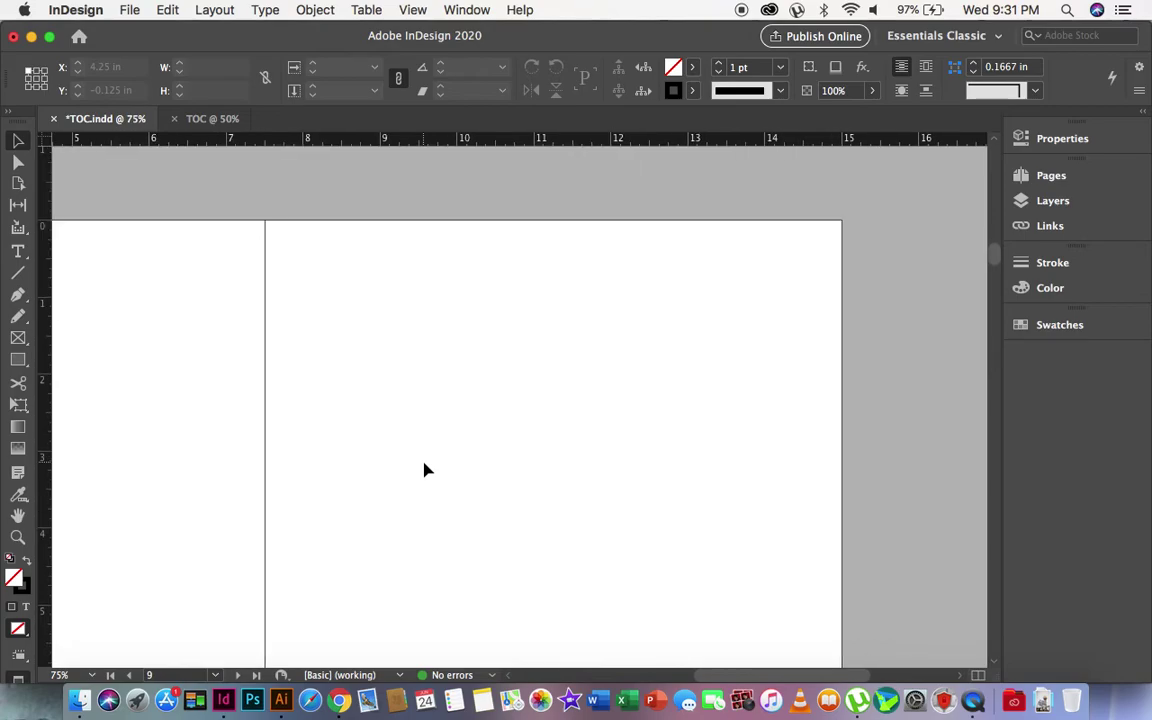
scroll(425, 469, "left", 2)
scroll(425, 469, "down", 5)
scroll(425, 469, "left", 2)
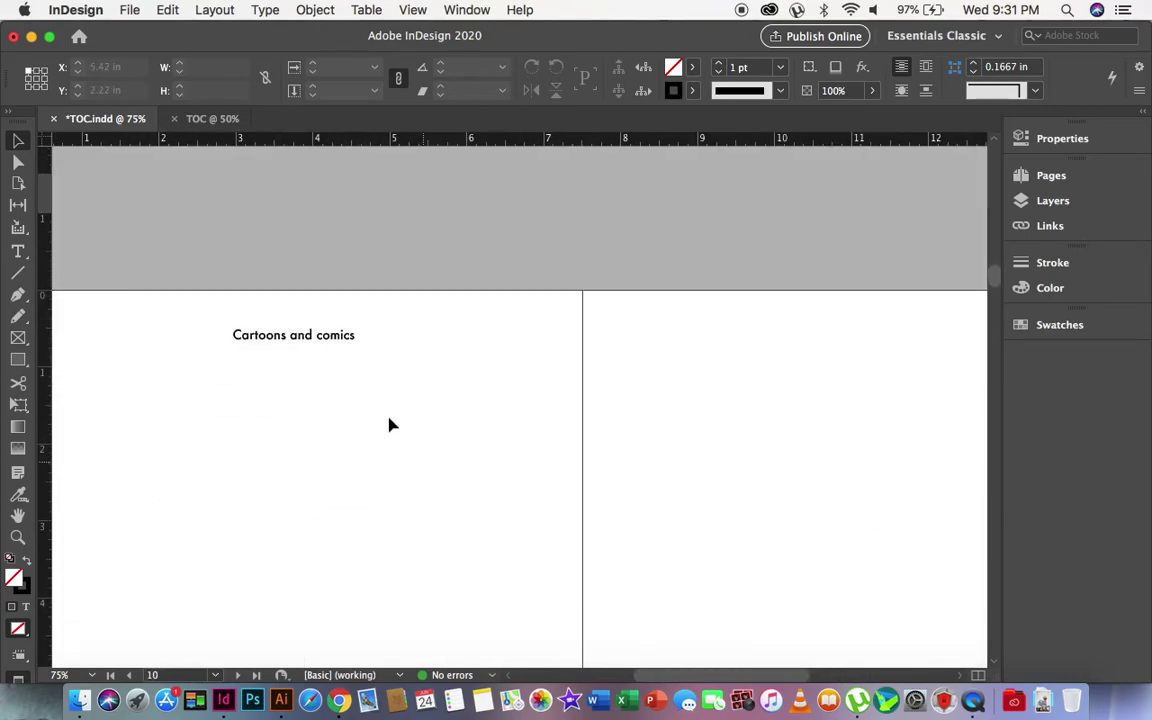
left_click(262, 340)
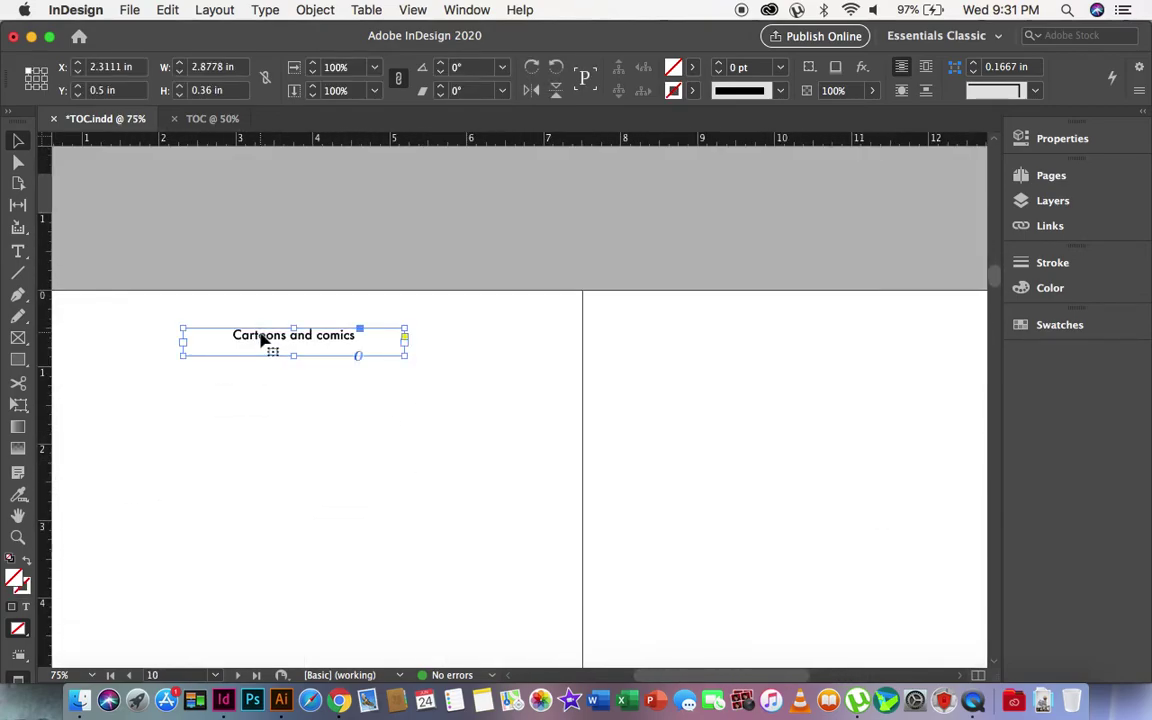
left_click_drag(262, 340, 801, 371)
scroll(802, 373, "right", 5)
scroll(802, 373, "up", 2)
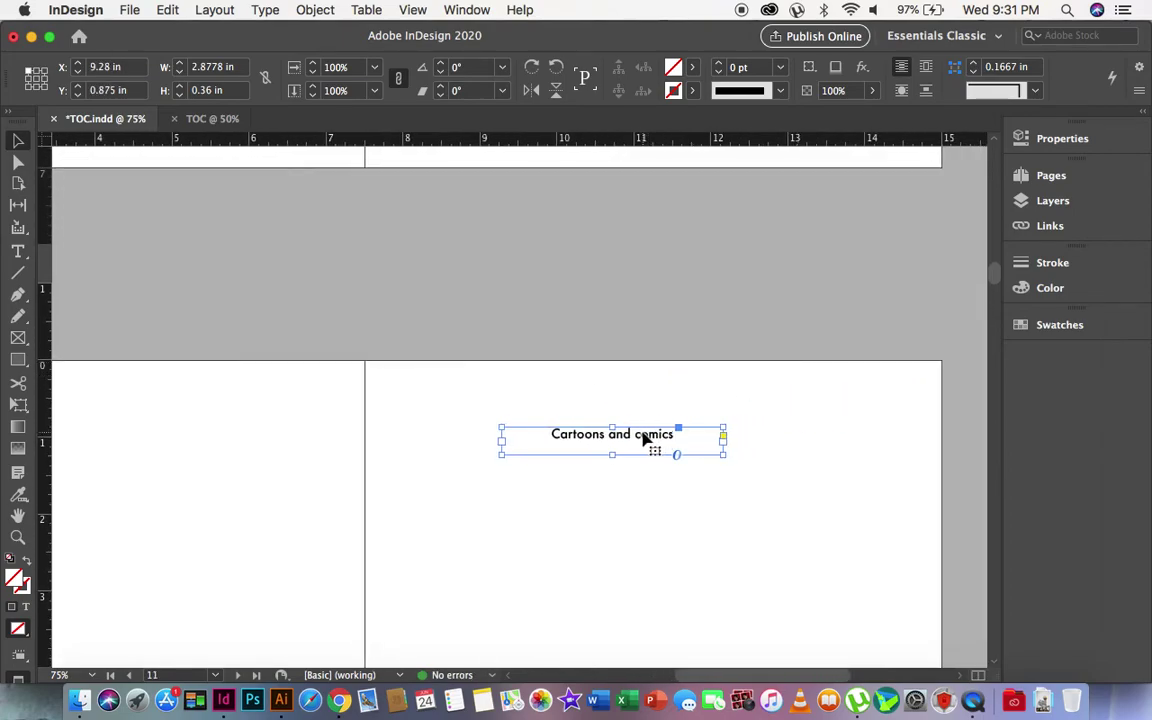
- Position the "Cartoons and comics" title near the upper edge of page 11, at about X 9.81 in and Y 0.32 in
left_click_drag(648, 437, 695, 392)
left_click(247, 586)
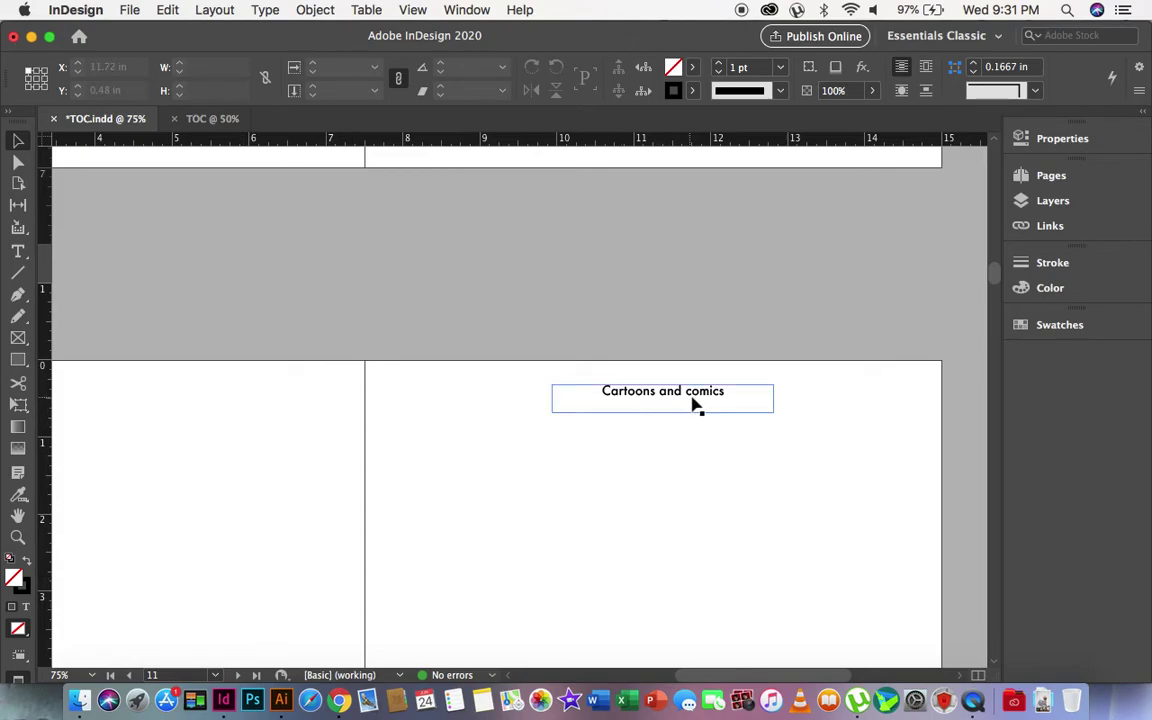
left_click_drag(695, 404, 697, 404)
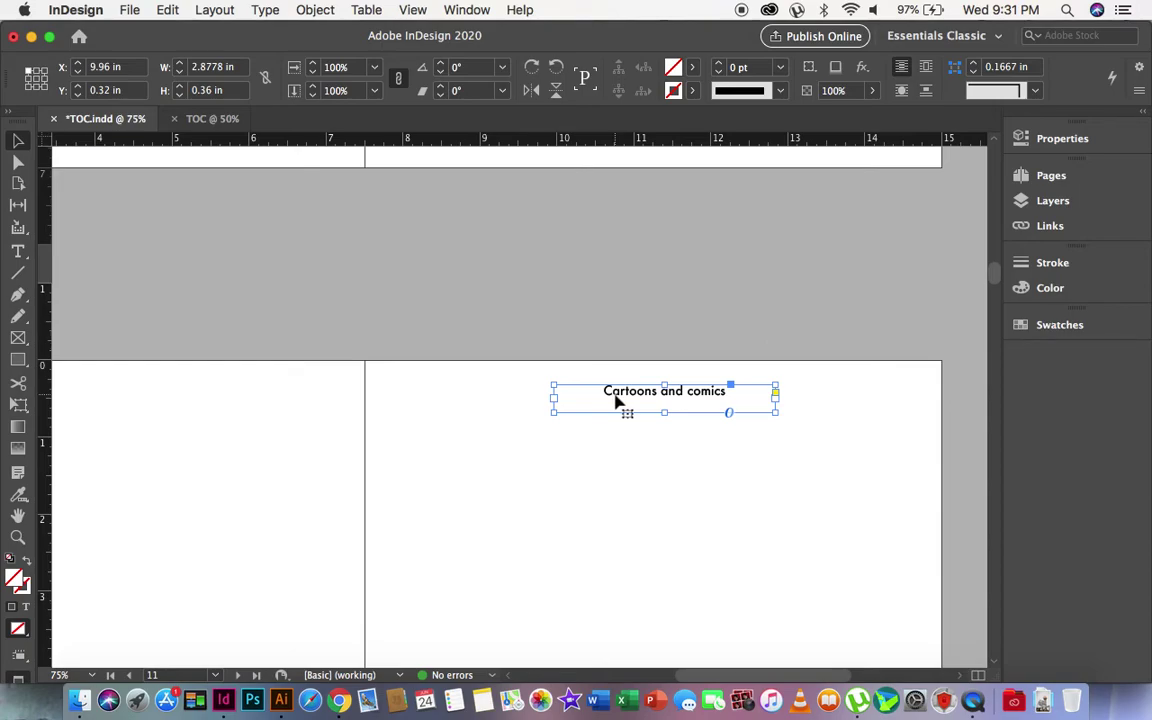
left_click_drag(634, 397, 622, 396)
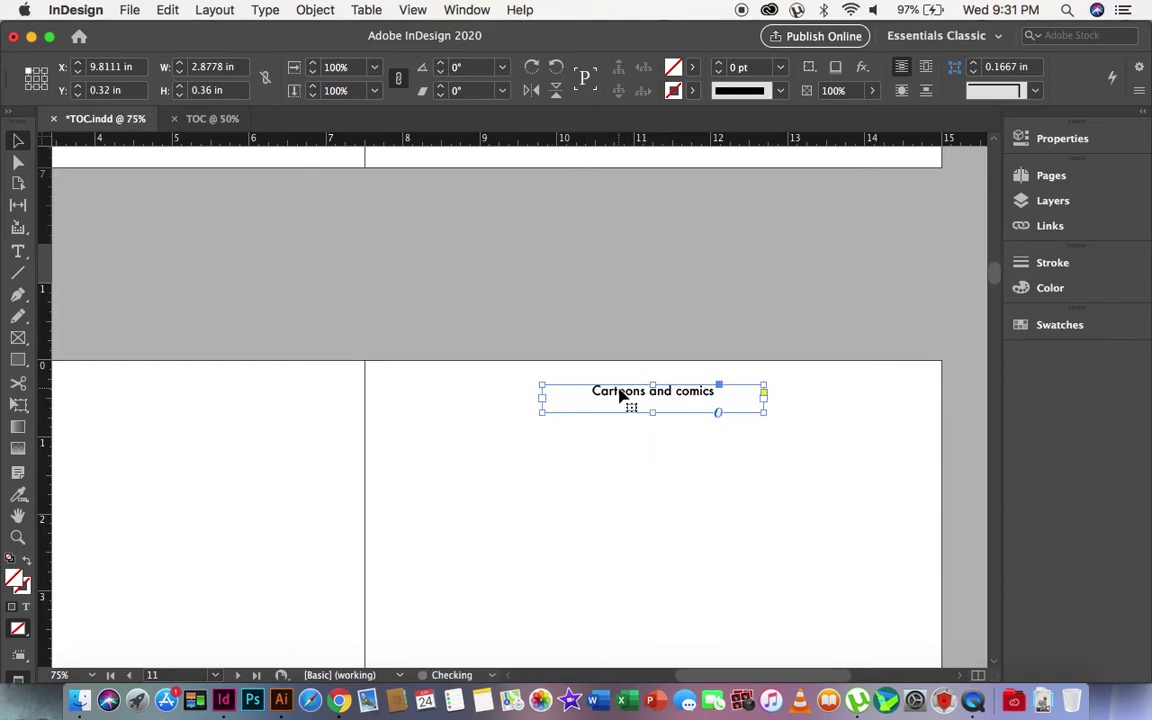
- Update the table of contents on page 1 to pick up the moved chapter title
scroll(487, 469, "up", 10)
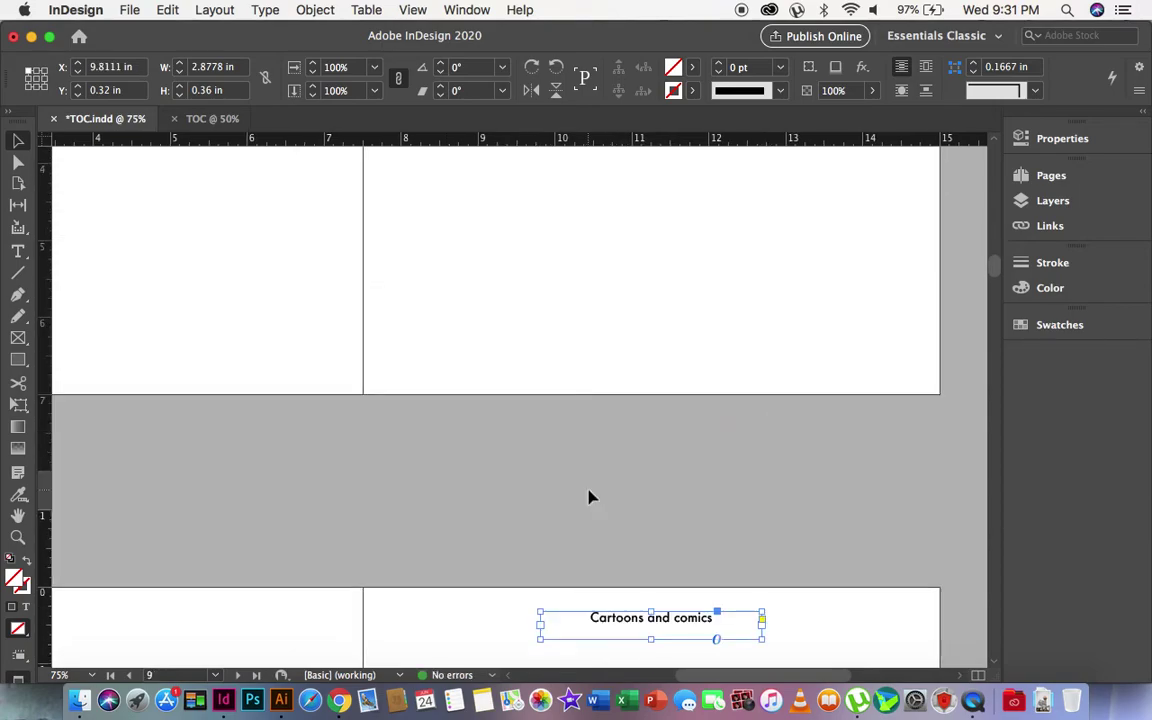
scroll(589, 494, "down", 10)
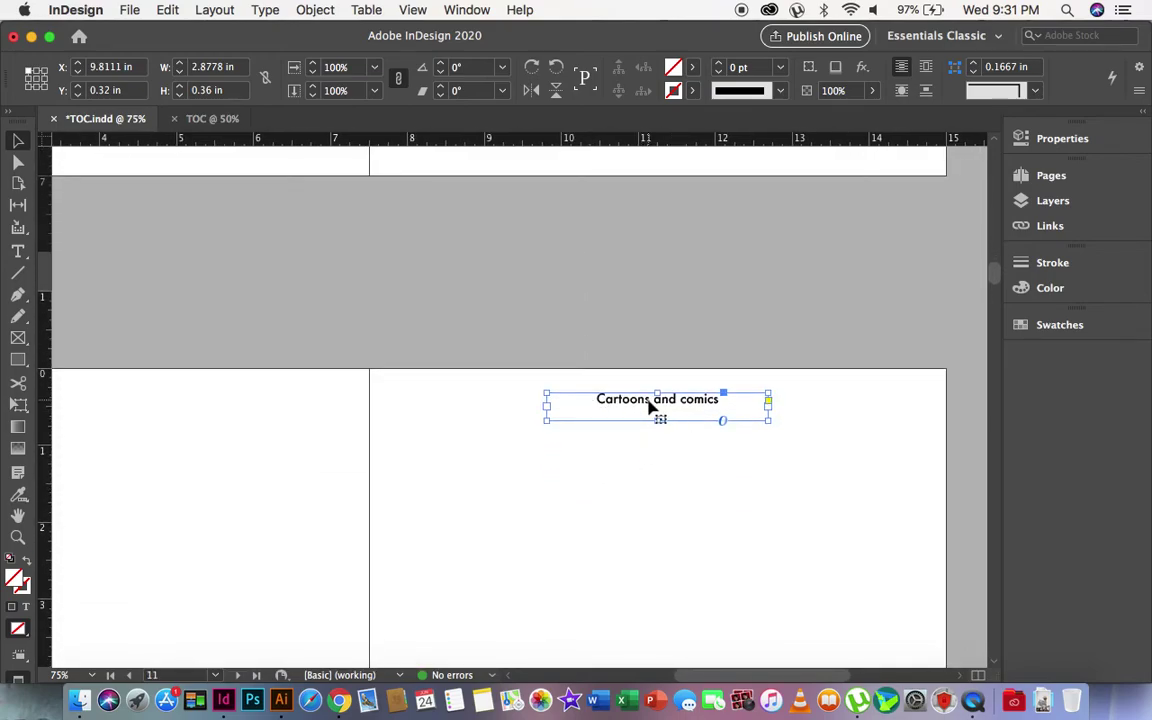
scroll(648, 406, "up", 15)
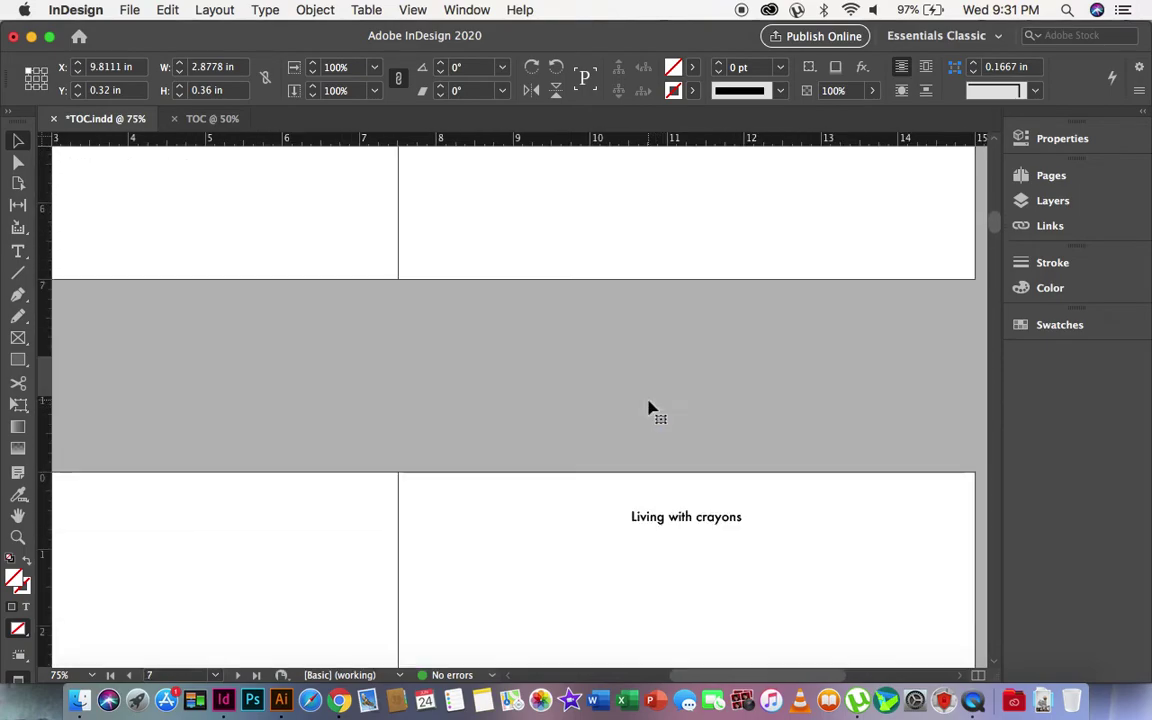
scroll(648, 406, "up", 10)
scroll(650, 408, "down", 5)
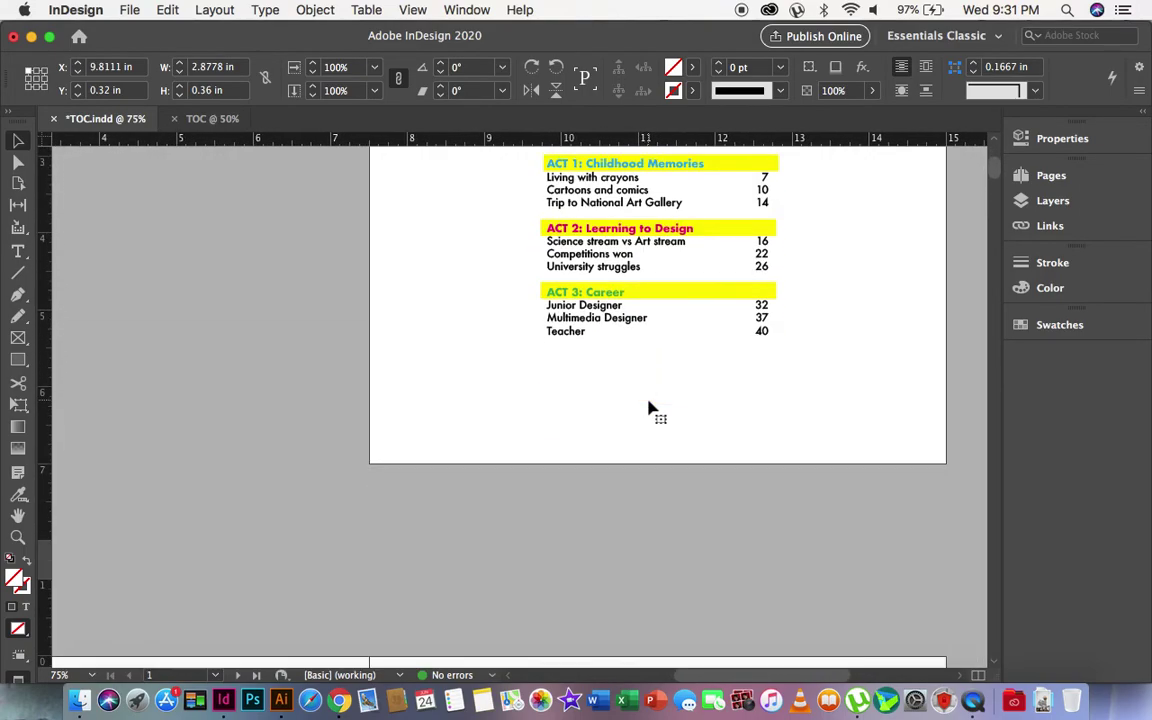
scroll(700, 397, "up", 3)
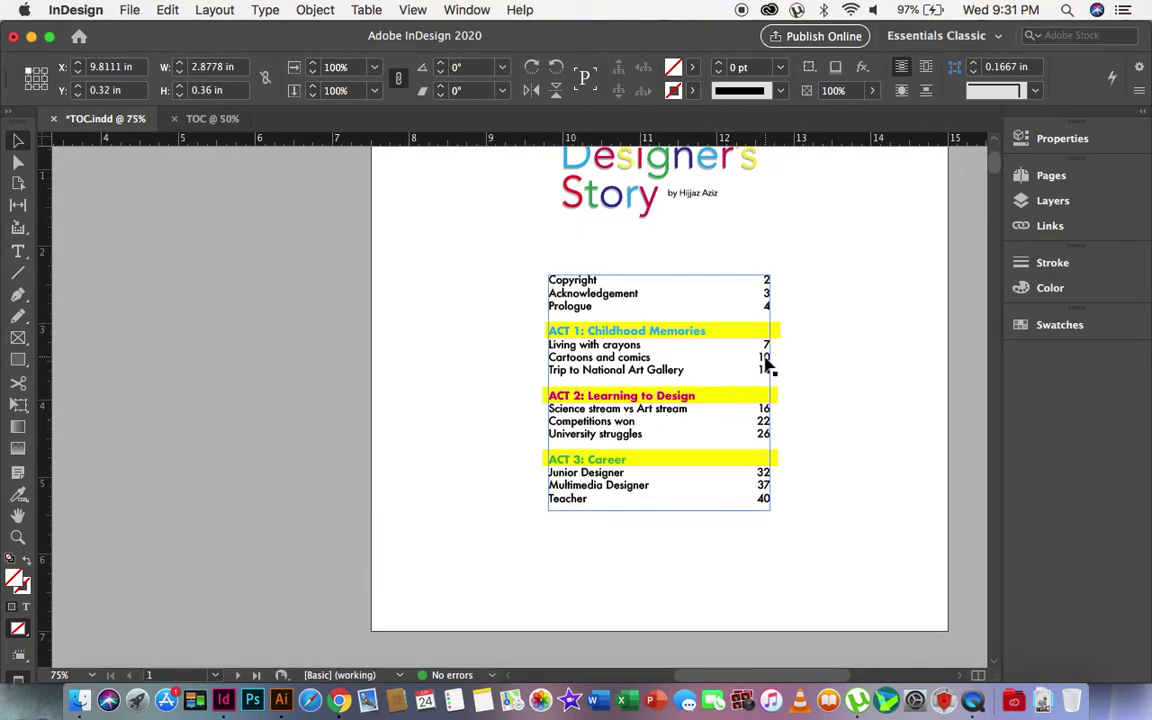
left_click(868, 371)
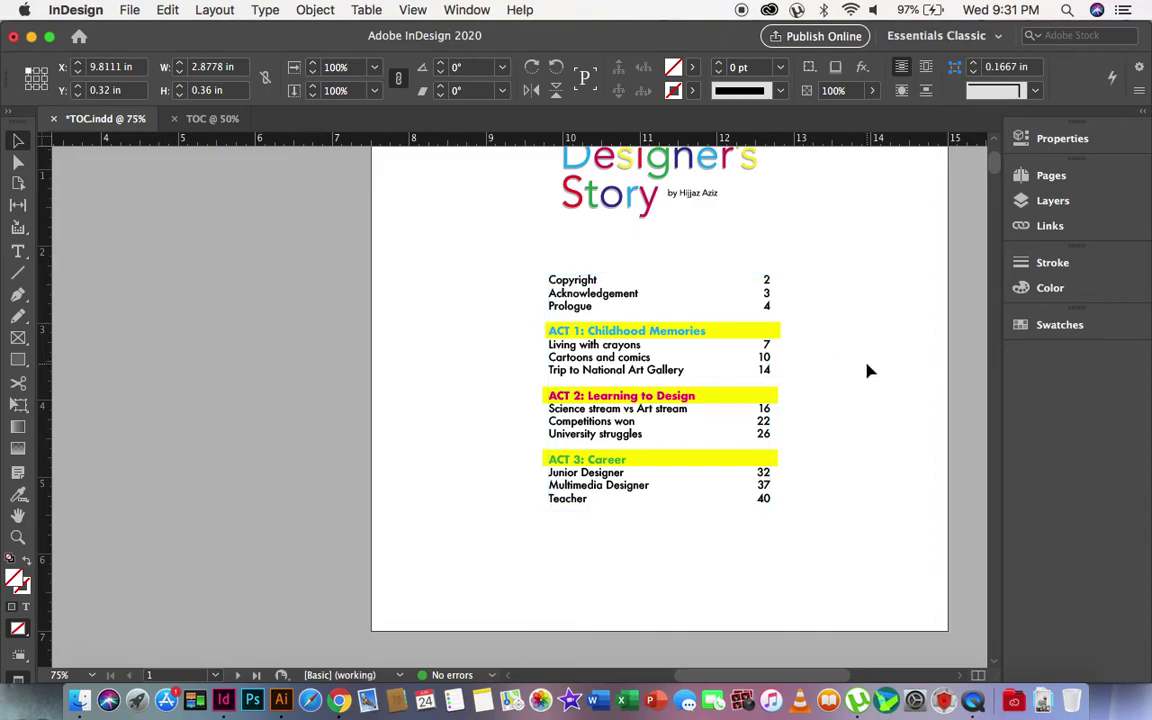
left_click(637, 355)
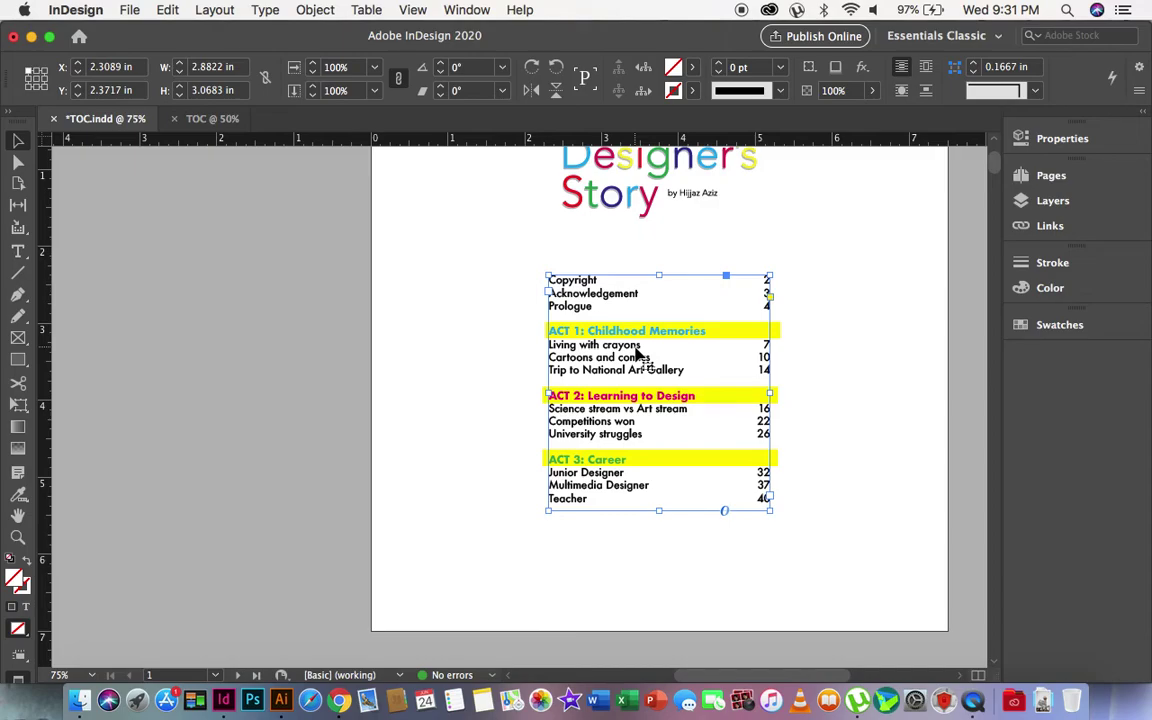
left_click(205, 10)
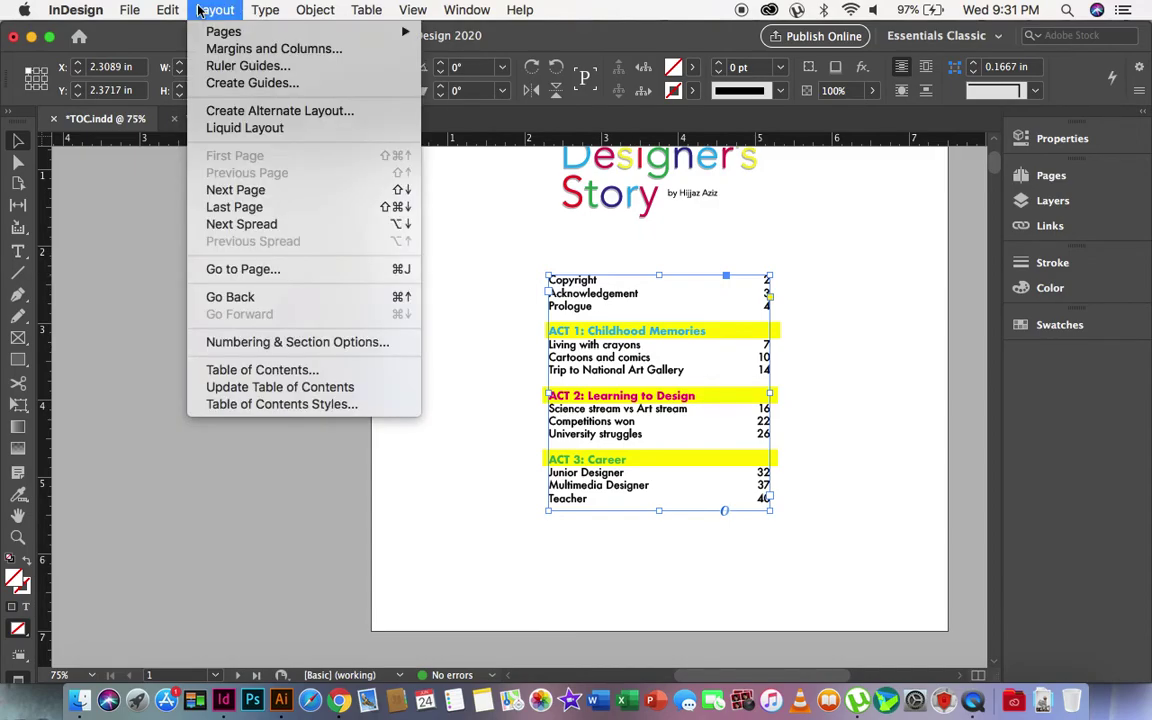
left_click(247, 391)
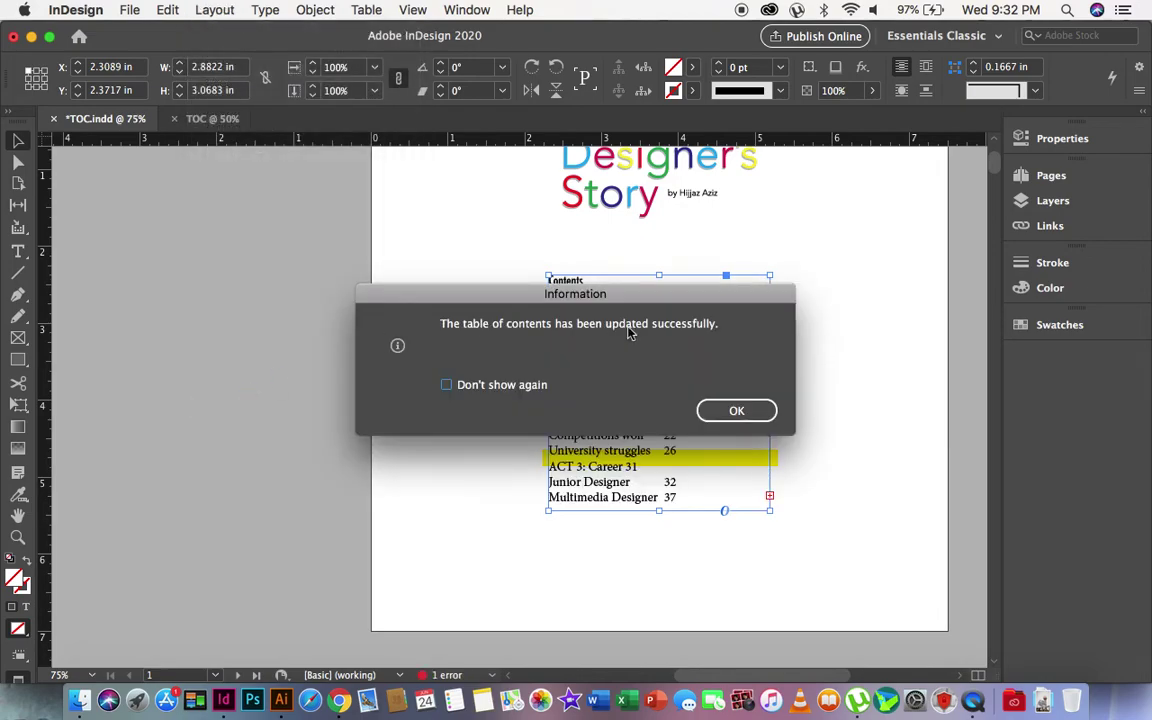
left_click(737, 411)
- Enlarge the contents text frame to about 3.53 in wide and 3.85 in high
left_click_drag(769, 509, 853, 560)
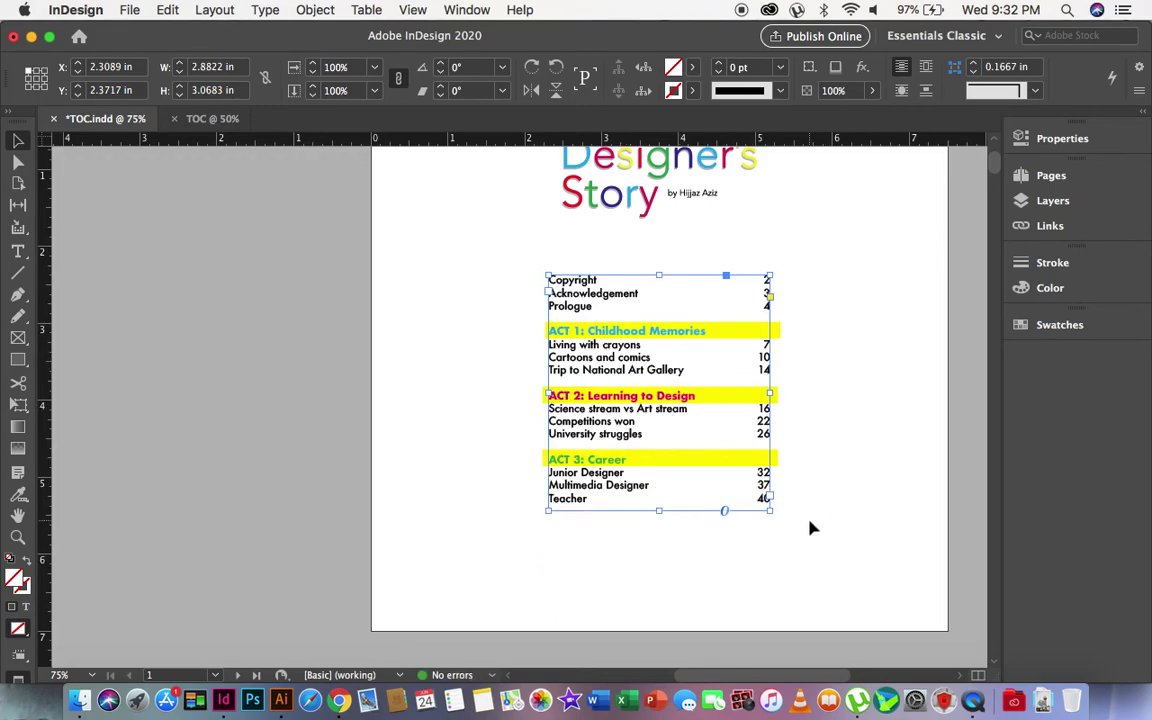
left_click_drag(769, 510, 818, 571)
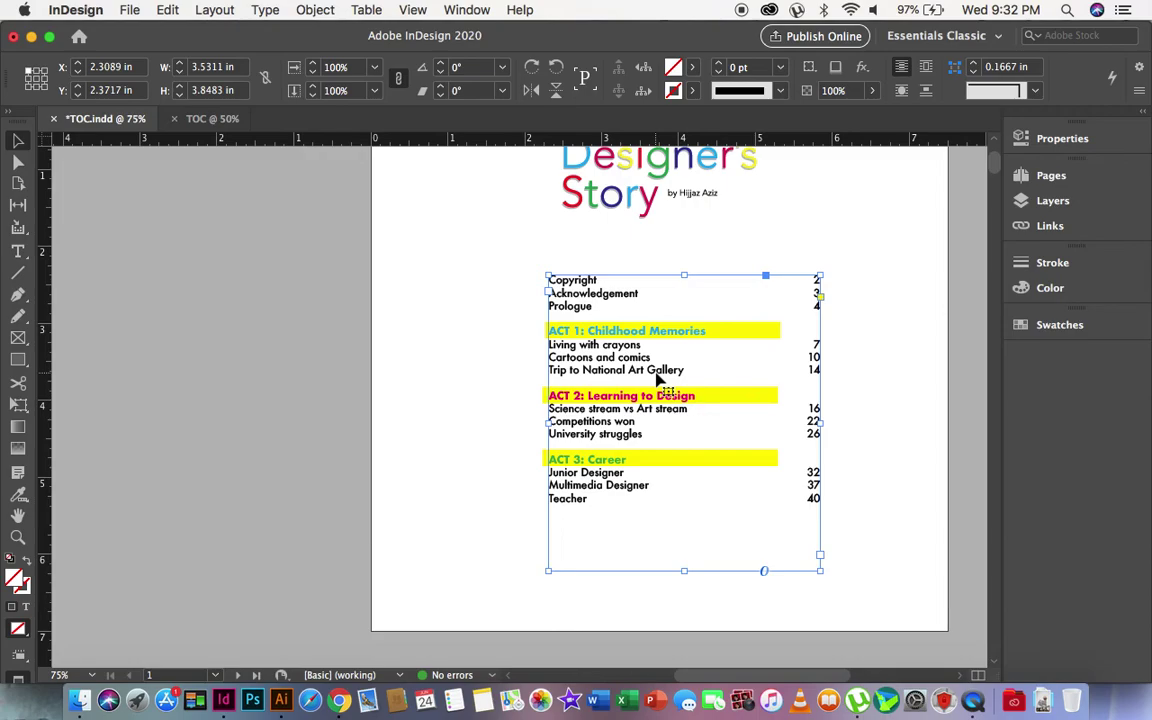
scroll(657, 380, "down", 10)
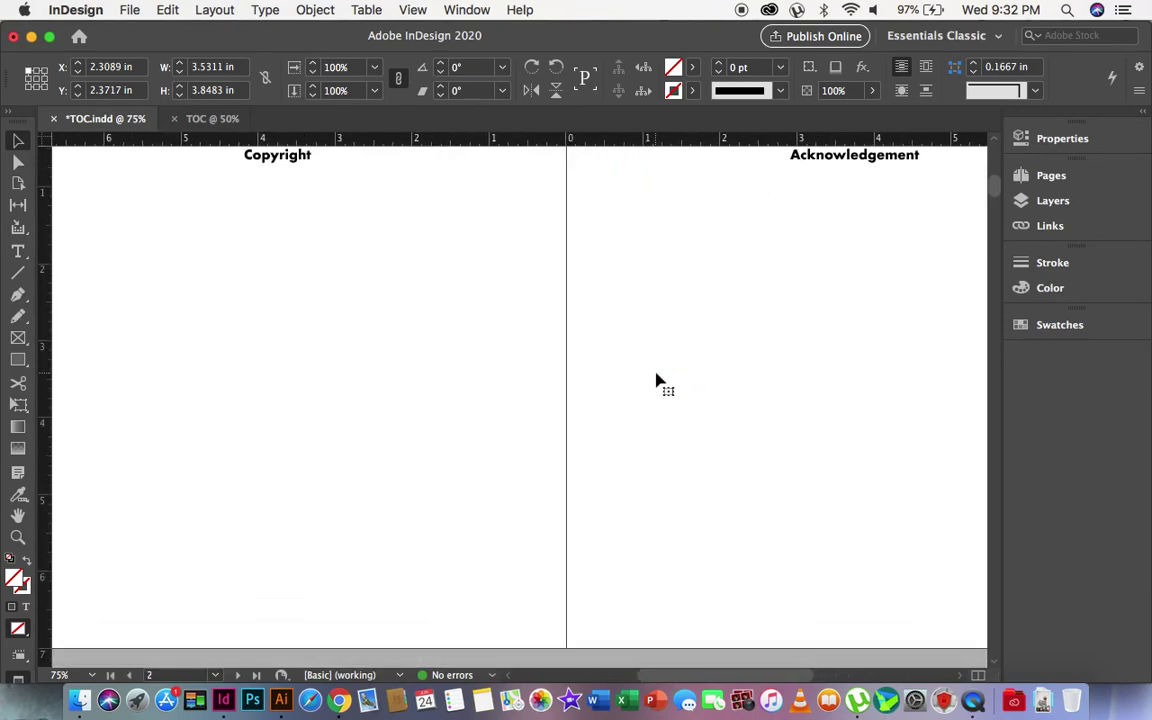
scroll(657, 380, "up", 5)
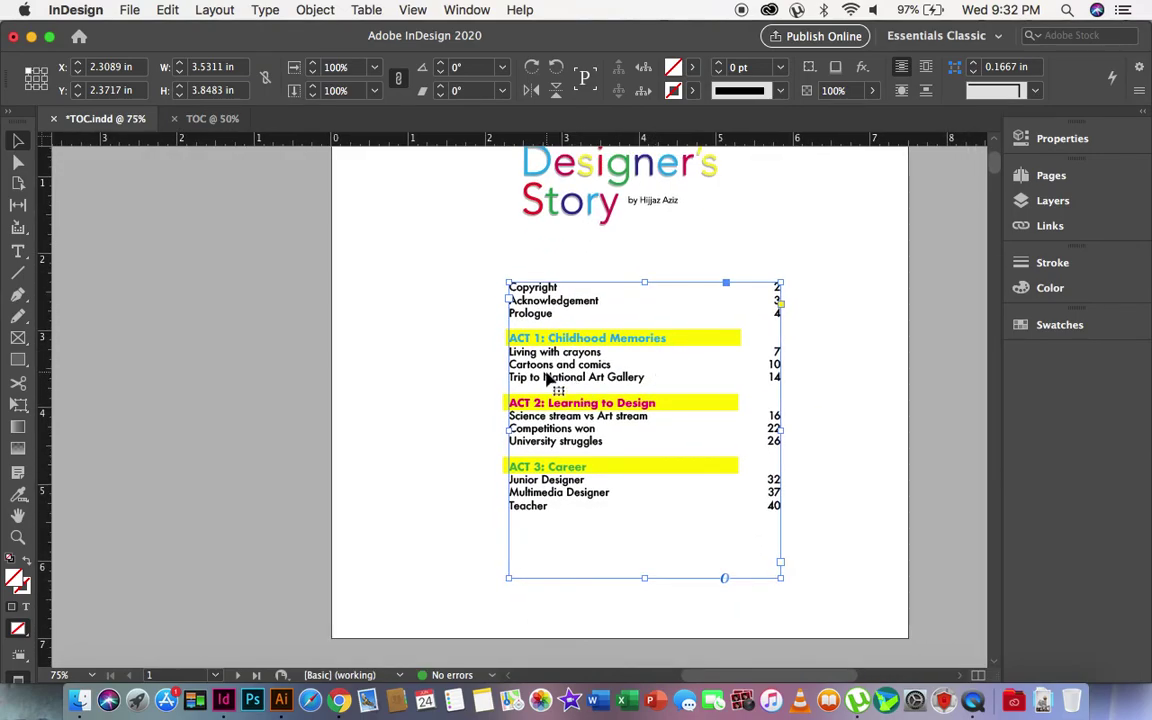
- Undo the contents frame resize and the chapter title move, keeping the yellow bars behind the act headings
left_click(546, 376)
key("super+Page_Up")
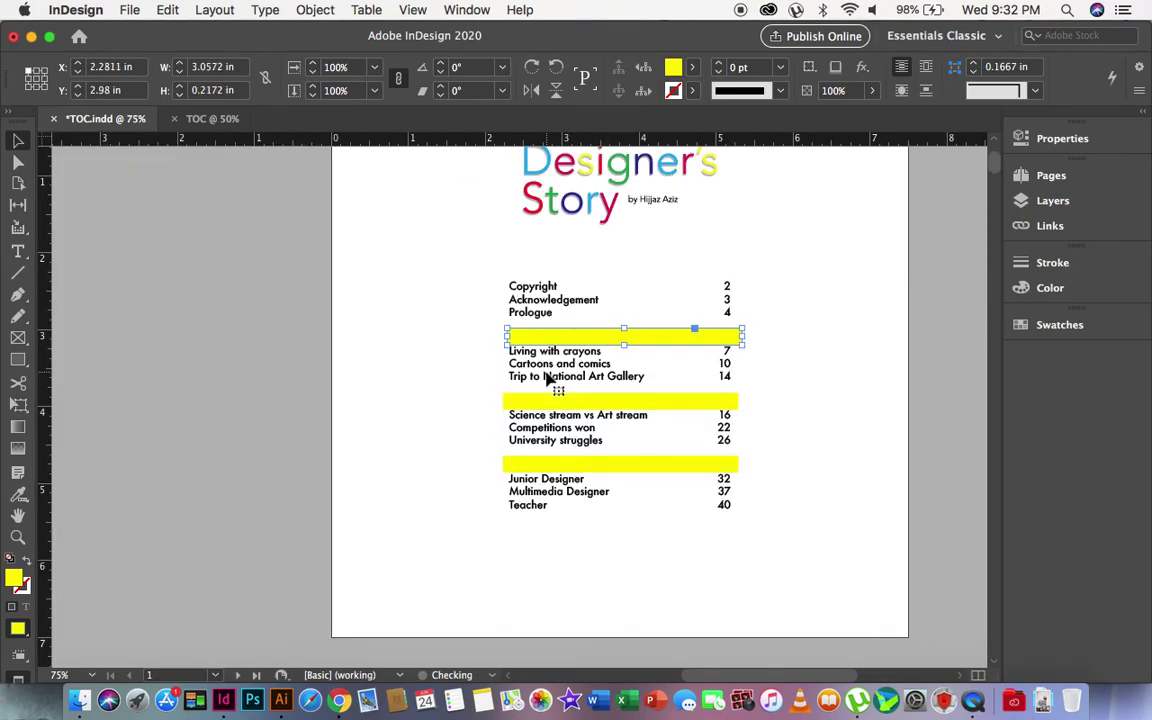
left_click(823, 406)
left_click(548, 366)
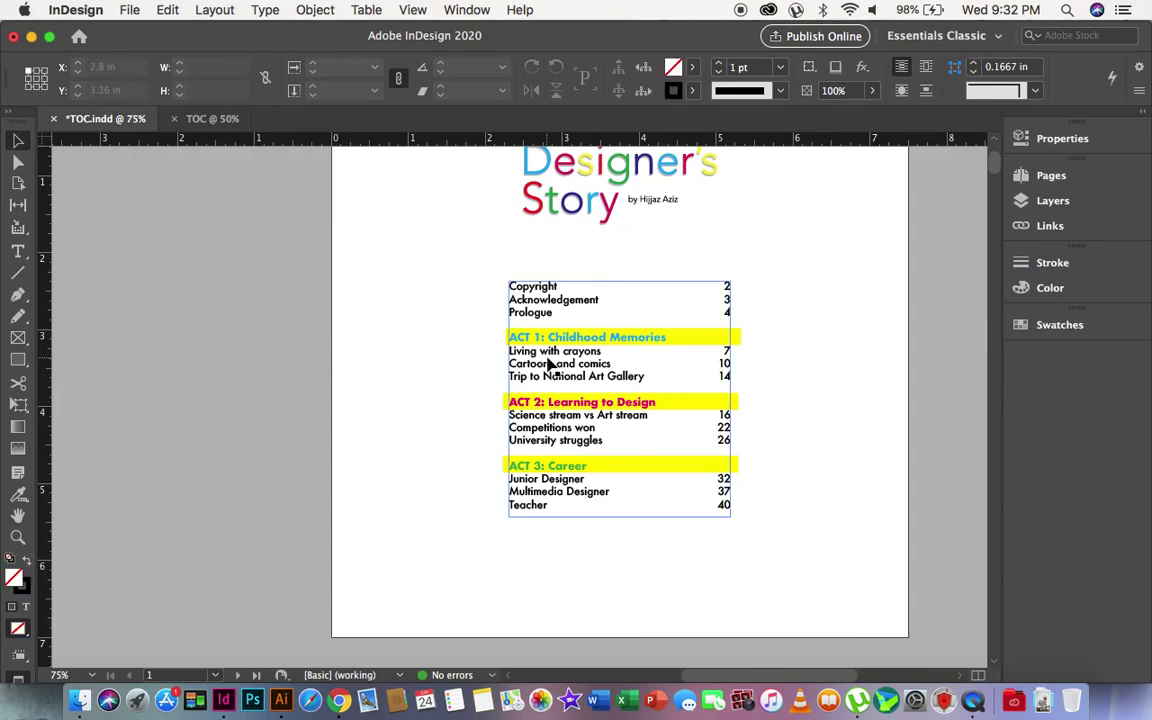
left_click(823, 442)
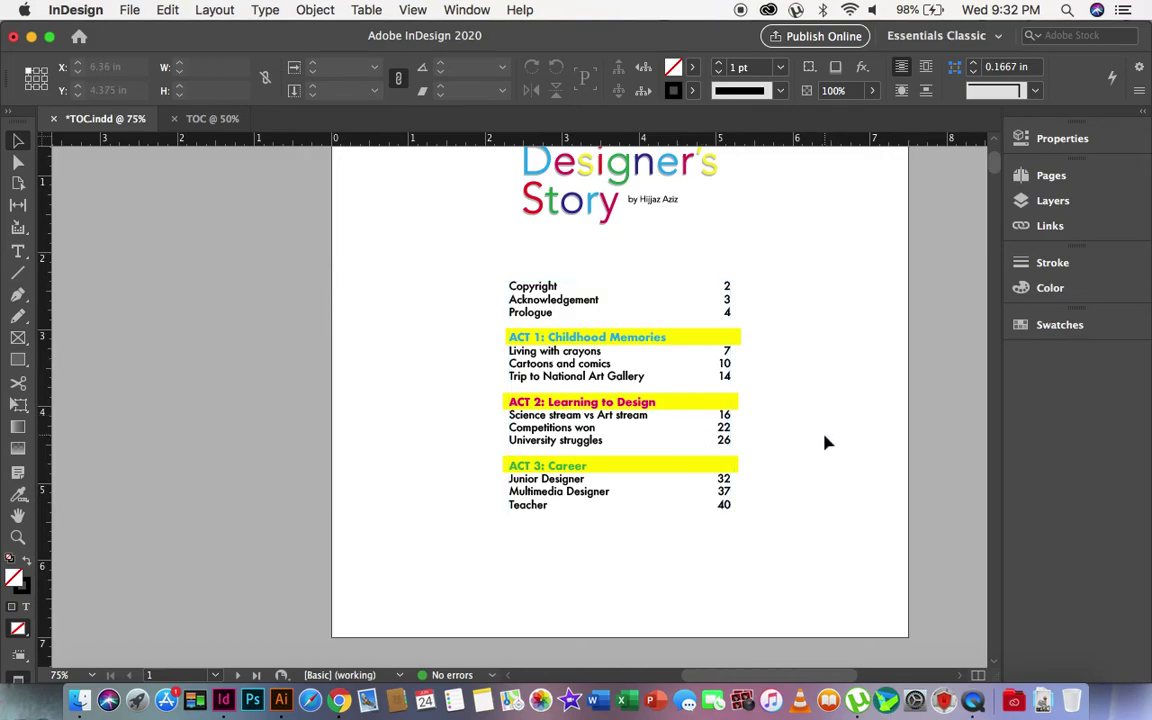
left_click(657, 378)
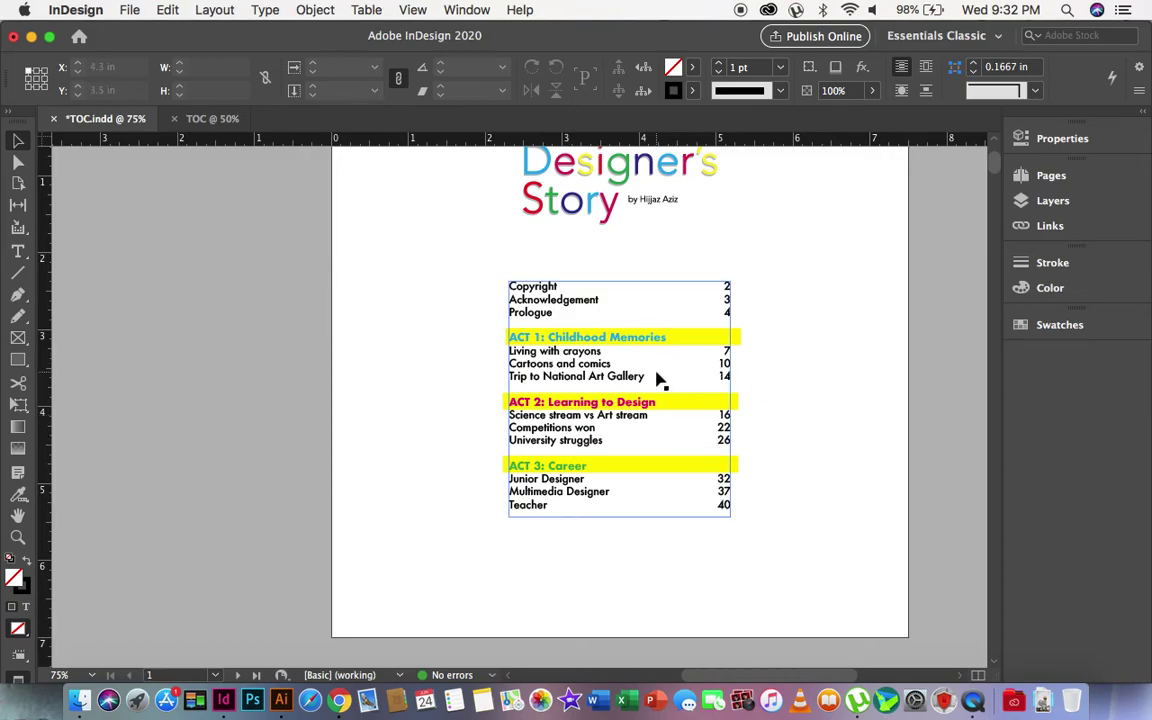
left_click(595, 370)
left_click(838, 365)
left_click(548, 311)
left_click(802, 375)
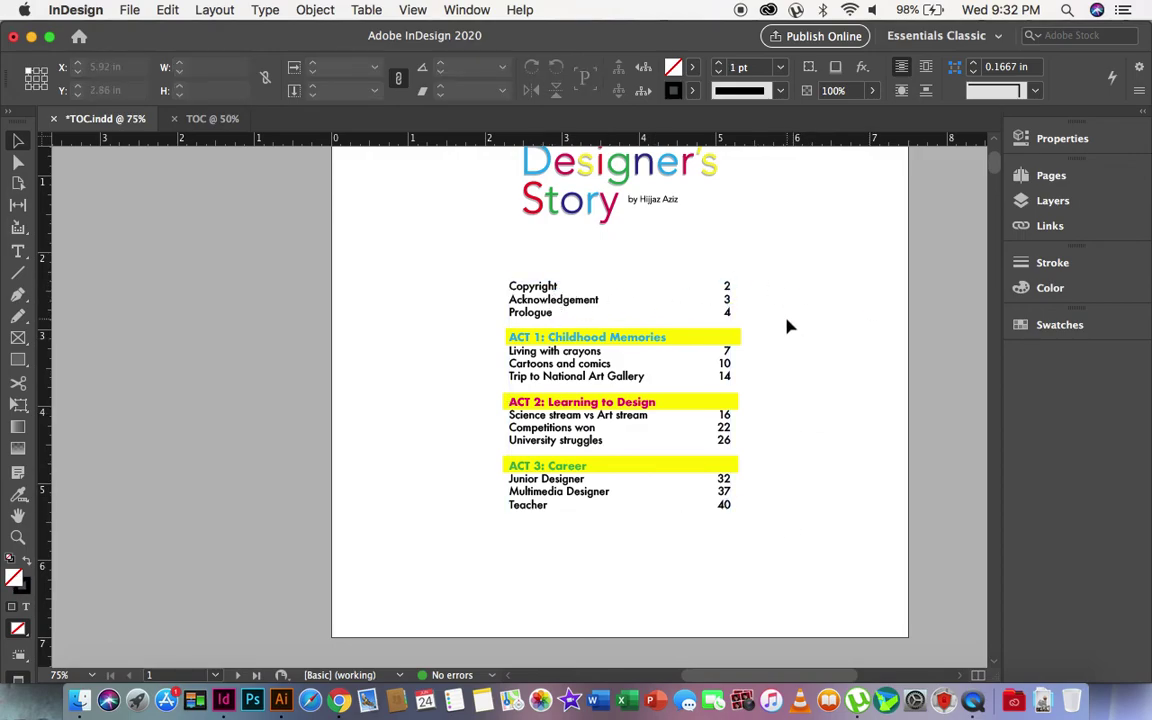
- Zoom out to 5% and look over where the titles sit across all the document's spreads
scroll(787, 326, "up", 3)
scroll(787, 326, "down", 2)
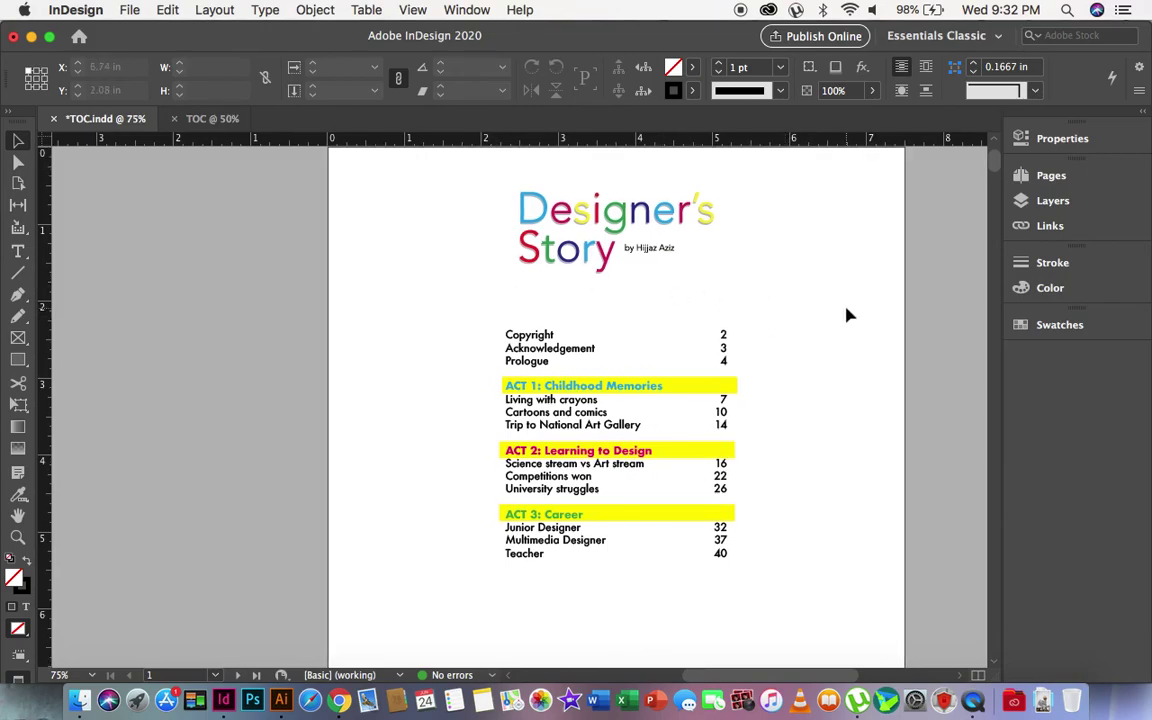
scroll(846, 315, "down", 5)
scroll(846, 315, "left", 5)
left_click(20, 538)
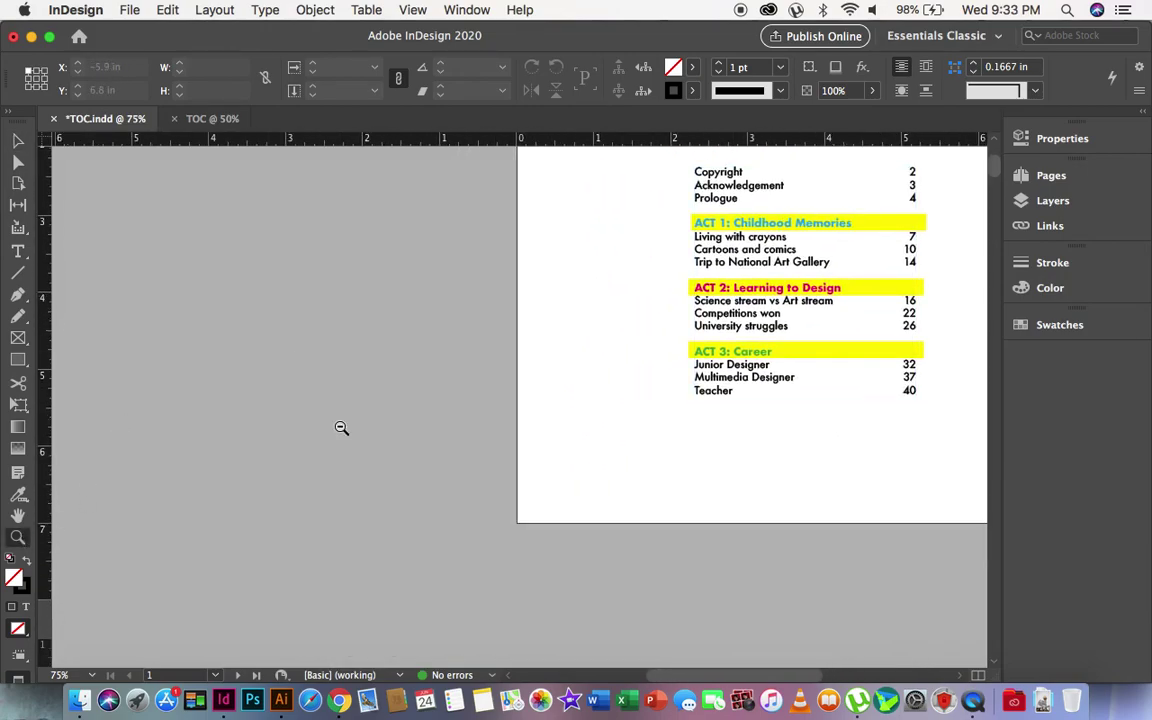
left_click(664, 424, "alt")
left_click(664, 424, "alt")
left_click(519, 419, "alt")
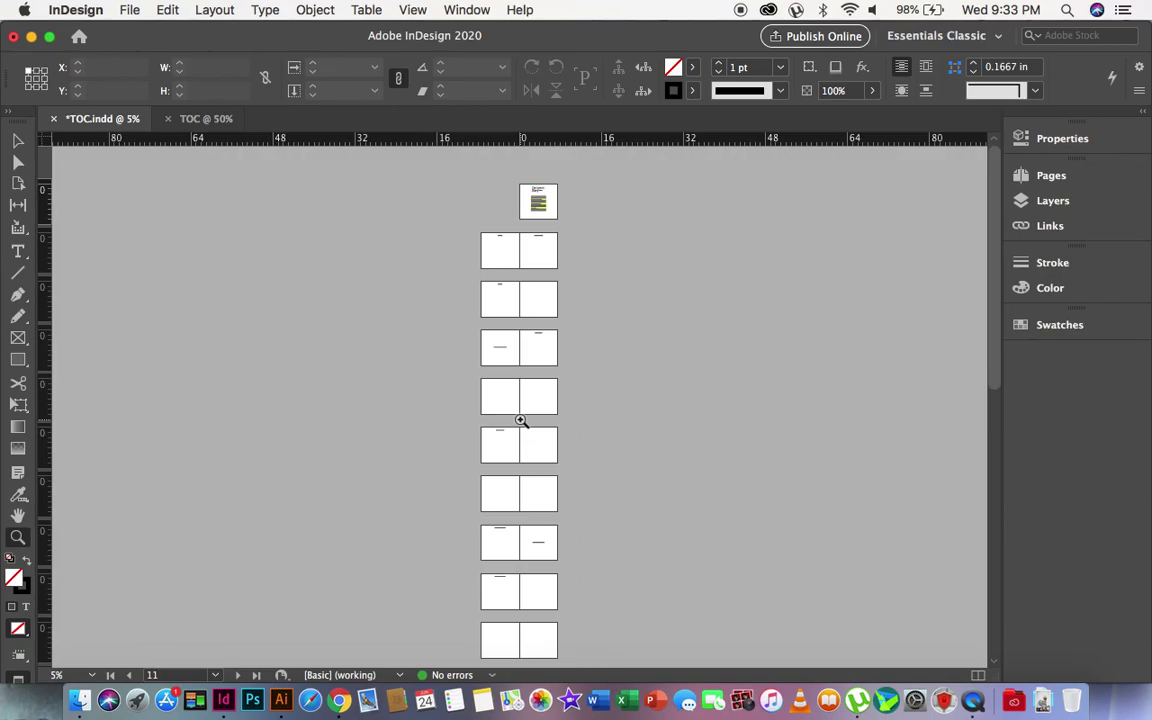
scroll(521, 420, "down", 3)
scroll(521, 420, "up", 3)
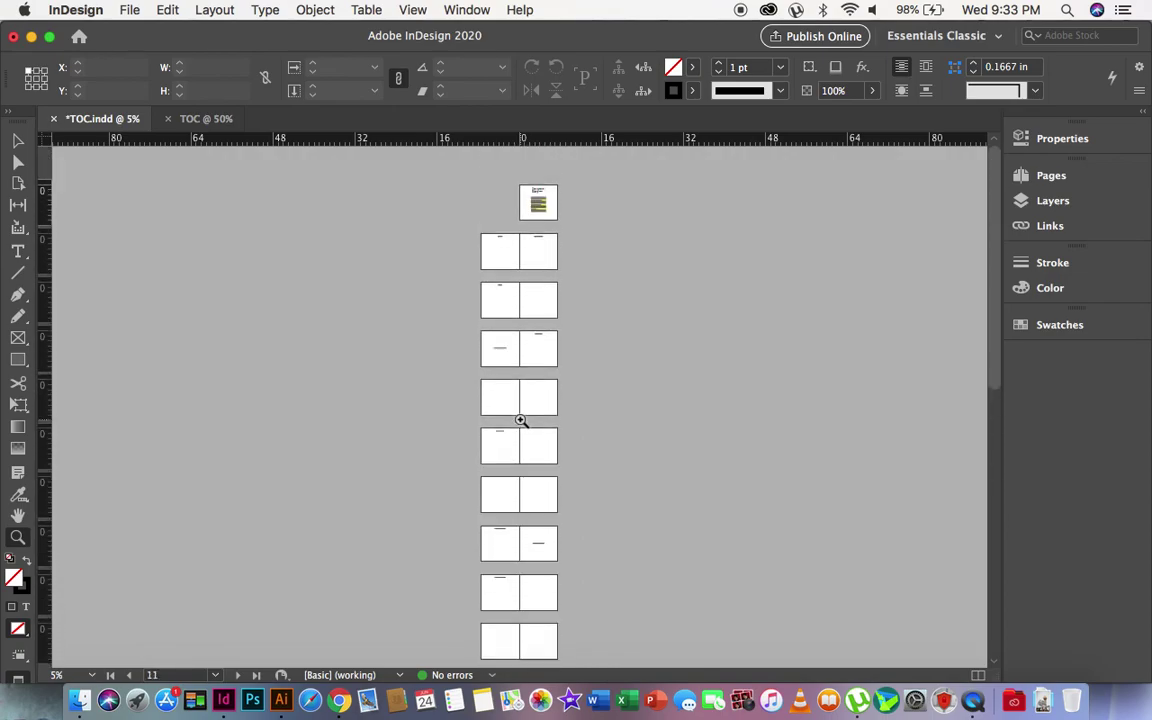
scroll(521, 420, "down", 2)
scroll(521, 420, "down", 5)
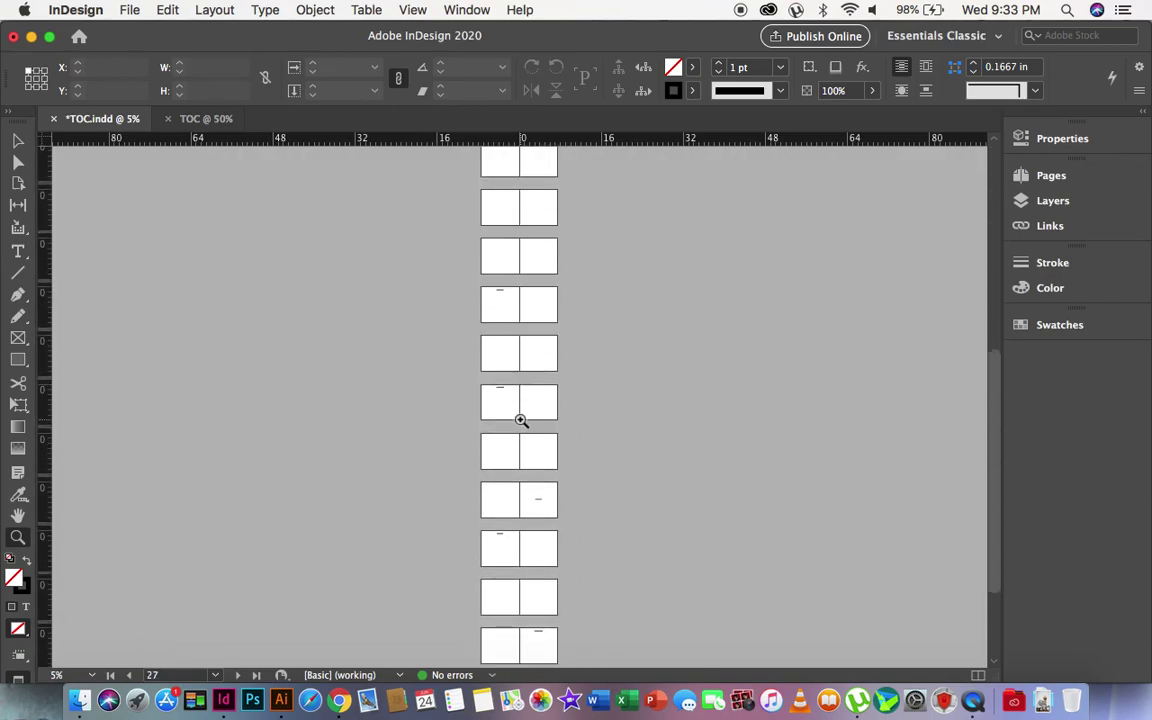
scroll(521, 420, "up", 10)
- Zoom back in to 75% on page 1 and review the finished title and contents list
left_click(532, 193)
left_click(541, 265)
left_click(541, 265)
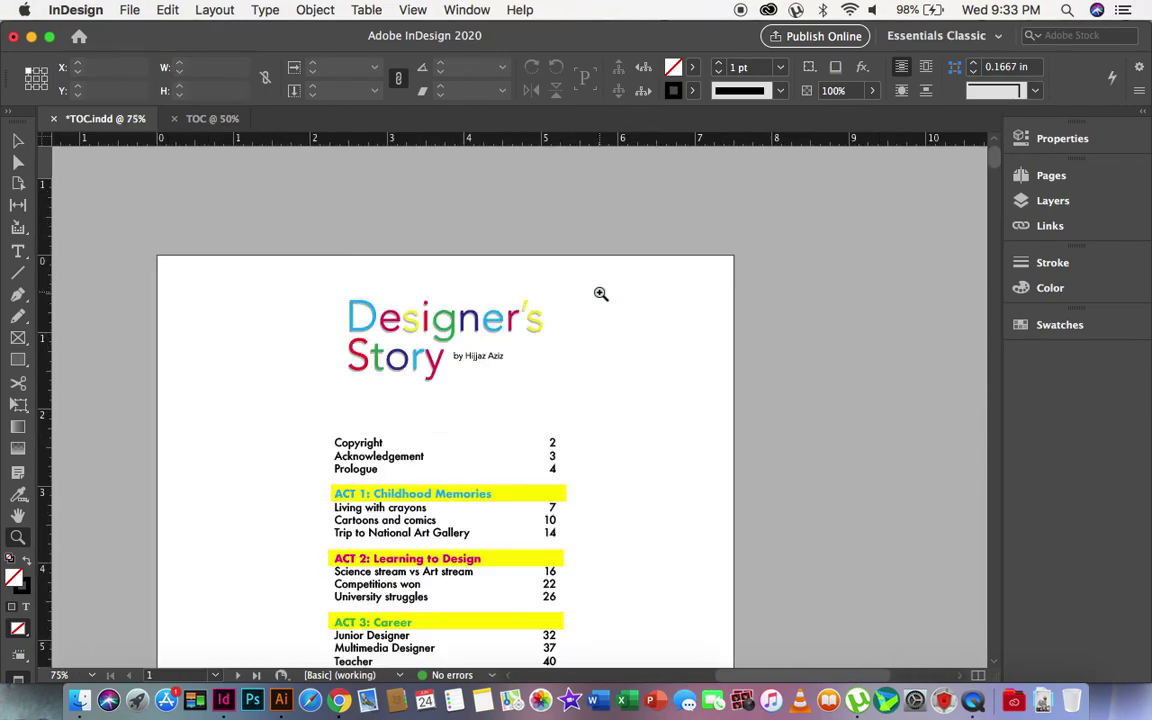
scroll(400, 364, "down", 3)
scroll(400, 364, "left", 1)
key("v")
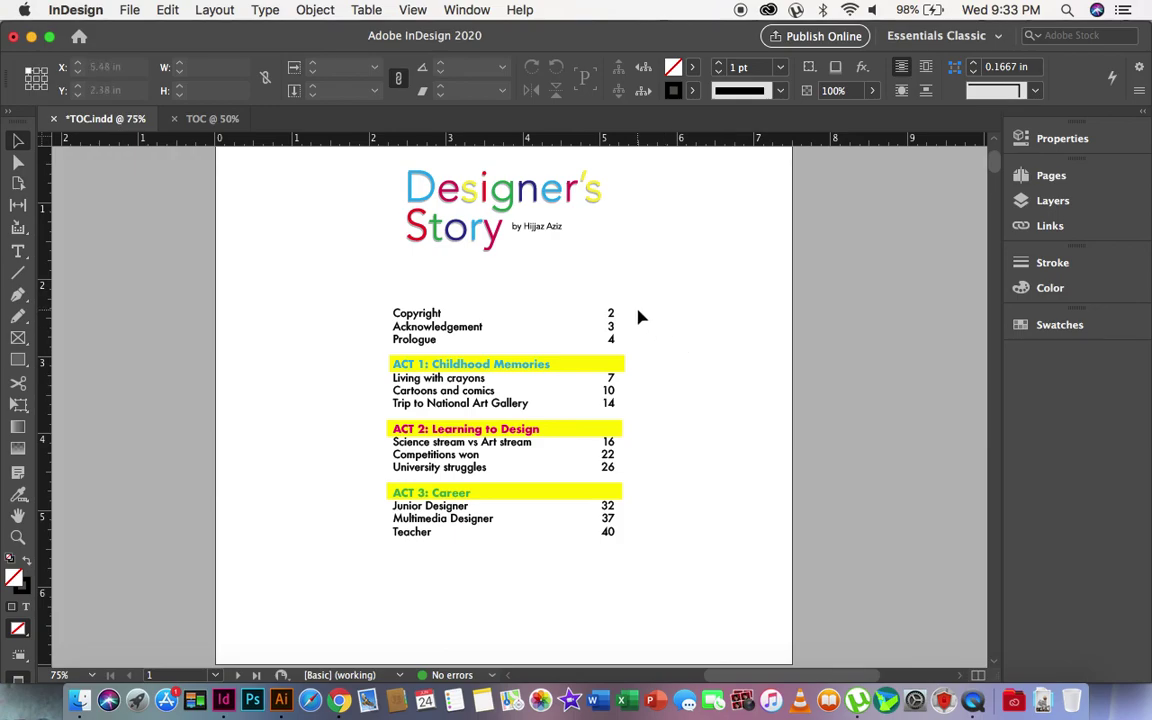
scroll(676, 241, "up", 2)
scroll(676, 241, "up", 1)
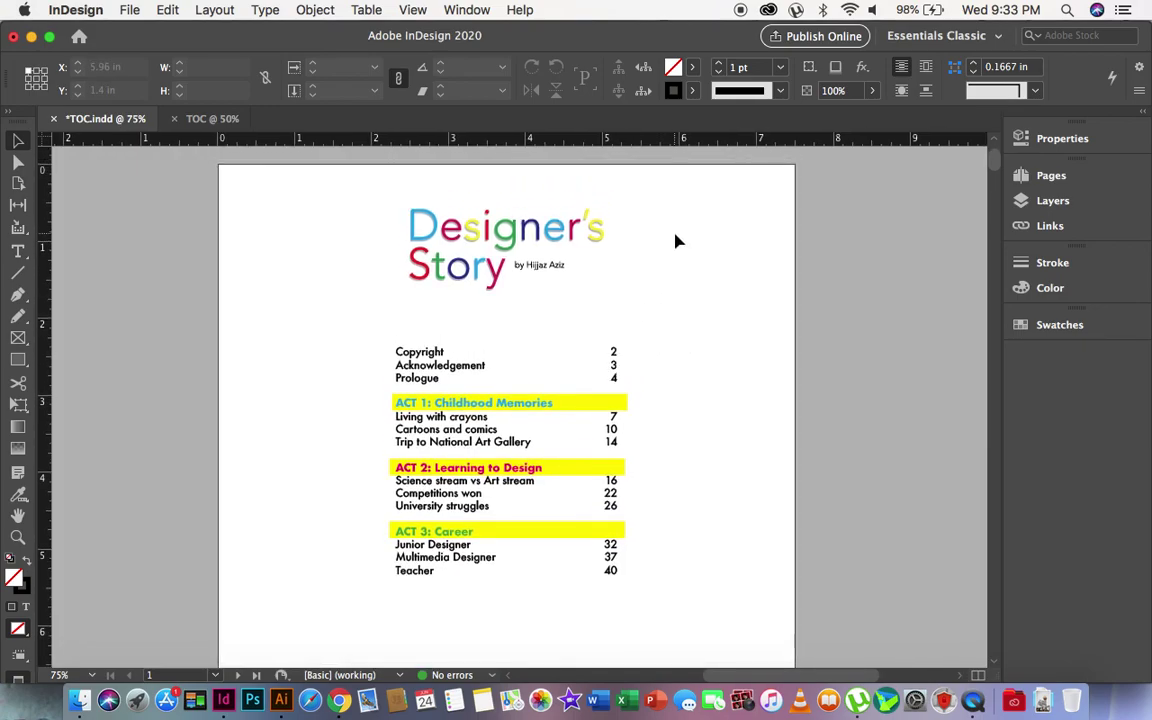